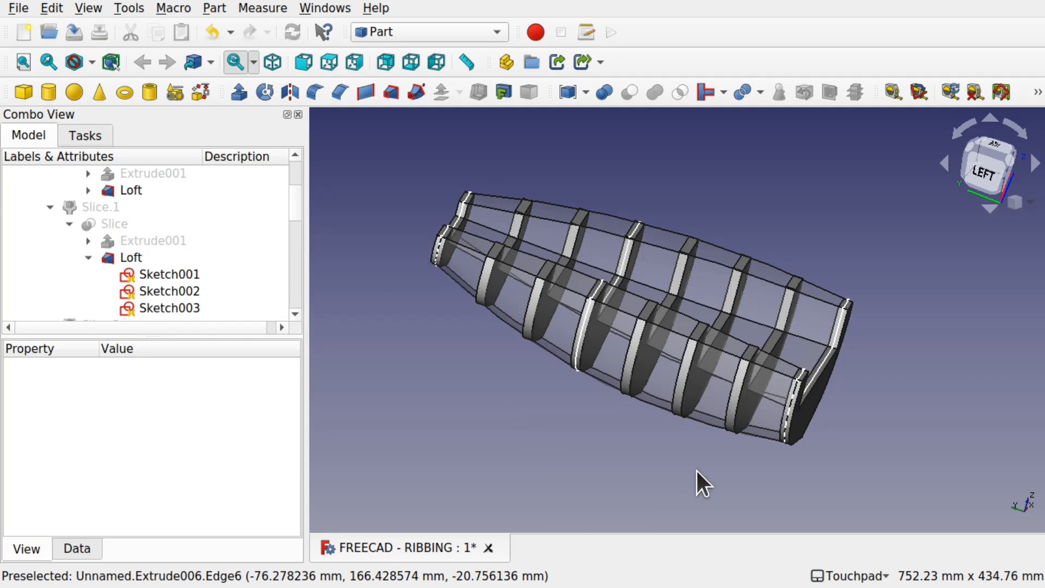
# Step: Examine the finished ribbed hull model from the side, below, above and the front
pyautogui.keyDown('shift'); pyautogui.moveTo(763, 439); pyautogui.dragTo(692, 437); pyautogui.keyUp('shift')
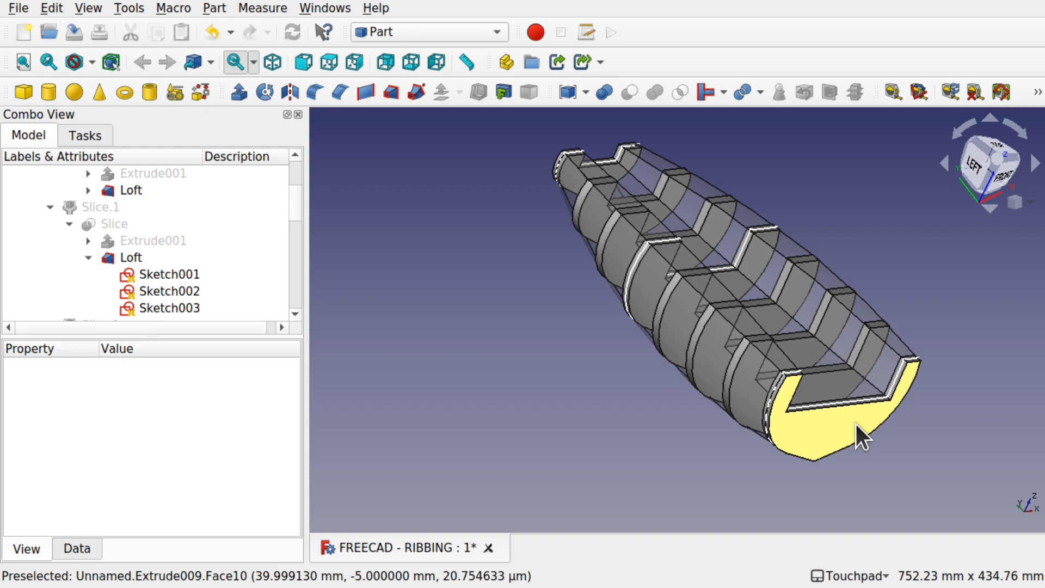
pyautogui.keyDown('alt'); pyautogui.moveTo(791, 449); pyautogui.dragTo(807, 267); pyautogui.keyUp('alt')
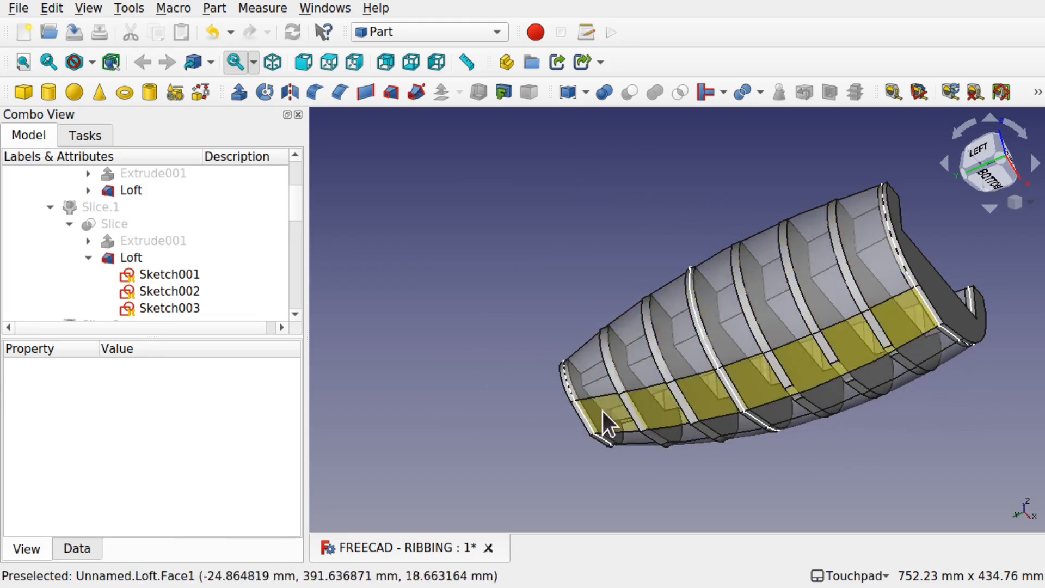
pyautogui.keyDown('alt'); pyautogui.moveTo(804, 264); pyautogui.dragTo(696, 408); pyautogui.keyUp('alt')
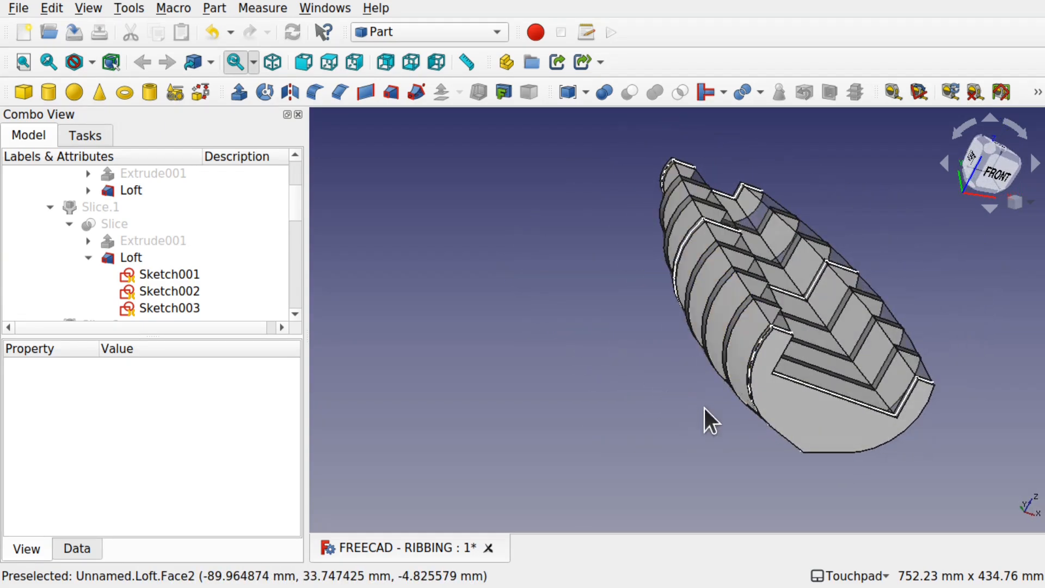
pyautogui.keyDown('alt'); pyautogui.moveTo(920, 234); pyautogui.dragTo(716, 221); pyautogui.keyUp('alt')
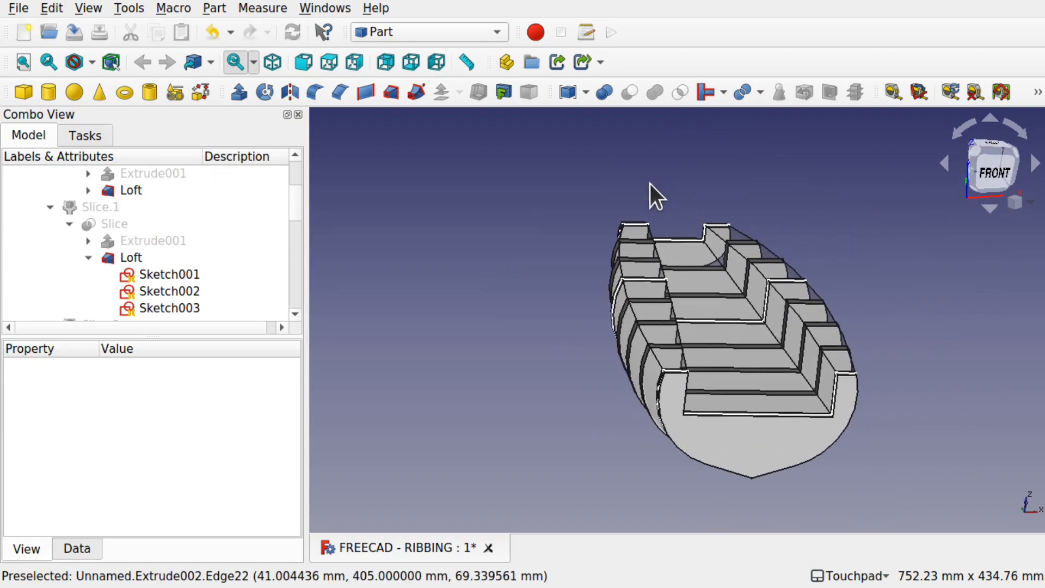
pyautogui.keyDown('alt'); pyautogui.moveTo(586, 377); pyautogui.dragTo(707, 396); pyautogui.keyUp('alt')
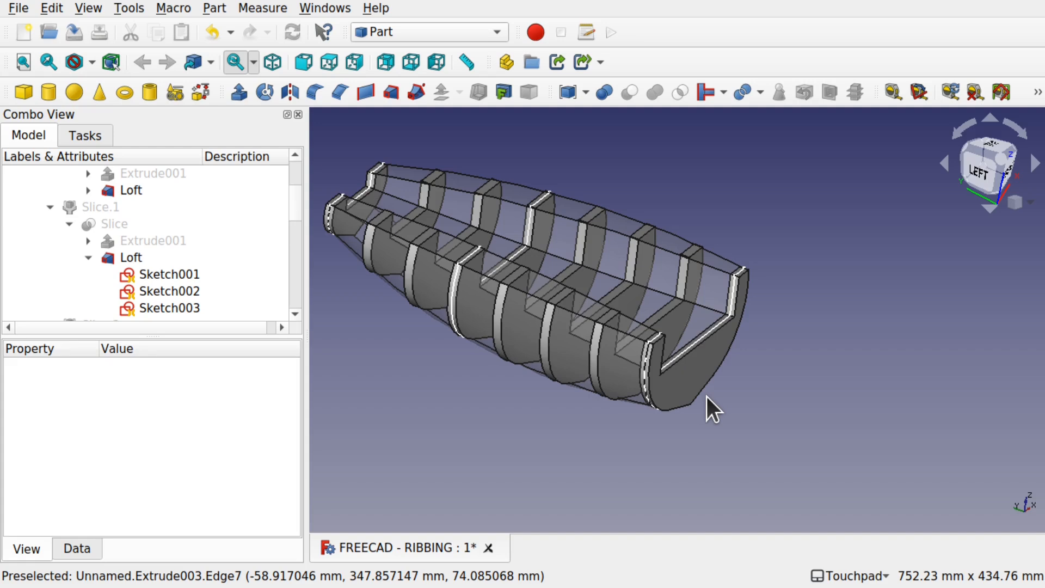
pyautogui.keyDown('alt'); pyautogui.moveTo(692, 430); pyautogui.dragTo(896, 362); pyautogui.keyUp('alt')
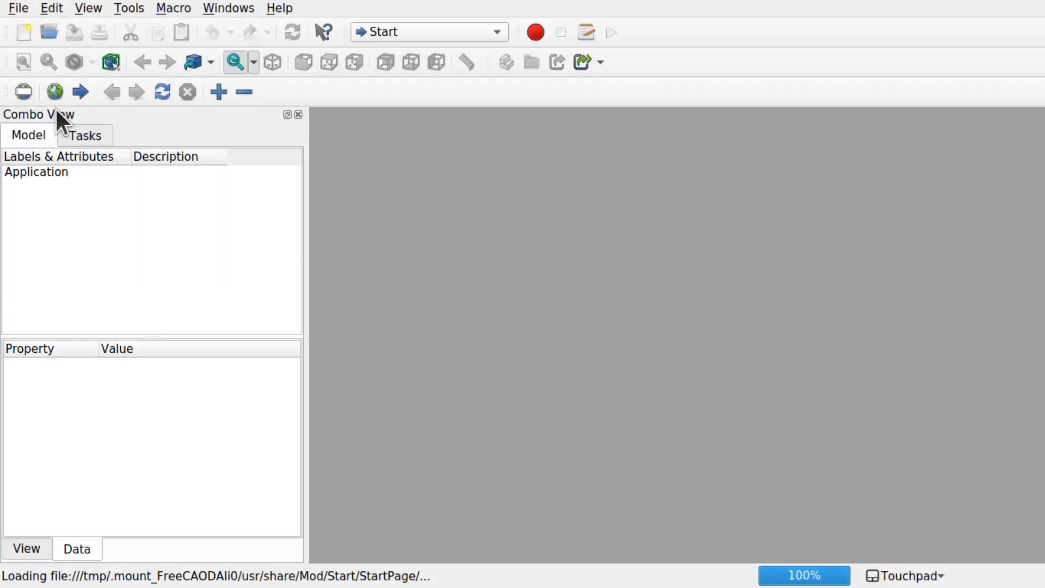
# Step: Create a new document and switch to the Part workbench
pyautogui.click(23, 32)
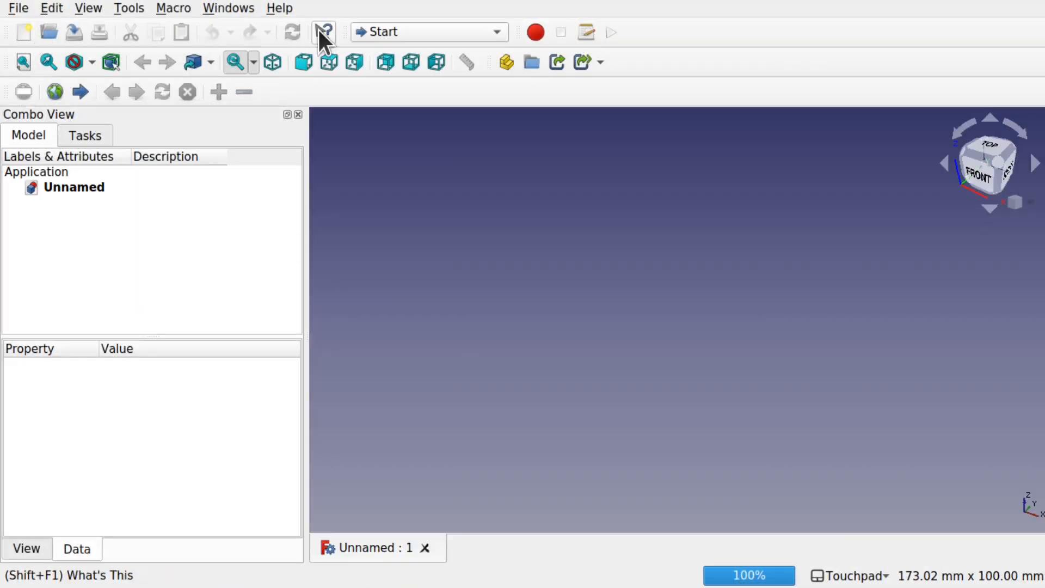
pyautogui.click(424, 34)
pyautogui.click(423, 257)
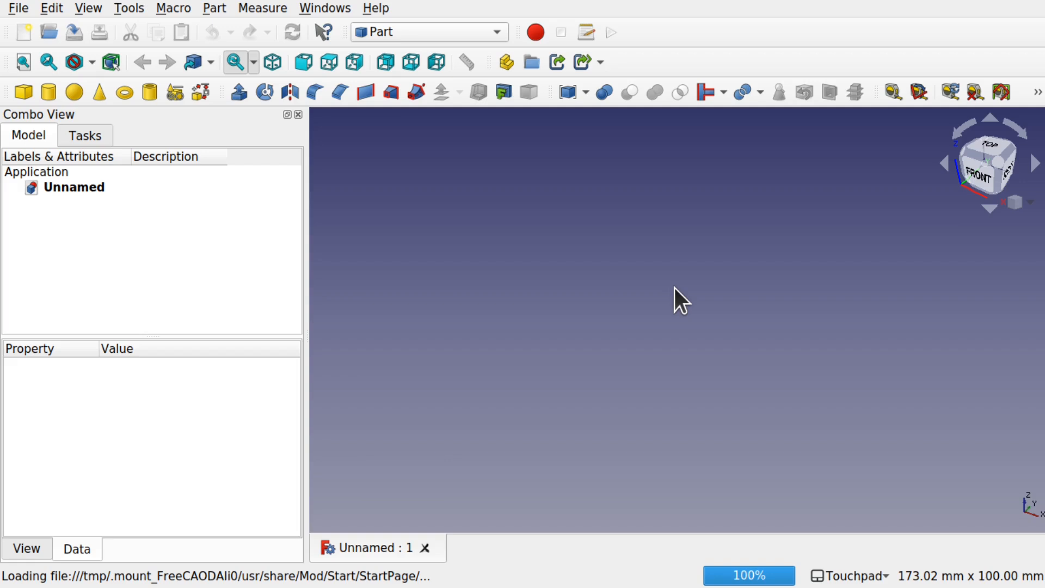
# Step: Check the installation status of the Curves workbench in the Addon Manager, and close the manager
pyautogui.click(426, 30)
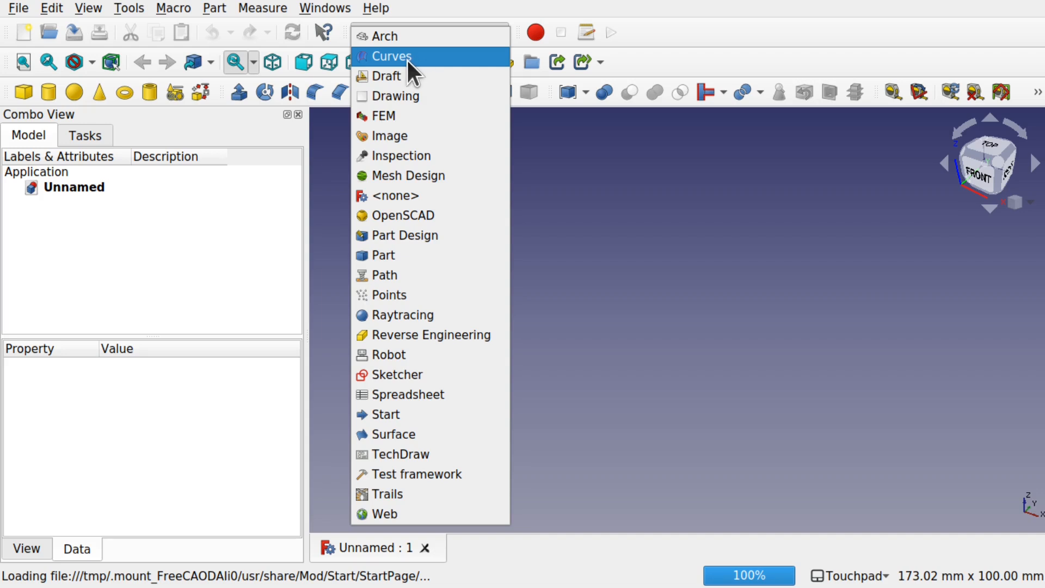
pyautogui.click(133, 8)
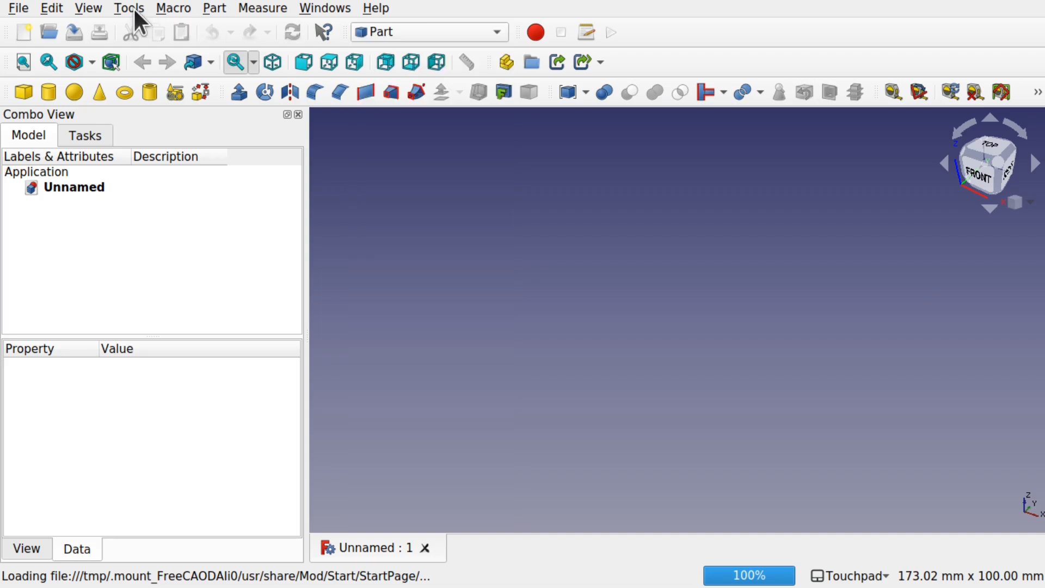
pyautogui.click(133, 8)
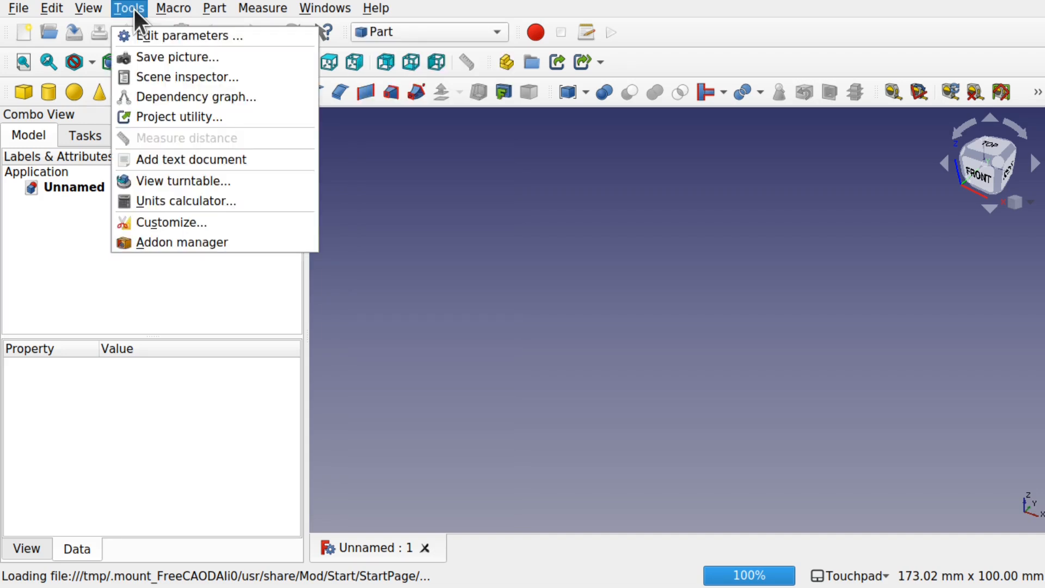
pyautogui.click(250, 240)
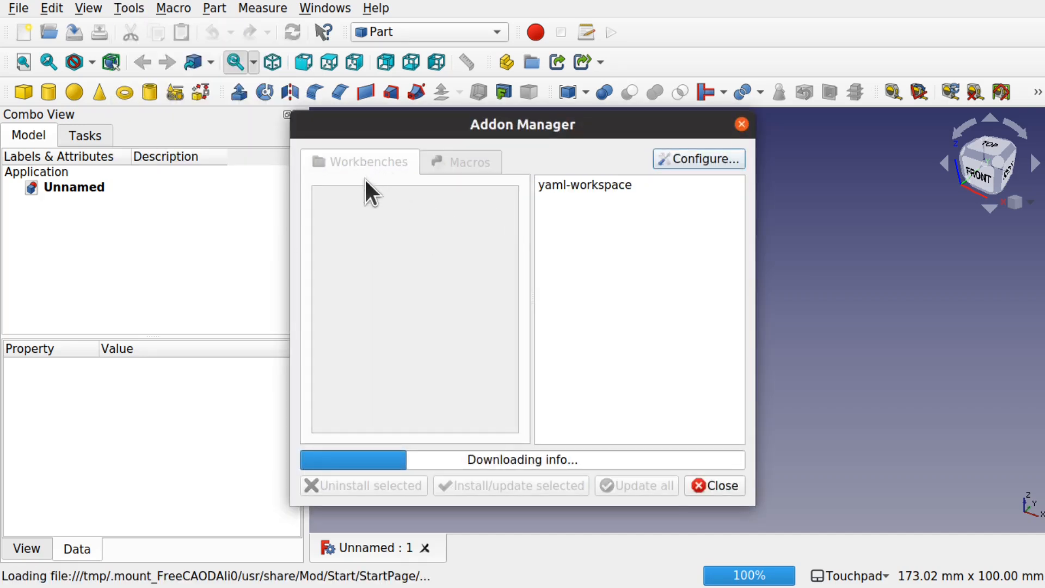
pyautogui.scroll(-3, 415, 356)
pyautogui.scroll(-3, 417, 369)
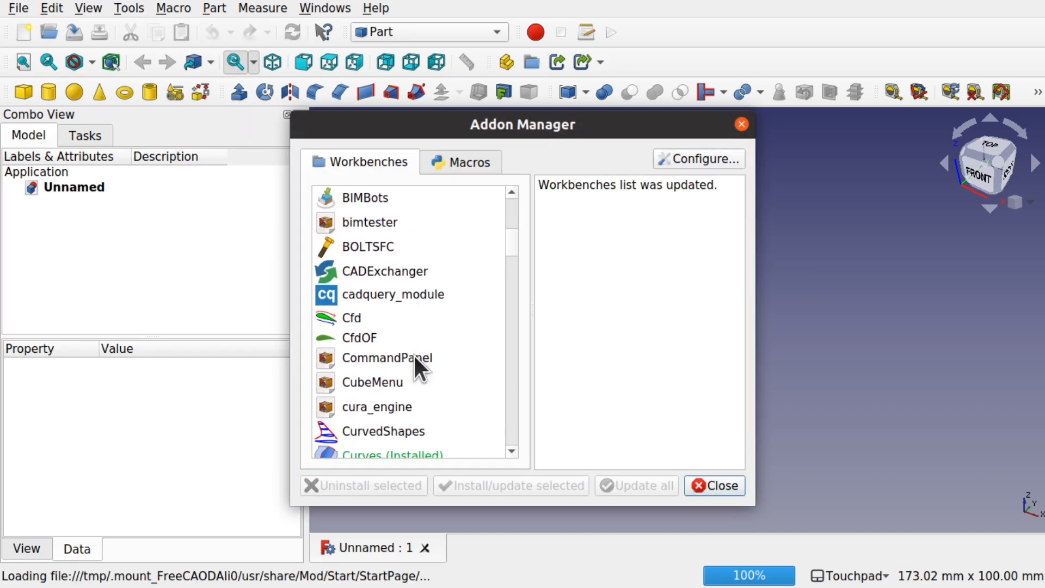
pyautogui.scroll(-1, 414, 357)
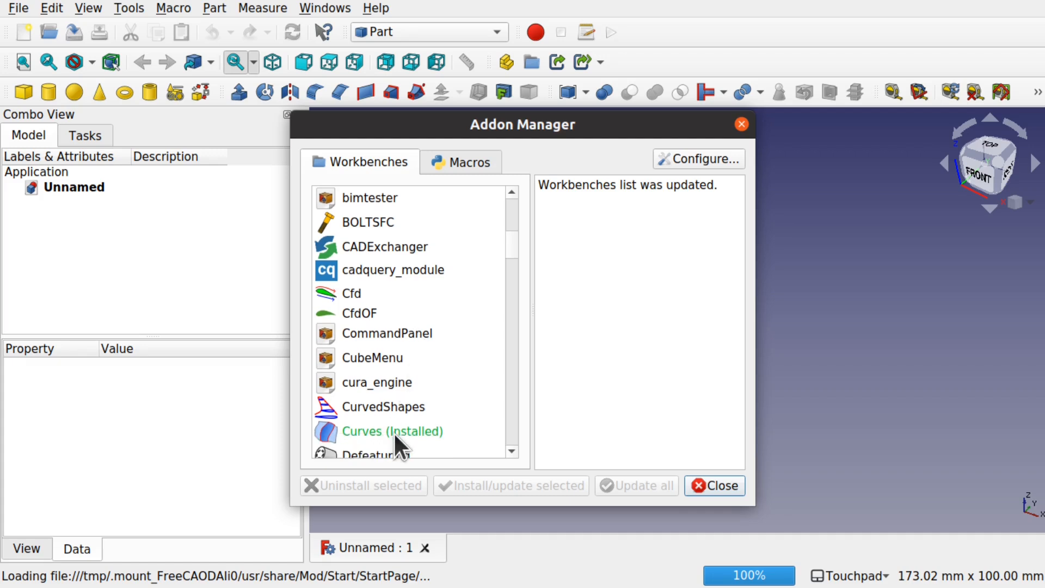
pyautogui.click(719, 482)
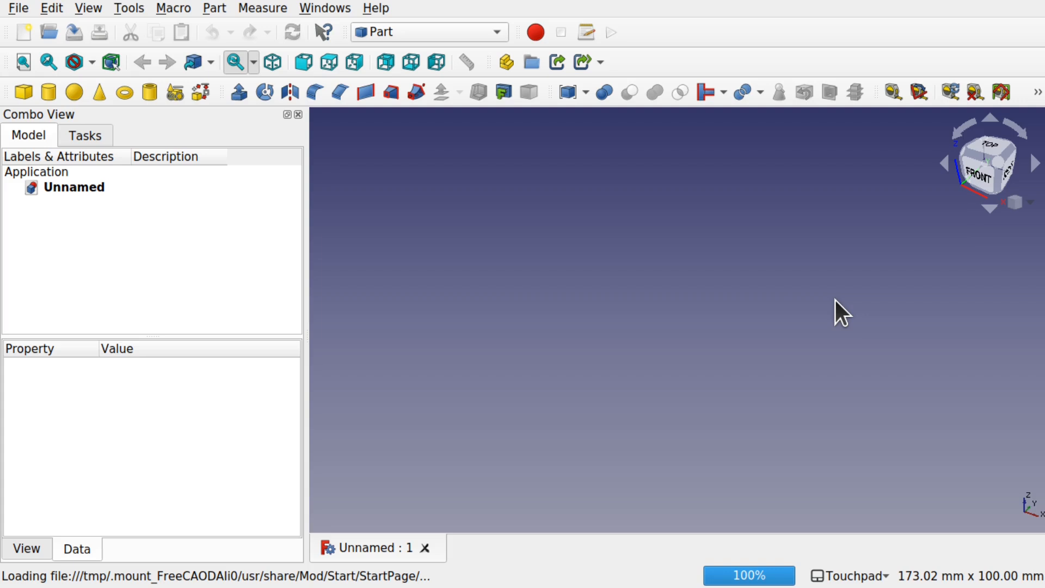
# Step: Switch to the Sketcher workbench and create a new sketch on the XZ-Plane with 0 mm offset
pyautogui.click(424, 34)
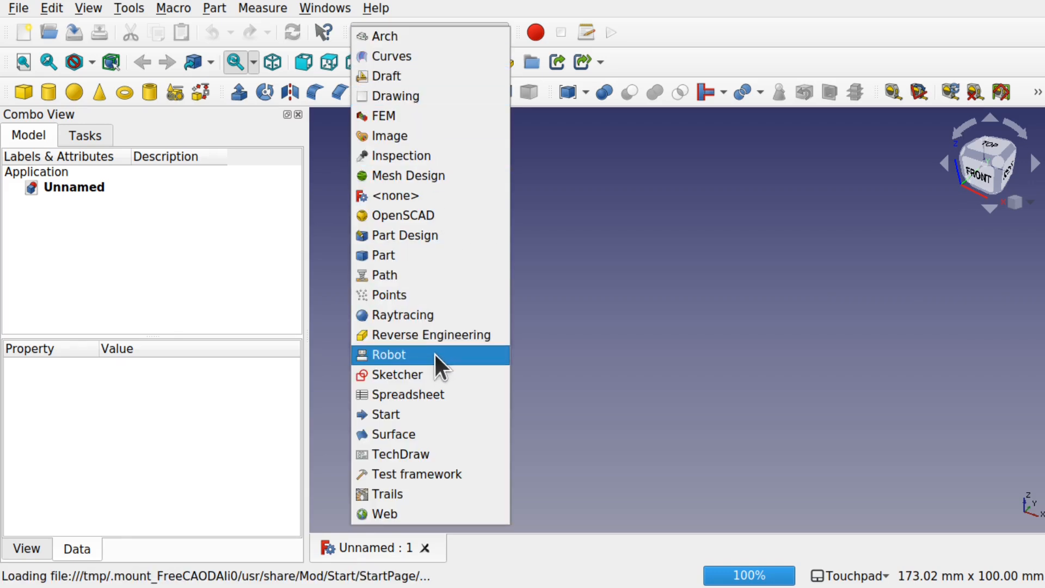
pyautogui.click(439, 374)
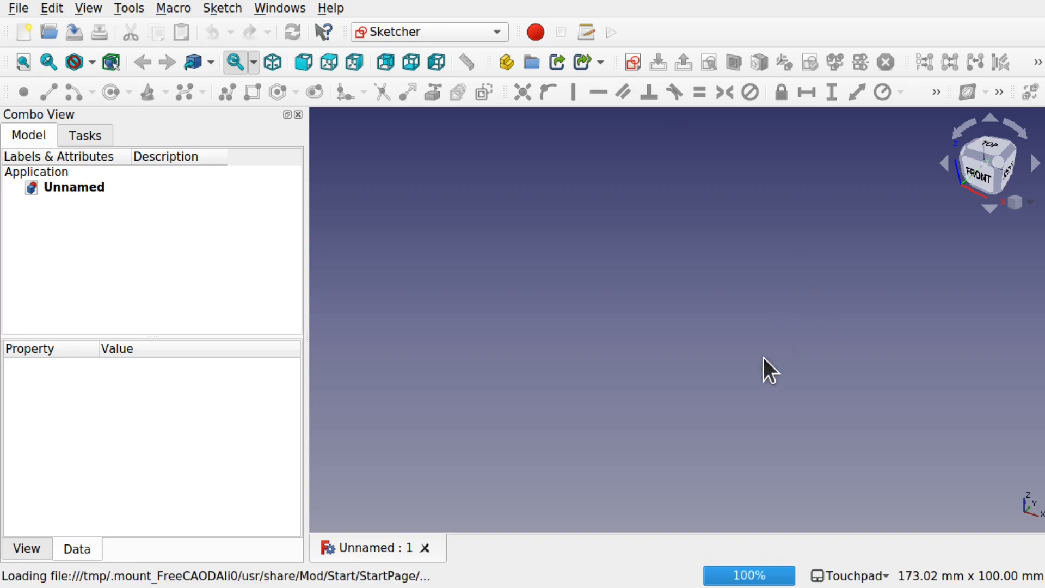
pyautogui.keyDown('alt'); pyautogui.moveTo(919, 444); pyautogui.dragTo(1000, 417); pyautogui.keyUp('alt')
pyautogui.keyDown('alt'); pyautogui.moveTo(933, 475); pyautogui.dragTo(916, 442); pyautogui.keyUp('alt')
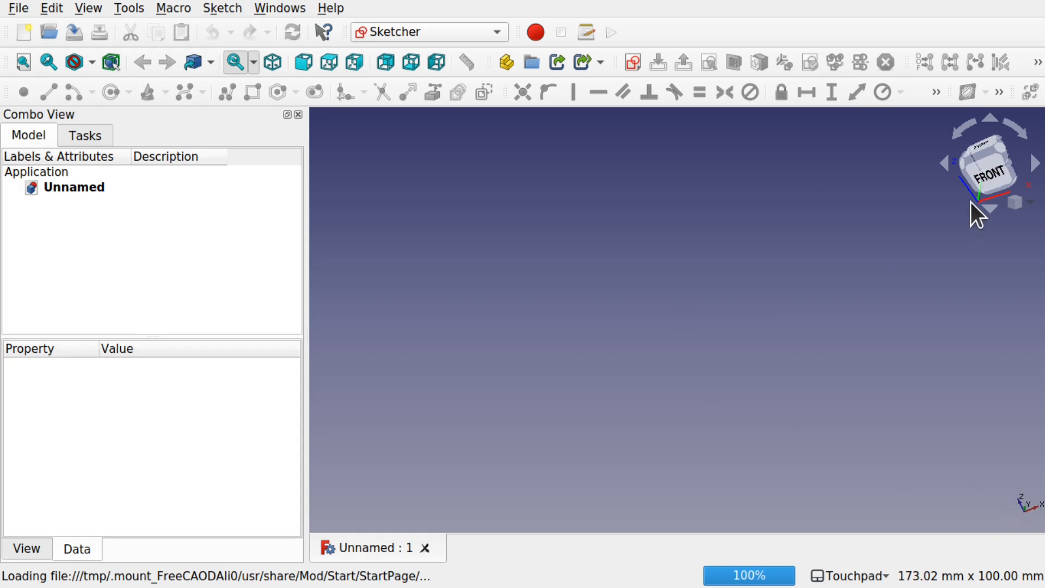
pyautogui.click(990, 175)
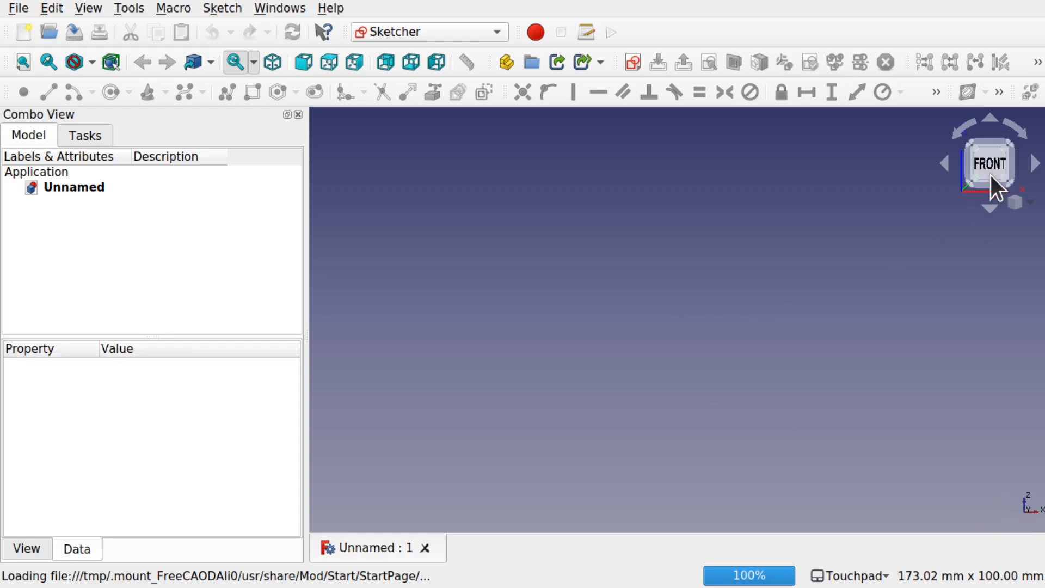
pyautogui.click(631, 62)
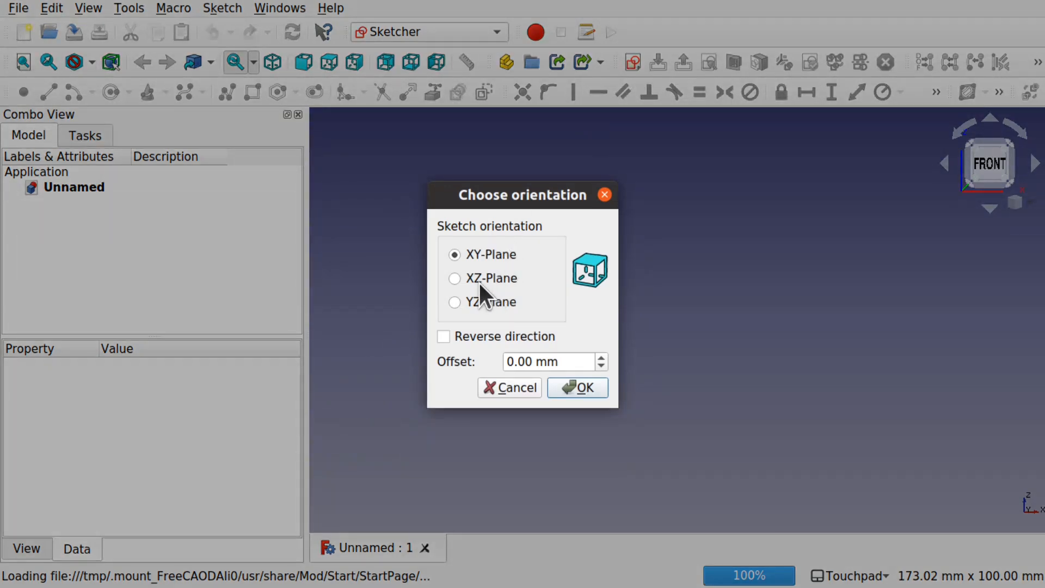
pyautogui.click(479, 280)
pyautogui.click(592, 388)
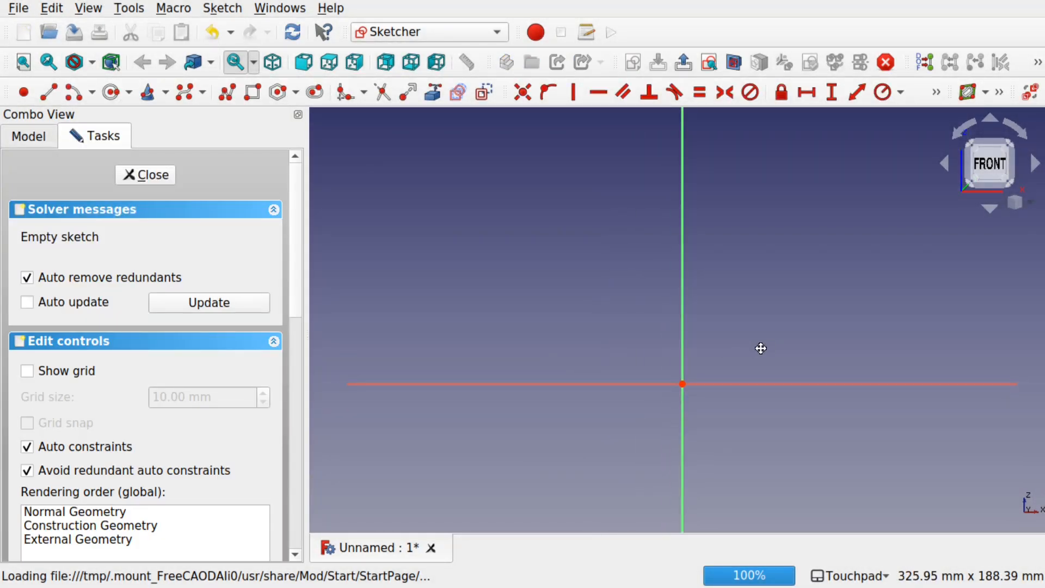
# Step: Sketch a rectangle about 199 mm wide and 110 mm high, enclosing the origin
pyautogui.click(251, 92)
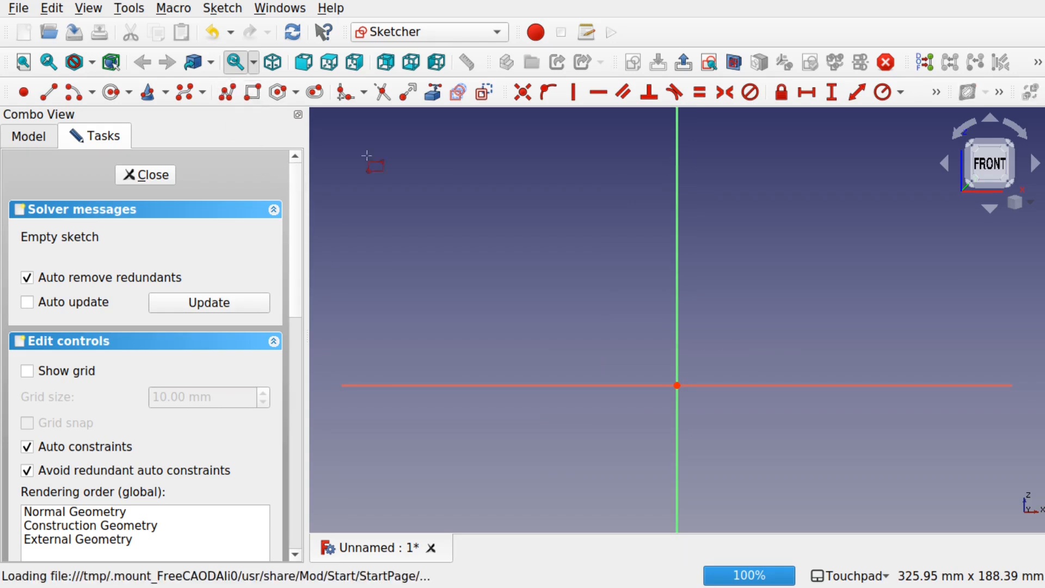
pyautogui.click(452, 191)
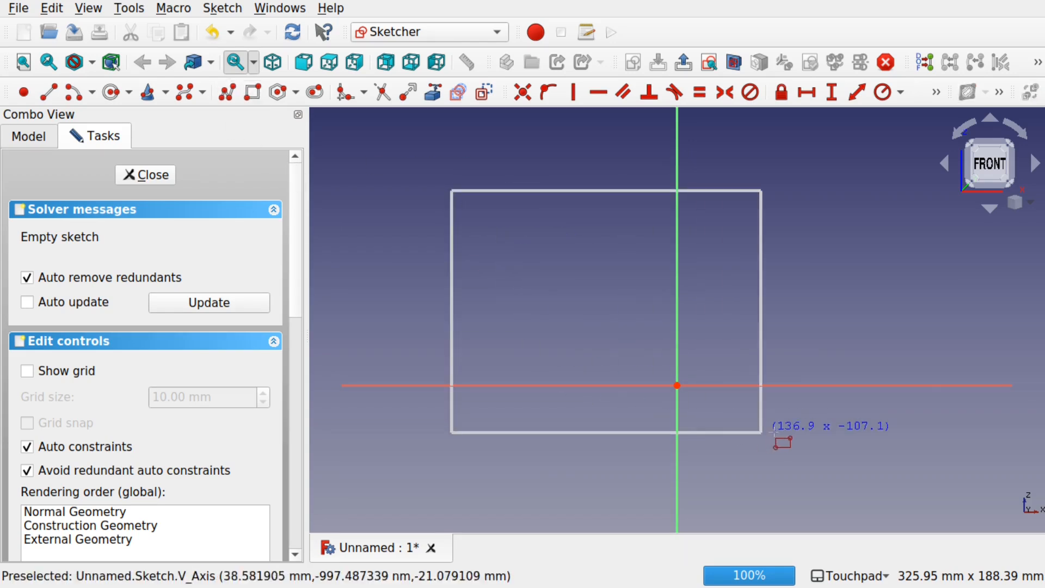
pyautogui.click(902, 438)
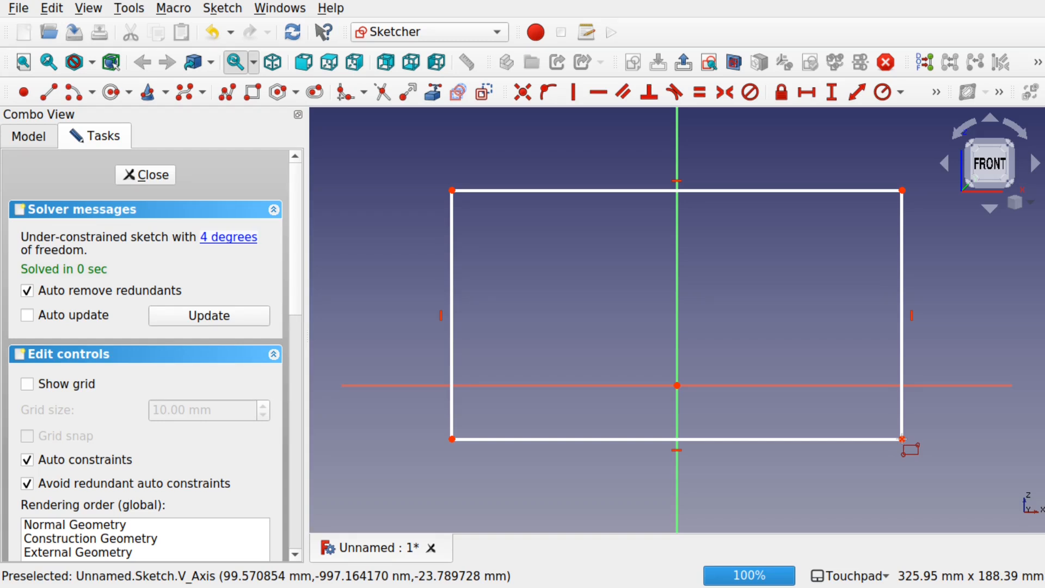
pyautogui.press('Escape')
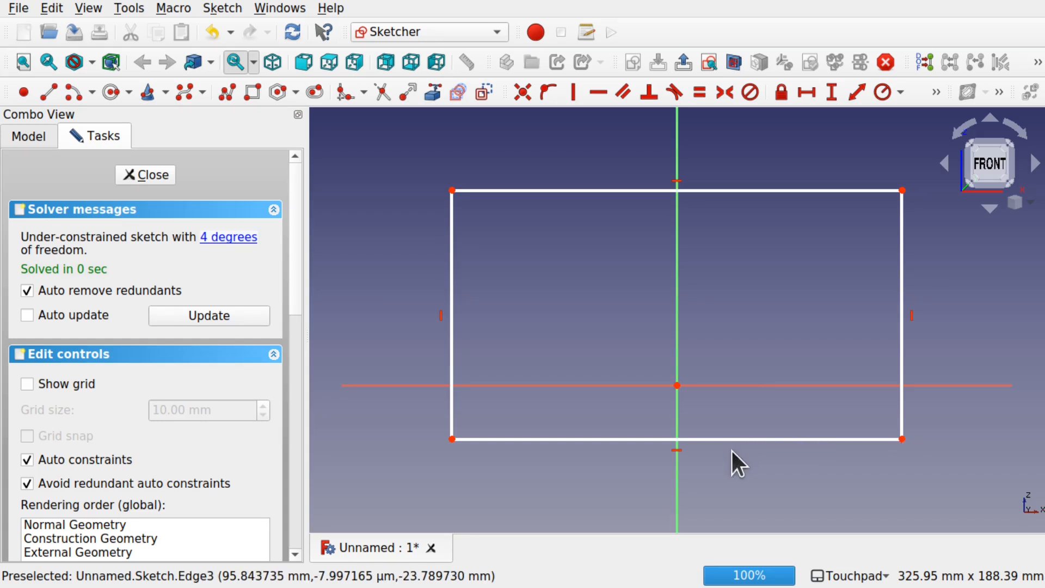
# Step: Constrain the rectangle's two upper corners symmetrically about the vertical axis and shift its upper edge slightly downward
pyautogui.click(452, 191)
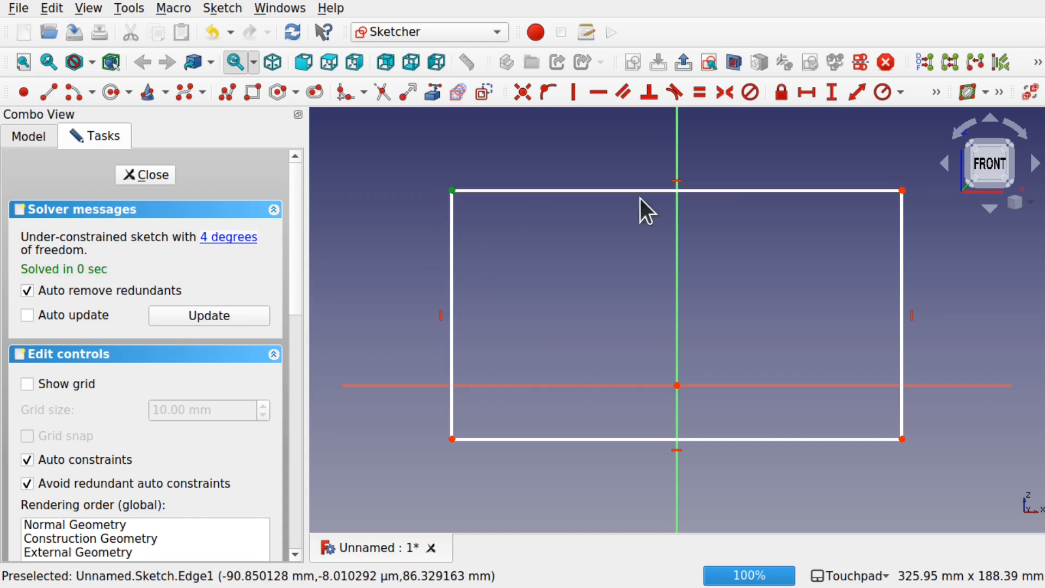
pyautogui.click(903, 190)
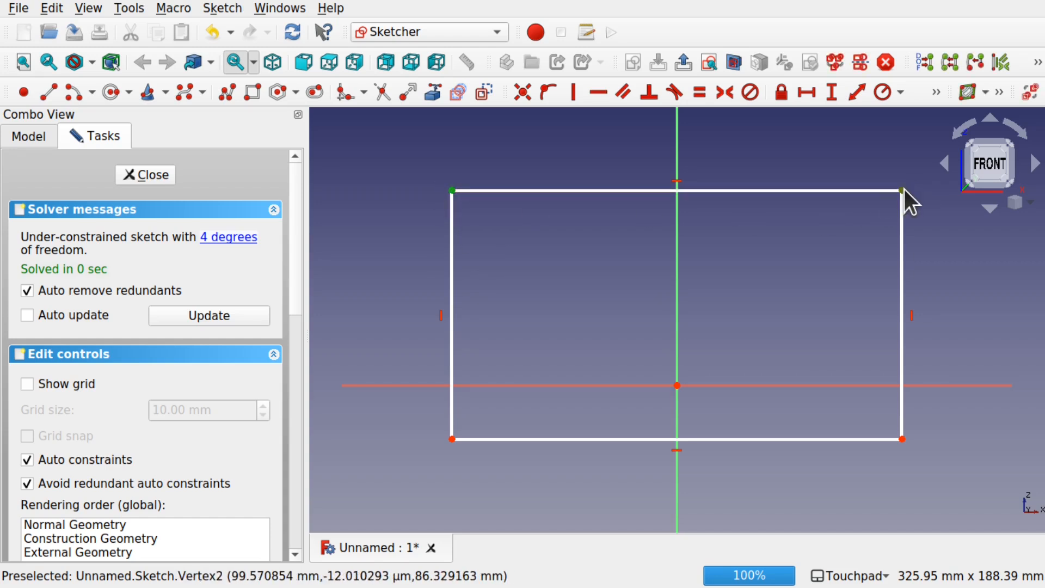
pyautogui.click(678, 159)
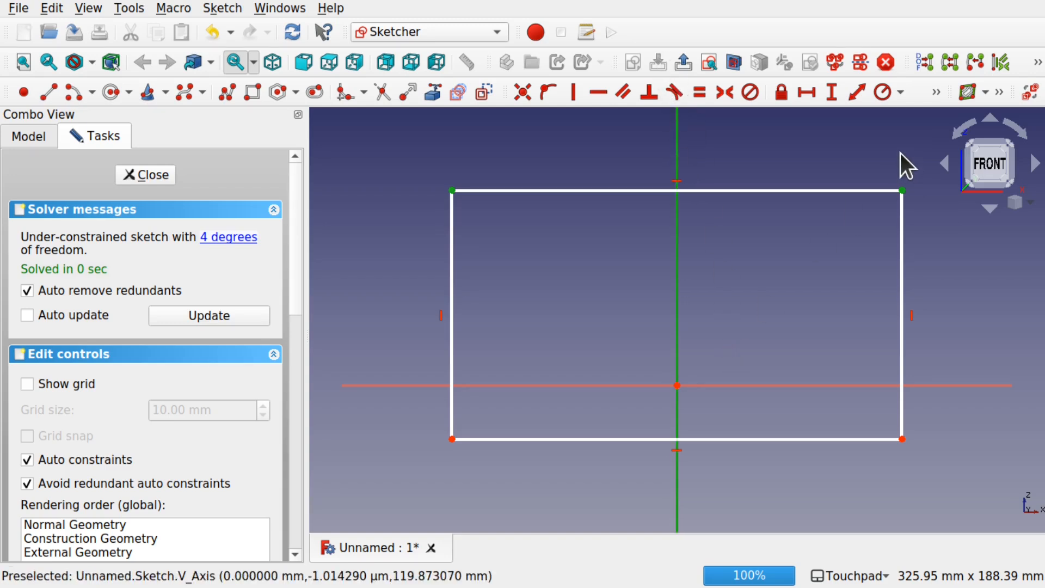
pyautogui.click(722, 91)
pyautogui.click(679, 149)
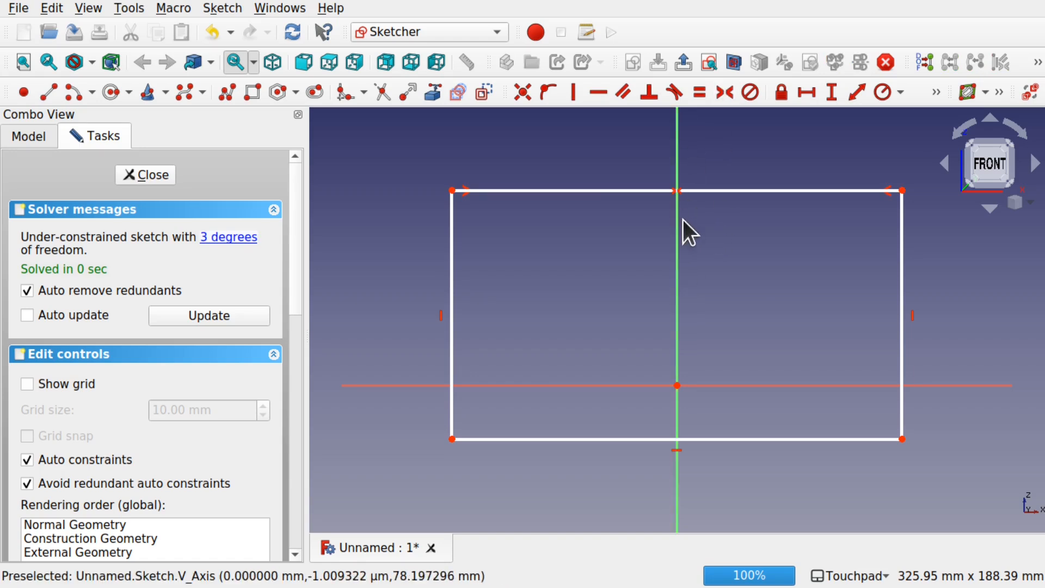
pyautogui.moveTo(641, 190)
pyautogui.mouseDown()
pyautogui.moveTo(641, 164)
pyautogui.moveTo(655, 250)
pyautogui.moveTo(644, 179)
pyautogui.moveTo(649, 194)
pyautogui.mouseUp()
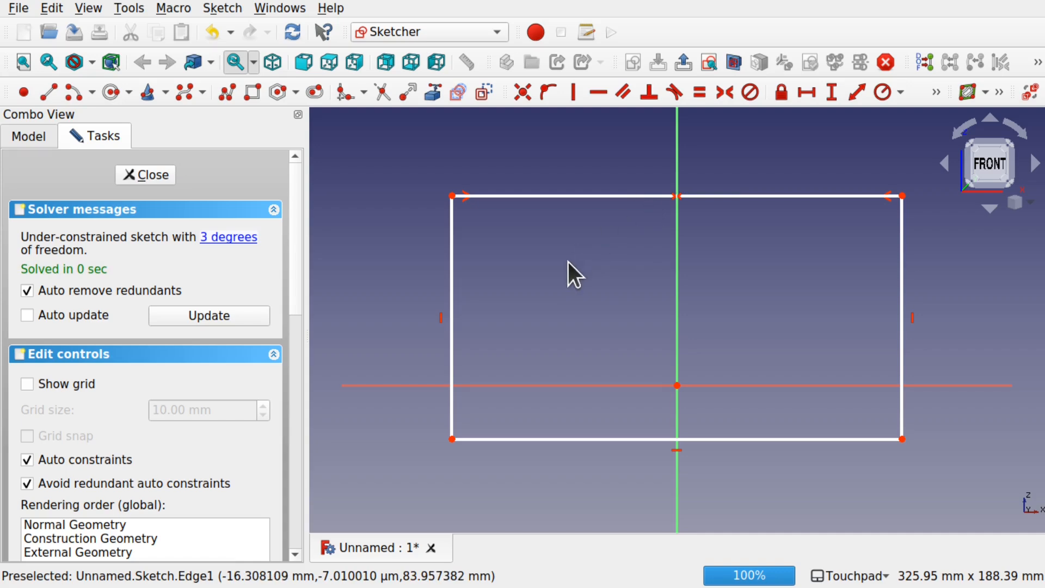
# Step: Constrain the rectangle's upper edge to a horizontal length of 200 mm
pyautogui.click(604, 195)
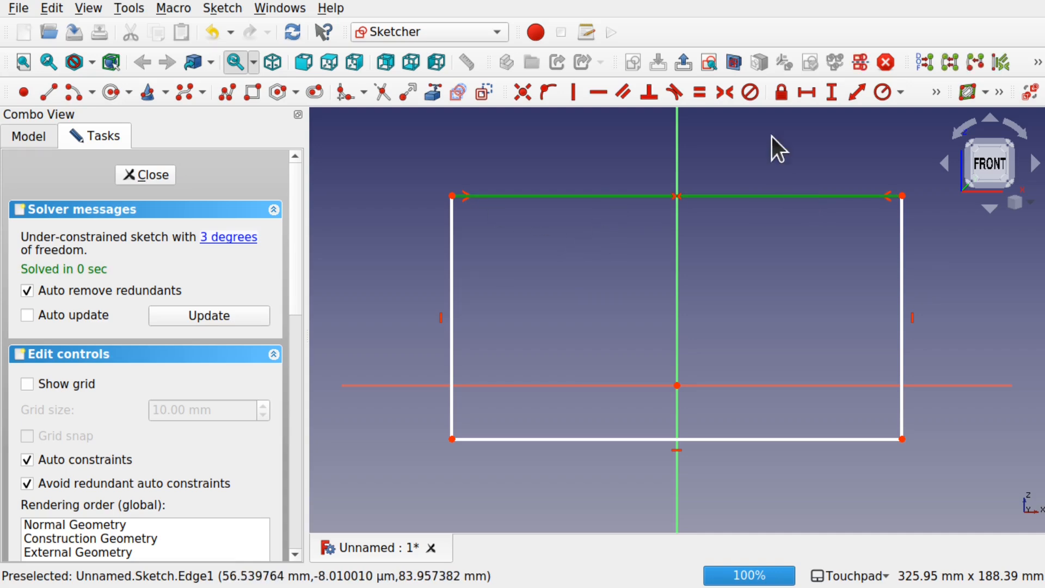
pyautogui.click(805, 96)
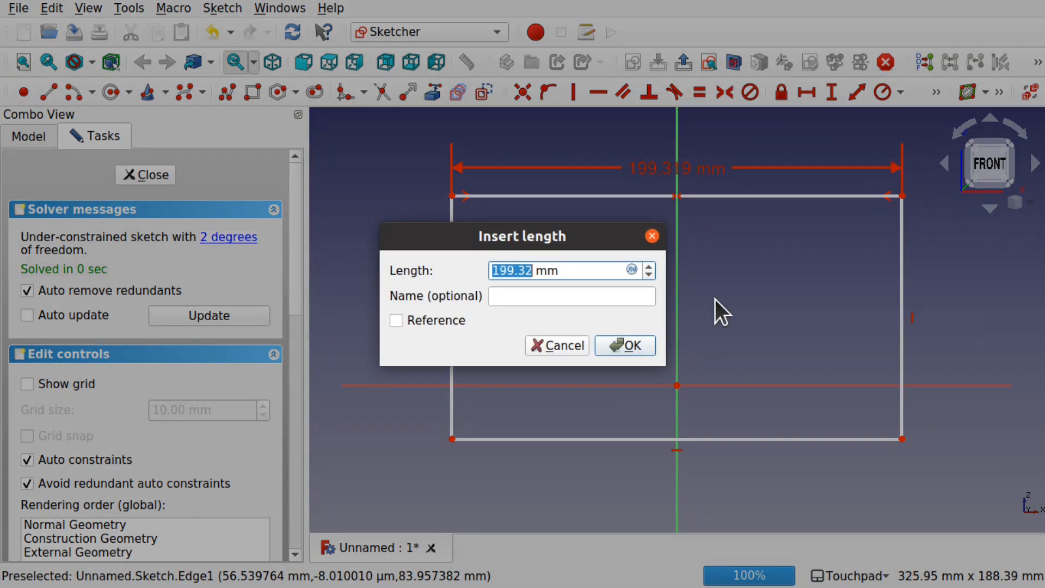
pyautogui.write('200')
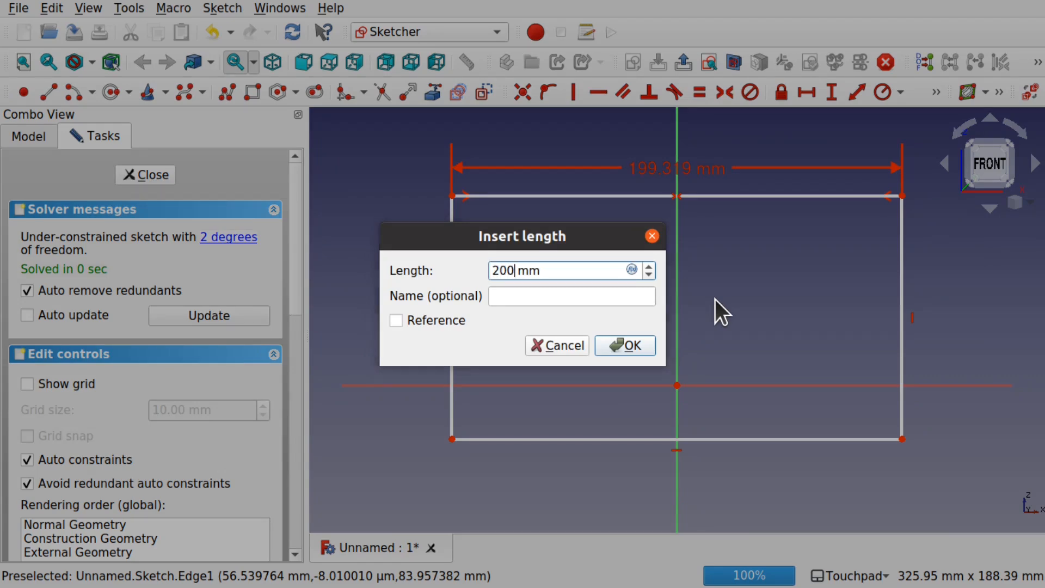
pyautogui.press('Return')
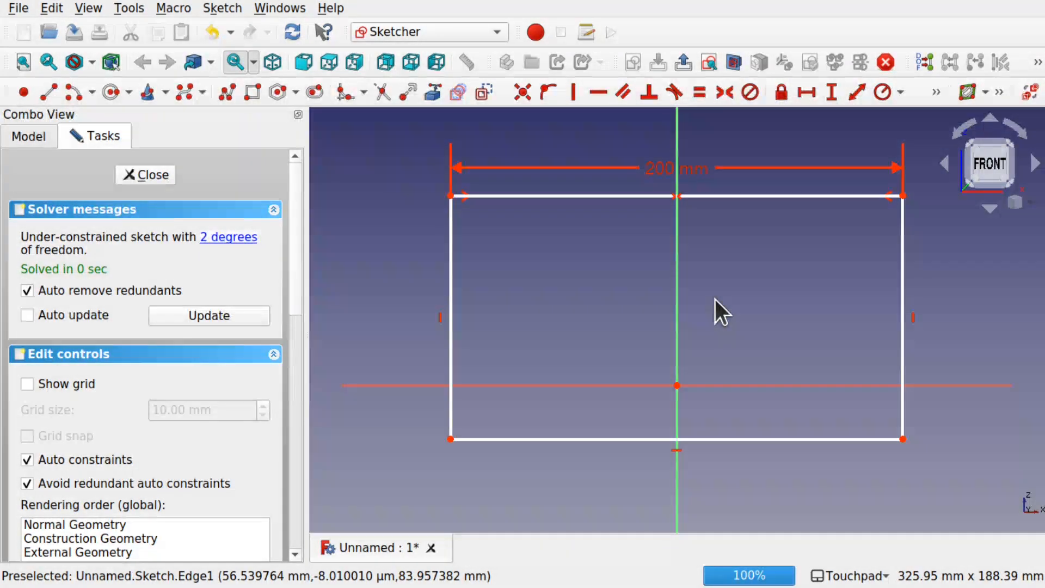
# Step: Constrain the rectangle's left edge to a vertical length of 150 mm
pyautogui.click(450, 403)
pyautogui.click(832, 92)
pyautogui.write('150')
pyautogui.press('Return')
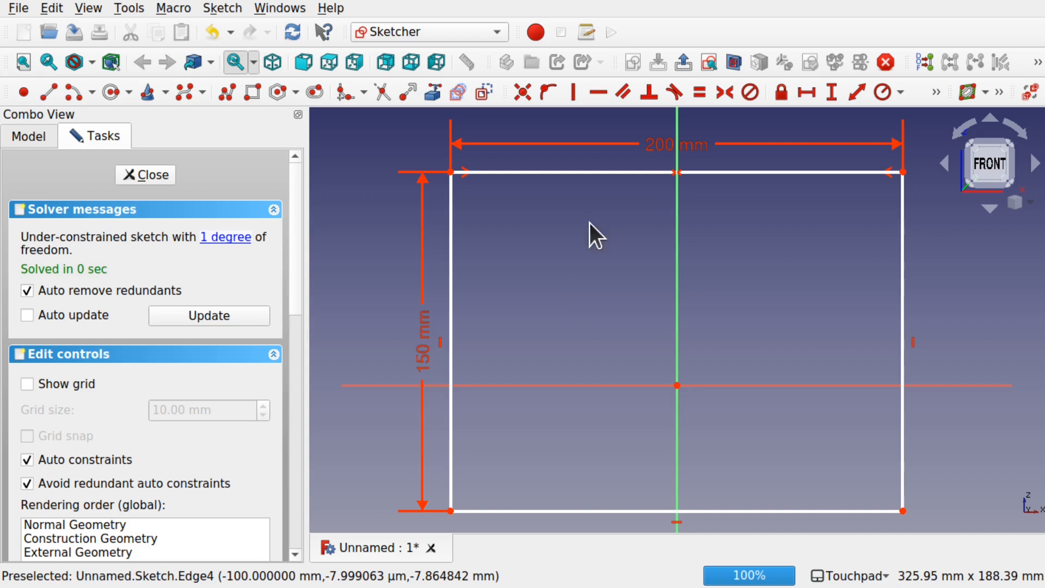
# Step: Shift the constrained rectangle slightly upward by its upper edge and finish editing the sketch
pyautogui.moveTo(648, 181)
pyautogui.mouseDown()
pyautogui.moveTo(653, 163)
pyautogui.moveTo(660, 208)
pyautogui.moveTo(670, 158)
pyautogui.mouseUp()
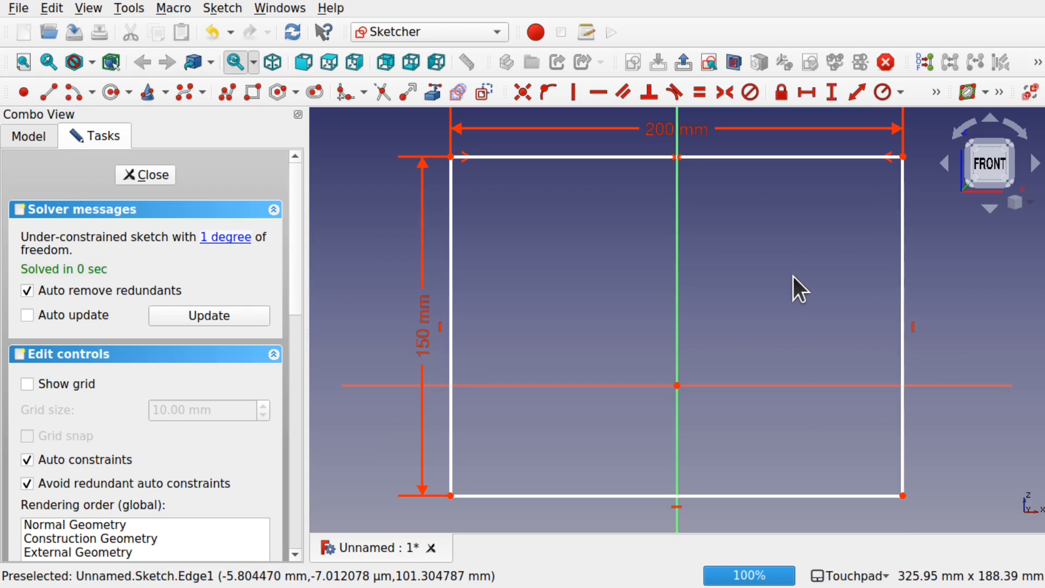
pyautogui.click(153, 175)
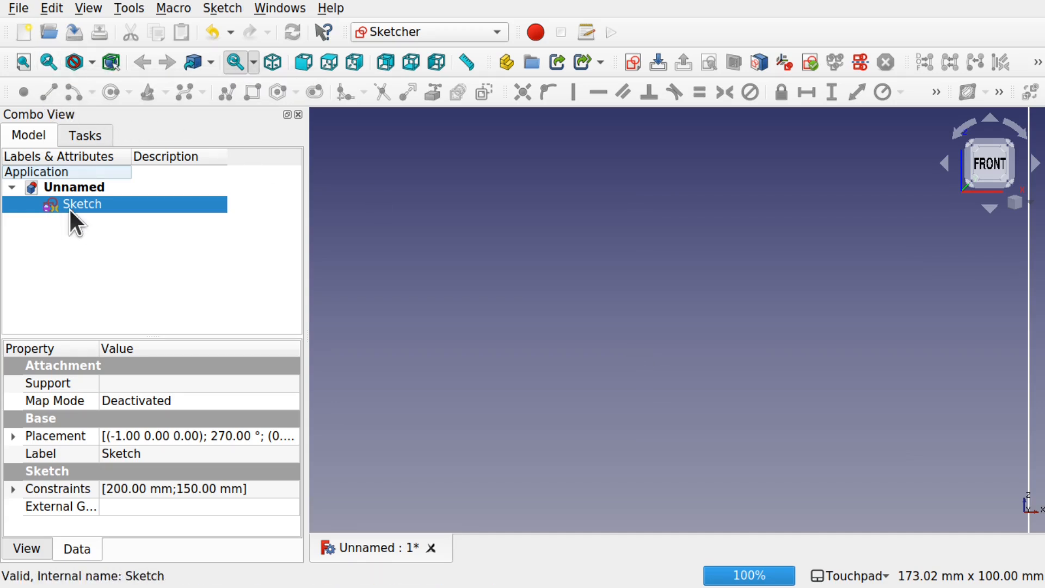
pyautogui.click(47, 62)
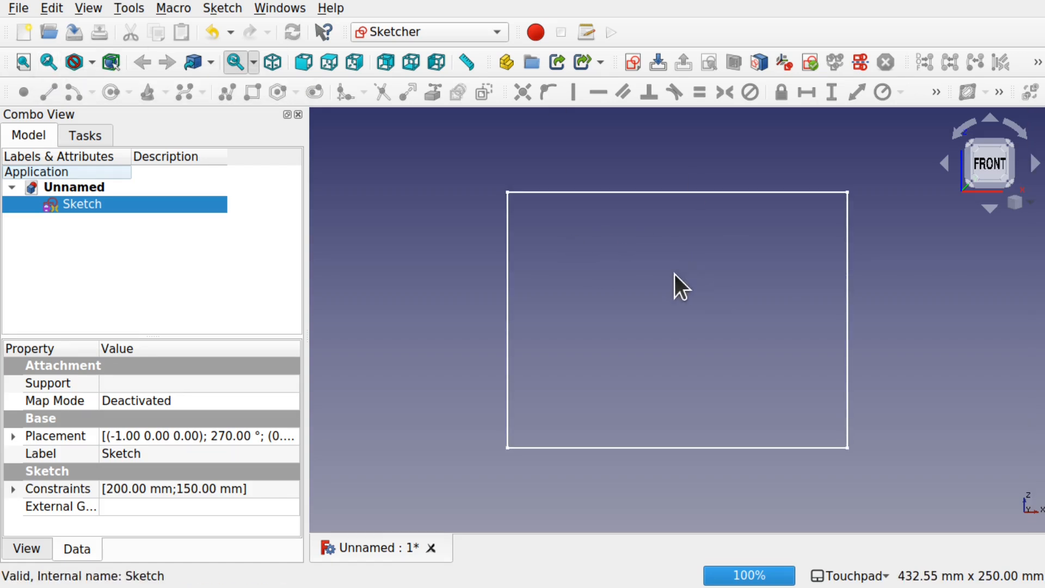
pyautogui.scroll(-2, 671, 272)
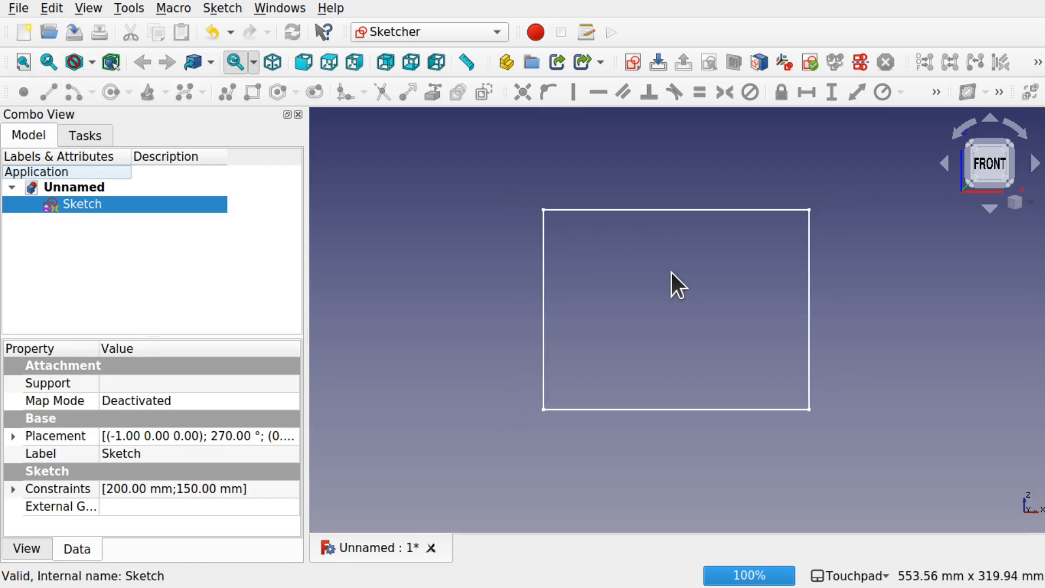
# Step: In the Part workbench, extrude the rectangle sketch 300 mm along the custom direction Y = 1
pyautogui.moveTo(775, 376)
pyautogui.keyDown('alt'); pyautogui.mouseDown()
pyautogui.moveTo(770, 397)
pyautogui.moveTo(694, 398)
pyautogui.mouseUp(); pyautogui.keyUp('alt')
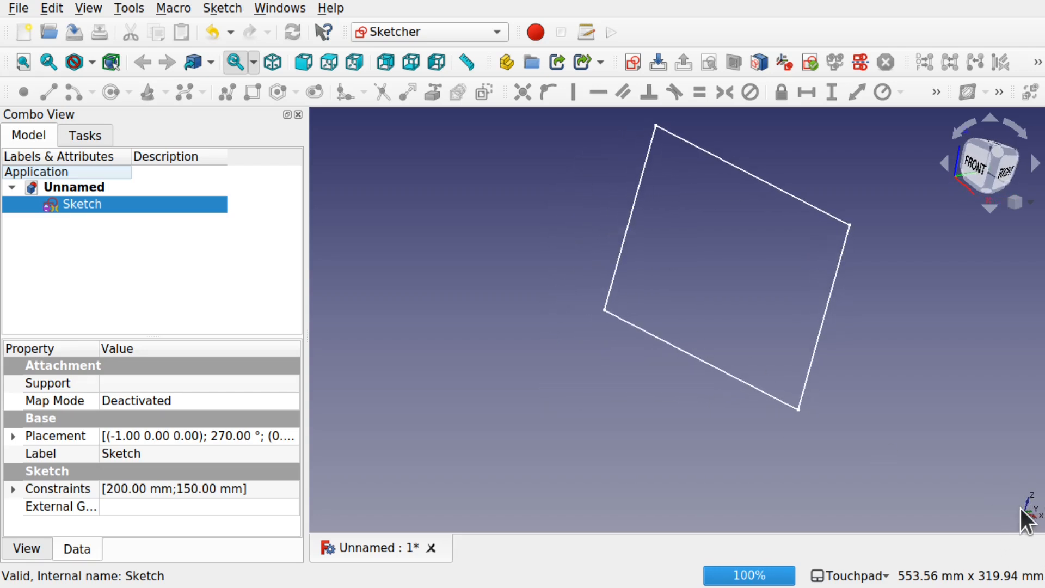
pyautogui.keyDown('alt'); pyautogui.moveTo(731, 452); pyautogui.dragTo(785, 467); pyautogui.keyUp('alt')
pyautogui.keyDown('shift'); pyautogui.moveTo(850, 153); pyautogui.dragTo(782, 304); pyautogui.keyUp('shift')
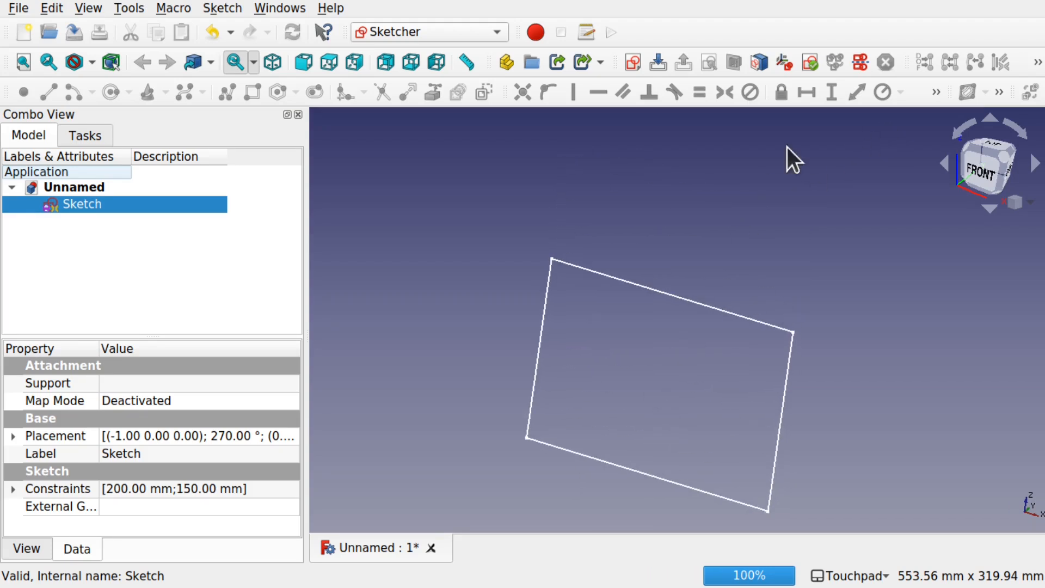
pyautogui.moveTo(660, 296)
pyautogui.keyDown('alt'); pyautogui.mouseDown()
pyautogui.moveTo(701, 292)
pyautogui.moveTo(676, 329)
pyautogui.mouseUp(); pyautogui.keyUp('alt')
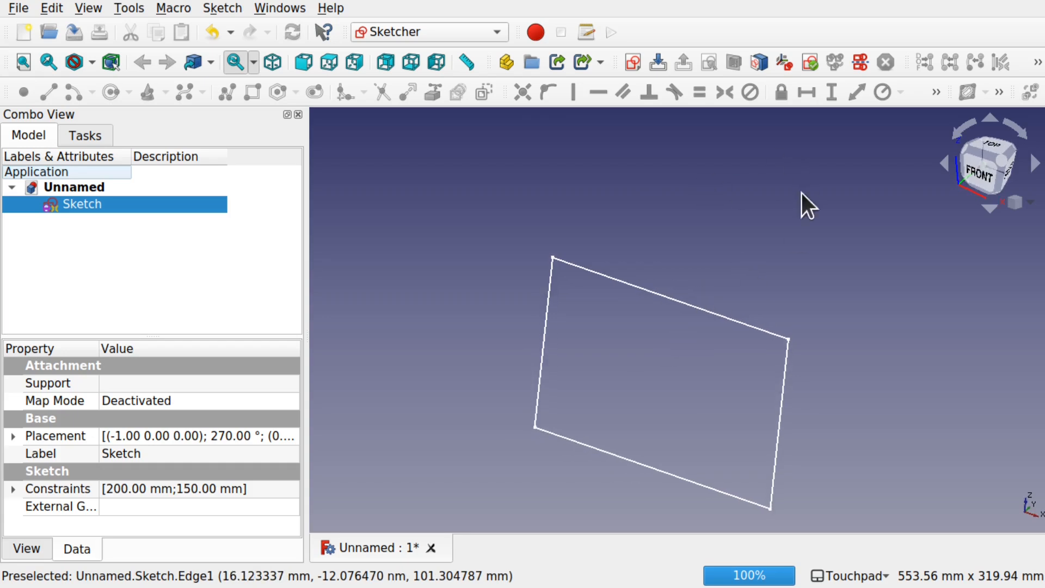
pyautogui.scroll(-2, 743, 227)
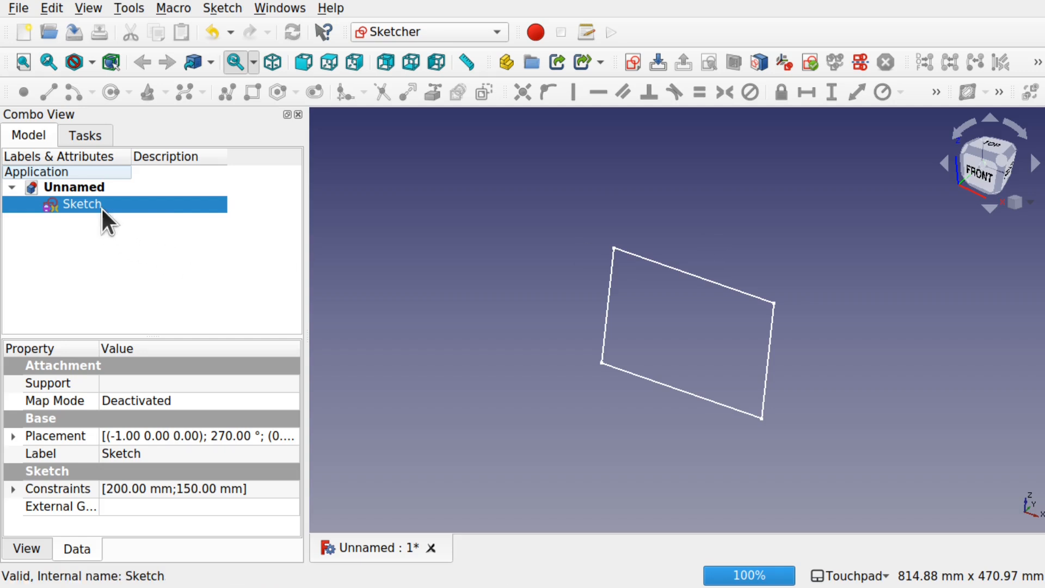
pyautogui.click(433, 32)
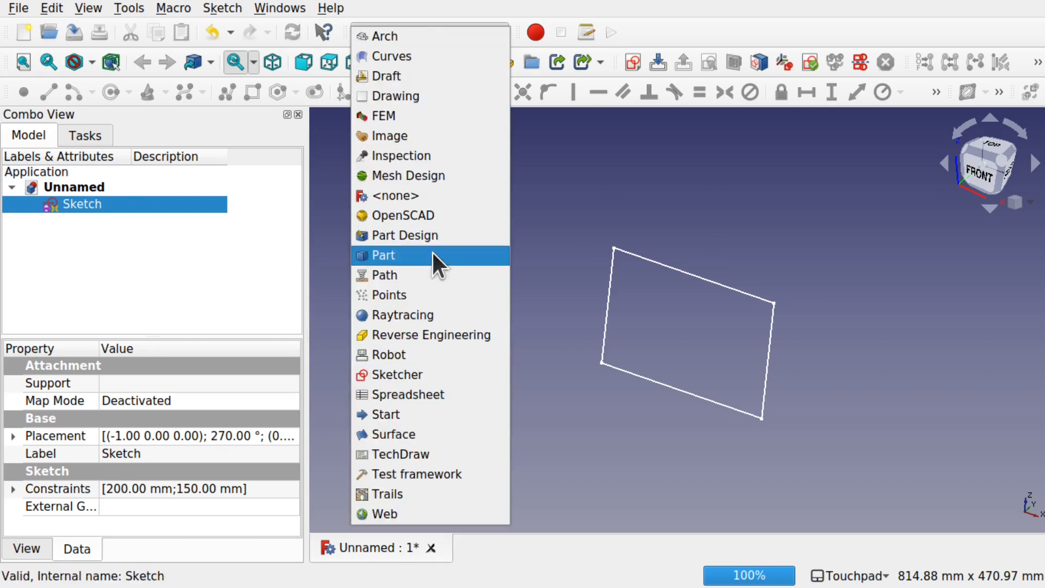
pyautogui.press('Return')
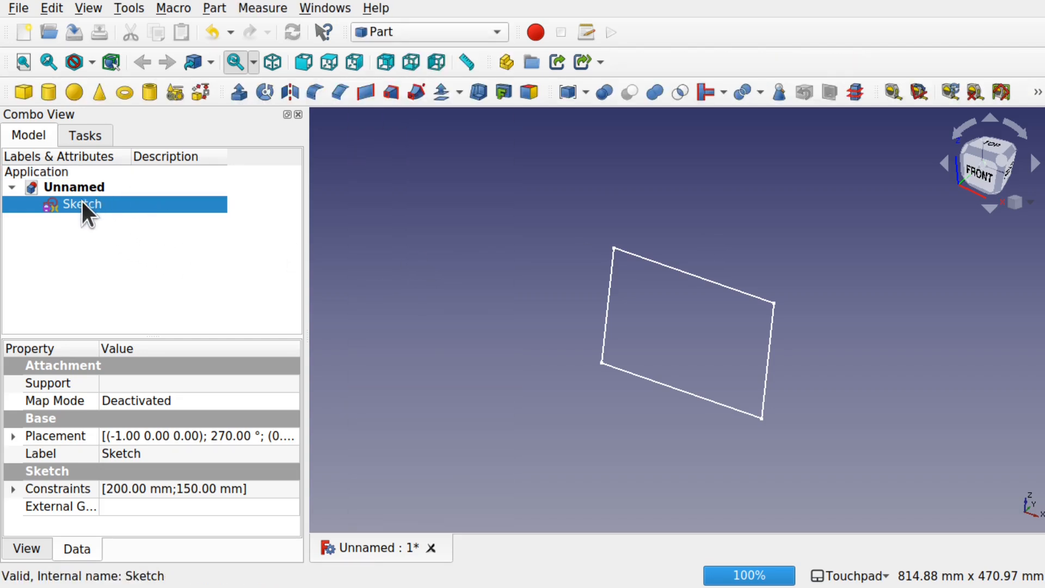
pyautogui.click(238, 92)
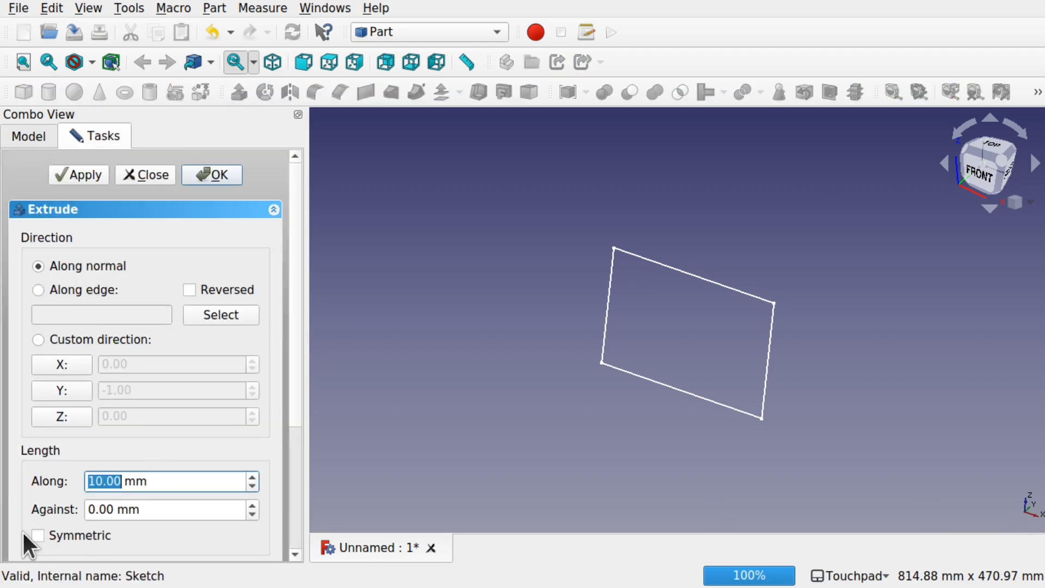
pyautogui.click(68, 391)
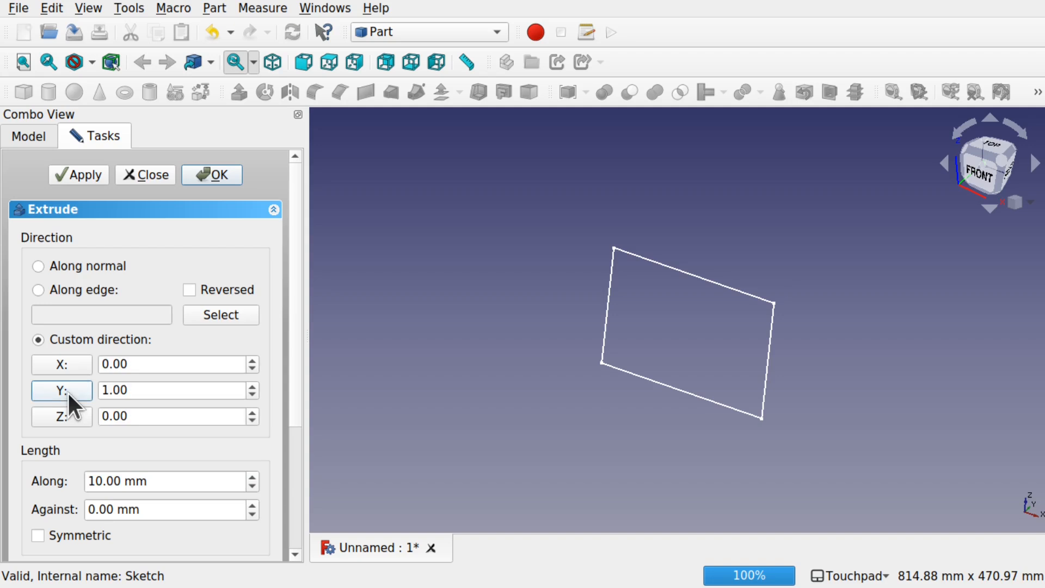
pyautogui.doubleClick(94, 481)
pyautogui.write('300')
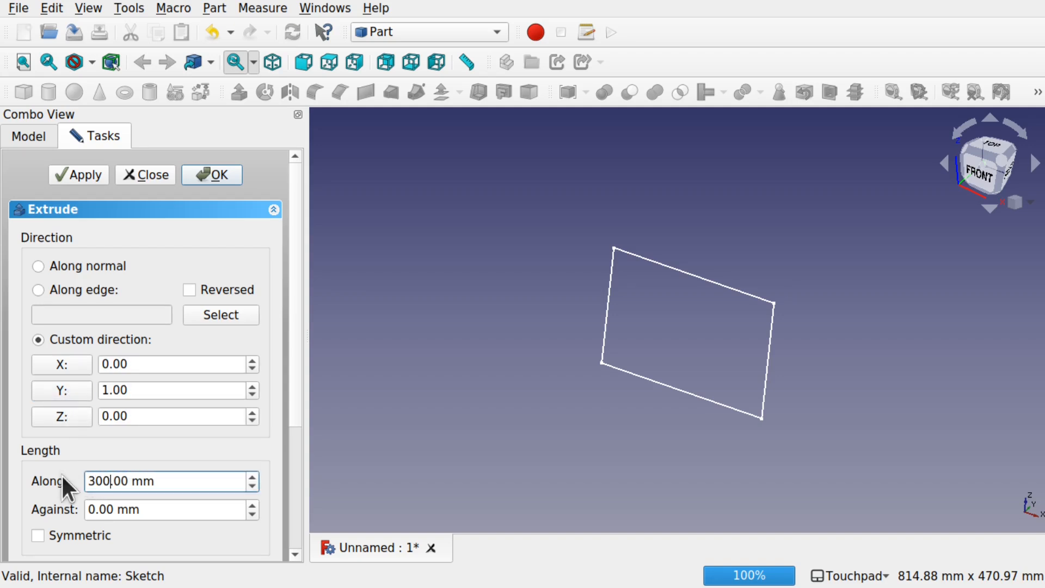
pyautogui.press('Return')
# Step: Set the extruded block's forward length to 400 mm and deselect the block
pyautogui.moveTo(675, 317)
pyautogui.keyDown('alt'); pyautogui.mouseDown()
pyautogui.moveTo(877, 322)
pyautogui.moveTo(667, 327)
pyautogui.mouseUp(); pyautogui.keyUp('alt')
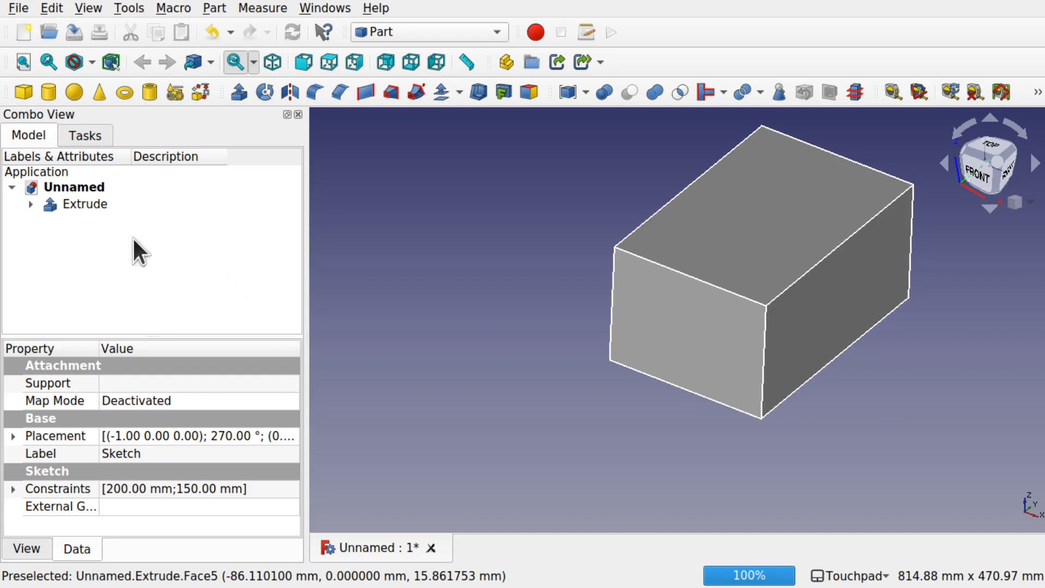
pyautogui.click(70, 202)
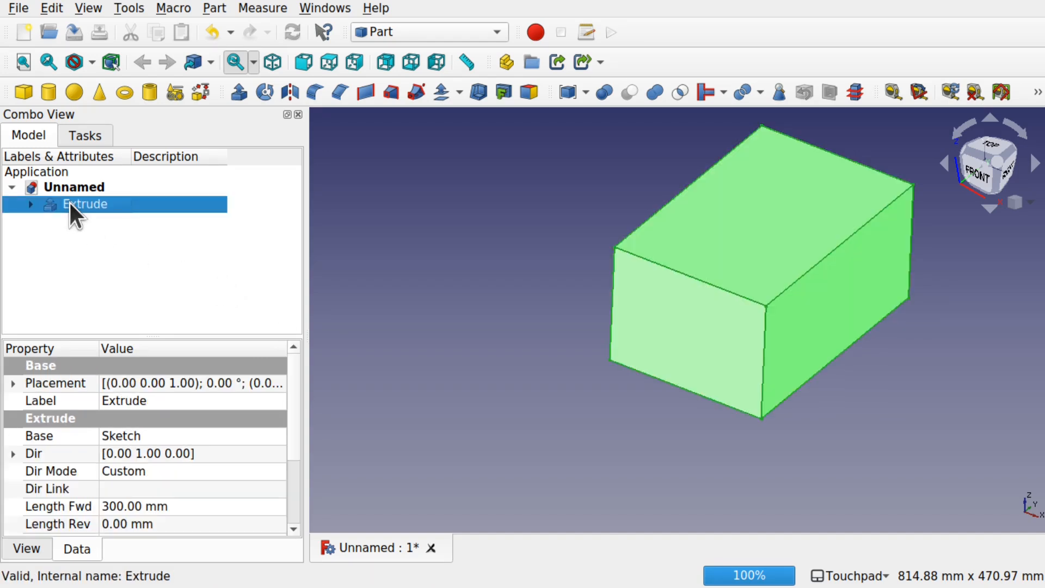
pyautogui.click(107, 509)
pyautogui.press('BackSpace')
pyautogui.write('4')
pyautogui.press('Return')
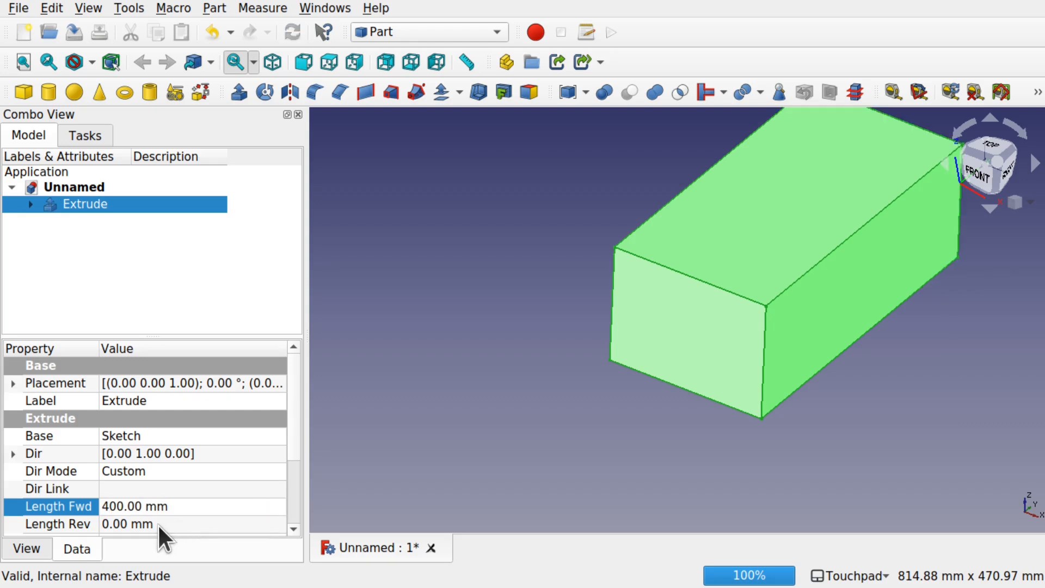
pyautogui.keyDown('shift'); pyautogui.moveTo(554, 244); pyautogui.dragTo(586, 257); pyautogui.keyUp('shift')
pyautogui.keyDown('shift'); pyautogui.moveTo(587, 257); pyautogui.dragTo(589, 325, button='middle'); pyautogui.keyUp('shift')
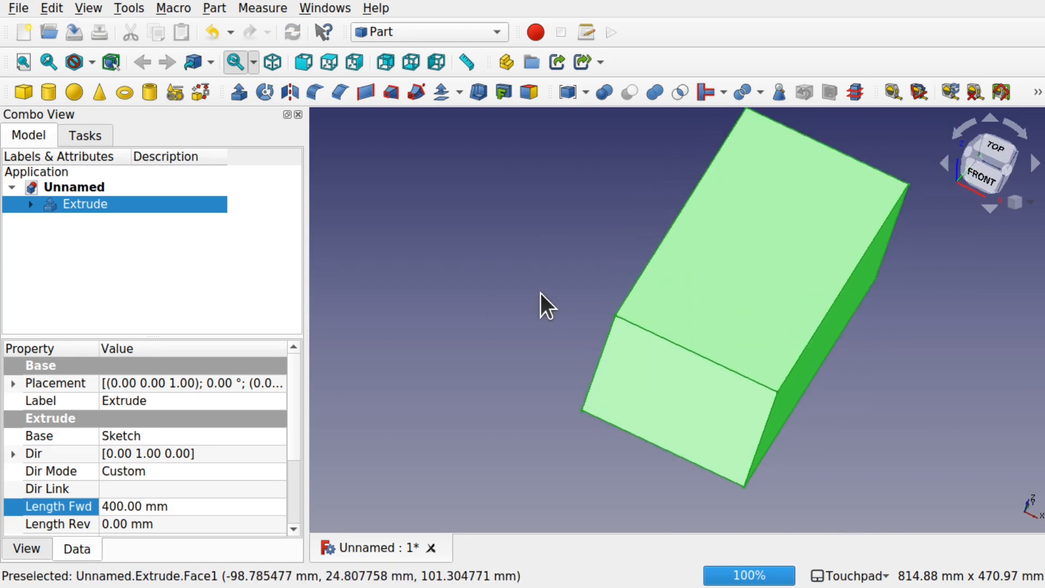
pyautogui.keyDown('shift'); pyautogui.moveTo(541, 294); pyautogui.dragTo(523, 287); pyautogui.keyUp('shift')
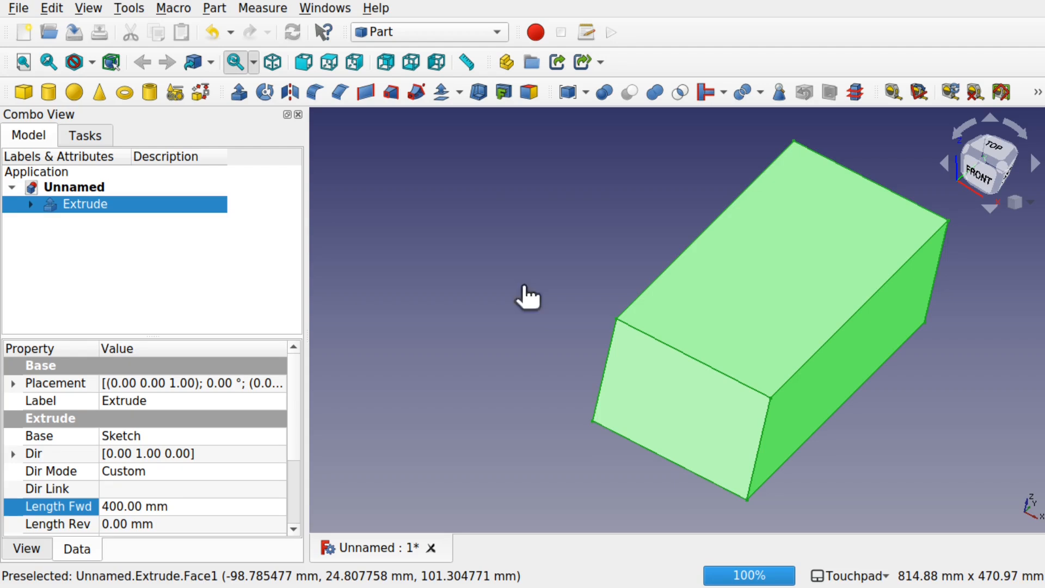
pyautogui.click(521, 287)
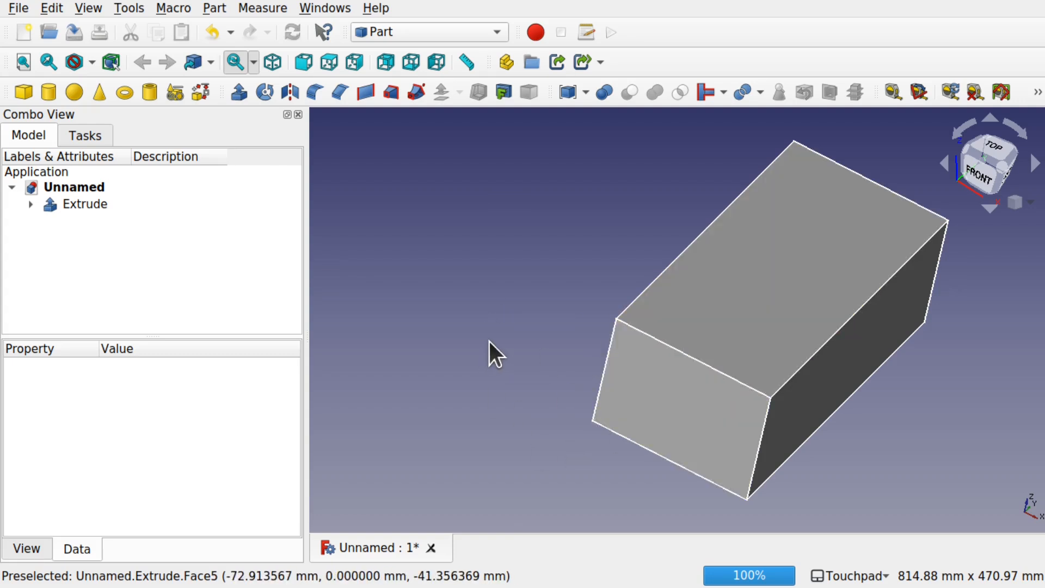
# Step: In the Curves workbench, create an IsoCurve from the block's long vertical side face at X = -100 mm
pyautogui.click(425, 30)
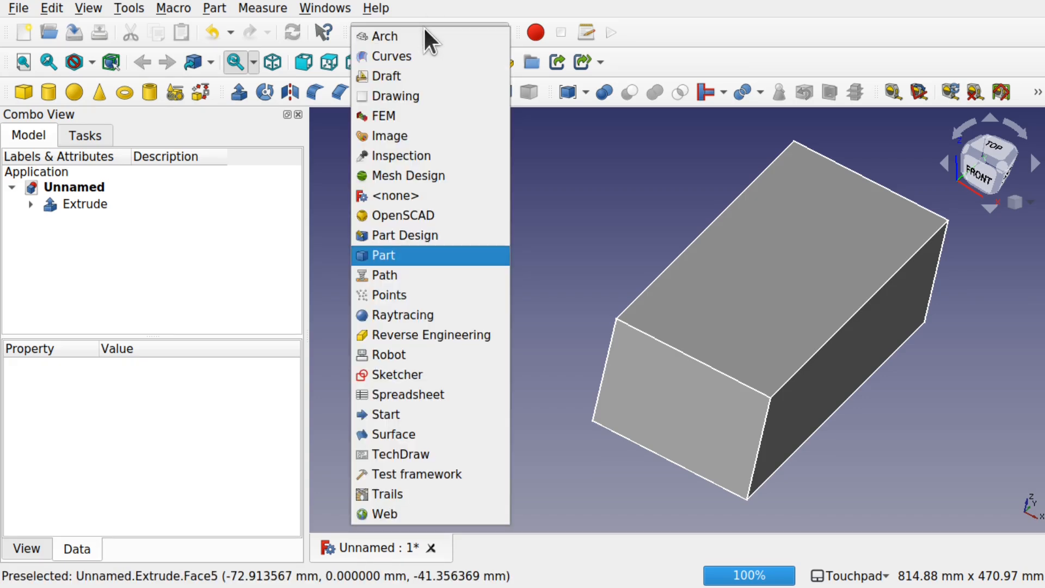
pyautogui.click(415, 56)
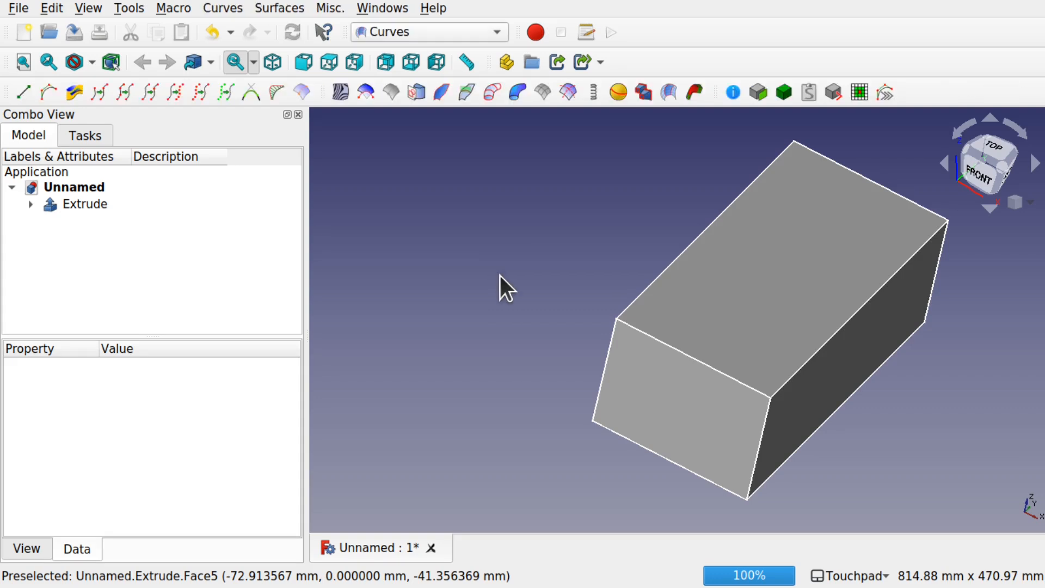
pyautogui.keyDown('shift'); pyautogui.moveTo(499, 275); pyautogui.dragTo(589, 426); pyautogui.keyUp('shift')
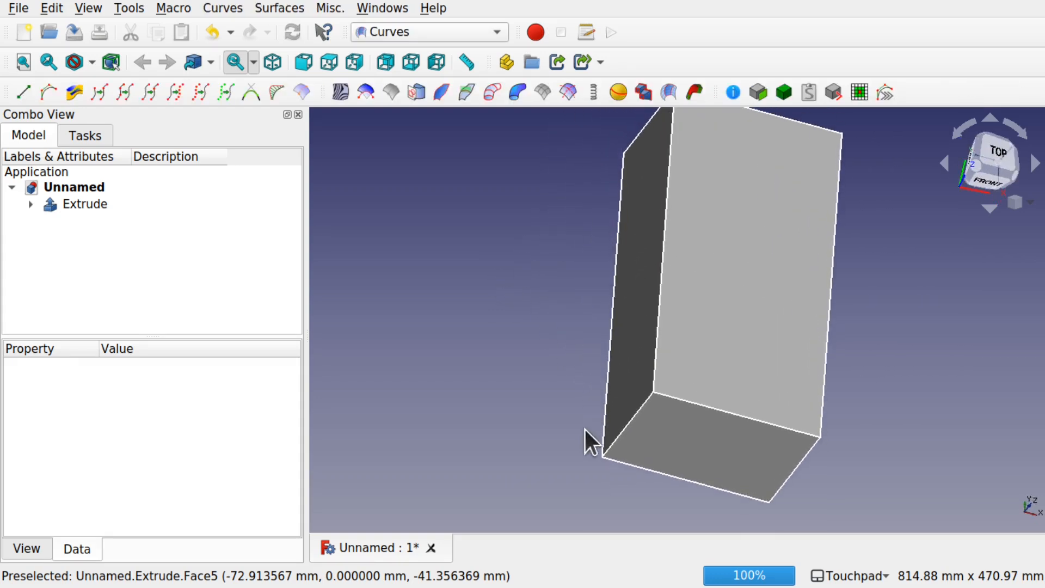
pyautogui.keyDown('shift'); pyautogui.moveTo(698, 212); pyautogui.dragTo(636, 209); pyautogui.keyUp('shift')
pyautogui.click(636, 209)
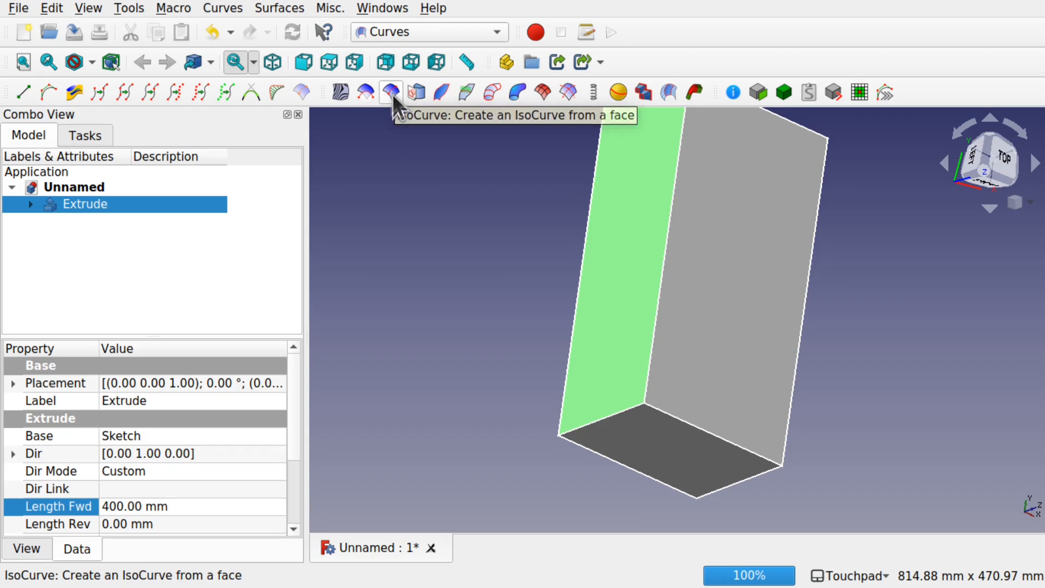
pyautogui.click(298, 8)
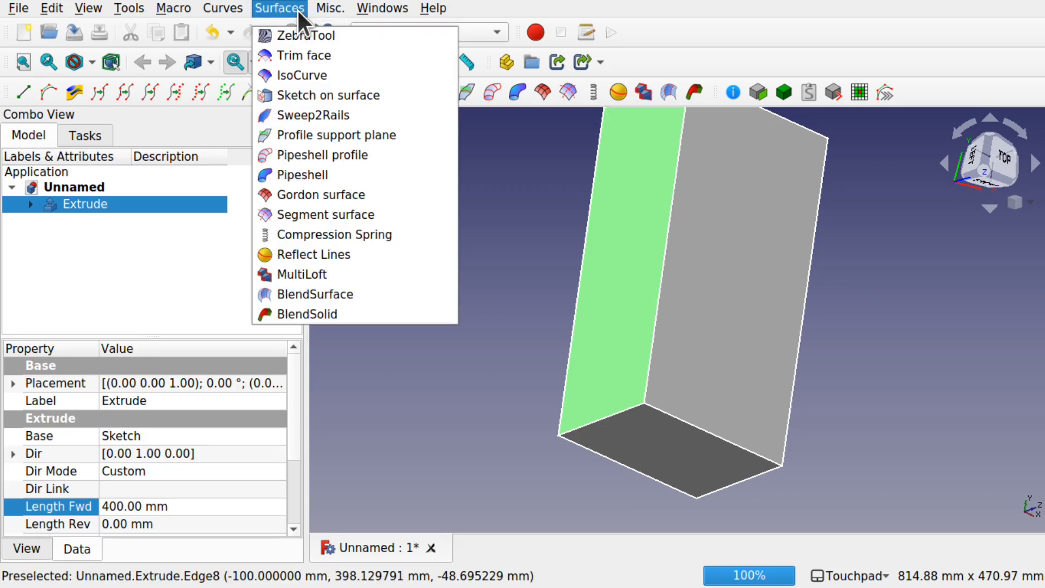
pyautogui.click(309, 76)
# Step: Set the IsoCurve's number of curves in the U direction to 0
pyautogui.keyDown('alt'); pyautogui.moveTo(589, 220); pyautogui.dragTo(614, 196); pyautogui.keyUp('alt')
pyautogui.keyDown('shift'); pyautogui.moveTo(525, 202); pyautogui.dragTo(625, 248); pyautogui.keyUp('shift')
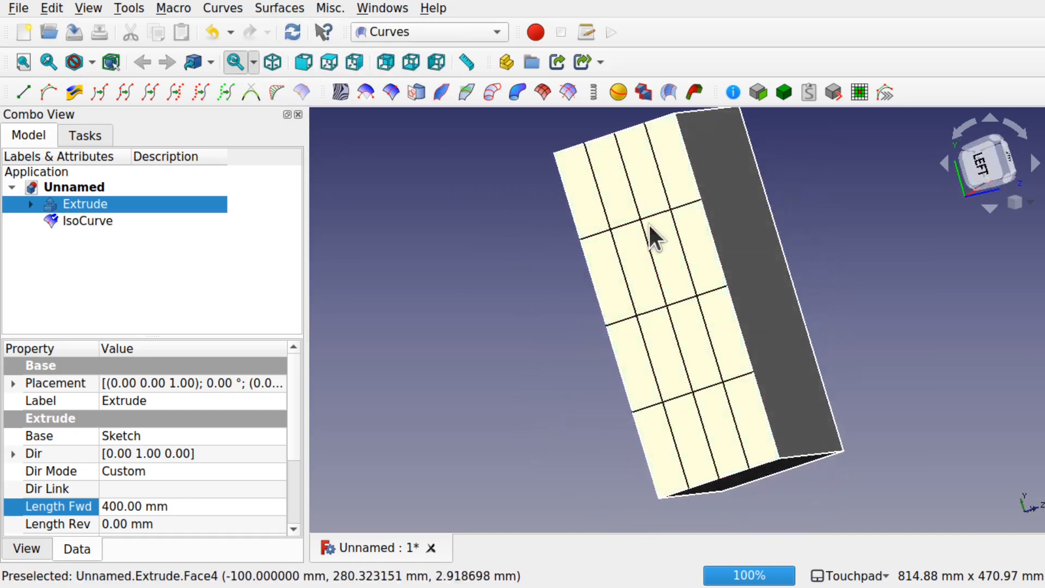
pyautogui.keyDown('alt'); pyautogui.moveTo(616, 194); pyautogui.dragTo(593, 173); pyautogui.keyUp('alt')
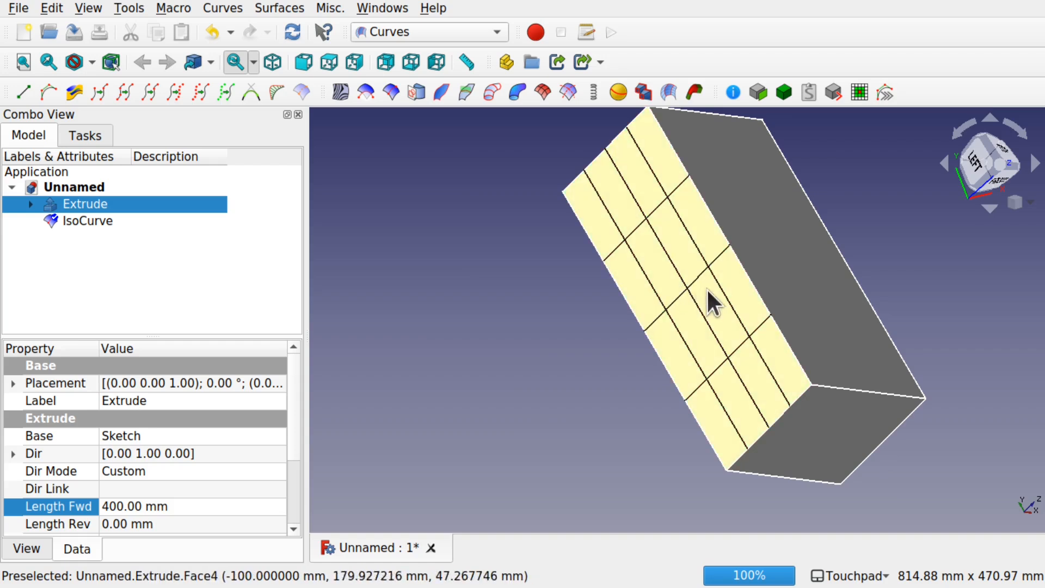
pyautogui.click(85, 221)
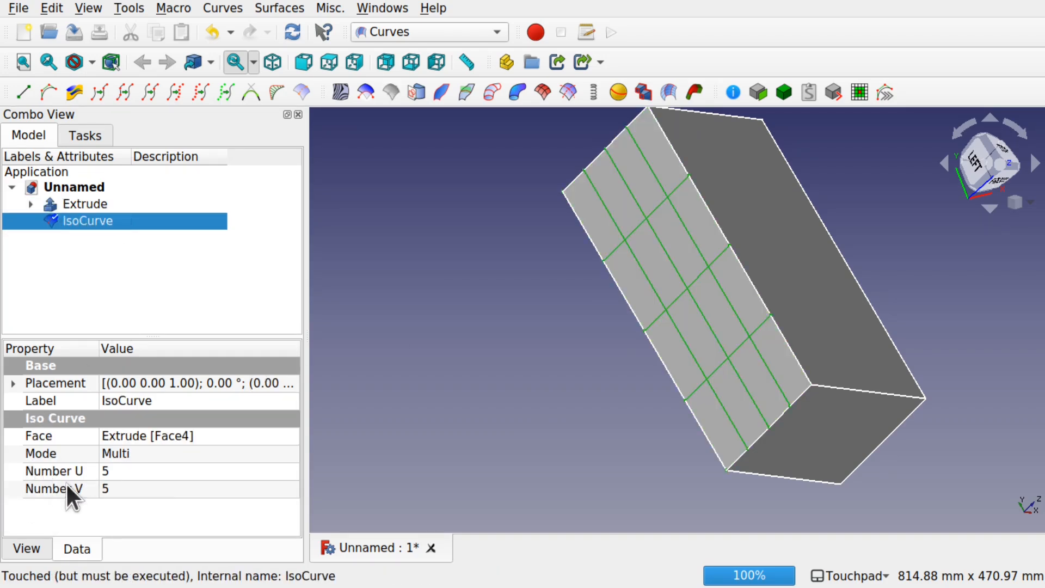
pyautogui.click(140, 471)
pyautogui.write('0')
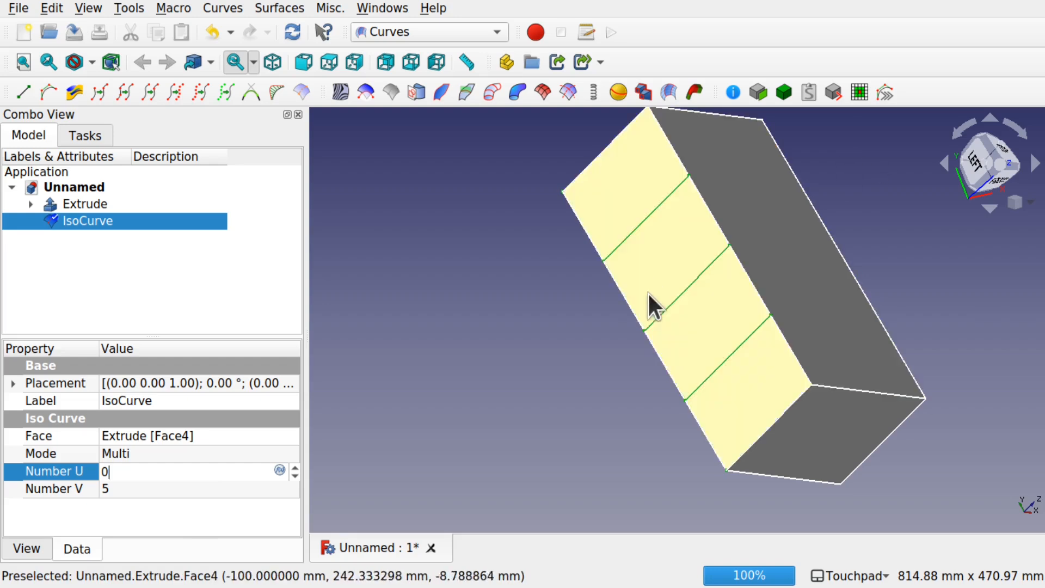
# Step: Set the IsoCurve's number of curves in the V direction to 8 and deselect it
pyautogui.keyDown('alt'); pyautogui.moveTo(798, 314); pyautogui.dragTo(750, 298, button='middle'); pyautogui.keyUp('alt')
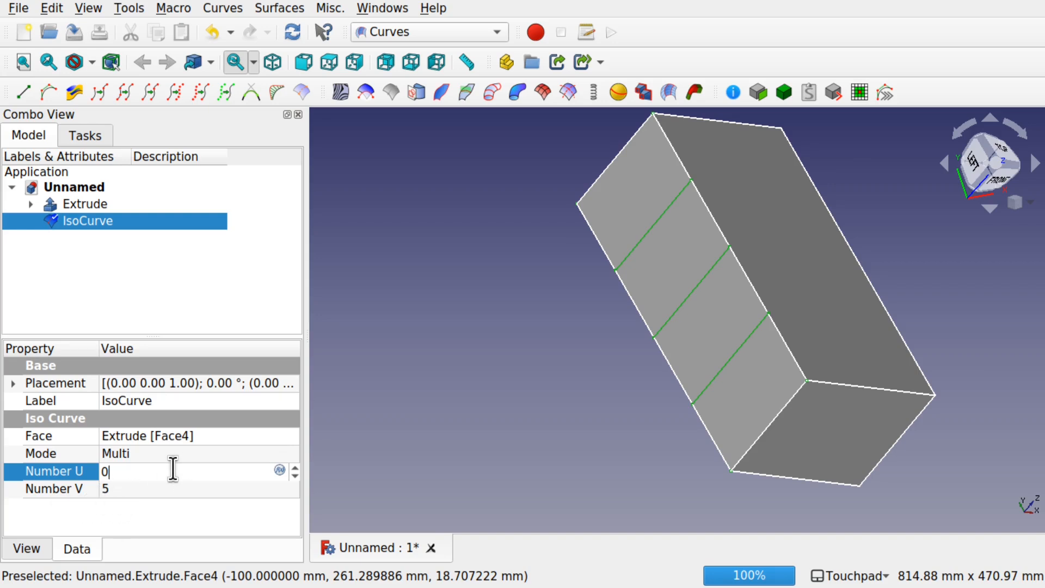
pyautogui.click(123, 489)
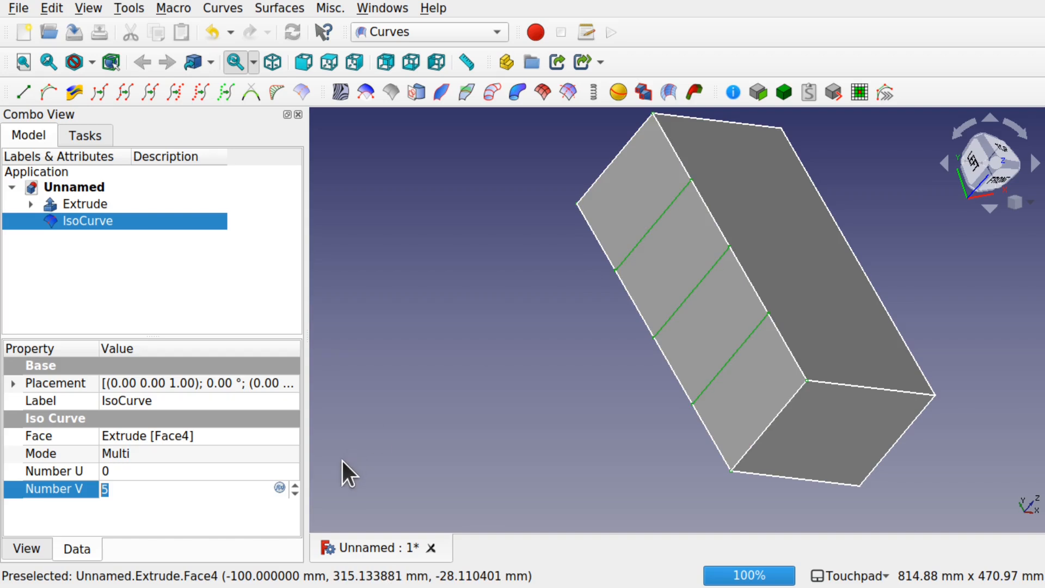
pyautogui.write('8')
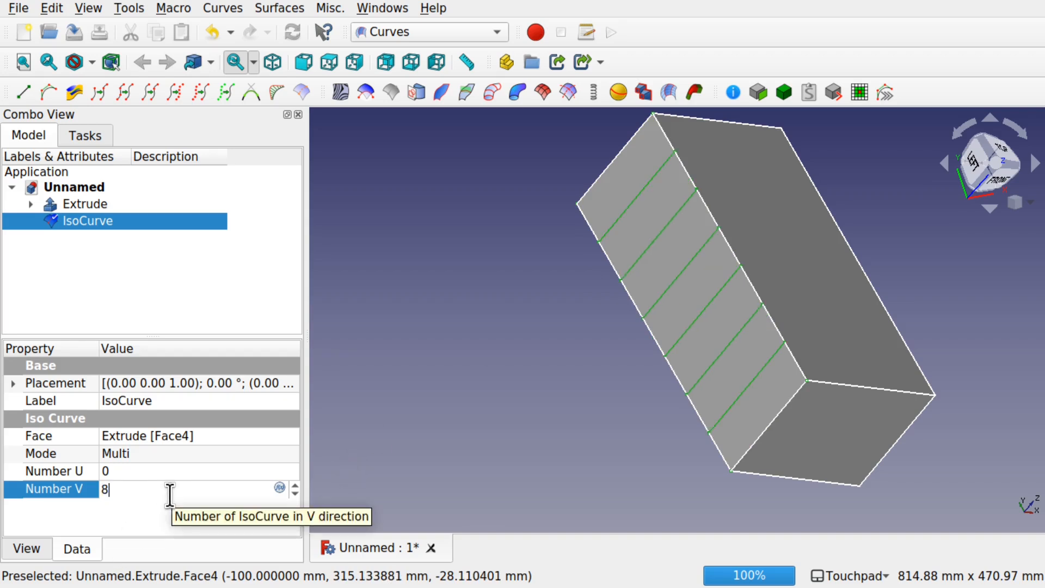
pyautogui.press('Return')
pyautogui.click(517, 400)
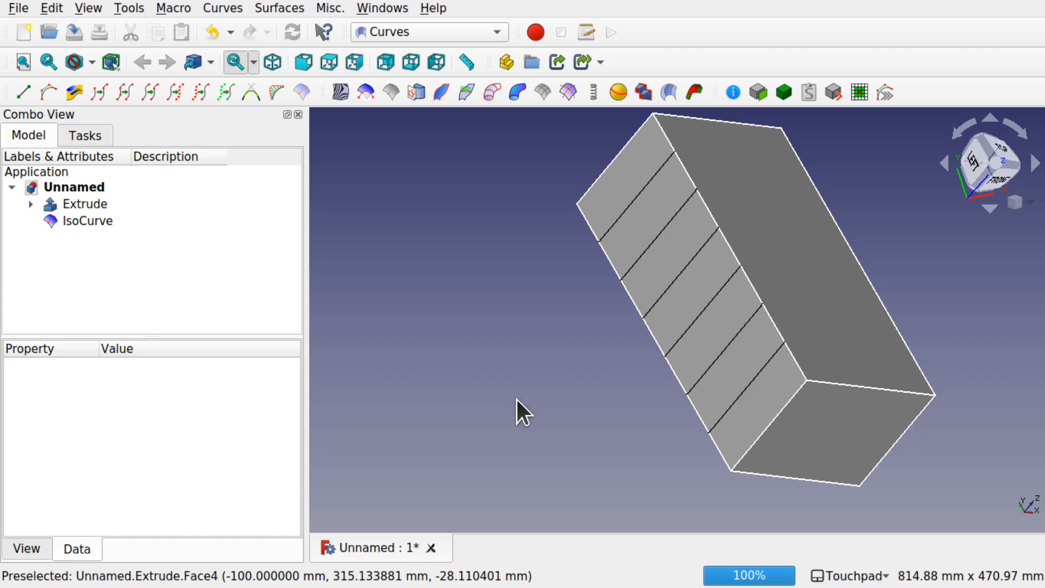
# Step: Hide the extruded block, leaving the IsoCurve lines displayed
pyautogui.keyDown('shift'); pyautogui.moveTo(920, 498); pyautogui.dragTo(917, 457); pyautogui.keyUp('shift')
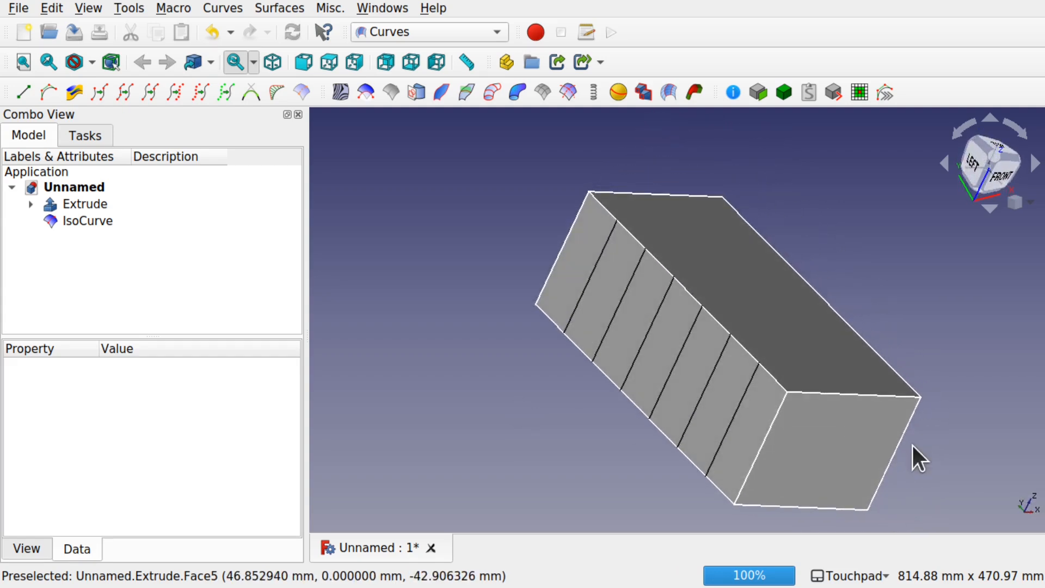
pyautogui.click(104, 221)
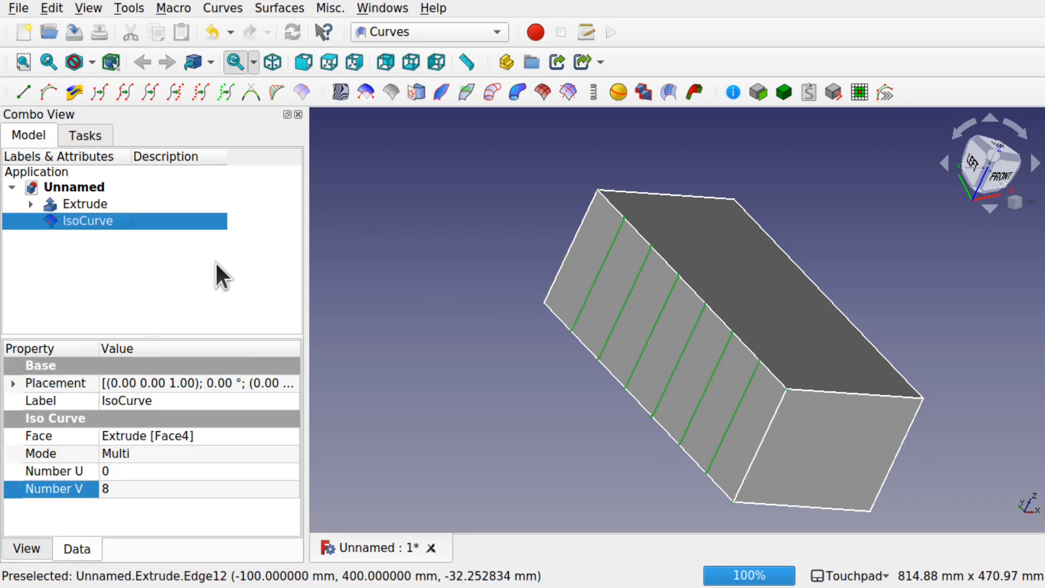
pyautogui.click(83, 205)
pyautogui.press('space')
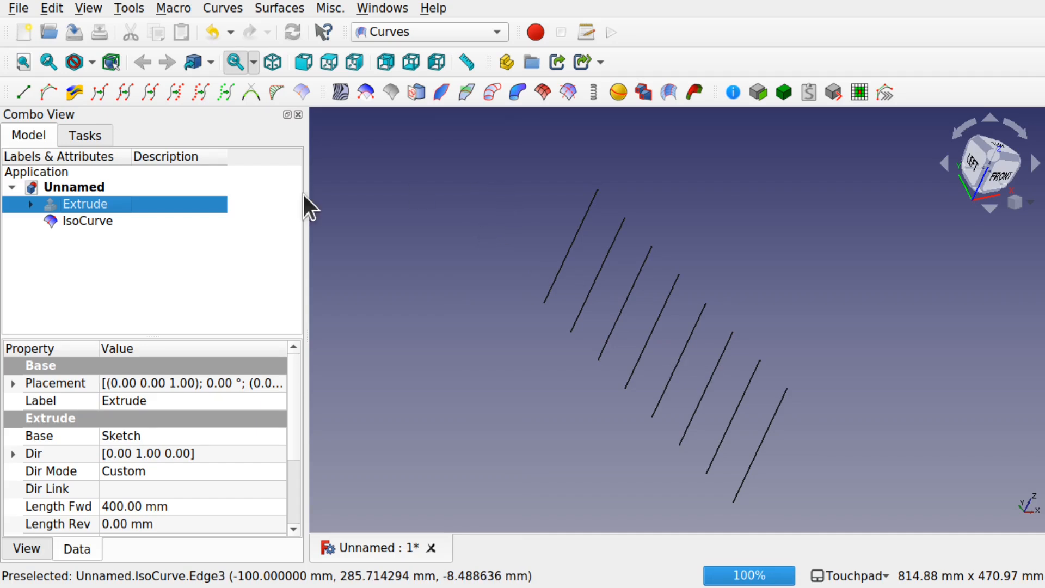
# Step: In the Part workbench, extrude the IsoCurve lines 200 mm in the custom direction X = 1
pyautogui.click(415, 33)
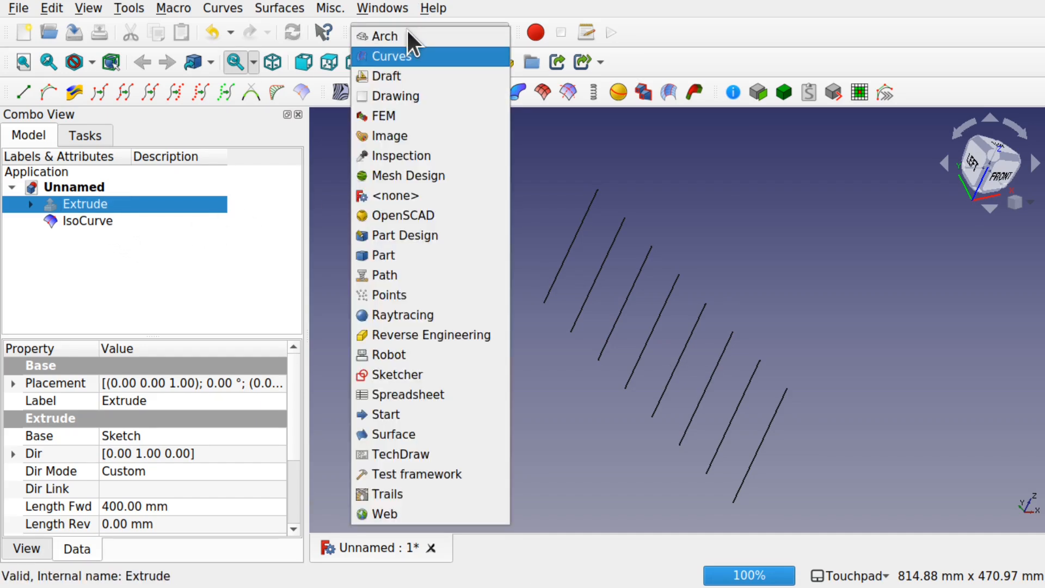
pyautogui.click(395, 256)
pyautogui.click(106, 221)
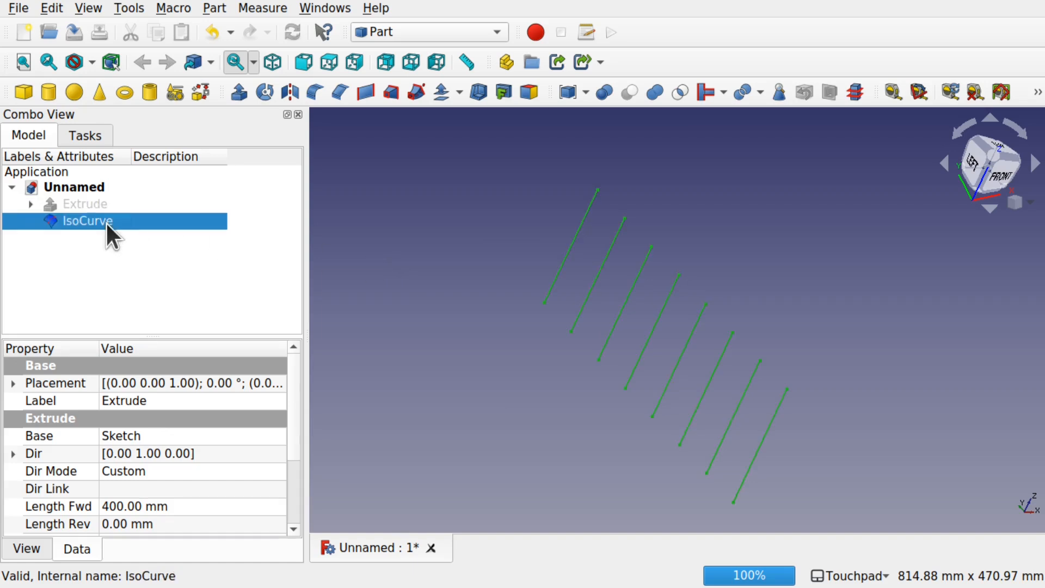
pyautogui.click(240, 89)
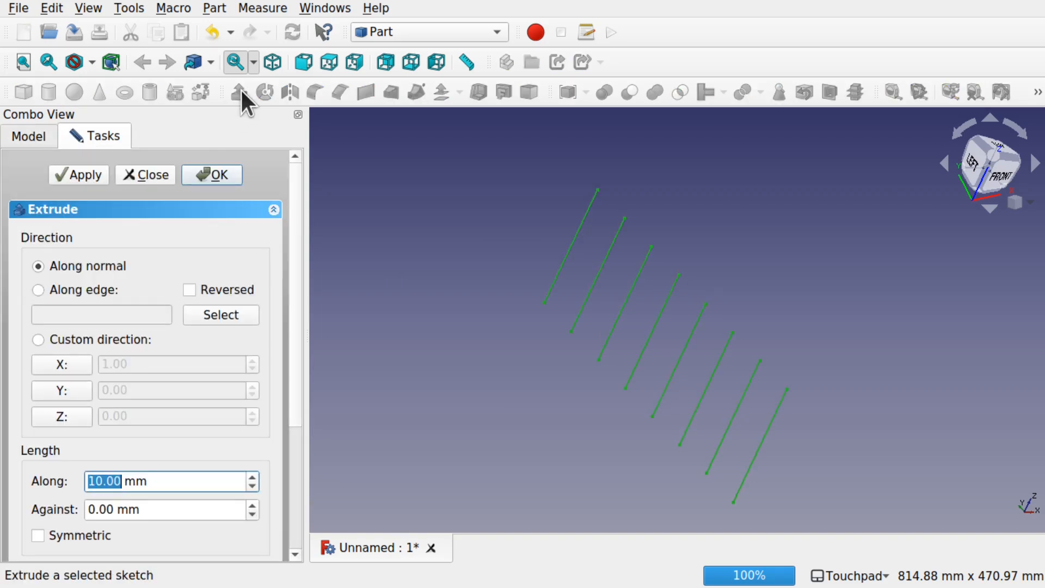
pyautogui.keyDown('shift'); pyautogui.moveTo(972, 420); pyautogui.dragTo(783, 349); pyautogui.keyUp('shift')
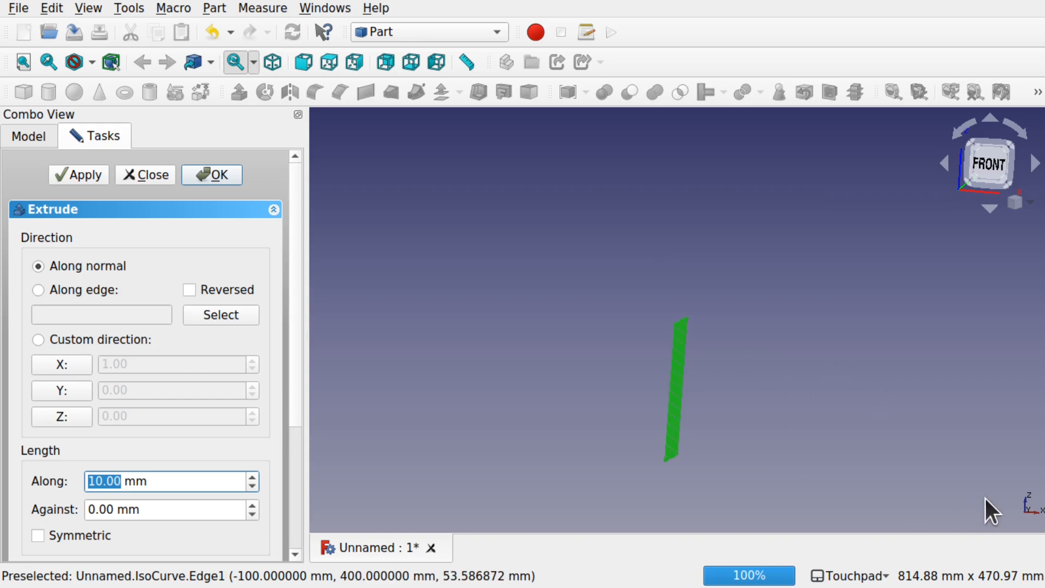
pyautogui.click(83, 359)
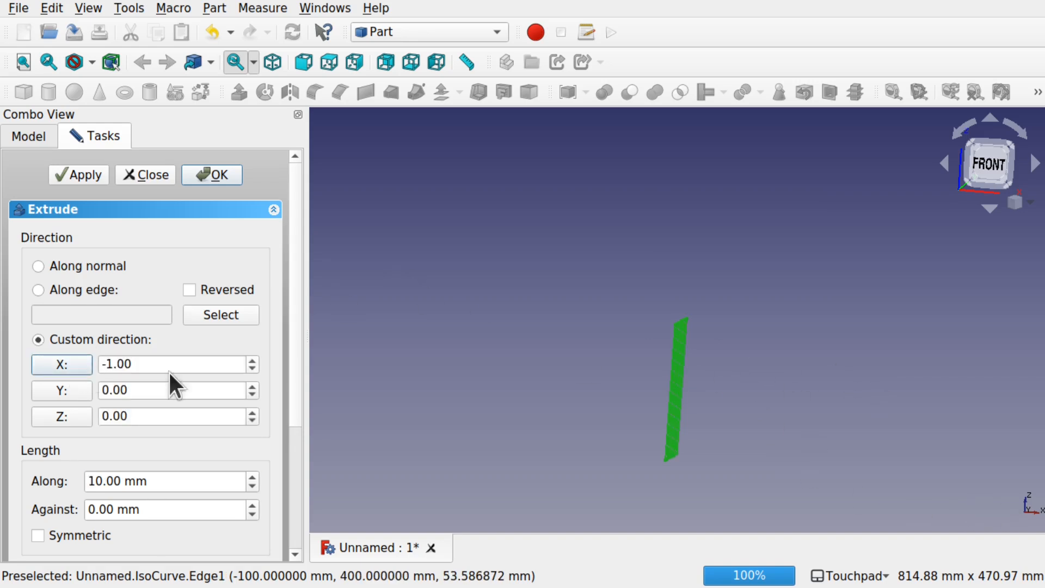
pyautogui.click(105, 363)
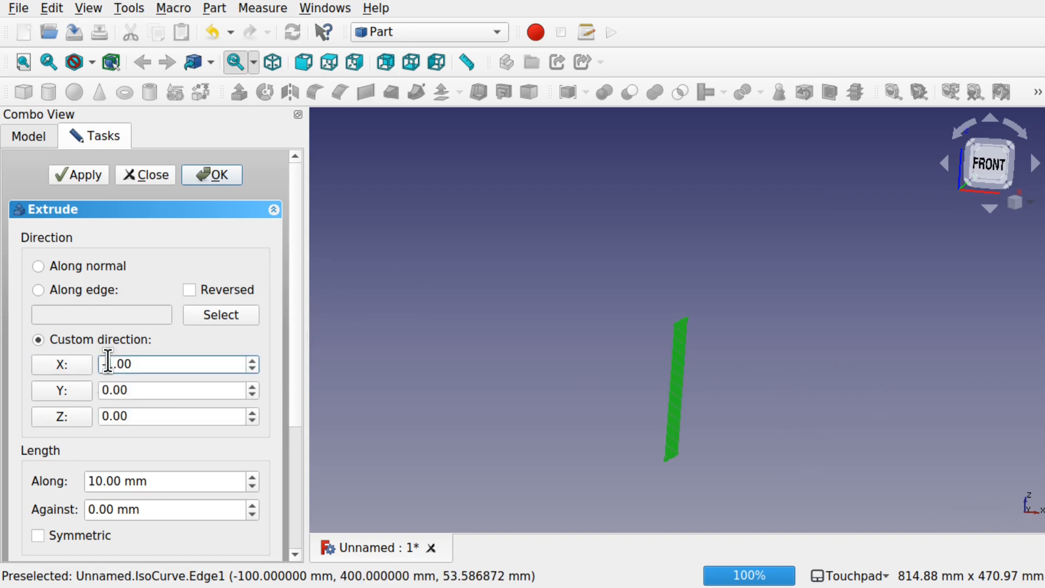
pyautogui.press('BackSpace')
pyautogui.moveTo(103, 481); pyautogui.dragTo(77, 476)
pyautogui.write('200')
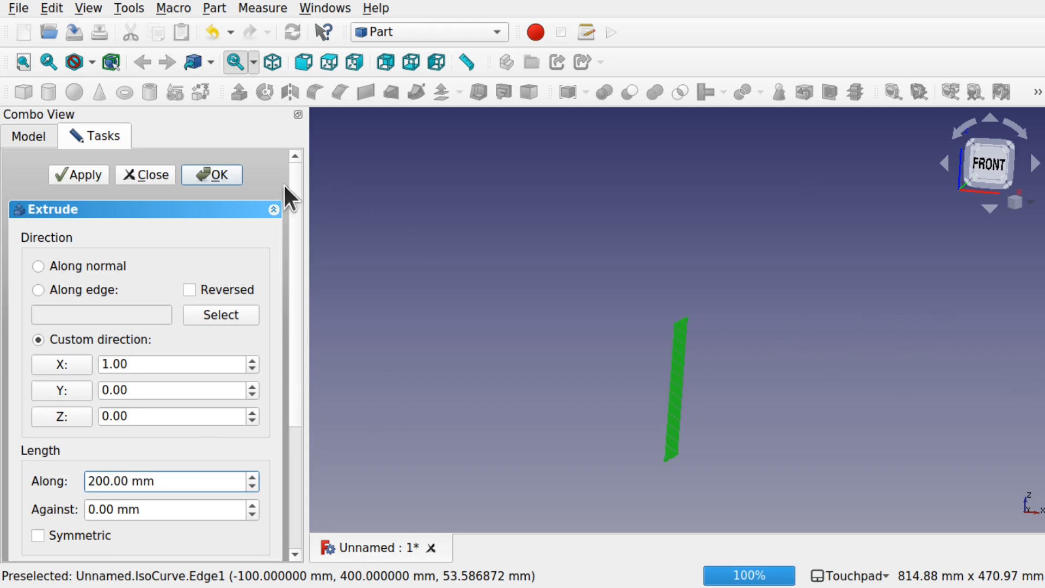
pyautogui.click(214, 176)
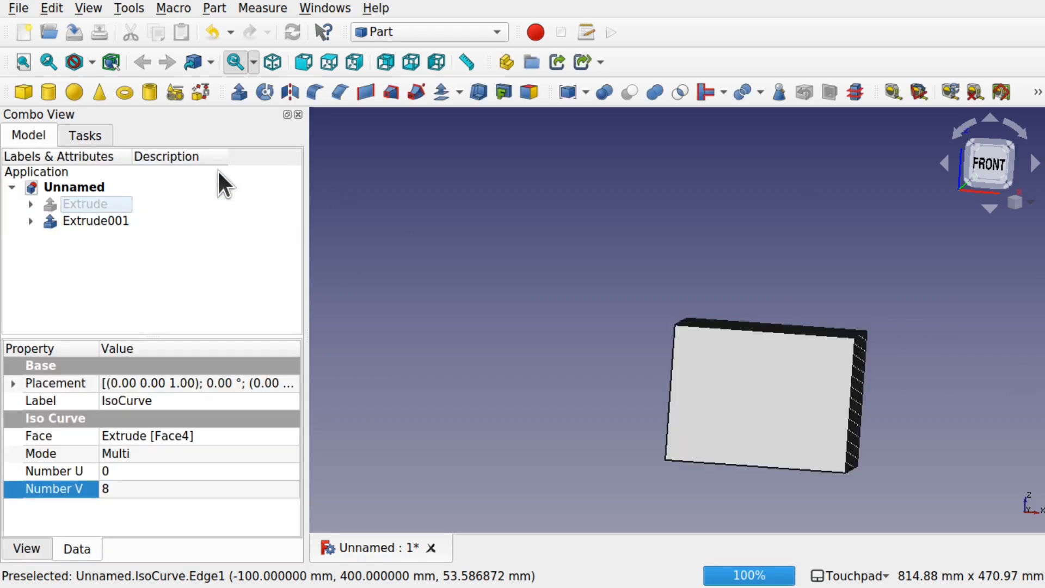
# Step: Display the original block temporarily to compare it with the extruded rib planes, and hide it again
pyautogui.click(73, 209)
pyautogui.press('space')
pyautogui.press('space')
pyautogui.keyDown('shift'); pyautogui.moveTo(645, 239); pyautogui.dragTo(682, 289); pyautogui.keyUp('shift')
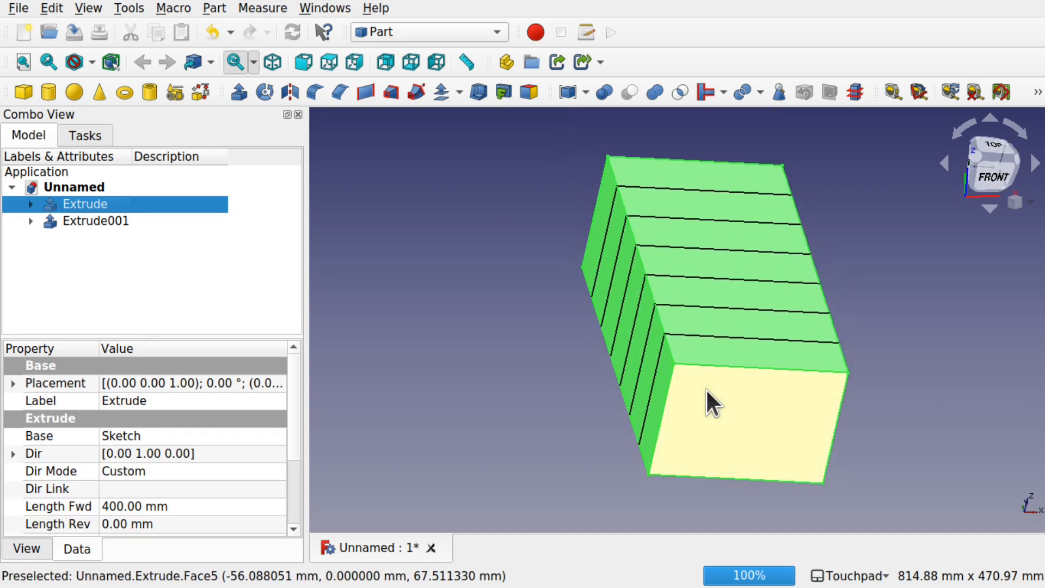
pyautogui.press('space')
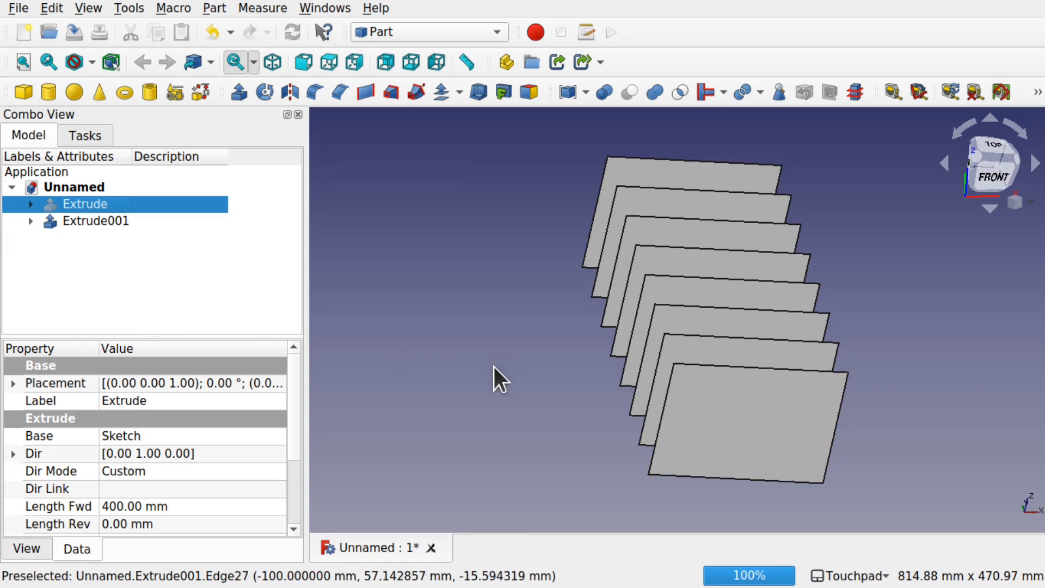
# Step: Set the shape color of the extruded rib planes to blue (#0000ff) and deselect them
pyautogui.click(90, 220)
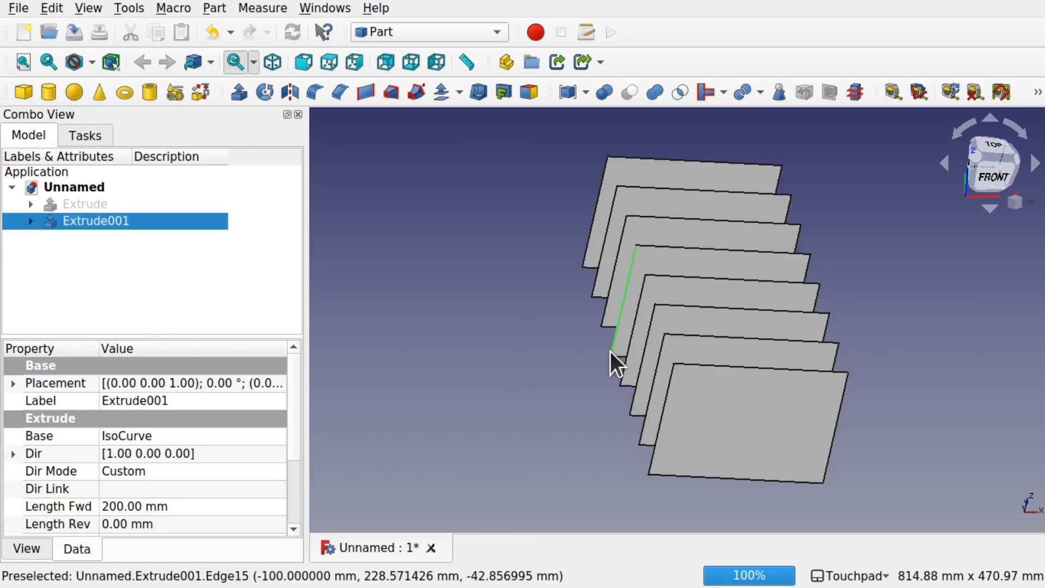
pyautogui.keyDown('alt'); pyautogui.moveTo(944, 450); pyautogui.dragTo(896, 352); pyautogui.keyUp('alt')
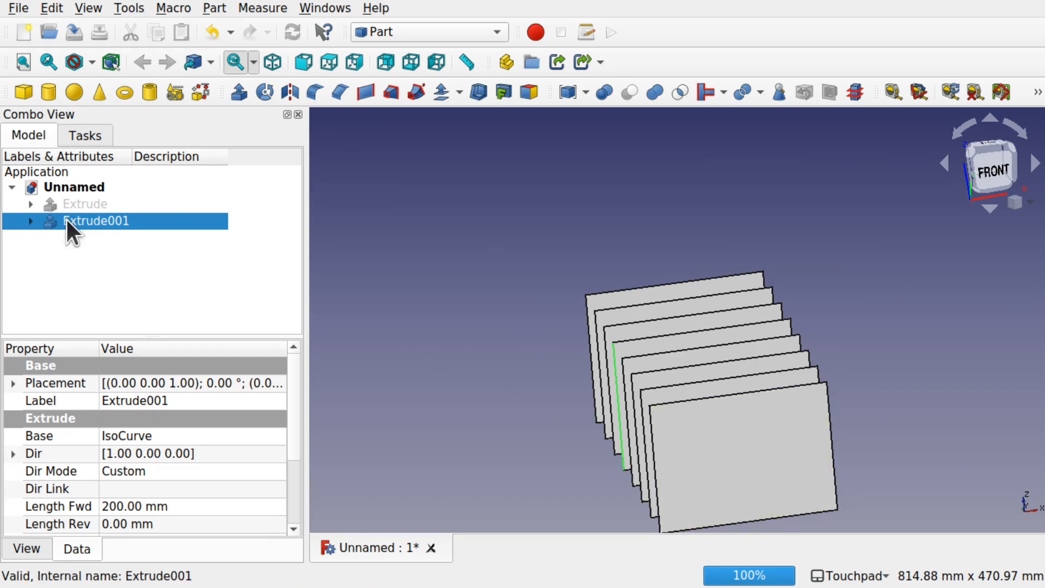
pyautogui.click(33, 544)
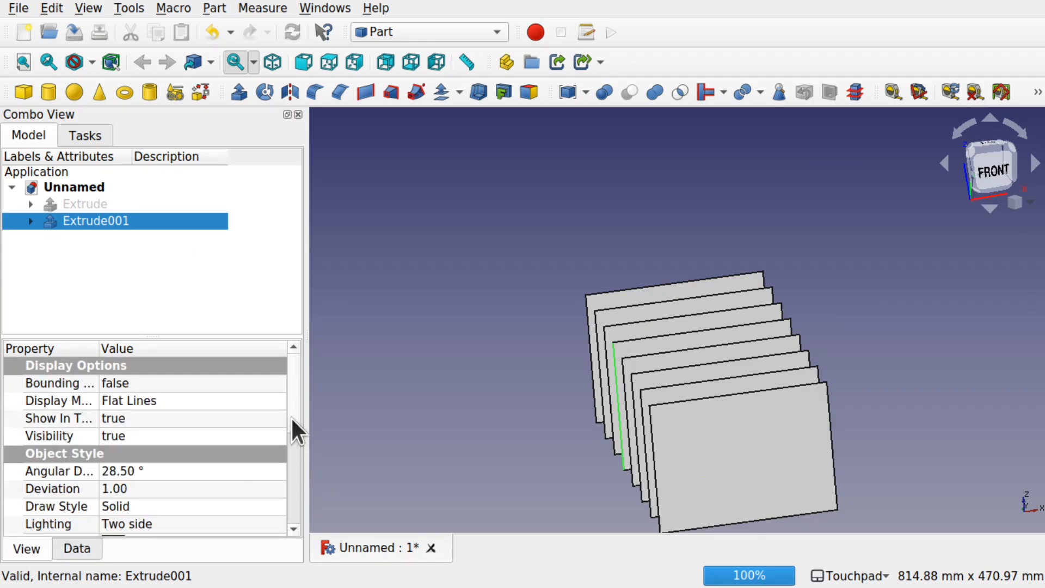
pyautogui.scroll(-3, 290, 416)
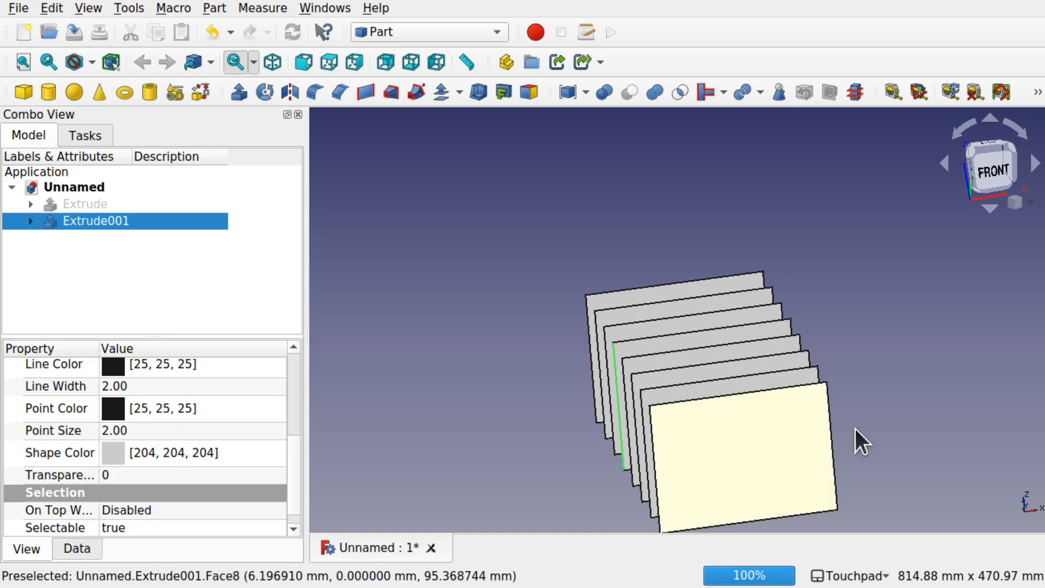
pyautogui.click(269, 457)
pyautogui.click(205, 455)
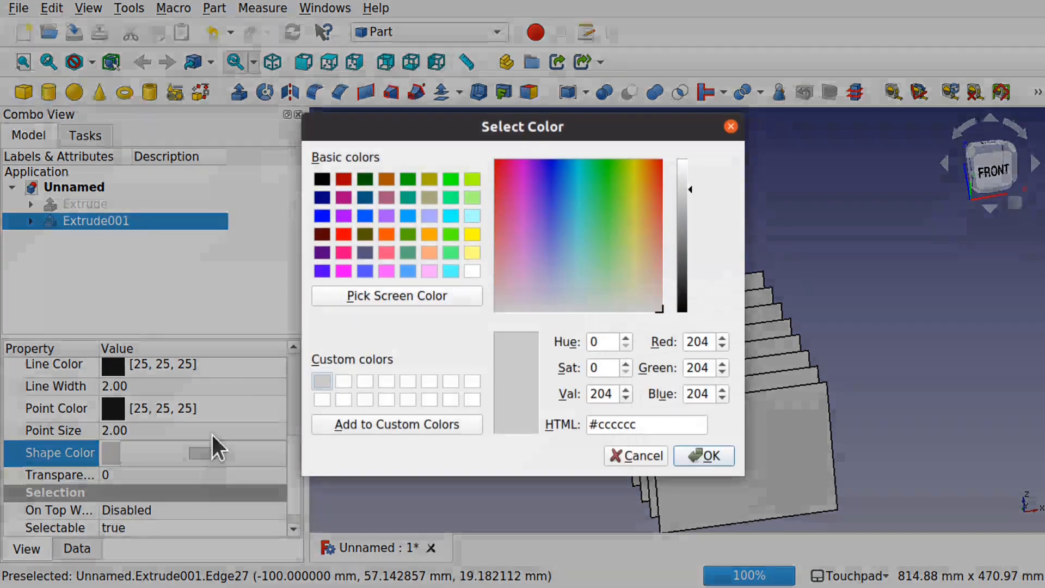
pyautogui.click(326, 216)
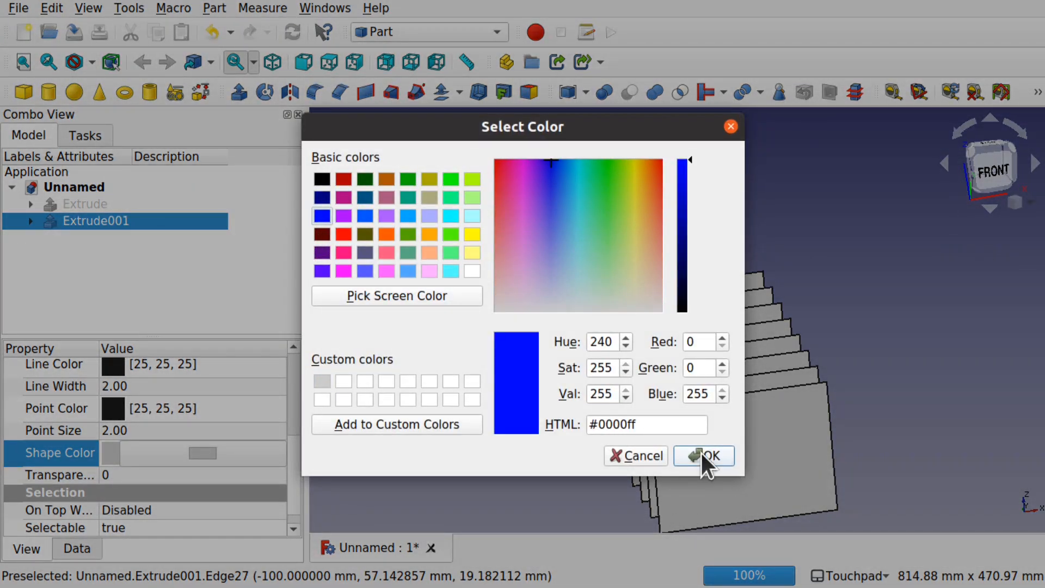
pyautogui.click(702, 454)
pyautogui.click(551, 434)
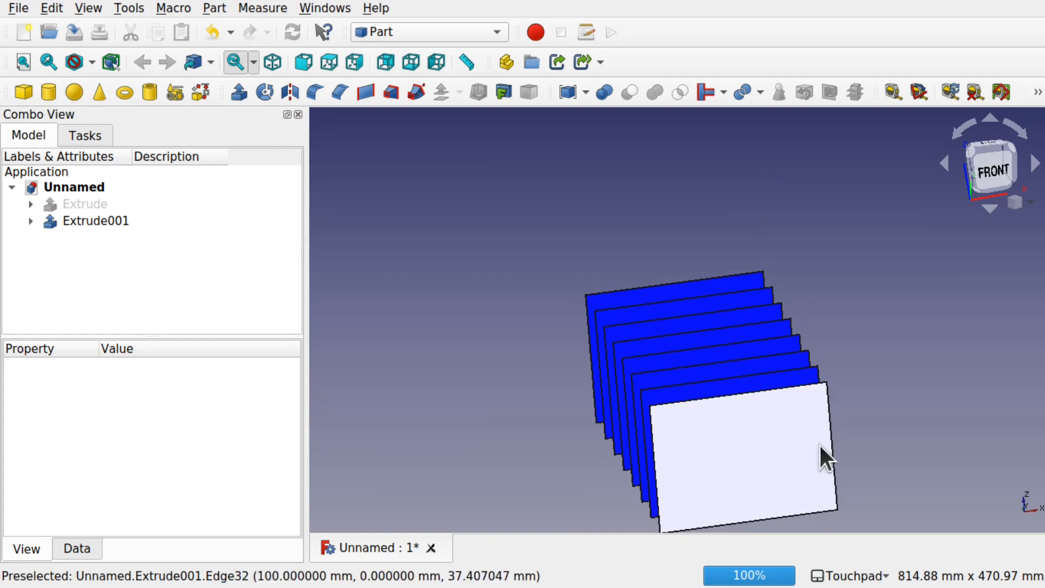
# Step: In the Sketcher workbench, create a sketch attached to the frontmost rib plane with the FlatFace method
pyautogui.keyDown('shift'); pyautogui.moveTo(340, 299); pyautogui.dragTo(456, 320); pyautogui.keyUp('shift')
pyautogui.click(750, 413)
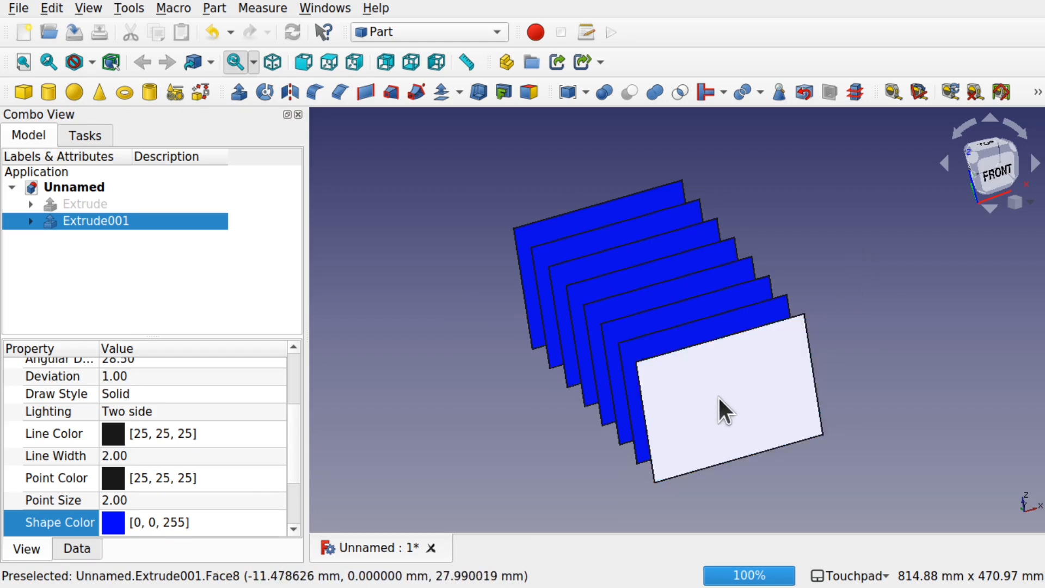
pyautogui.click(441, 34)
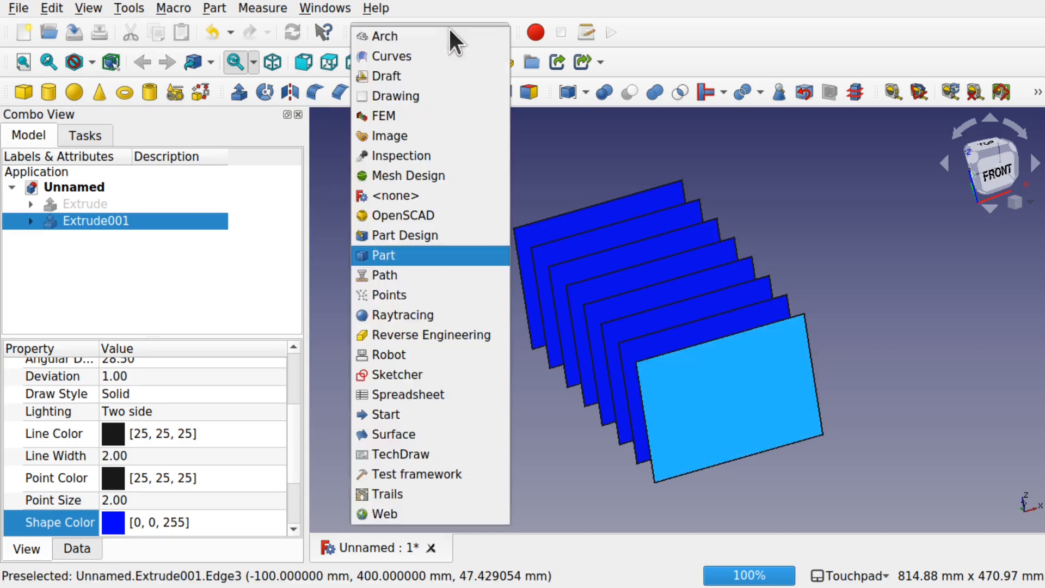
pyautogui.click(436, 375)
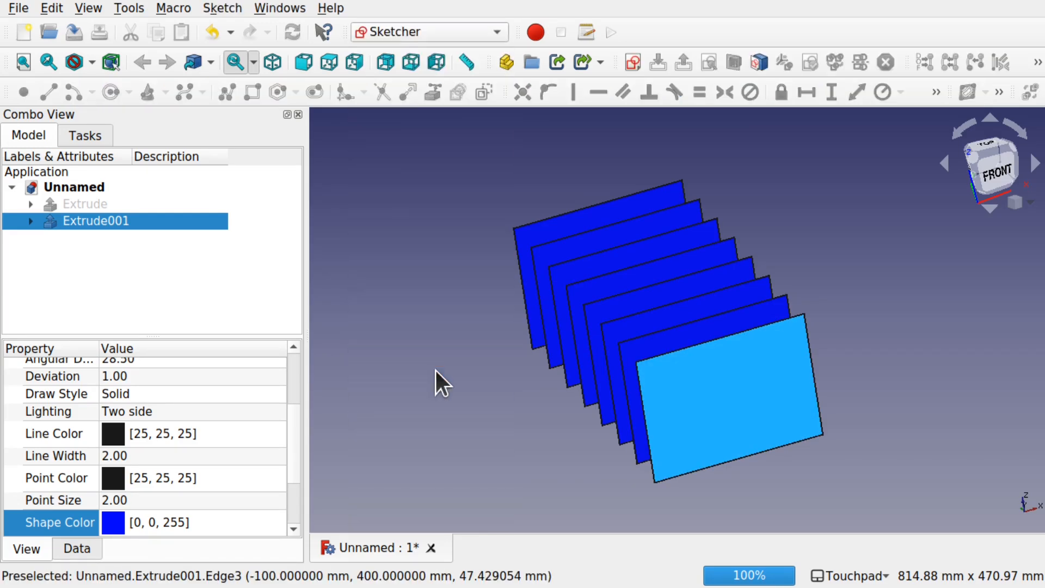
pyautogui.click(410, 377)
pyautogui.click(720, 423)
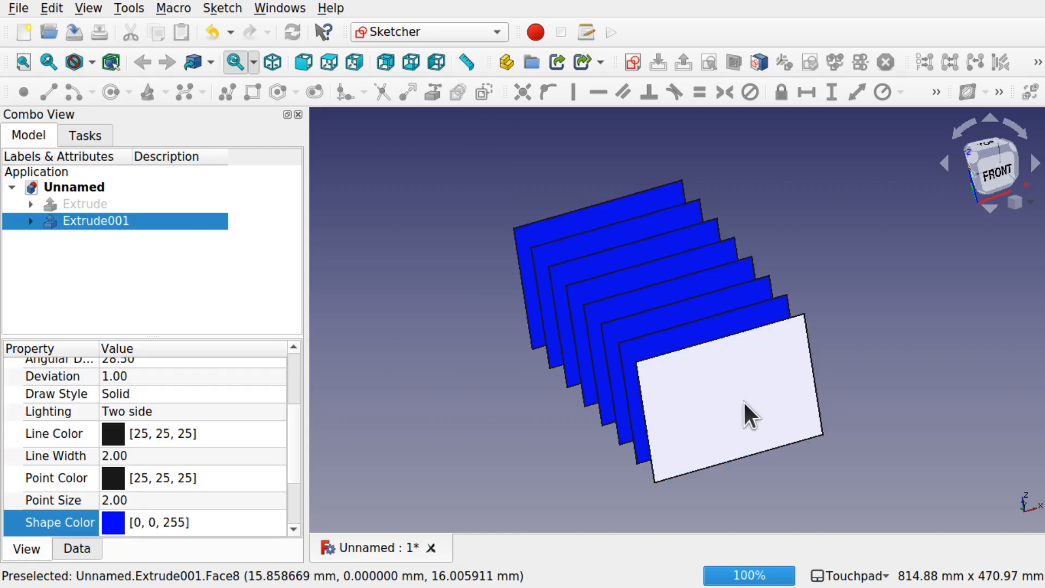
pyautogui.click(632, 62)
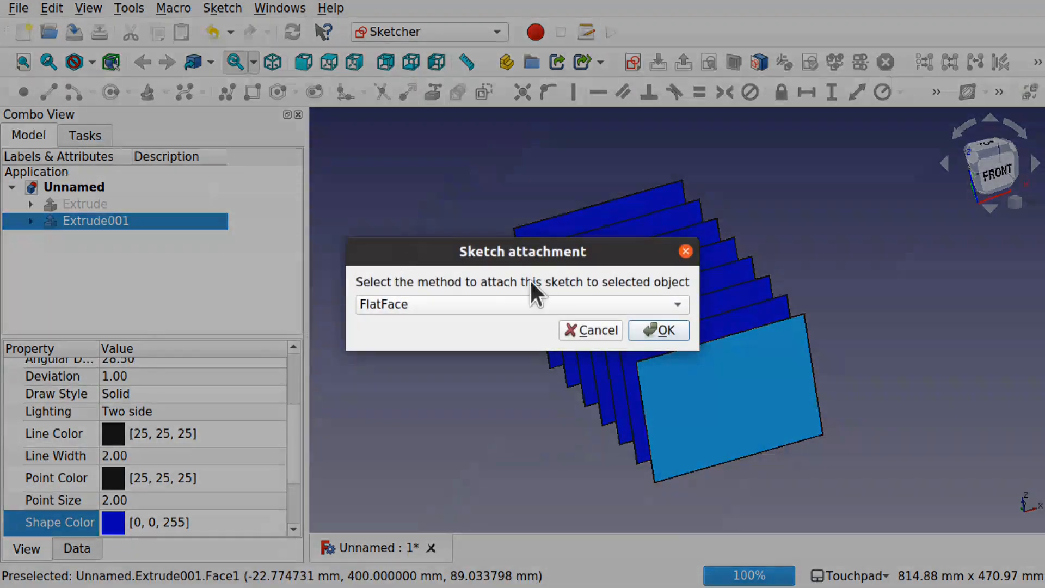
pyautogui.click(668, 330)
# Step: Sketch a slanted line from the vertical axis about 34 mm below the origin to about X = -54 mm, 16 mm above the horizontal axis
pyautogui.moveTo(876, 383)
pyautogui.keyDown('shift'); pyautogui.mouseDown(button='middle')
pyautogui.moveTo(774, 234)
pyautogui.moveTo(776, 242)
pyautogui.mouseUp(button='middle'); pyautogui.keyUp('shift')
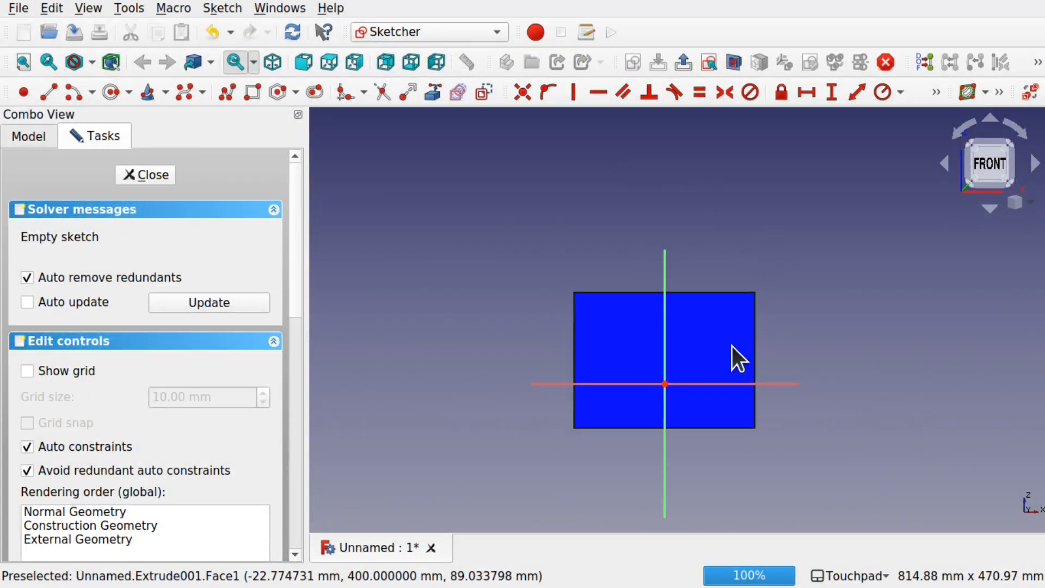
pyautogui.scroll(4, 710, 341)
pyautogui.moveTo(710, 341)
pyautogui.keyDown('shift'); pyautogui.mouseDown(button='middle')
pyautogui.moveTo(753, 287)
pyautogui.moveTo(760, 311)
pyautogui.mouseUp(button='middle'); pyautogui.keyUp('shift')
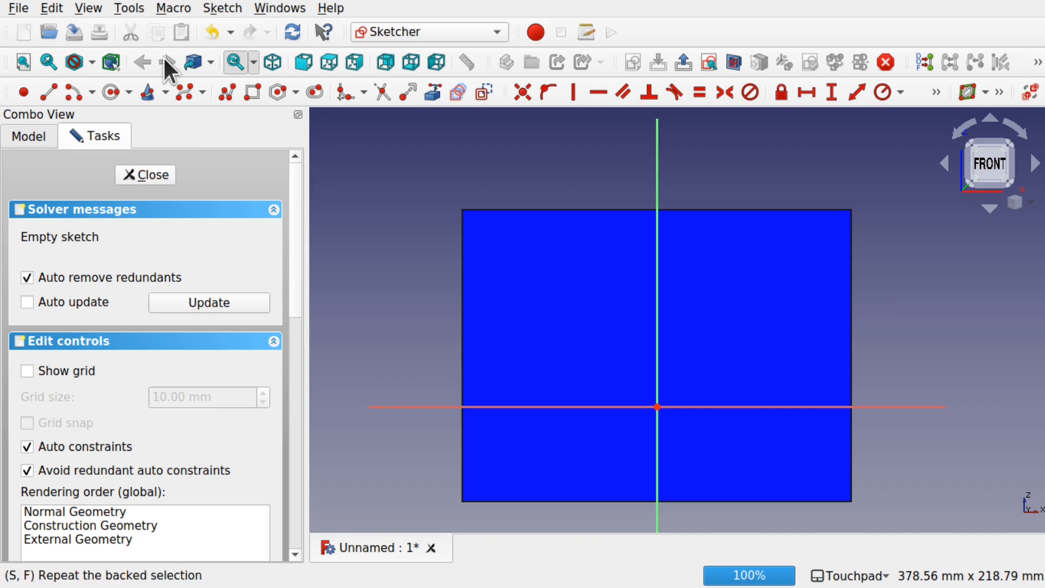
pyautogui.click(48, 94)
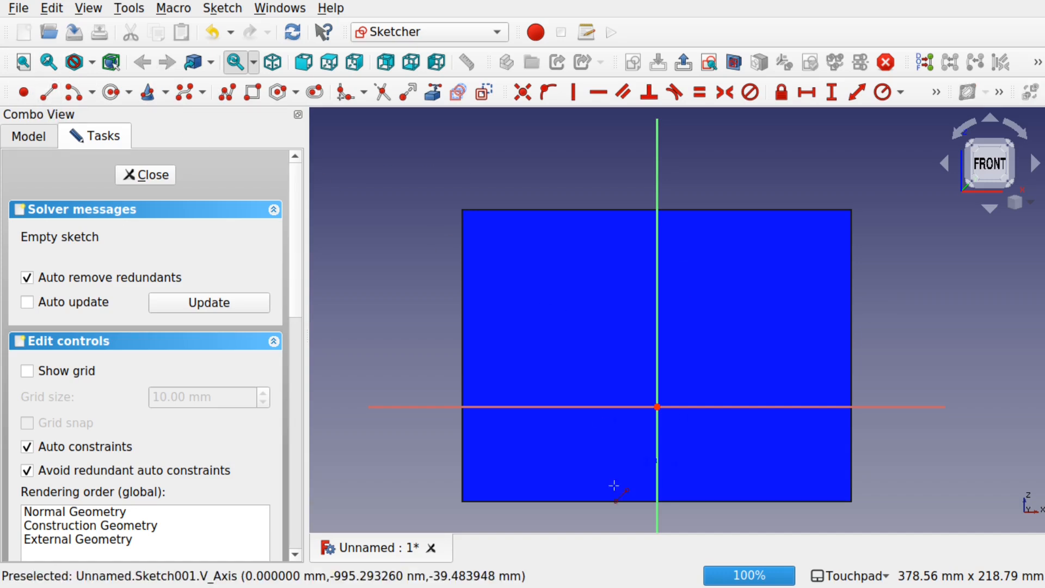
pyautogui.click(657, 473)
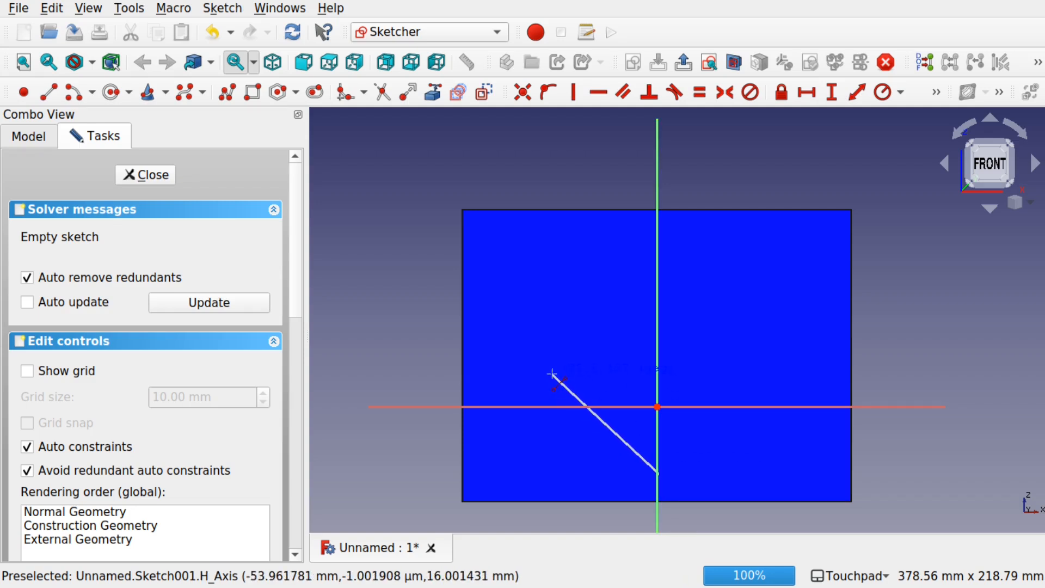
pyautogui.click(552, 374)
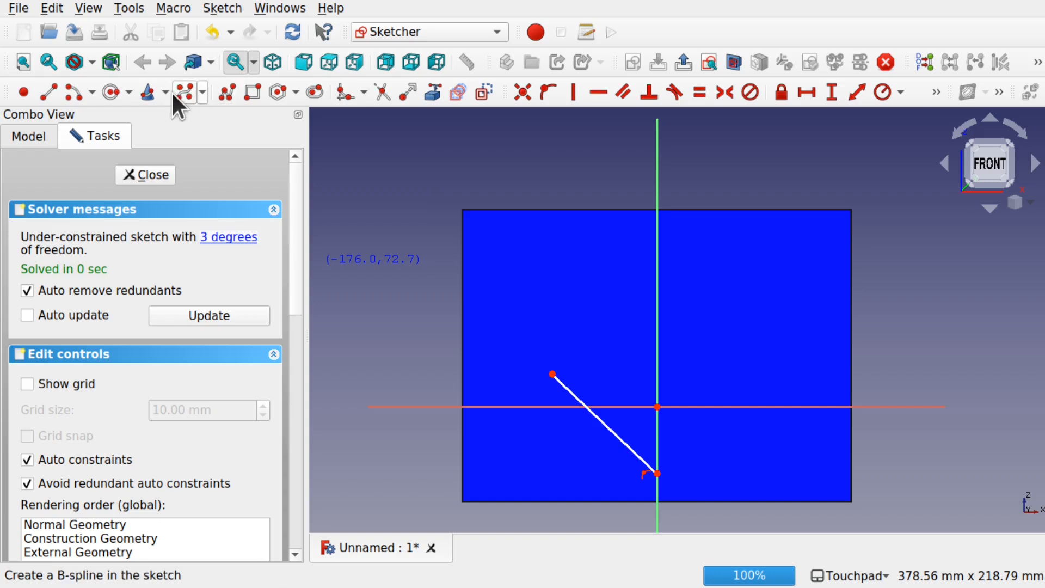
# Step: Sketch an arc by end points and rim point from the line's upper end towards the plane's upper edge, bulging away from the vertical axis
pyautogui.click(90, 93)
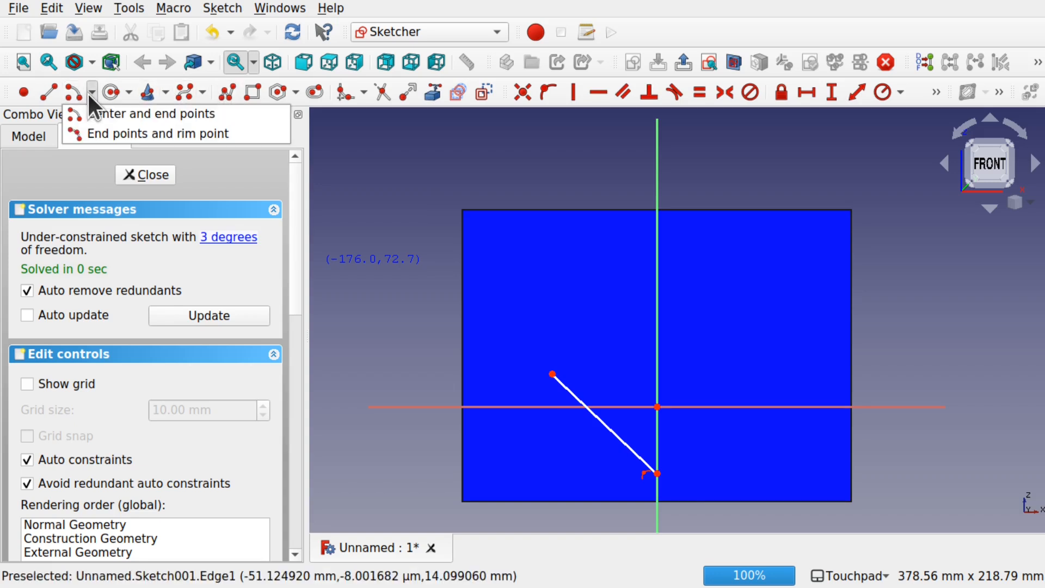
pyautogui.click(102, 134)
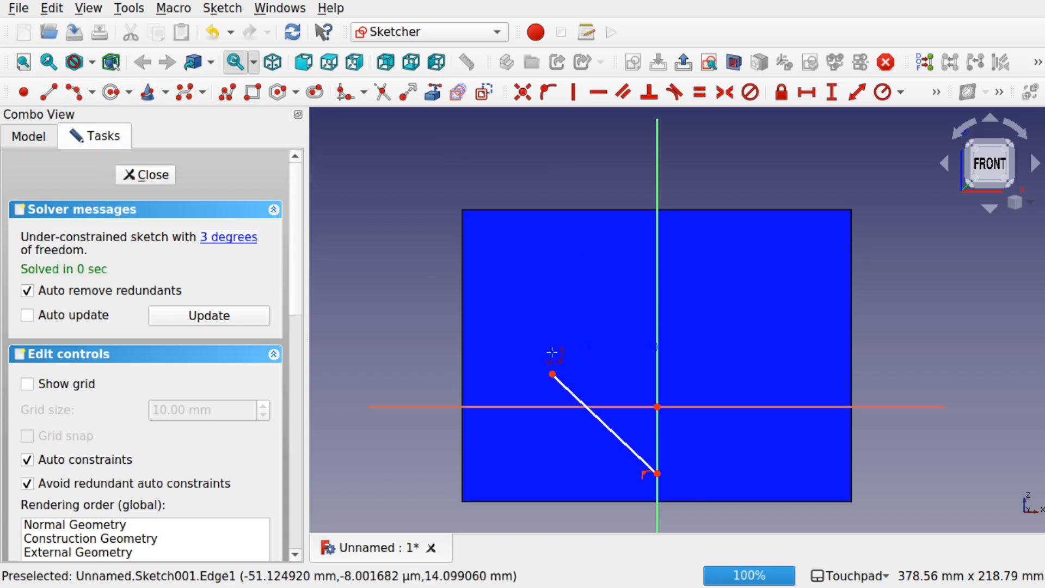
pyautogui.click(553, 373)
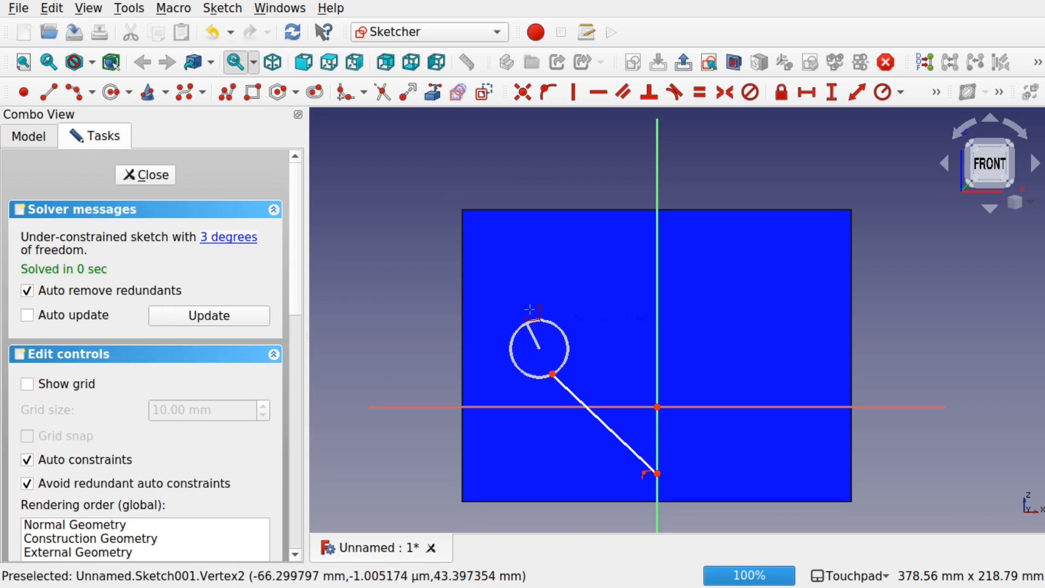
pyautogui.click(571, 239)
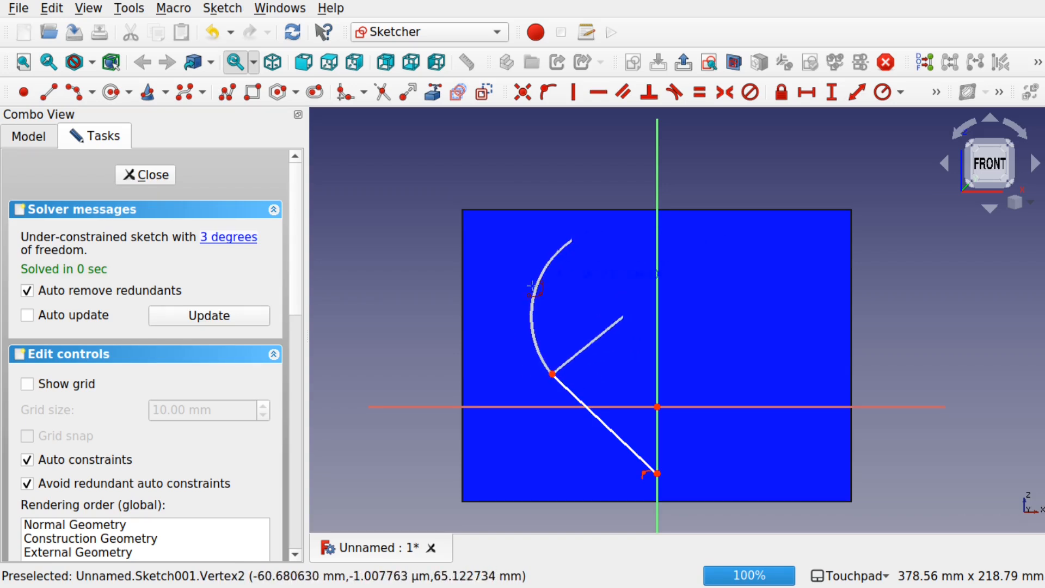
pyautogui.click(529, 287)
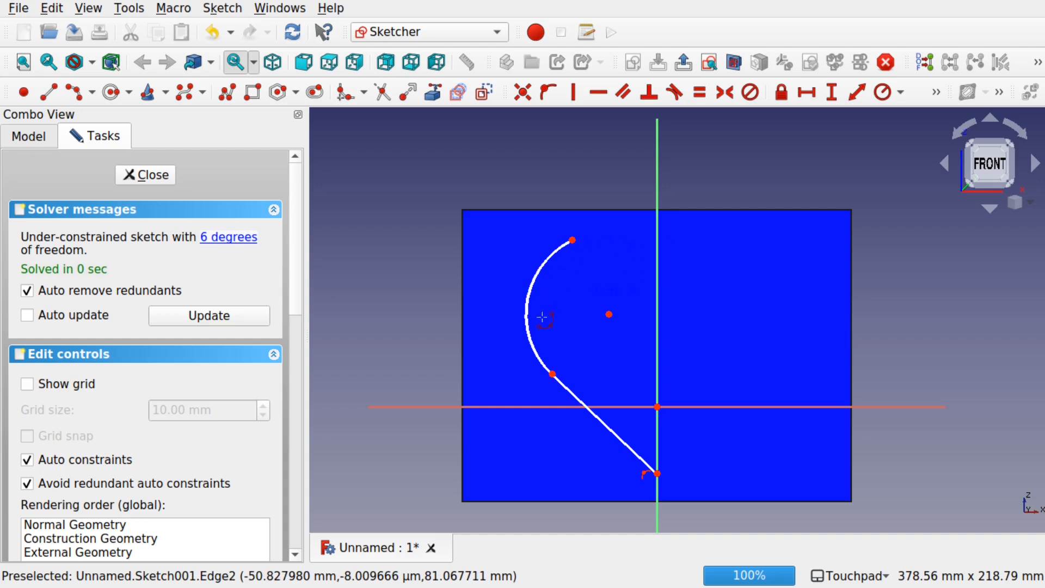
pyautogui.press('Escape')
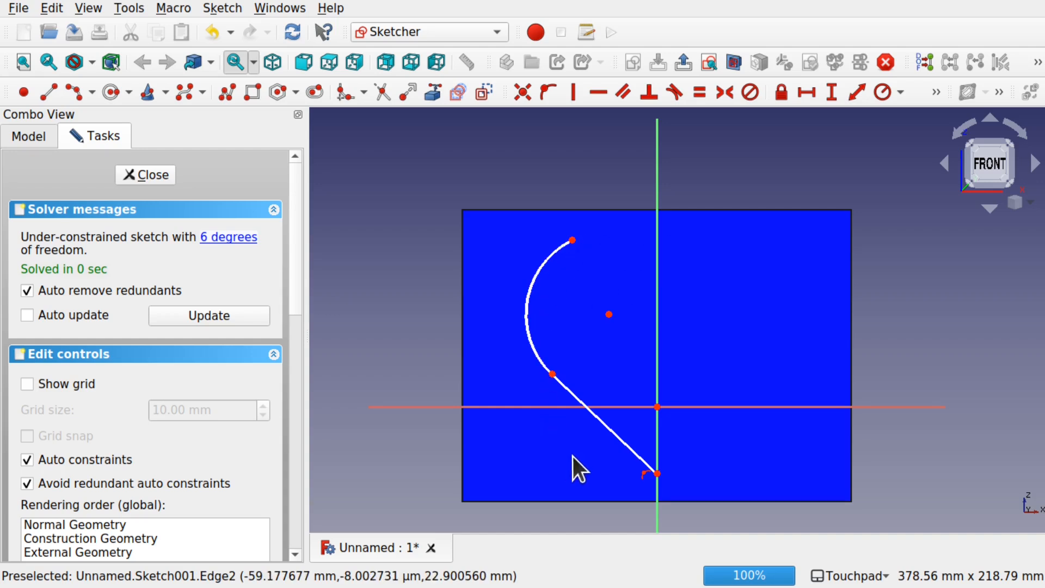
# Step: Constrain the slanted line and arc tangent, then move the arc's upper end outward to about X = -79 mm, 69 mm above the horizontal axis
pyautogui.click(616, 436)
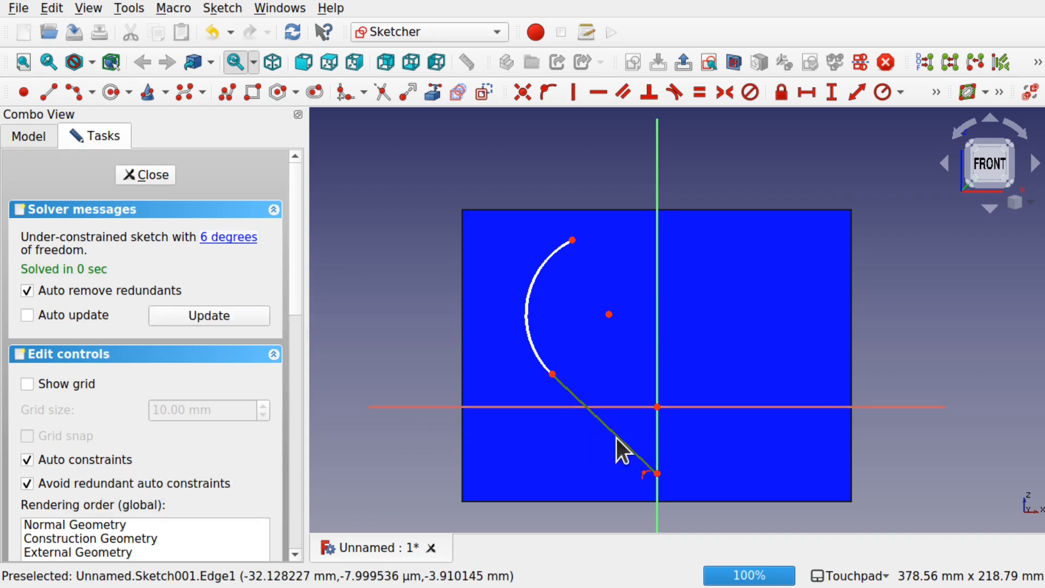
pyautogui.click(529, 332)
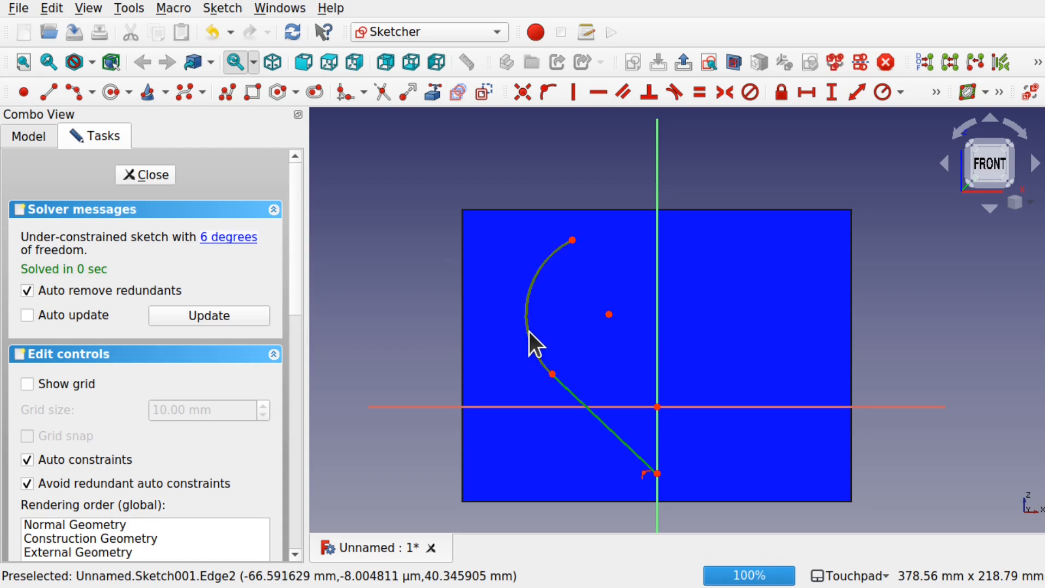
pyautogui.click(669, 99)
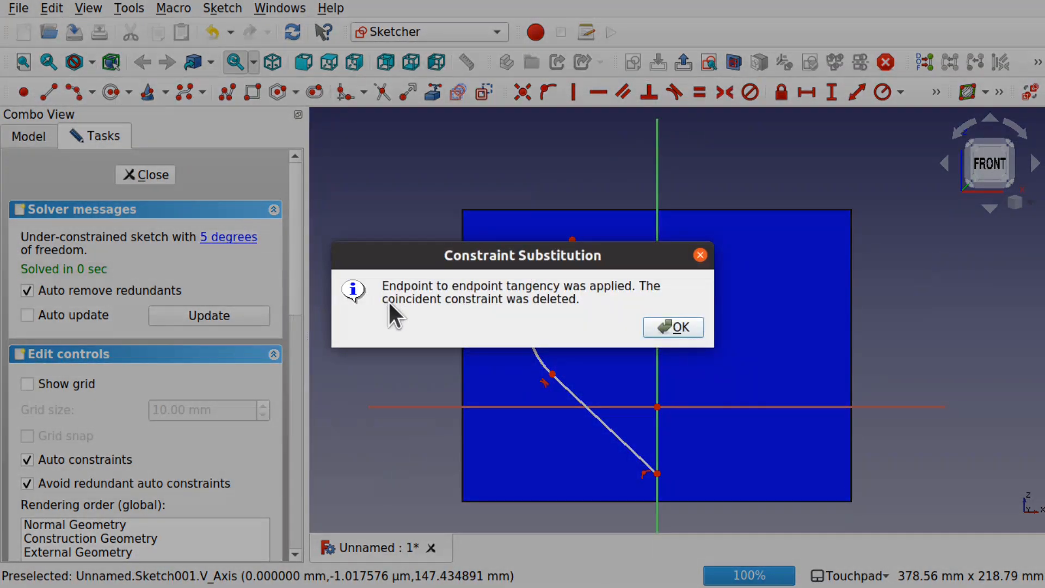
pyautogui.click(681, 325)
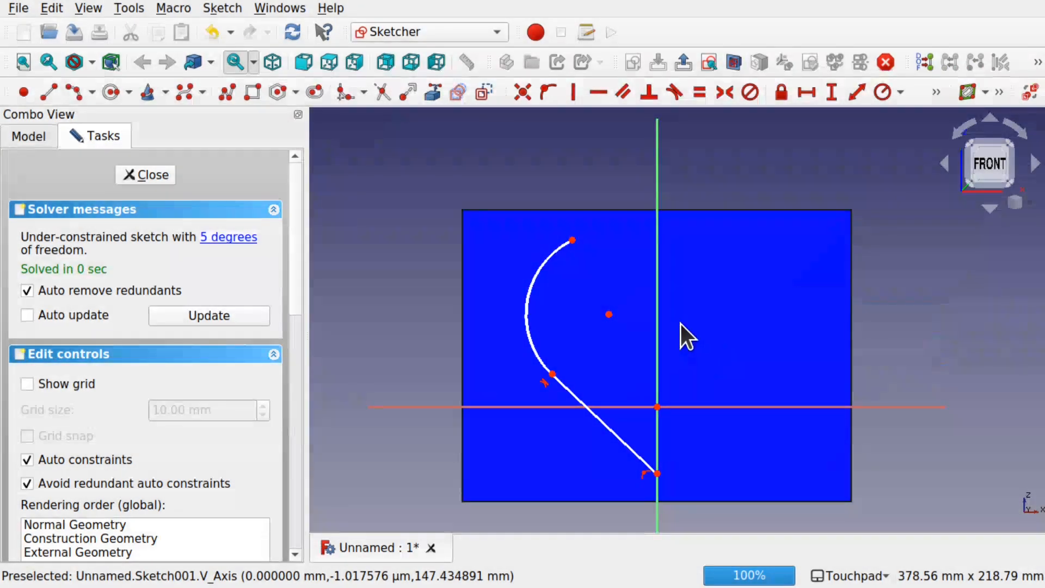
pyautogui.moveTo(572, 240); pyautogui.dragTo(504, 272)
# Step: Draw a horizontal line from the arc's upper end to the vertical axis and raise the keel point to about 26 mm below the origin
pyautogui.click(49, 92)
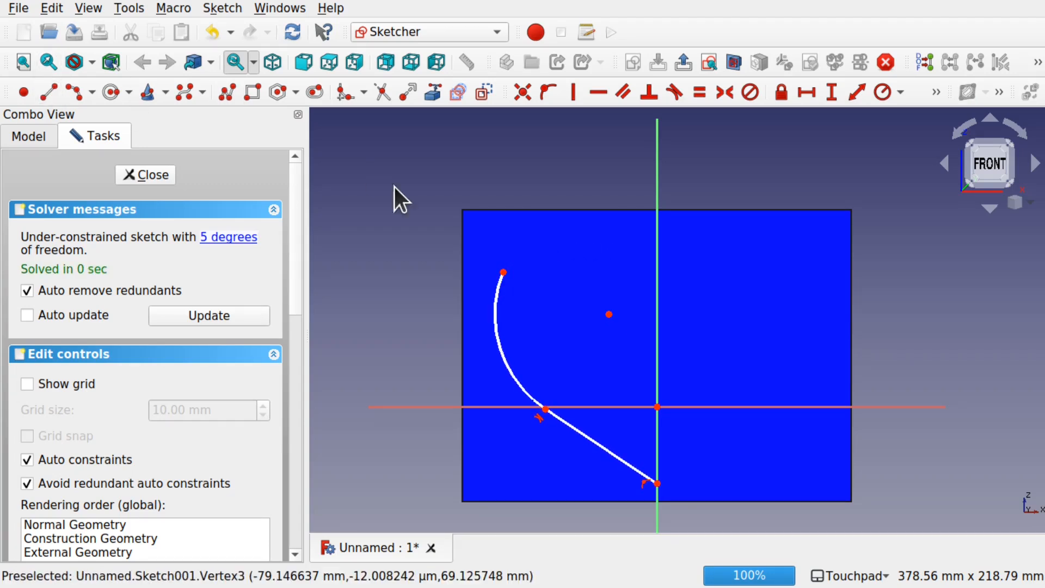
pyautogui.click(503, 272)
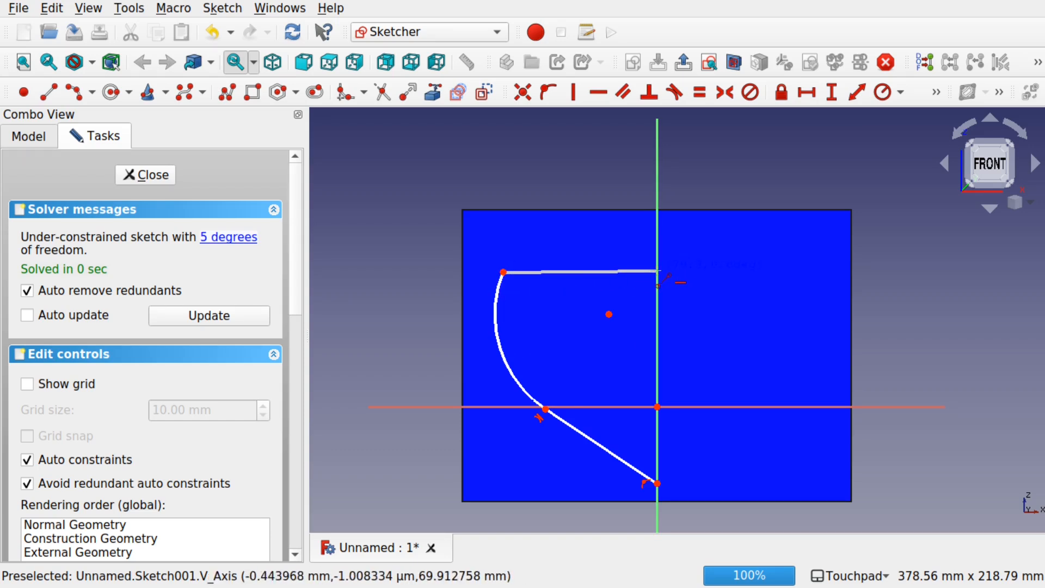
pyautogui.click(658, 272)
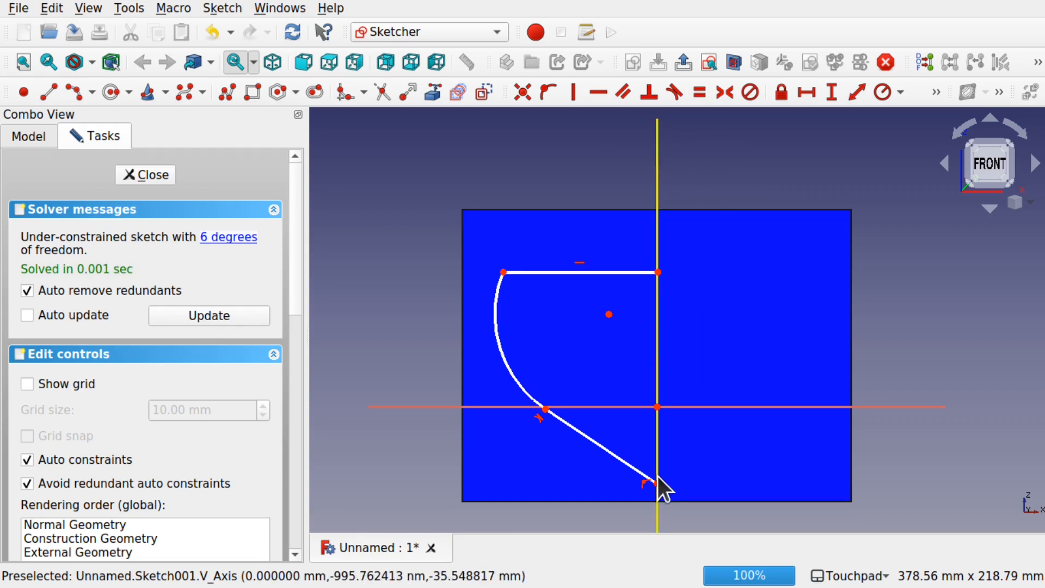
pyautogui.moveTo(657, 484); pyautogui.dragTo(658, 458)
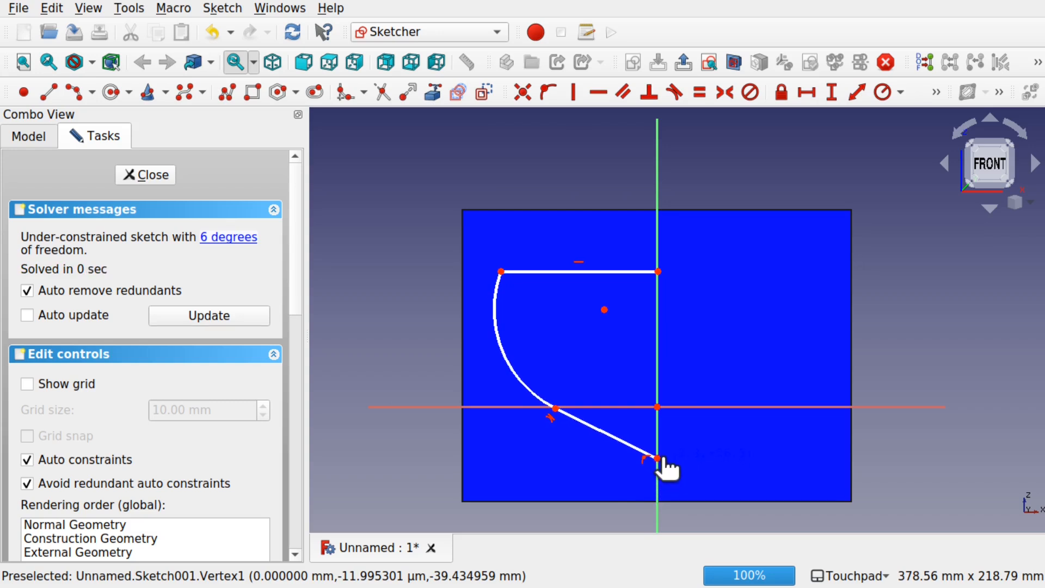
# Step: Mirror the complete half hull profile about the vertical axis with the Symmetry tool
pyautogui.moveTo(399, 236)
pyautogui.mouseDown()
pyautogui.moveTo(511, 275)
pyautogui.moveTo(695, 460)
pyautogui.moveTo(692, 476)
pyautogui.mouseUp()
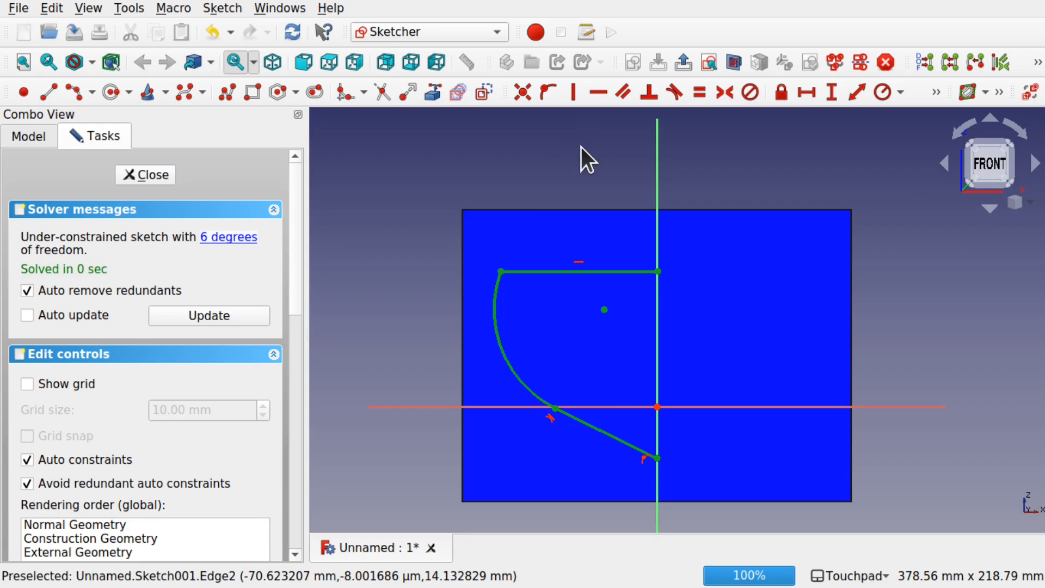
pyautogui.click(657, 186)
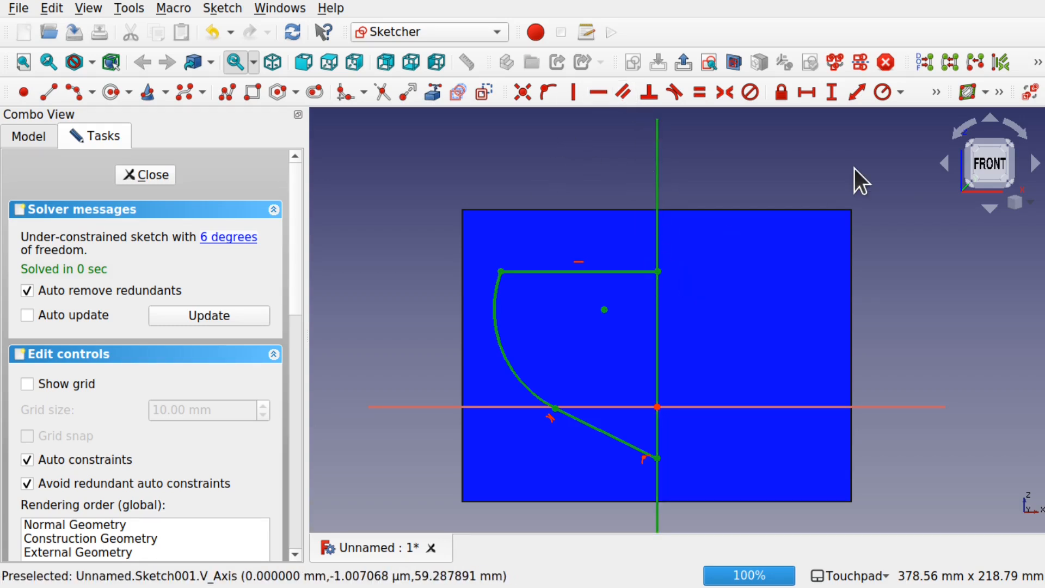
pyautogui.click(217, 6)
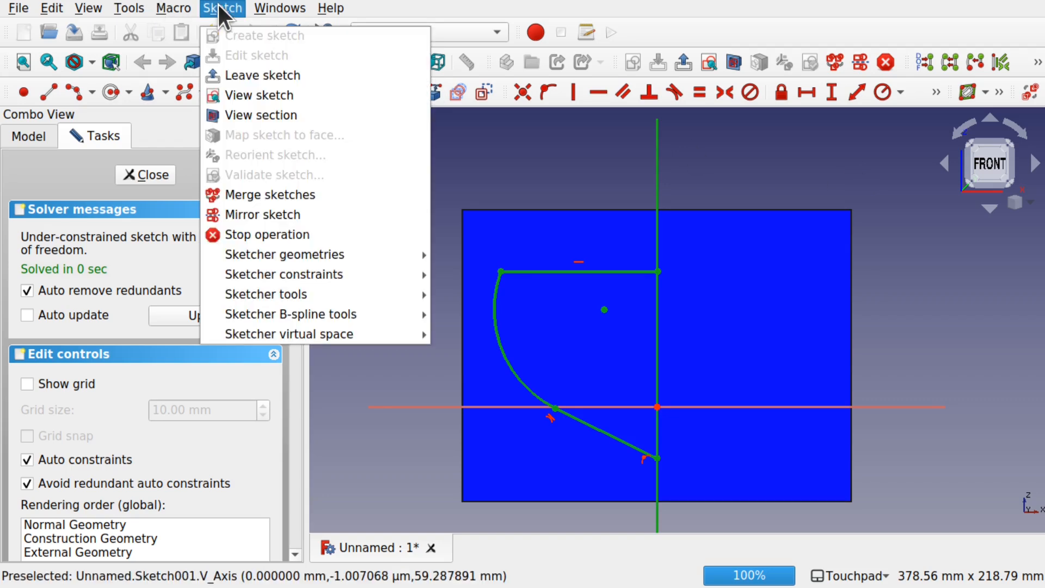
pyautogui.moveTo(312, 294)
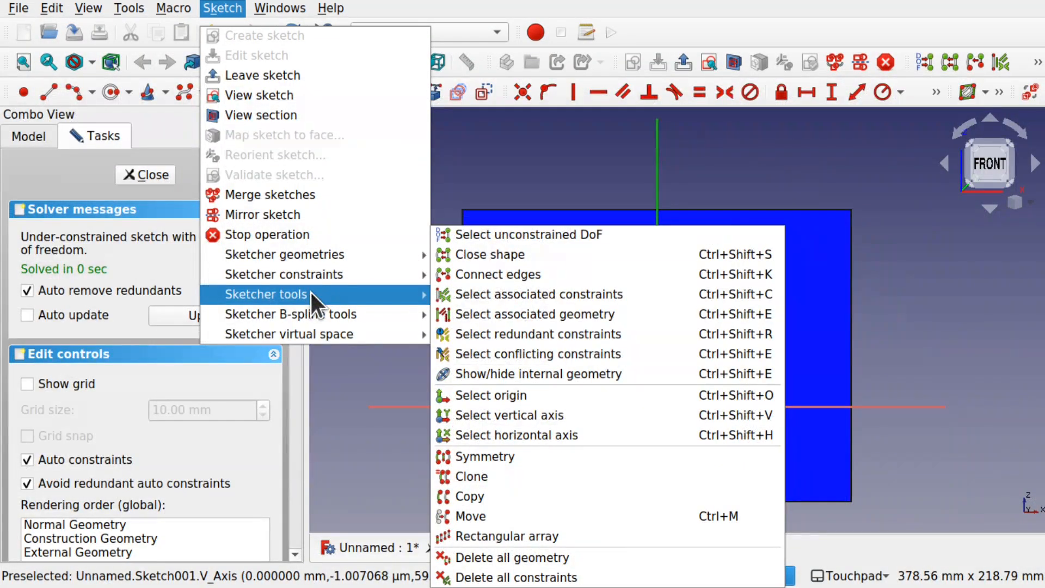
pyautogui.click(555, 477)
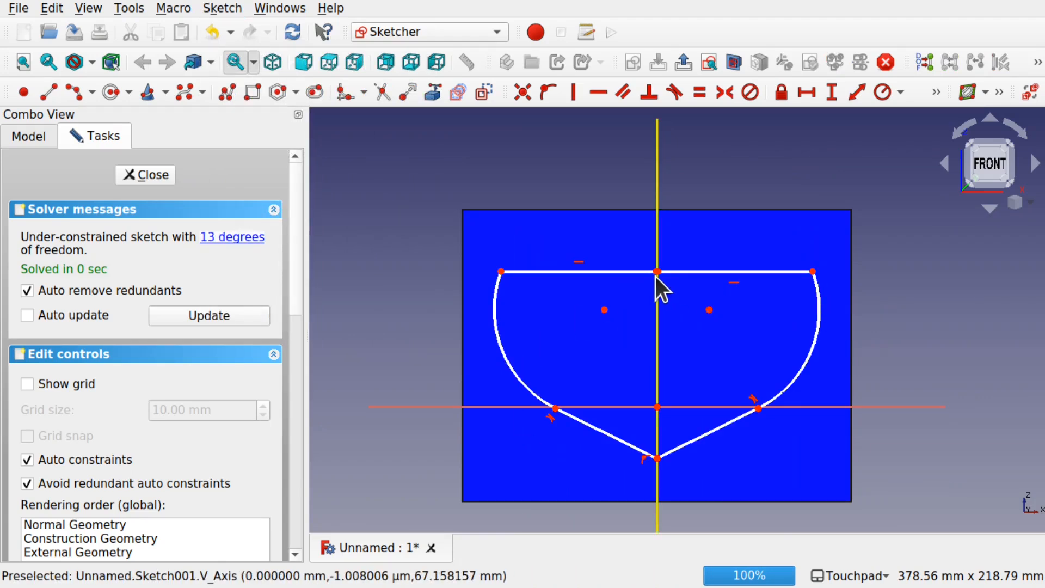
# Step: Make the inner end points of the two upper horizontal lines coincident and fix the joined point onto the vertical axis
pyautogui.scroll(10, 655, 277)
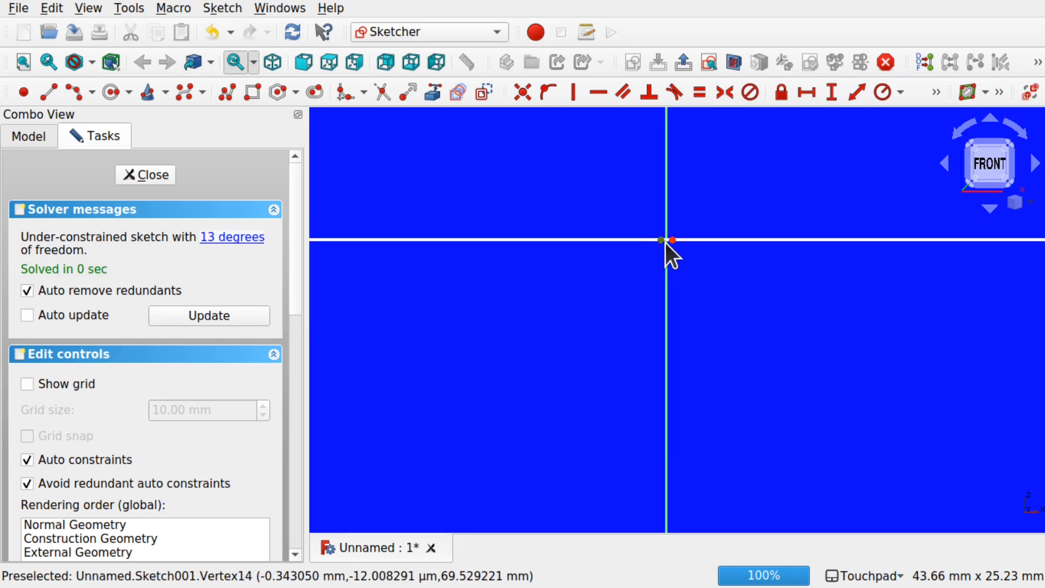
pyautogui.click(673, 241)
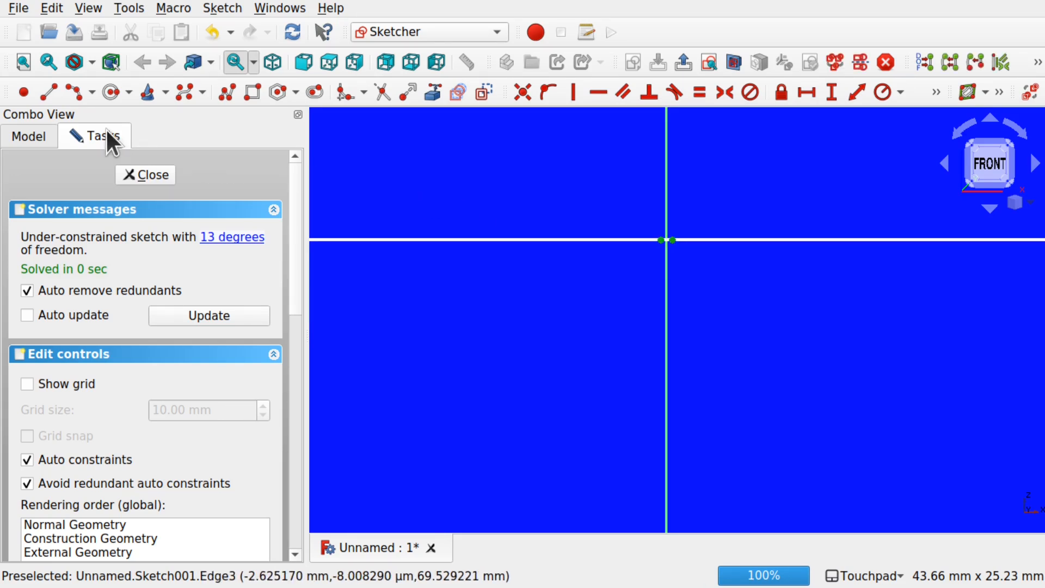
pyautogui.click(521, 92)
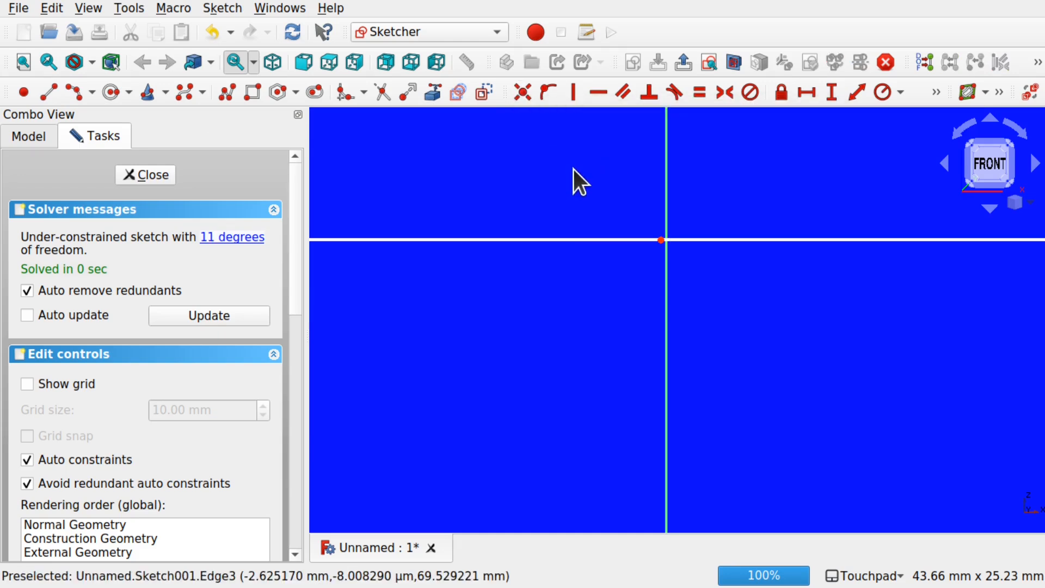
pyautogui.click(662, 241)
pyautogui.click(665, 290)
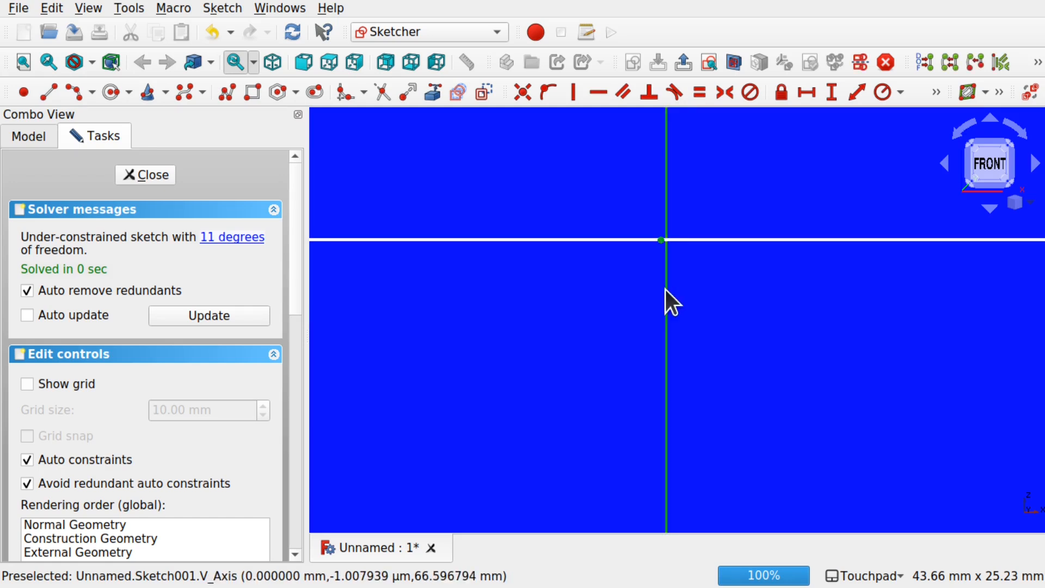
pyautogui.click(547, 92)
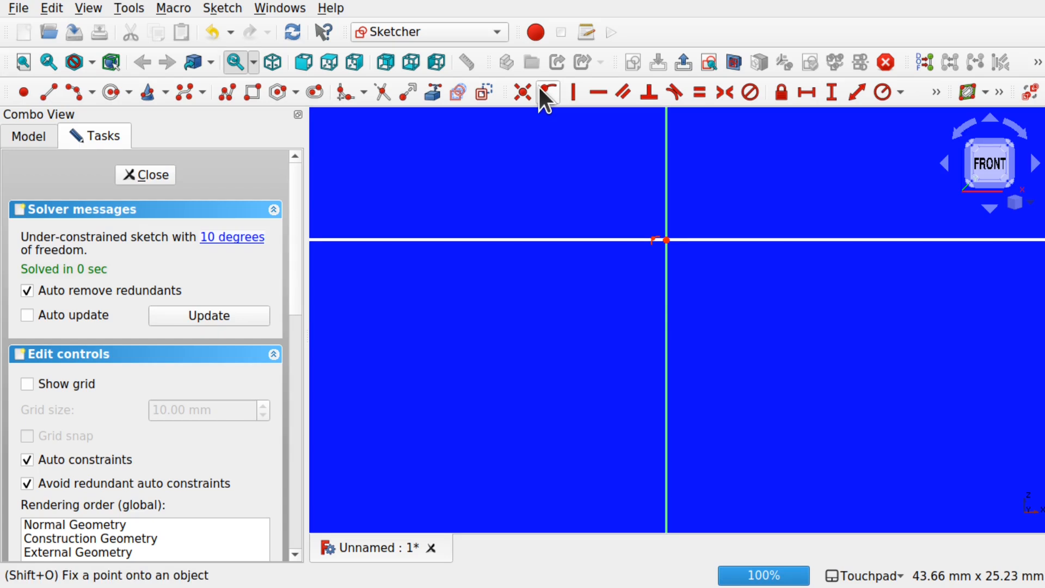
# Step: Make the lower end points of the two slanted lines coincident at the keel and close the sketch
pyautogui.scroll(-5, 714, 306)
pyautogui.scroll(-4, 714, 305)
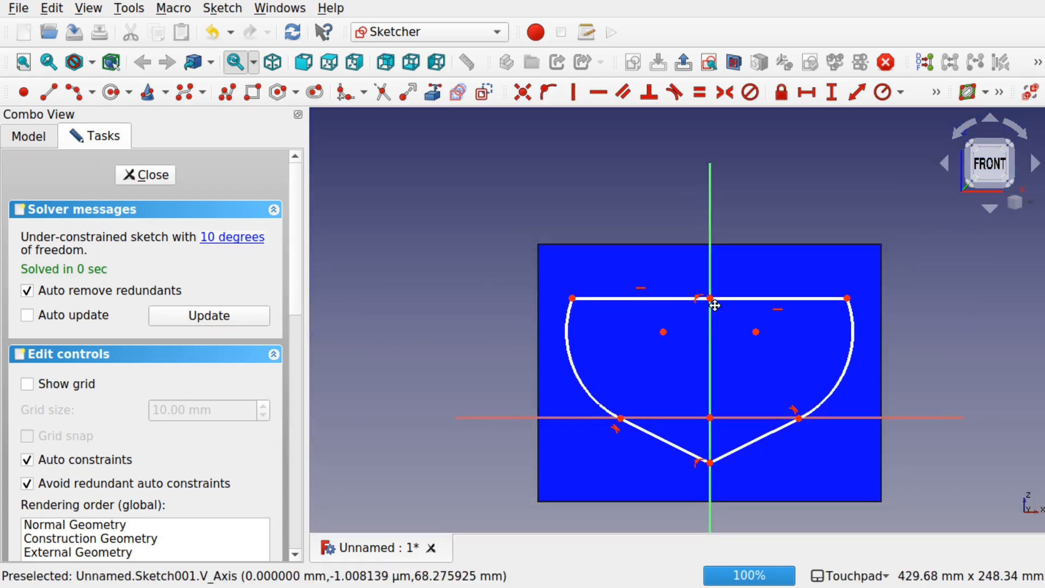
pyautogui.moveTo(714, 303); pyautogui.dragTo(670, 193, button='middle')
pyautogui.scroll(7, 645, 329)
pyautogui.scroll(2, 642, 324)
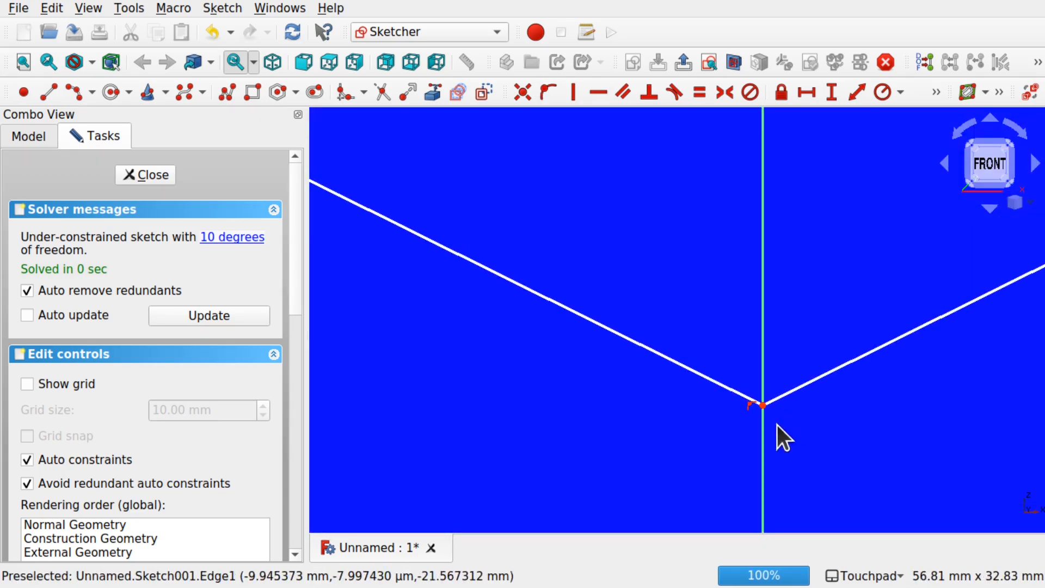
pyautogui.moveTo(759, 405); pyautogui.dragTo(821, 425)
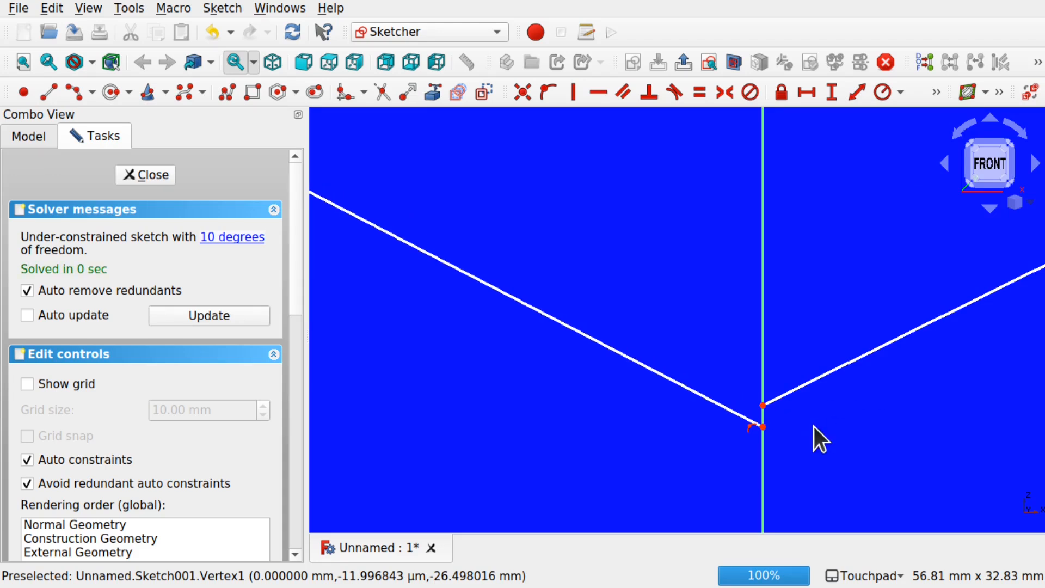
pyautogui.hotkey('ctrl', 'z')
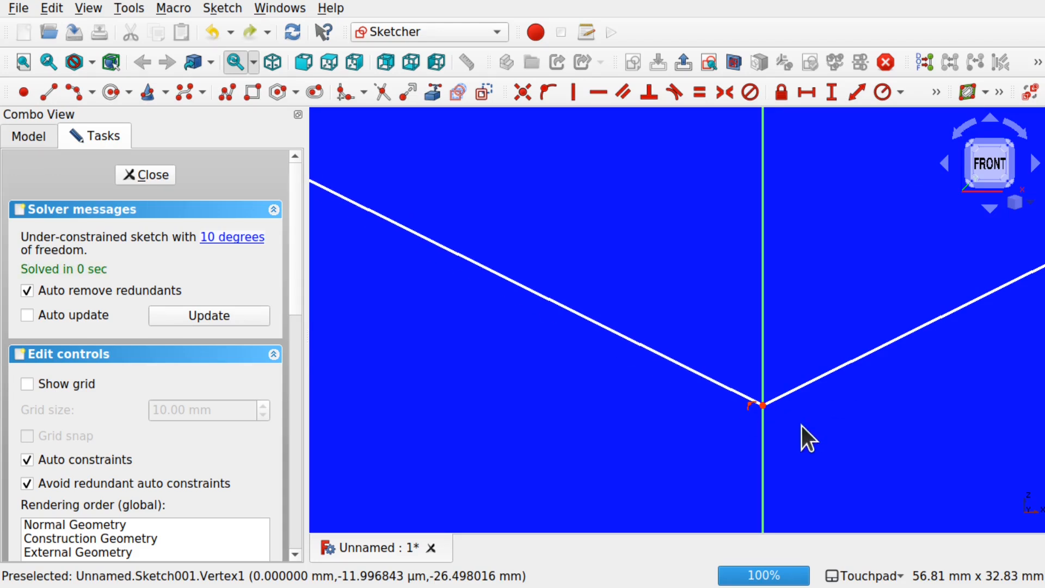
pyautogui.moveTo(745, 421); pyautogui.dragTo(775, 392)
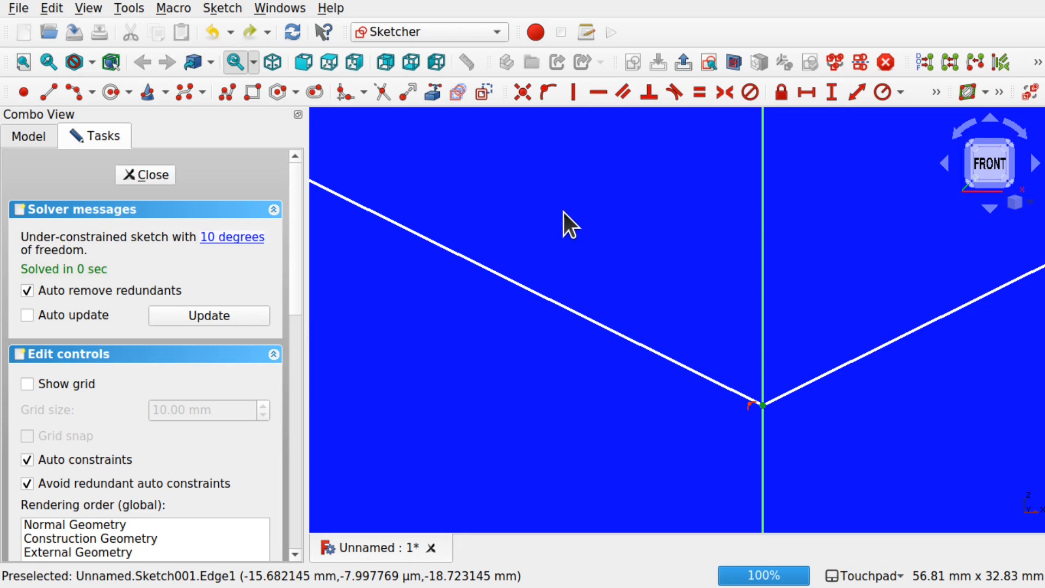
pyautogui.click(522, 93)
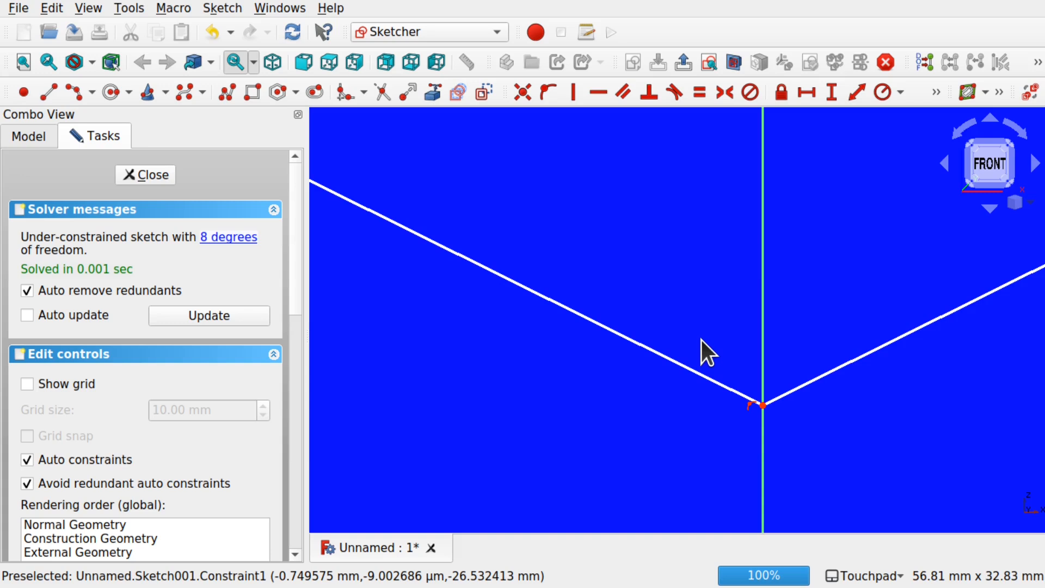
pyautogui.scroll(-6, 701, 339)
pyautogui.scroll(-1, 701, 340)
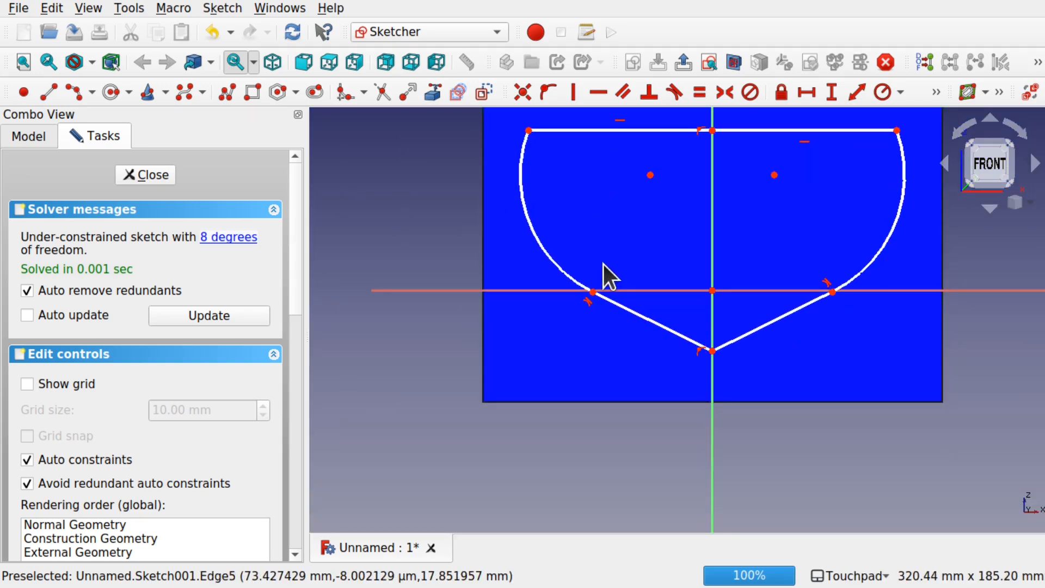
pyautogui.click(148, 175)
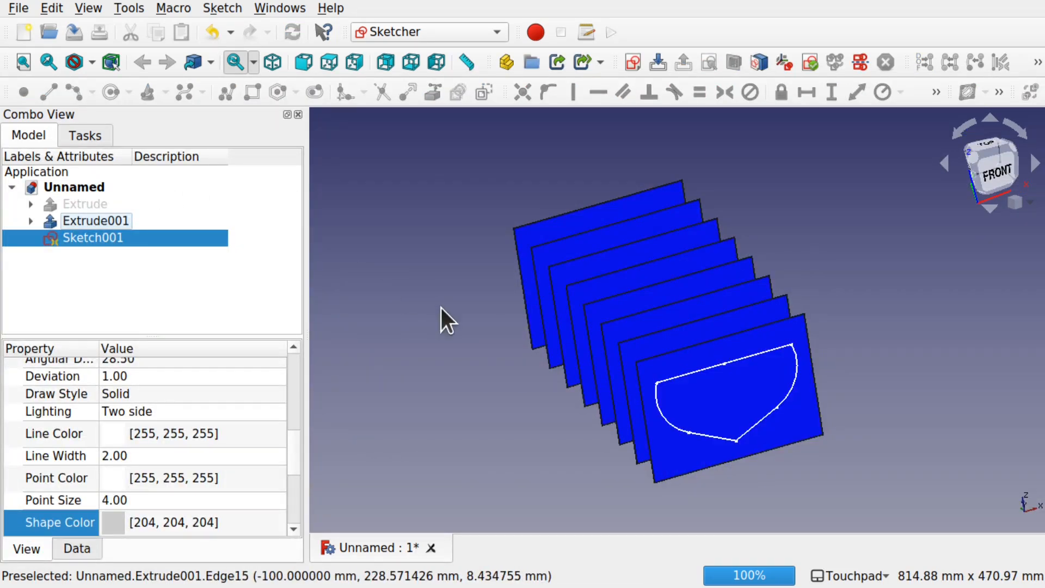
# Step: Duplicate the hull profile Sketch001, leaving the extrusions and the IsoCurve it depends on out of the copy
pyautogui.keyDown('shift'); pyautogui.moveTo(429, 338); pyautogui.dragTo(753, 387); pyautogui.keyUp('shift')
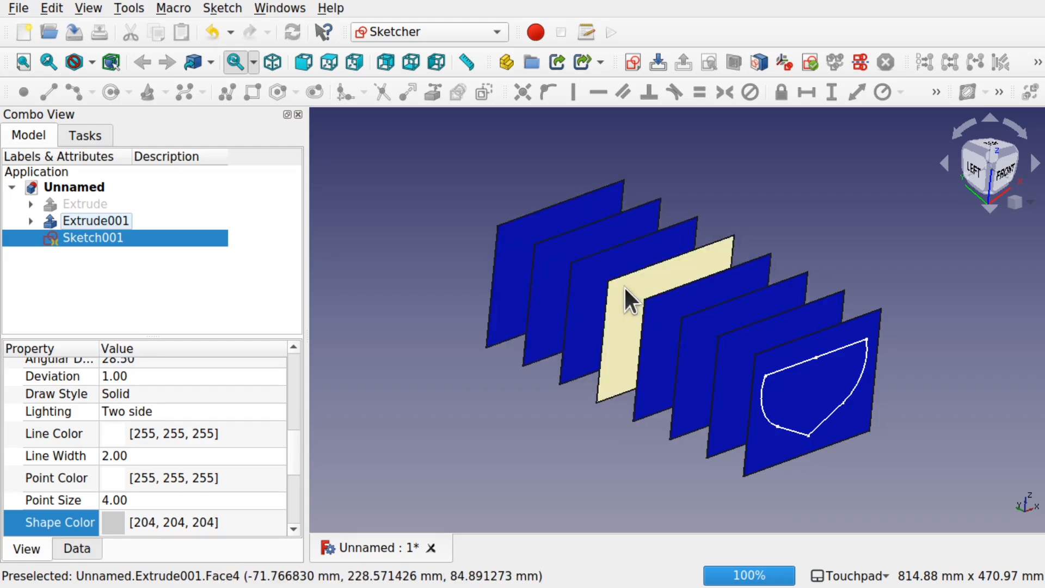
pyautogui.click(130, 293)
pyautogui.click(92, 239)
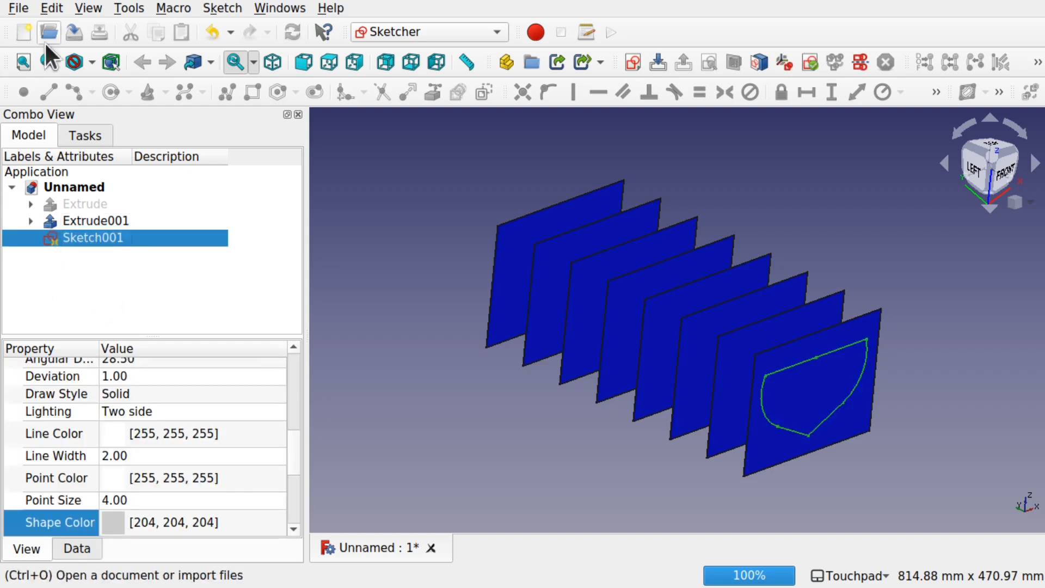
pyautogui.click(52, 8)
pyautogui.click(124, 137)
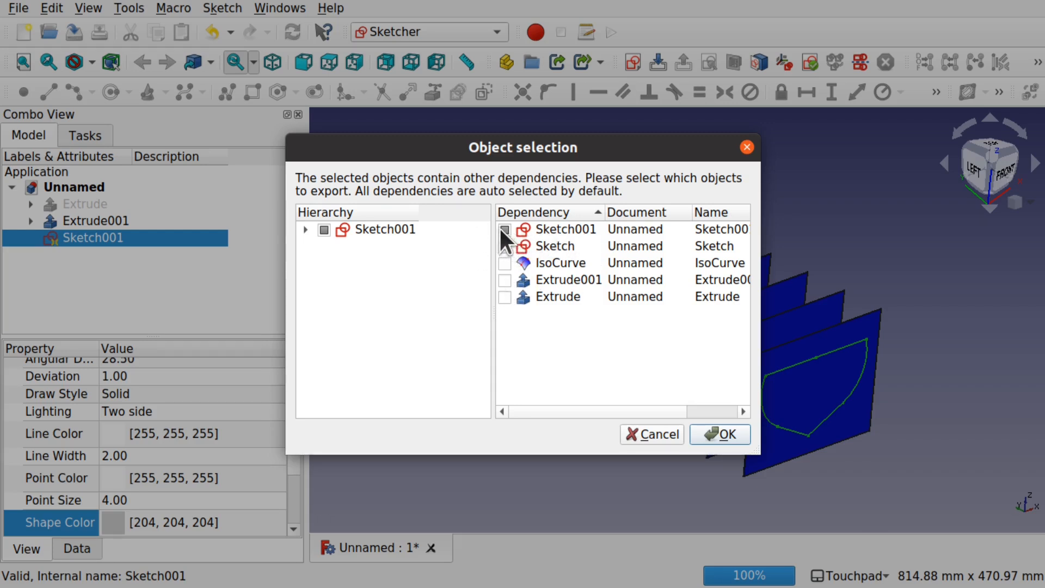
pyautogui.click(505, 296)
pyautogui.click(503, 279)
pyautogui.click(503, 296)
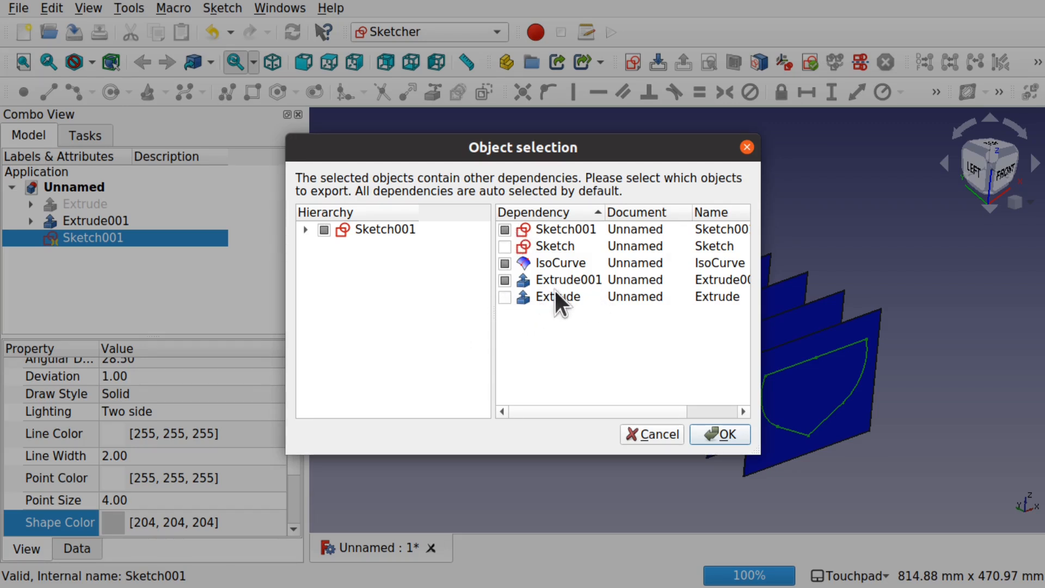
pyautogui.click(506, 263)
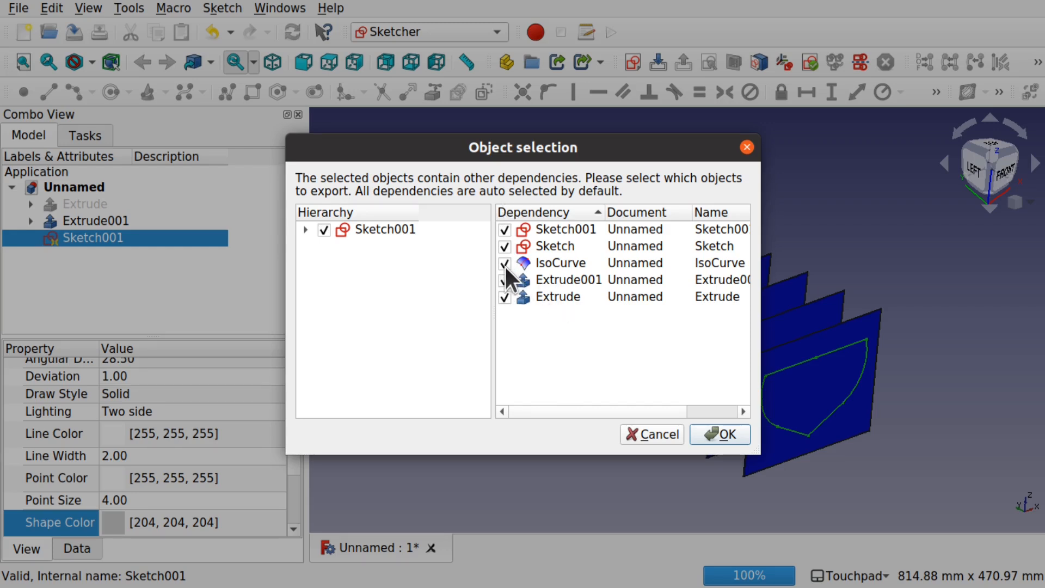
pyautogui.click(504, 264)
pyautogui.click(504, 299)
pyautogui.click(505, 281)
pyautogui.click(504, 297)
pyautogui.click(505, 280)
pyautogui.click(505, 280)
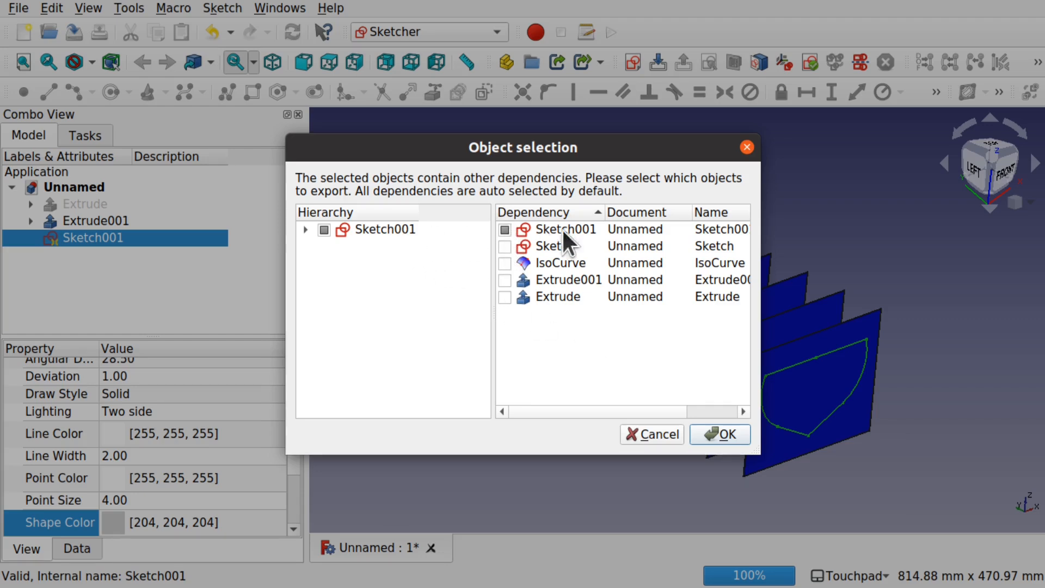
pyautogui.click(723, 433)
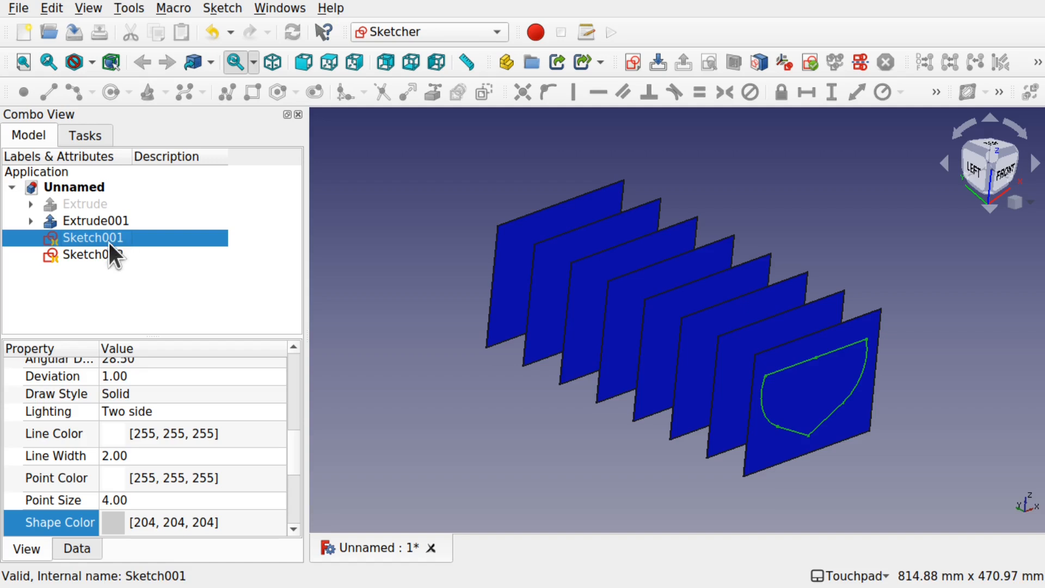
# Step: Hide the original Sketch001 and clear the selection
pyautogui.click(93, 253)
pyautogui.click(77, 241)
pyautogui.click(90, 250)
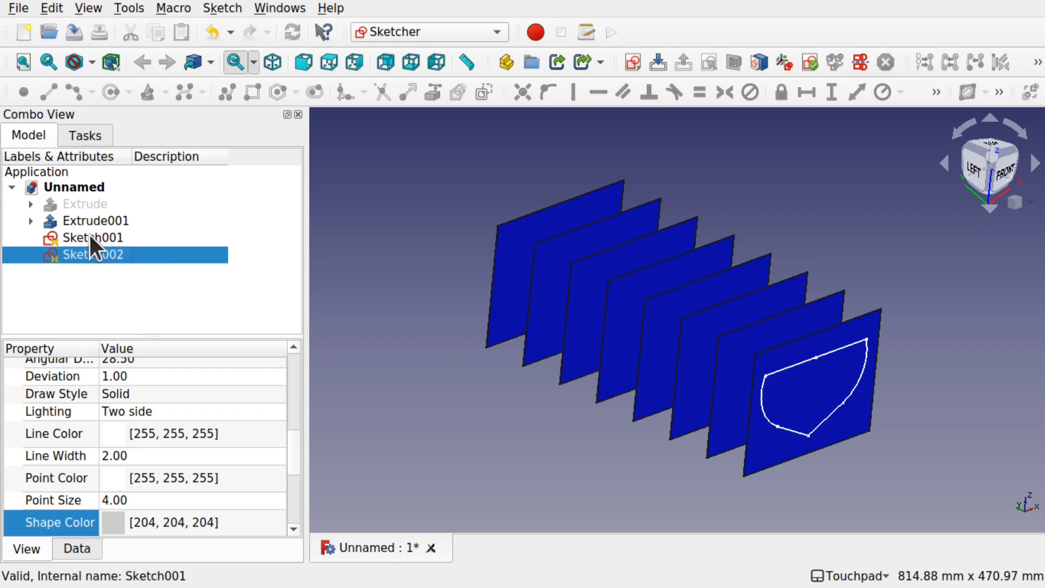
pyautogui.click(90, 238)
pyautogui.press('space')
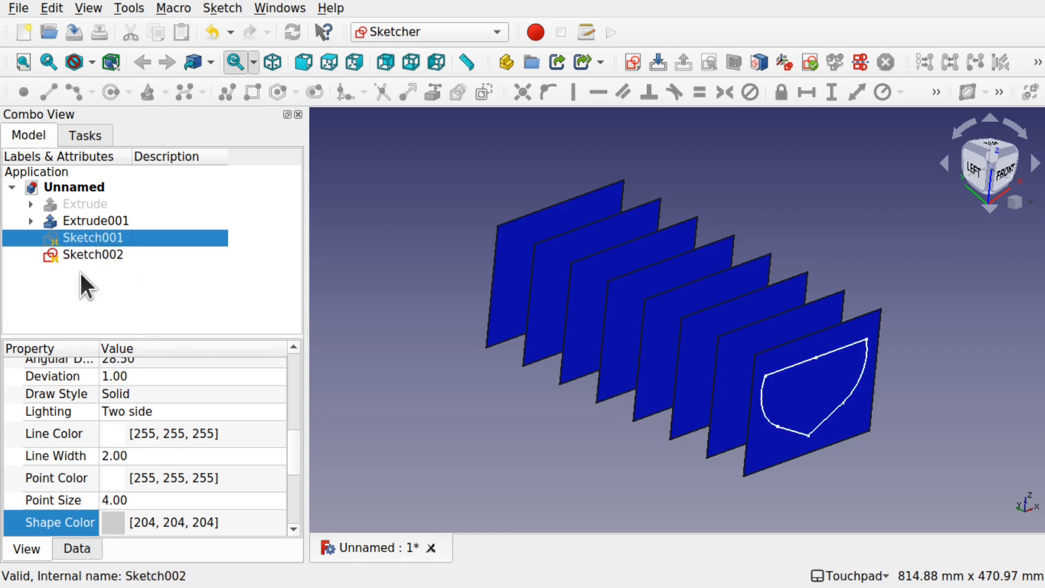
pyautogui.click(139, 270)
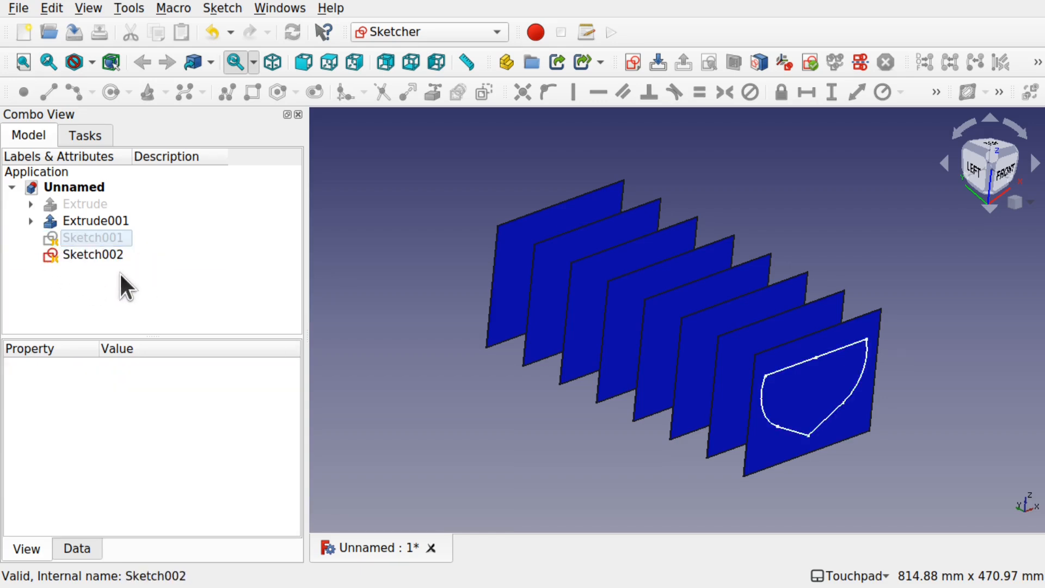
# Step: Toggle the visibility of Sketch002 off and on to check that the duplicate lies on the frontmost rib plane
pyautogui.click(76, 254)
pyautogui.press('space')
pyautogui.press('space')
pyautogui.press('space')
pyautogui.press('space')
pyautogui.press('space')
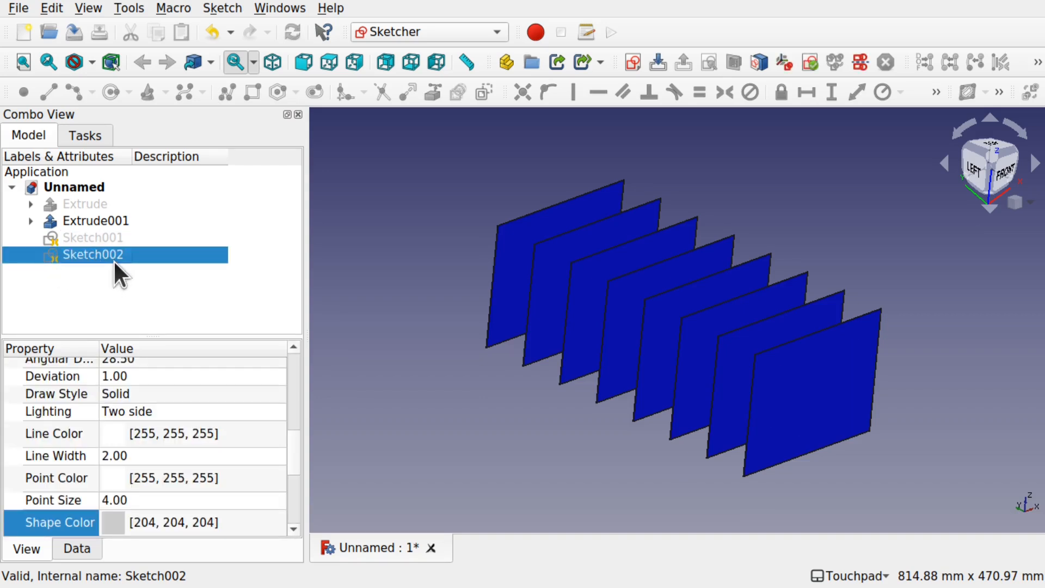
pyautogui.press('space')
pyautogui.press('space')
pyautogui.press('space')
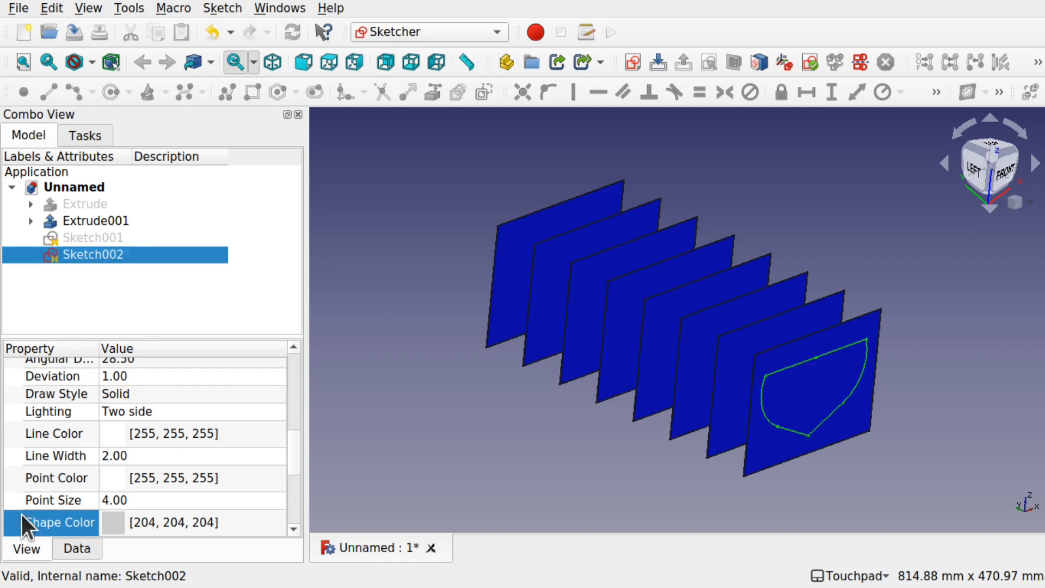
# Step: Reattach Sketch002 by changing its support to Face4 of Extrude001, the fourth rib plane from the back
pyautogui.click(69, 549)
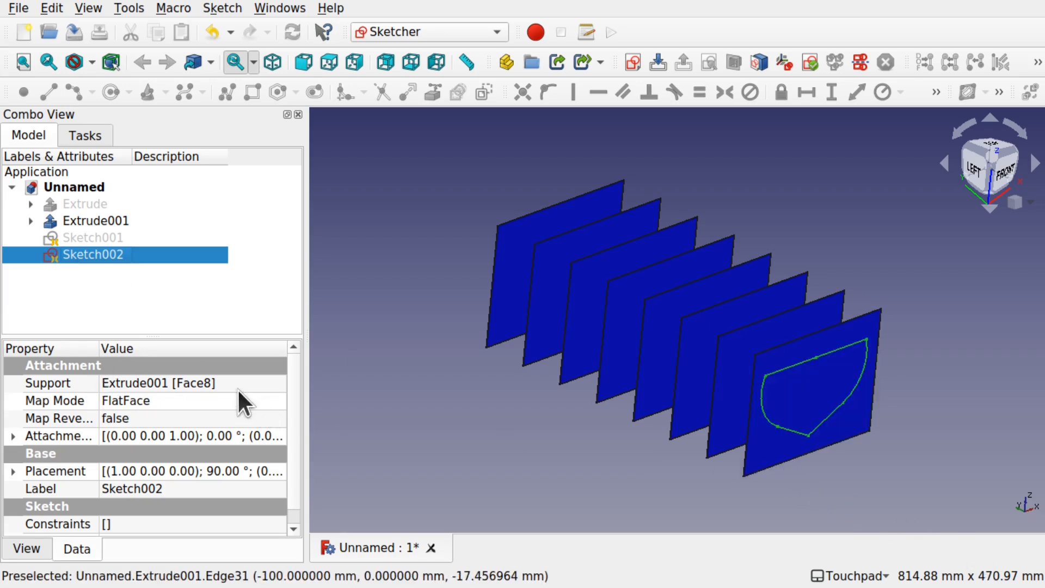
pyautogui.click(160, 383)
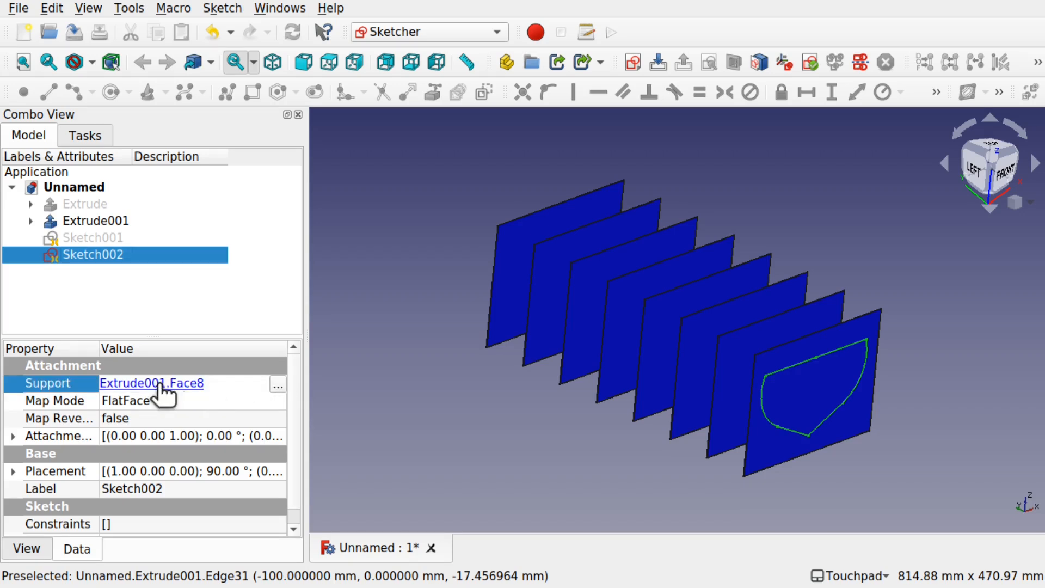
pyautogui.click(278, 385)
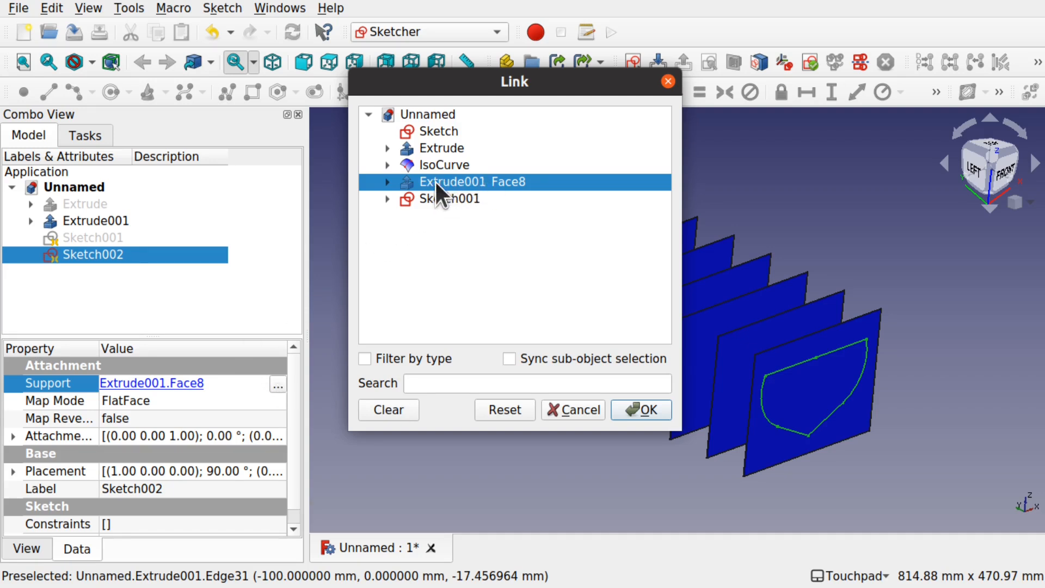
pyautogui.click(384, 417)
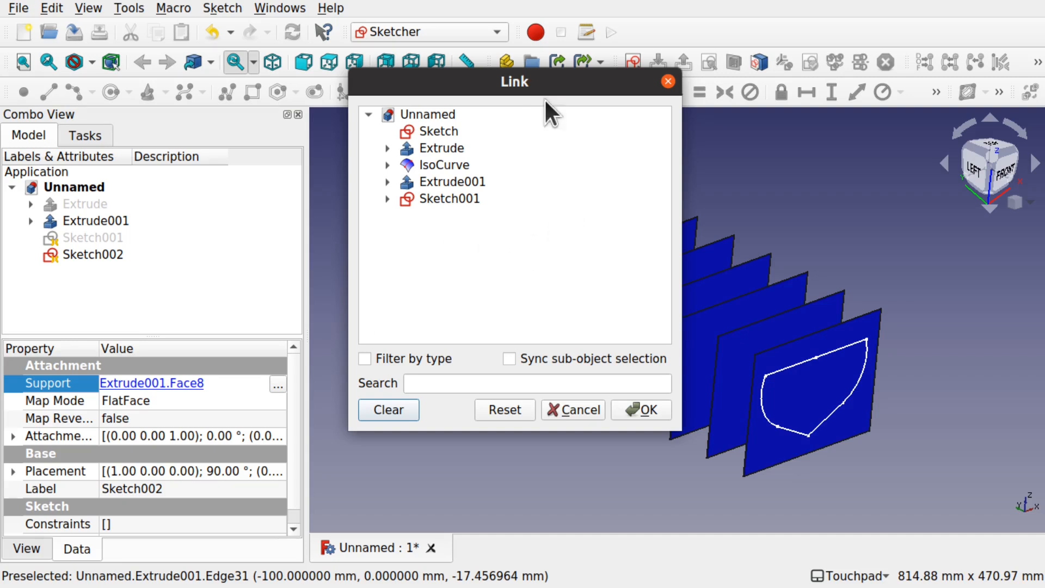
pyautogui.moveTo(587, 86); pyautogui.dragTo(362, 169)
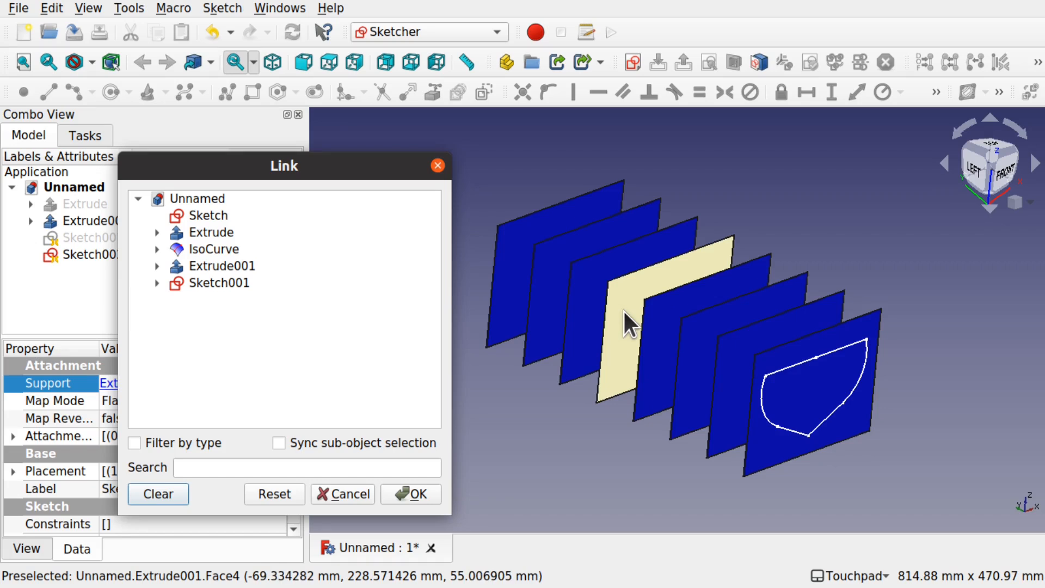
pyautogui.click(630, 308)
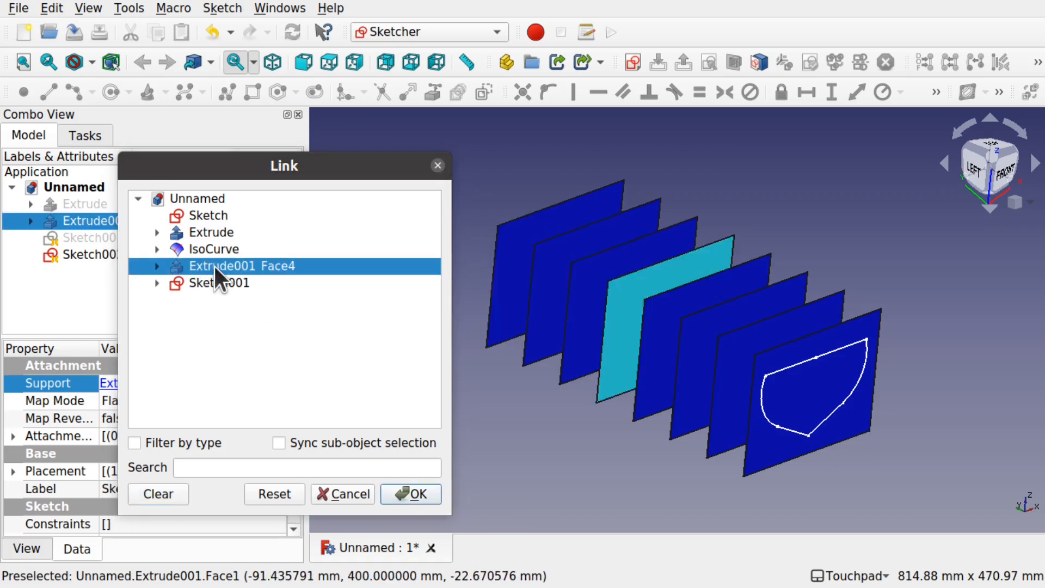
pyautogui.click(431, 500)
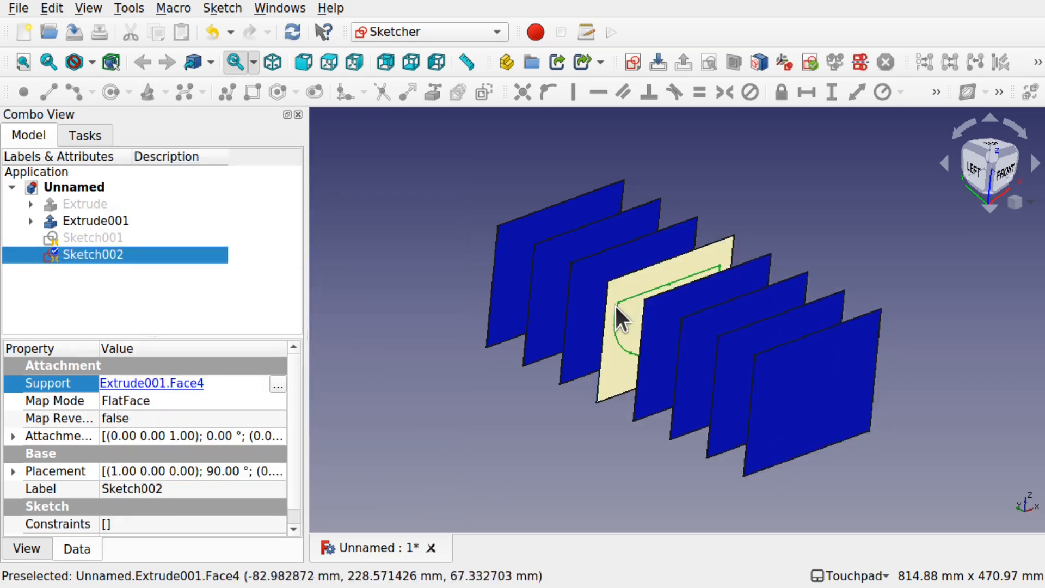
# Step: Make the original Sketch001 on the frontmost rib plane visible again
pyautogui.click(110, 238)
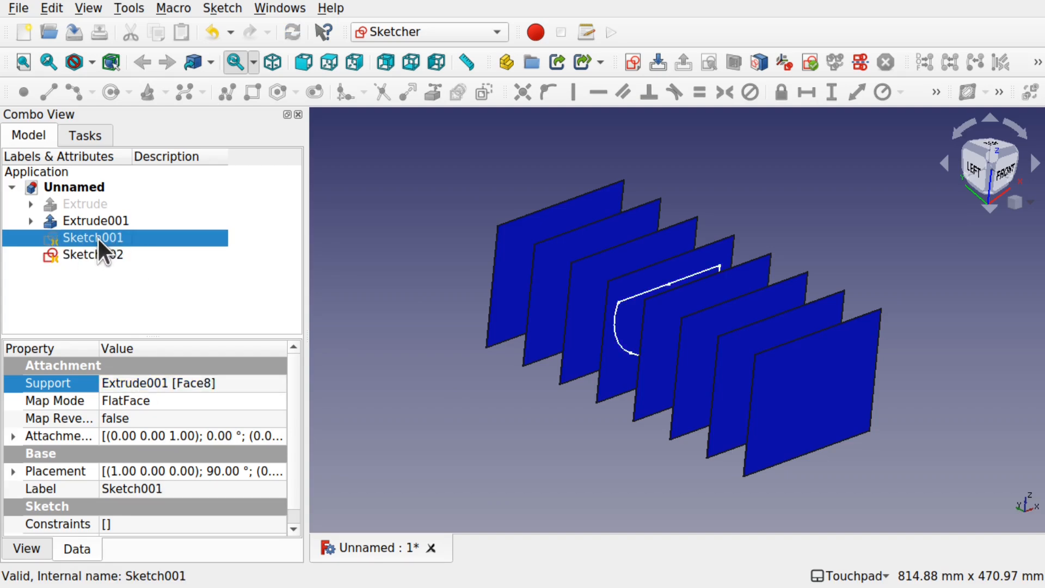
pyautogui.press('space')
pyautogui.moveTo(654, 331)
pyautogui.mouseDown(button='middle')
pyautogui.moveTo(723, 366)
pyautogui.moveTo(817, 347)
pyautogui.moveTo(690, 355)
pyautogui.moveTo(714, 364)
pyautogui.moveTo(695, 366)
pyautogui.moveTo(629, 339)
pyautogui.mouseUp(button='middle')
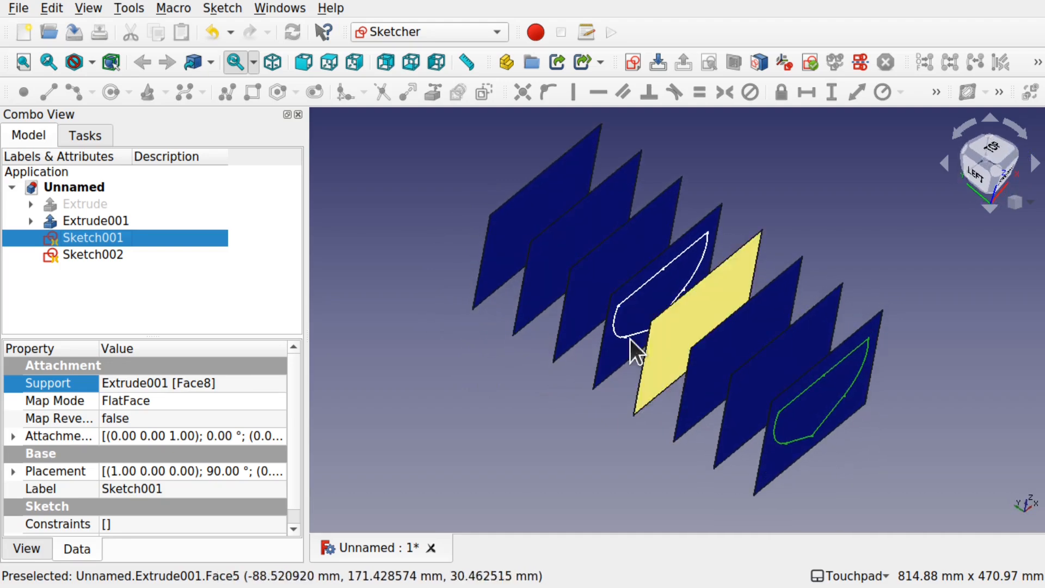
# Step: Create a new sketch on the rearmost rib plane of Extrude001, attached with the FlatFace method
pyautogui.click(525, 217)
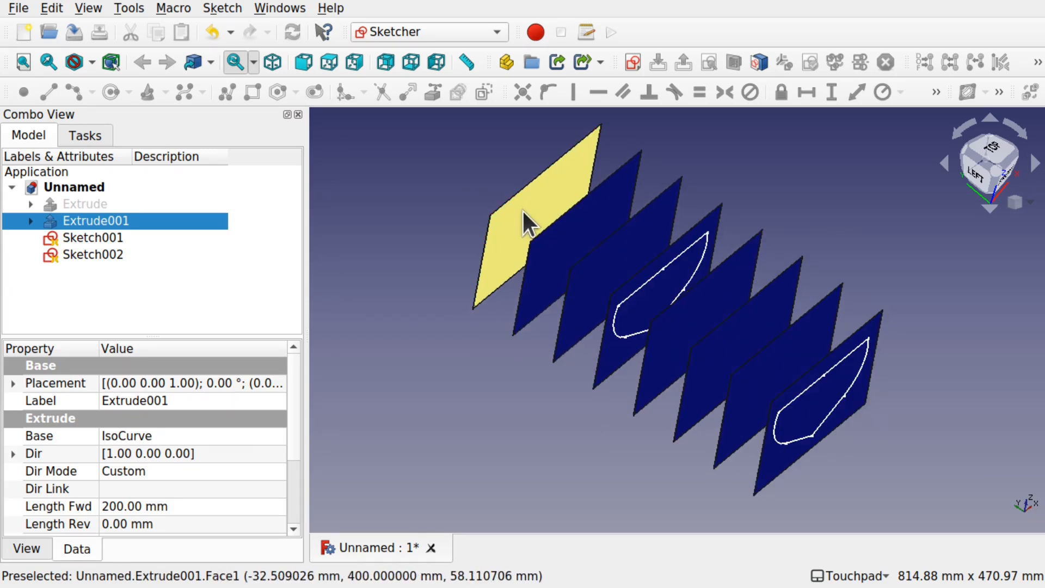
pyautogui.click(631, 62)
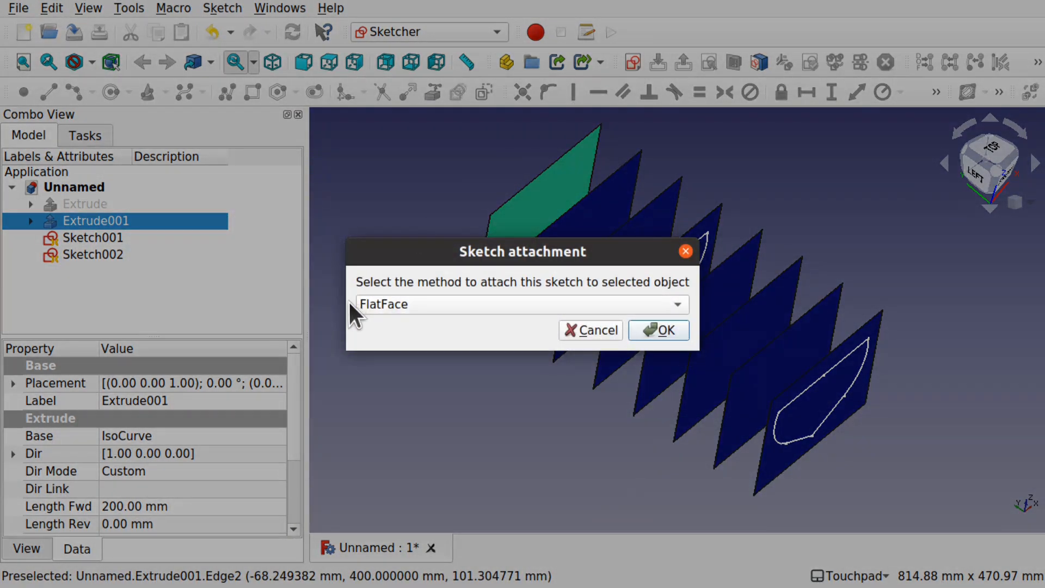
pyautogui.click(666, 324)
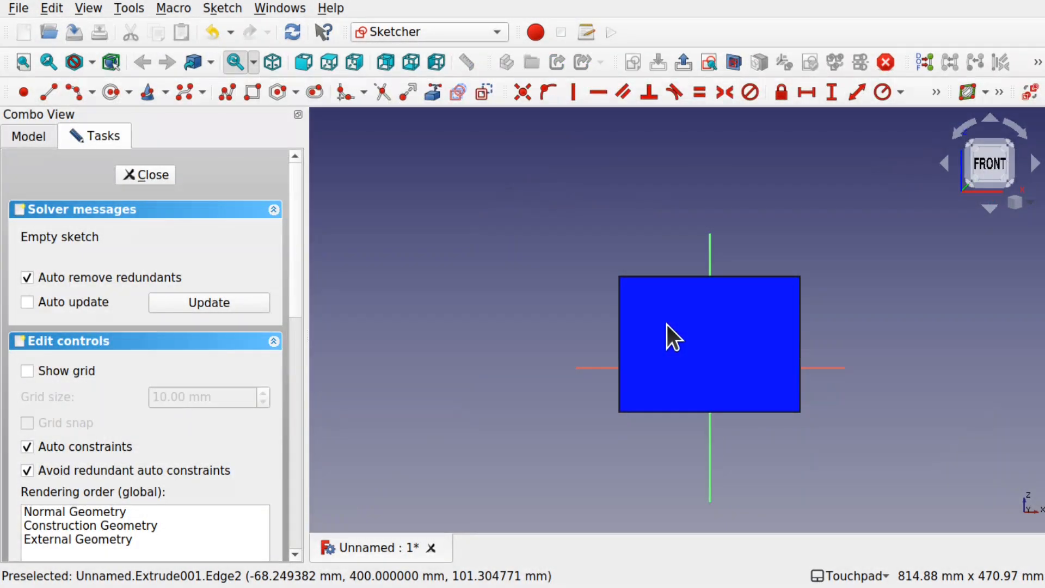
# Step: Toggle the sketch's section view on and off to compare it with the full view of the ribs
pyautogui.moveTo(852, 310)
pyautogui.keyDown('alt'); pyautogui.mouseDown()
pyautogui.moveTo(721, 362)
pyautogui.moveTo(735, 365)
pyautogui.moveTo(744, 343)
pyautogui.moveTo(730, 343)
pyautogui.moveTo(750, 325)
pyautogui.mouseUp(); pyautogui.keyUp('alt')
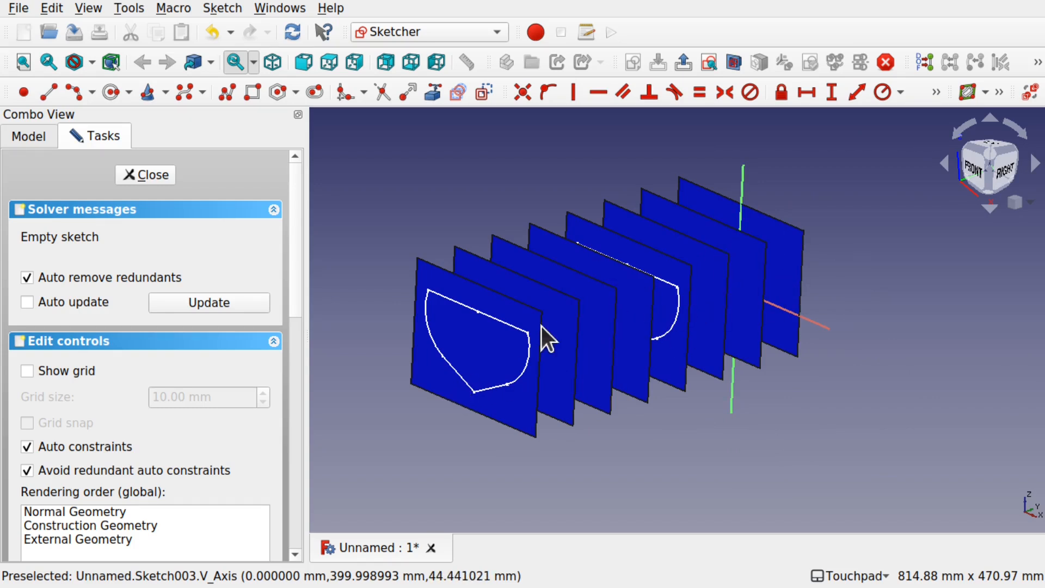
pyautogui.click(236, 7)
pyautogui.click(252, 116)
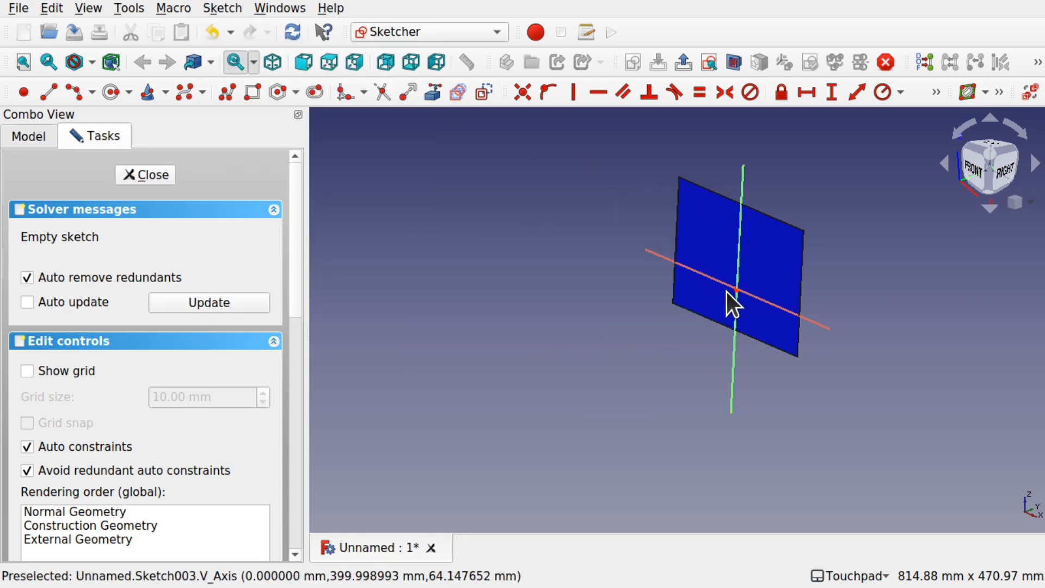
pyautogui.click(733, 69)
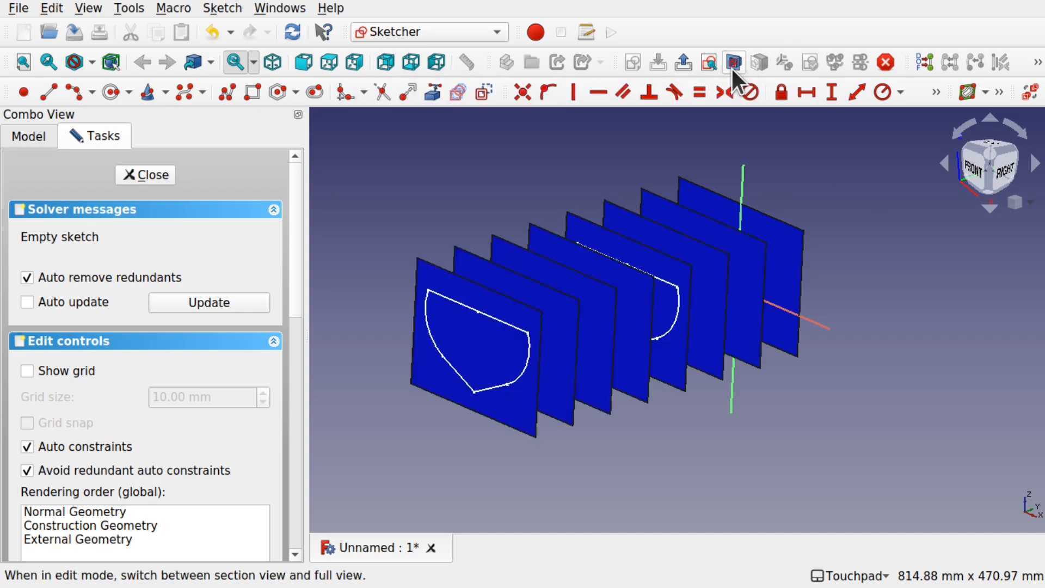
pyautogui.click(732, 68)
pyautogui.click(733, 67)
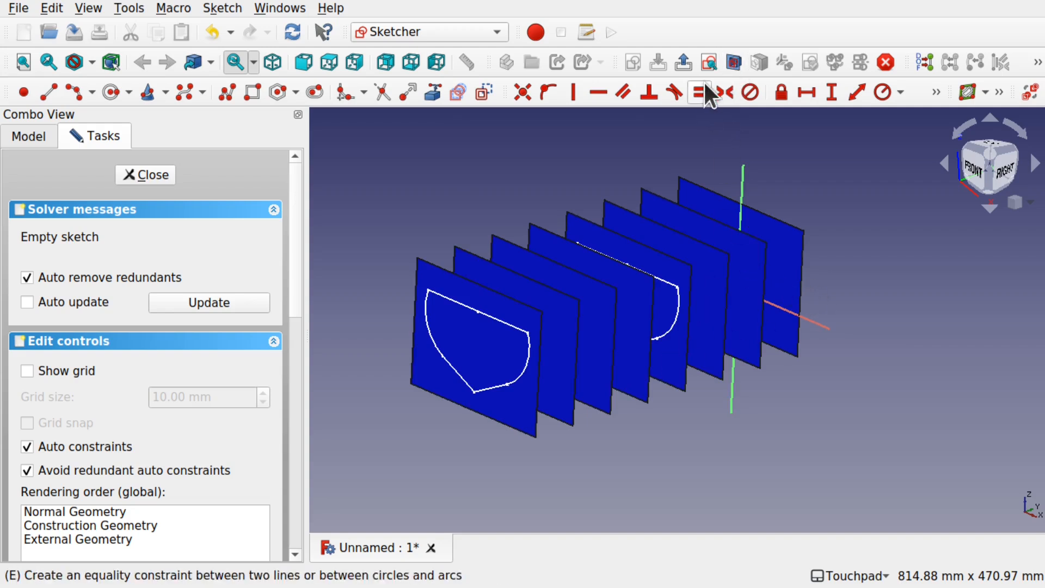
# Step: Project one half of Sketch002's hull profile into the new sketch as external geometry: the side arc, the lower slanted line and the top line
pyautogui.keyDown('alt'); pyautogui.moveTo(776, 259); pyautogui.dragTo(734, 289); pyautogui.keyUp('alt')
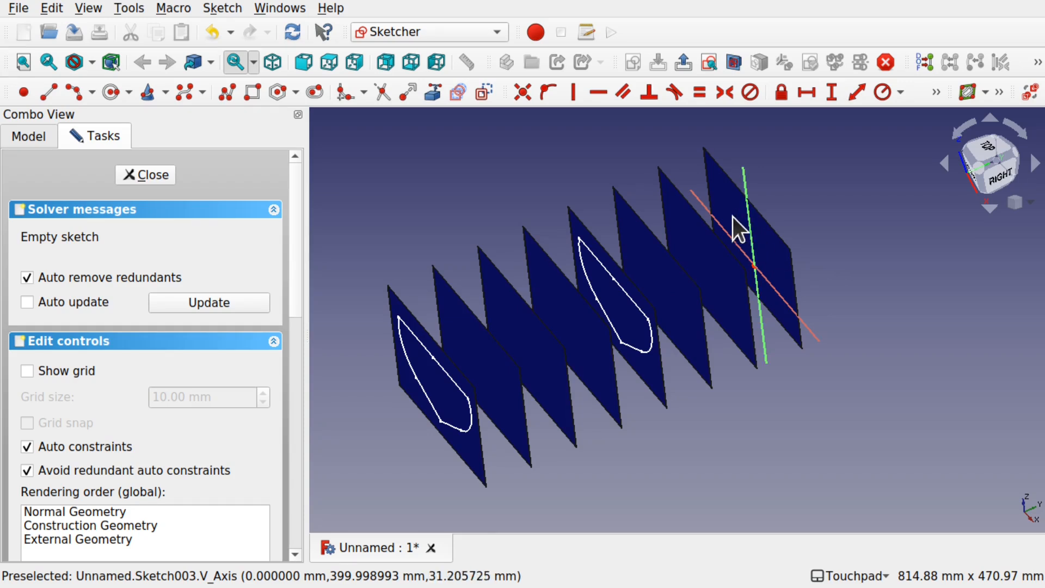
pyautogui.keyDown('alt'); pyautogui.moveTo(757, 249); pyautogui.dragTo(755, 220); pyautogui.keyUp('alt')
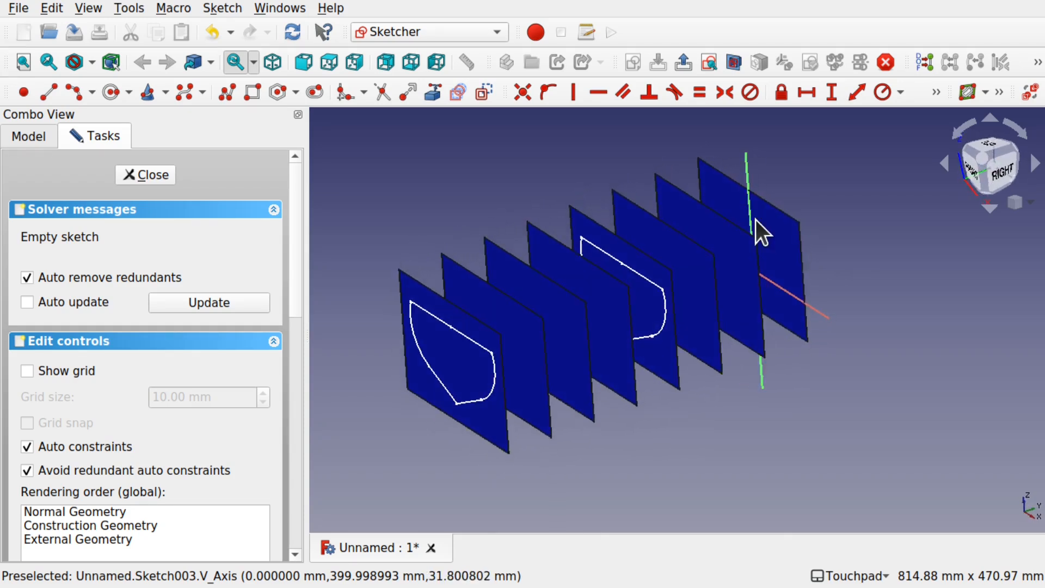
pyautogui.click(427, 101)
pyautogui.keyDown('alt'); pyautogui.moveTo(758, 251); pyautogui.dragTo(733, 287); pyautogui.keyUp('alt')
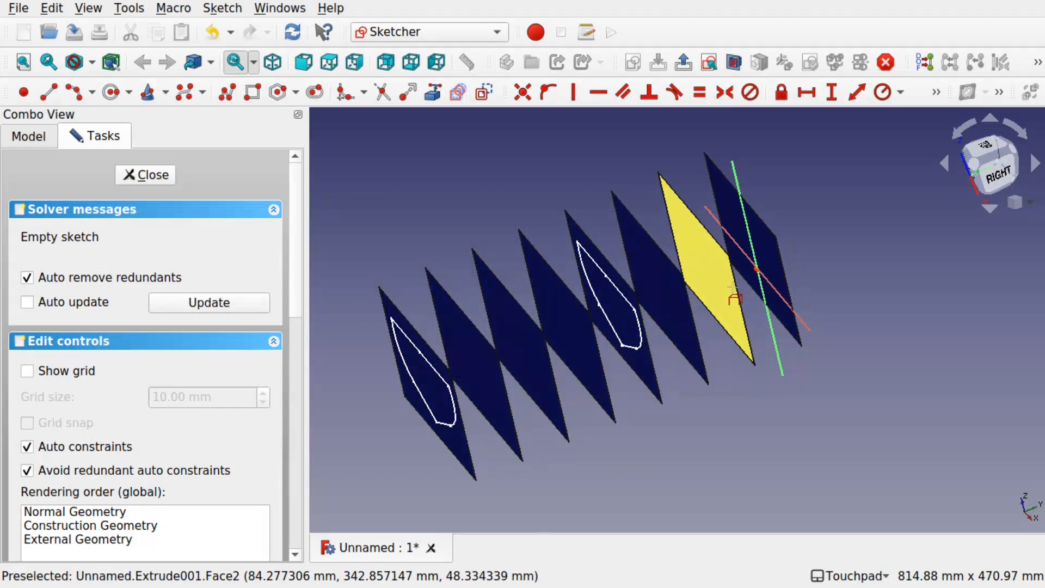
pyautogui.scroll(3, 732, 287)
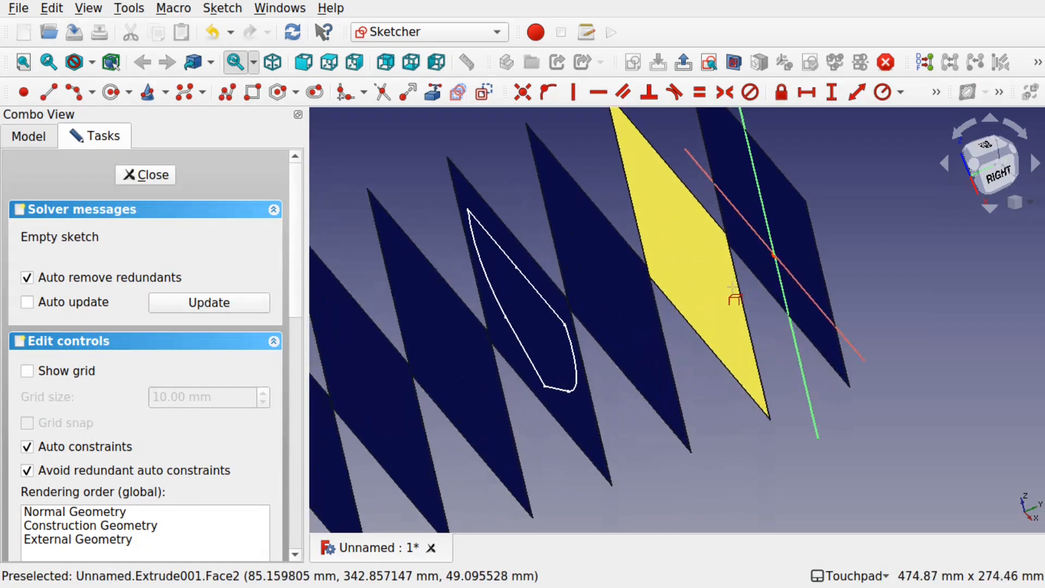
pyautogui.click(571, 355)
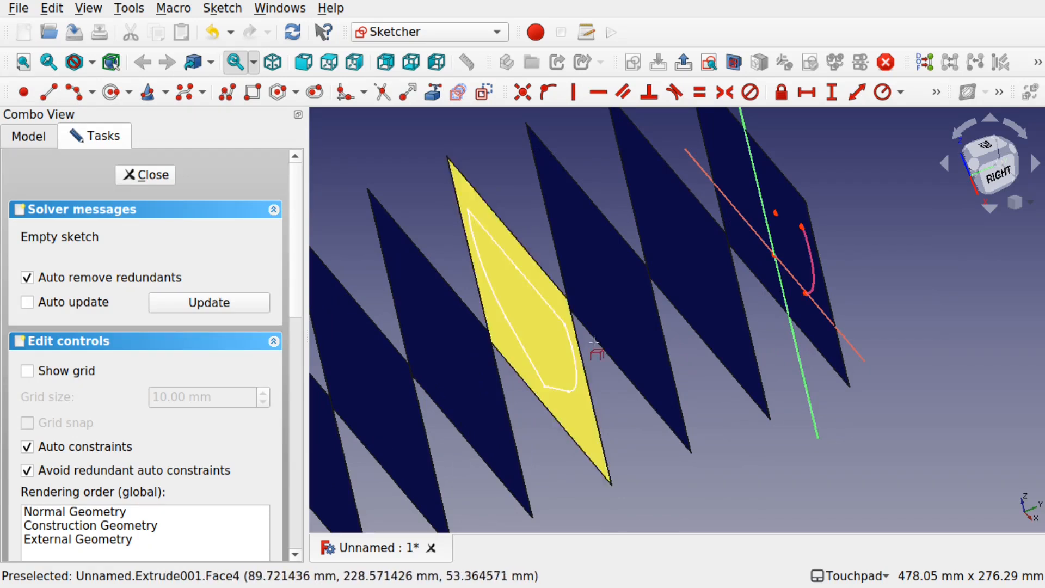
pyautogui.click(555, 389)
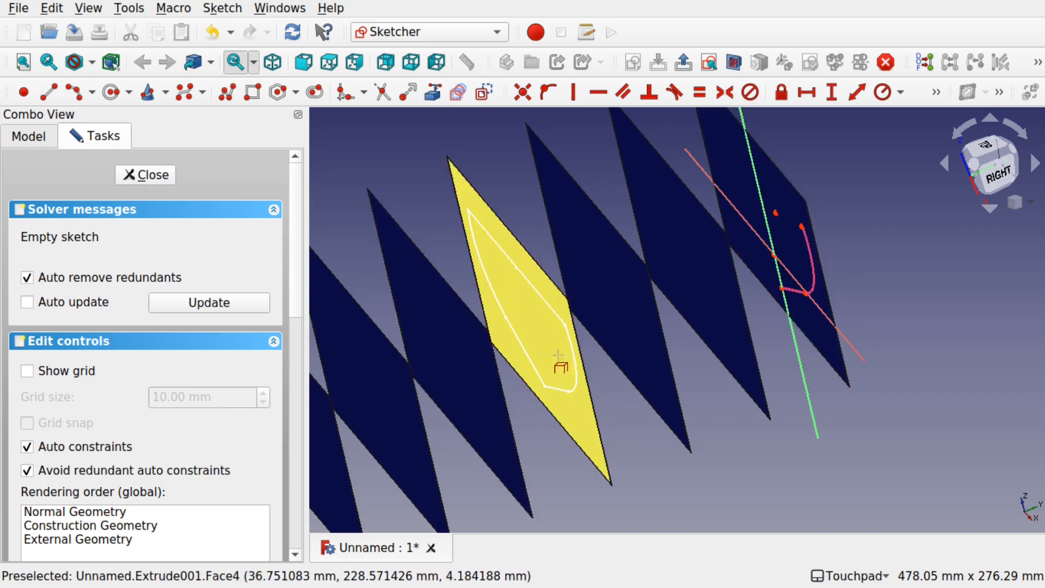
pyautogui.click(552, 315)
# Step: Turn on the section view to hide the other ribs and orient the sketch to the front view
pyautogui.moveTo(742, 323)
pyautogui.keyDown('alt'); pyautogui.mouseDown()
pyautogui.moveTo(782, 294)
pyautogui.moveTo(735, 325)
pyautogui.mouseUp(); pyautogui.keyUp('alt')
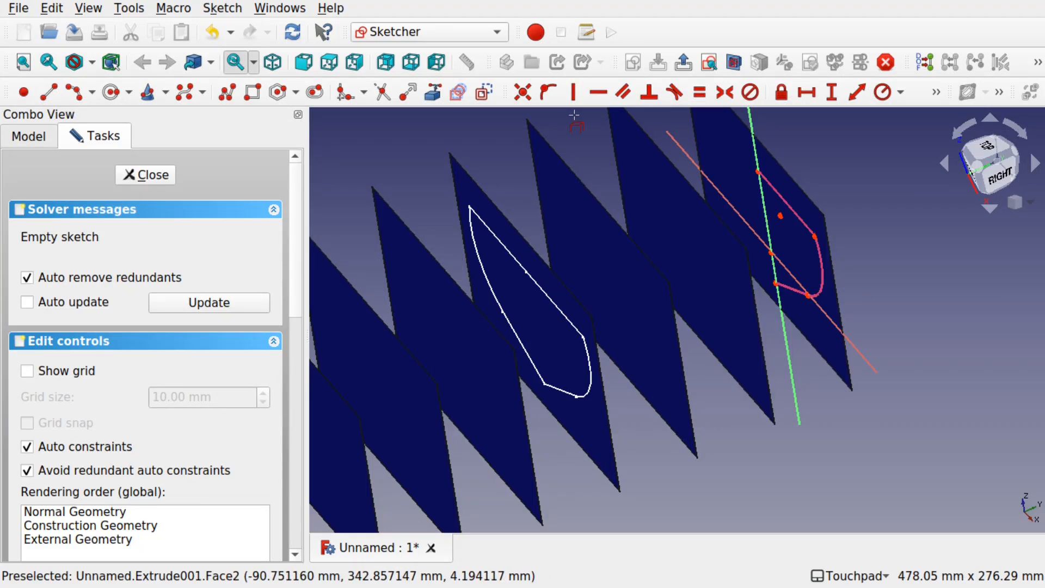
pyautogui.click(734, 61)
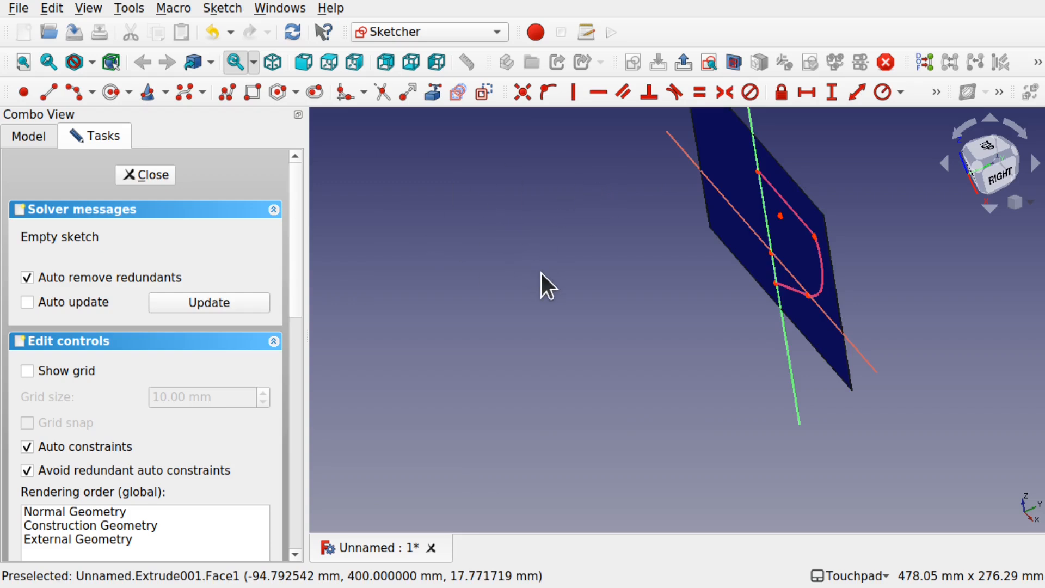
pyautogui.moveTo(674, 287)
pyautogui.keyDown('alt'); pyautogui.mouseDown()
pyautogui.moveTo(781, 271)
pyautogui.moveTo(767, 281)
pyautogui.mouseUp(); pyautogui.keyUp('alt')
pyautogui.keyDown('alt'); pyautogui.moveTo(708, 314); pyautogui.dragTo(795, 331); pyautogui.keyUp('alt')
pyautogui.moveTo(826, 294)
pyautogui.keyDown('shift'); pyautogui.mouseDown()
pyautogui.moveTo(755, 284)
pyautogui.moveTo(730, 303)
pyautogui.mouseUp(); pyautogui.keyUp('shift')
pyautogui.moveTo(674, 324)
pyautogui.keyDown('alt'); pyautogui.mouseDown()
pyautogui.moveTo(666, 348)
pyautogui.moveTo(669, 333)
pyautogui.mouseUp(); pyautogui.keyUp('alt')
pyautogui.click(980, 168)
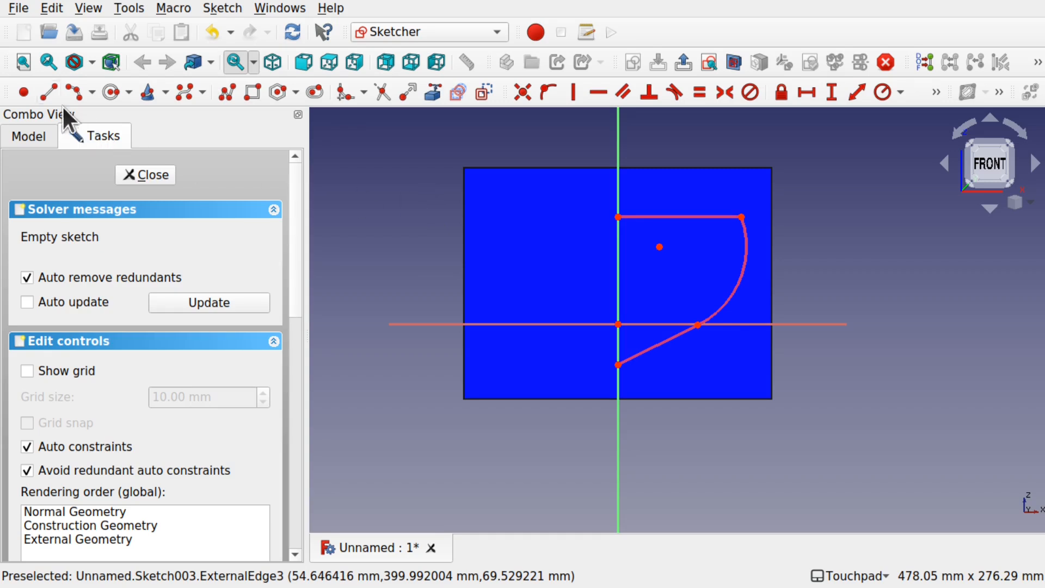
pyautogui.click(47, 90)
pyautogui.click(620, 243)
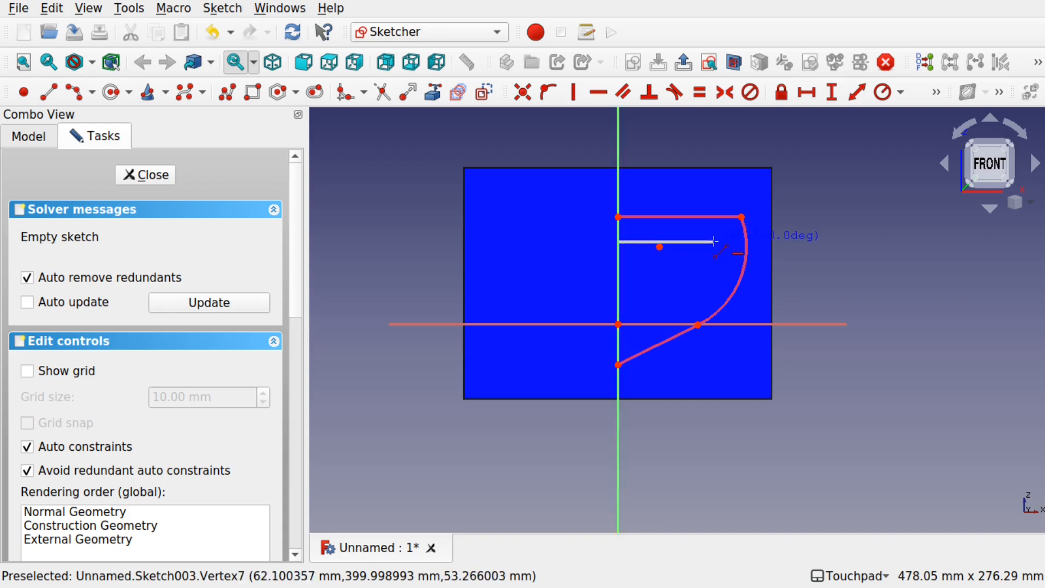
pyautogui.press('Escape')
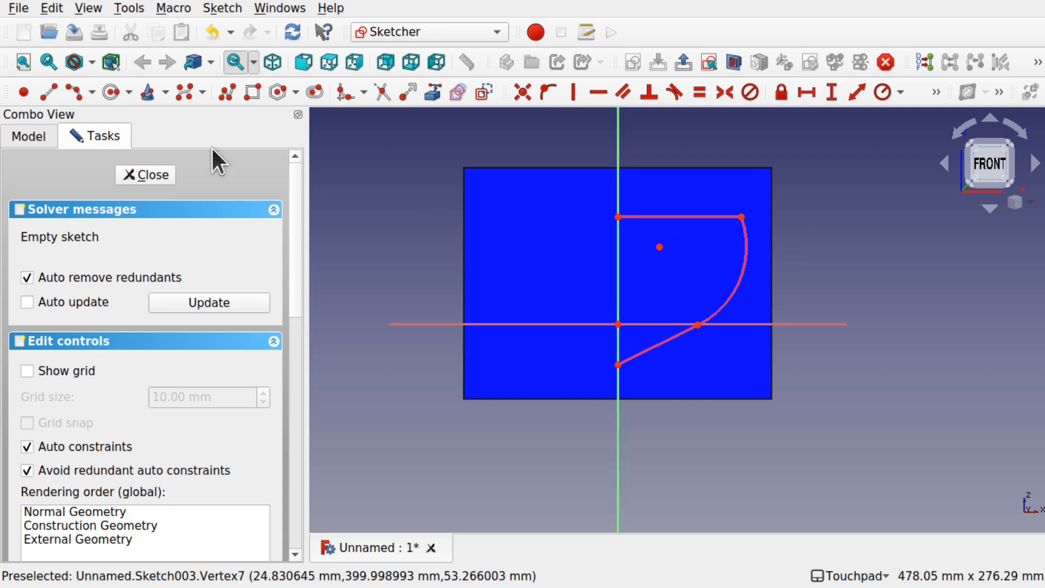
# Step: Draw a line about 56 mm long from the vertical axis along the projected top edge, and a slanted line from the axis to about (33, 29) mm
pyautogui.click(49, 92)
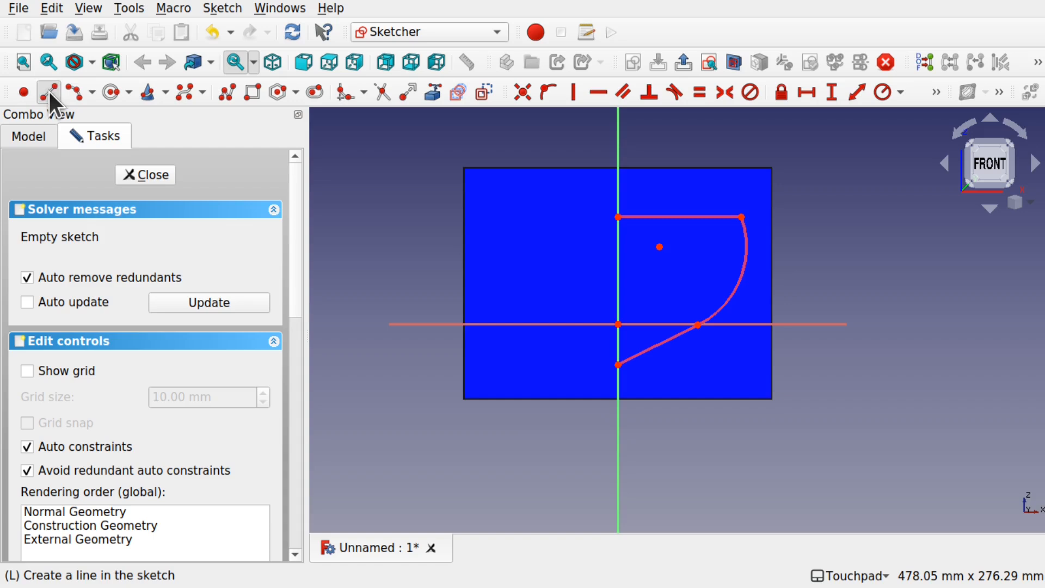
pyautogui.click(626, 216)
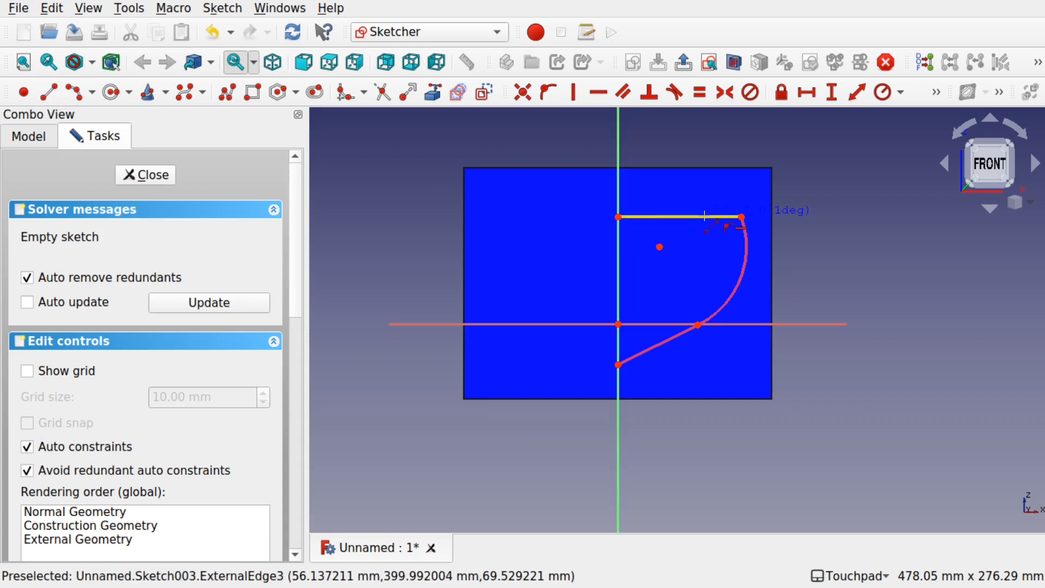
pyautogui.click(706, 219)
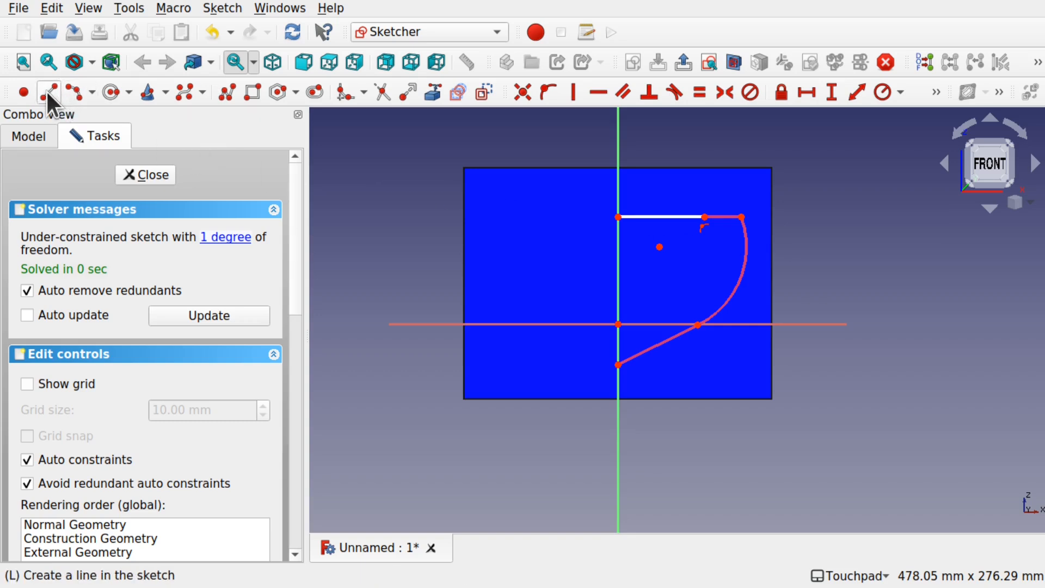
pyautogui.press('l')
pyautogui.click(618, 294)
pyautogui.click(671, 279)
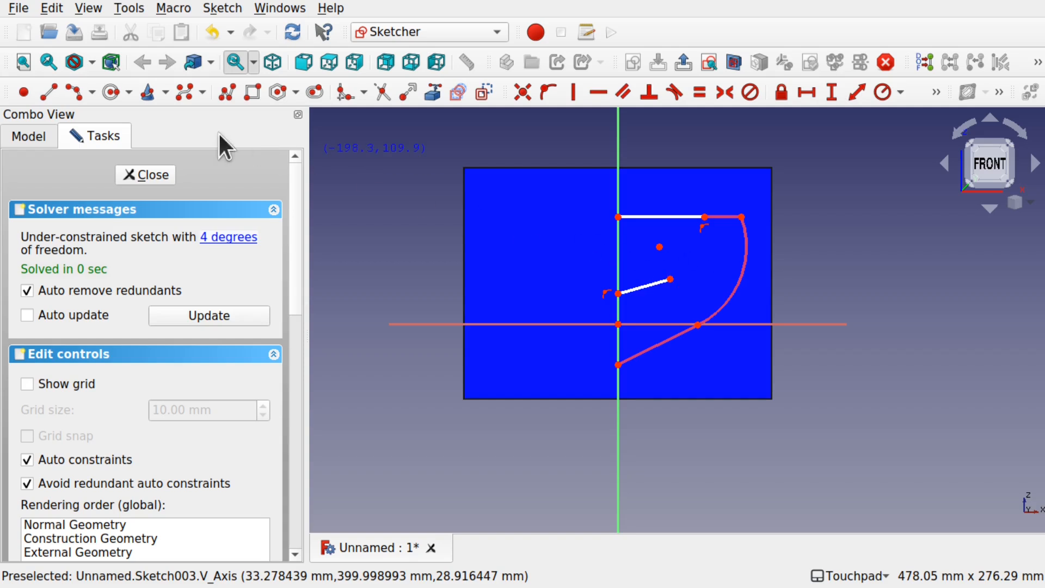
# Step: Draw an arc by end points and rim point from the slanted line's outer end to the outer end of the top line
pyautogui.click(92, 93)
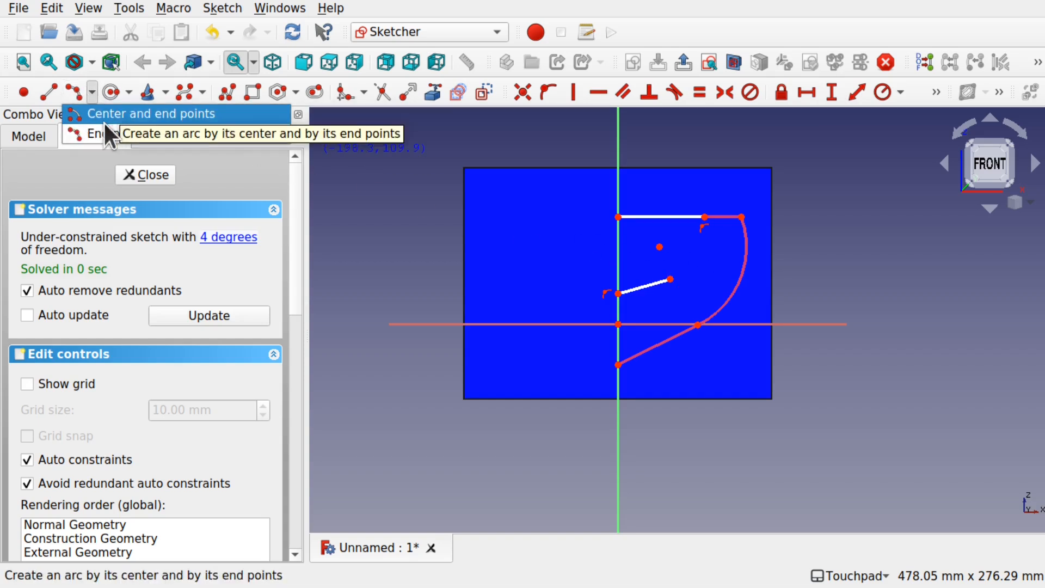
pyautogui.click(139, 133)
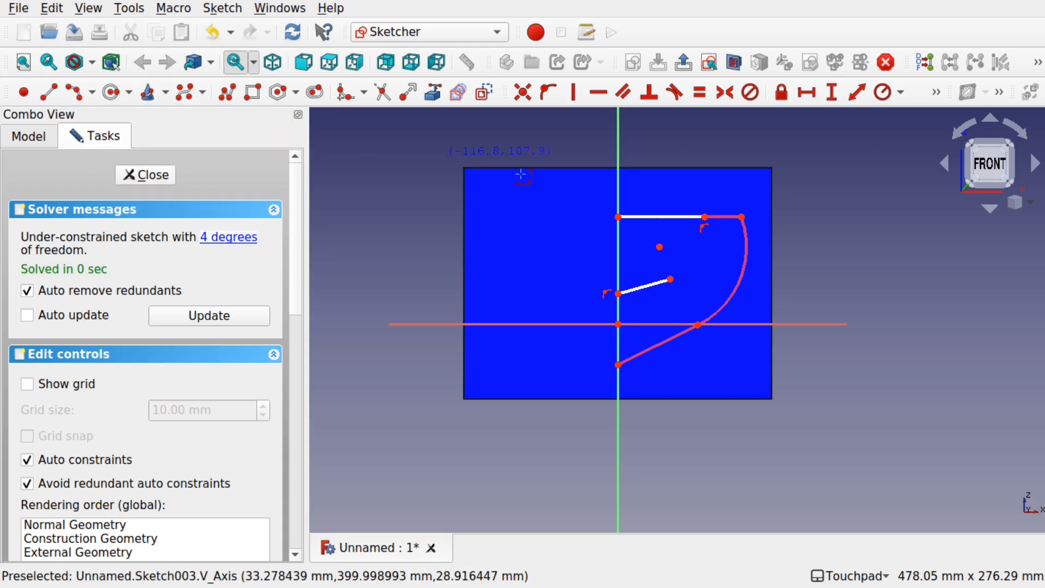
pyautogui.click(671, 279)
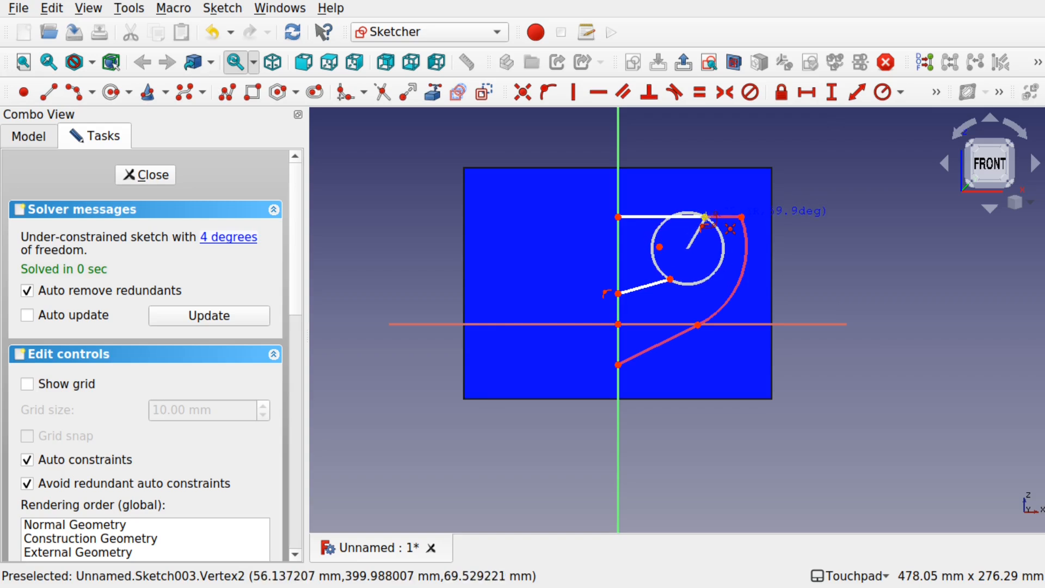
pyautogui.click(706, 217)
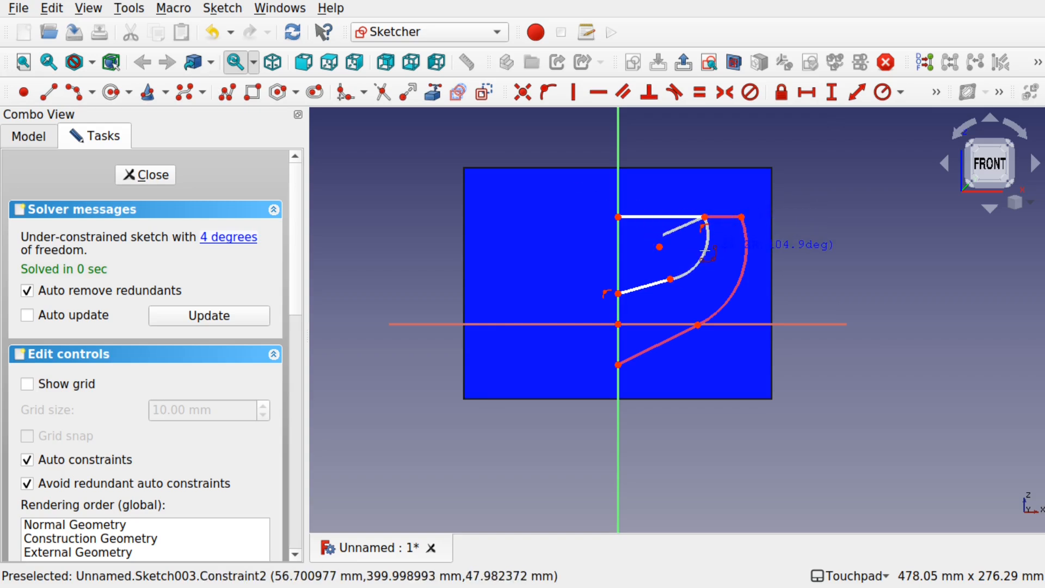
pyautogui.click(703, 250)
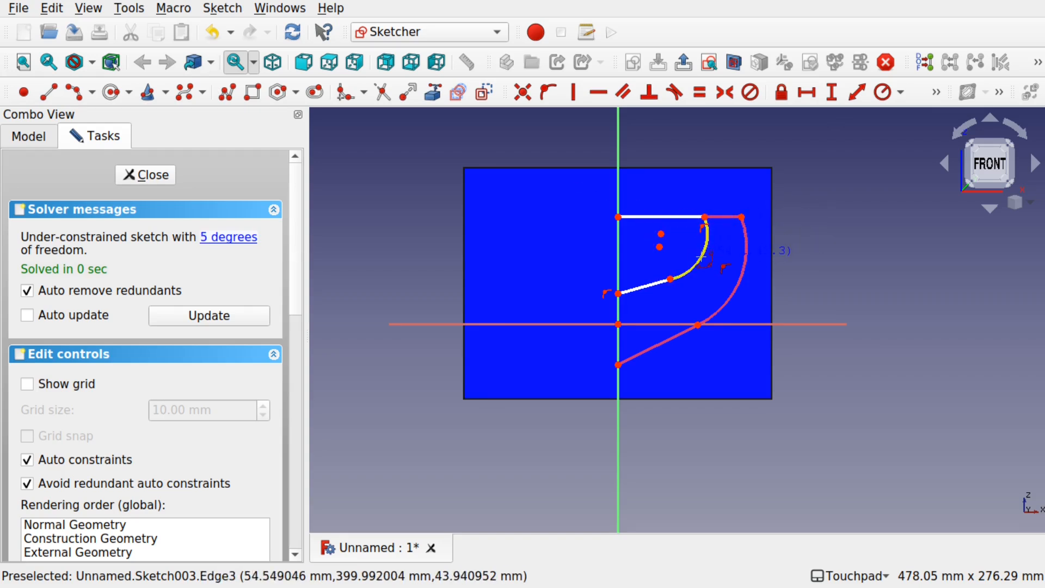
# Step: Constrain the slanted bottom line and the side arc to be tangent
pyautogui.click(657, 283)
pyautogui.click(695, 261)
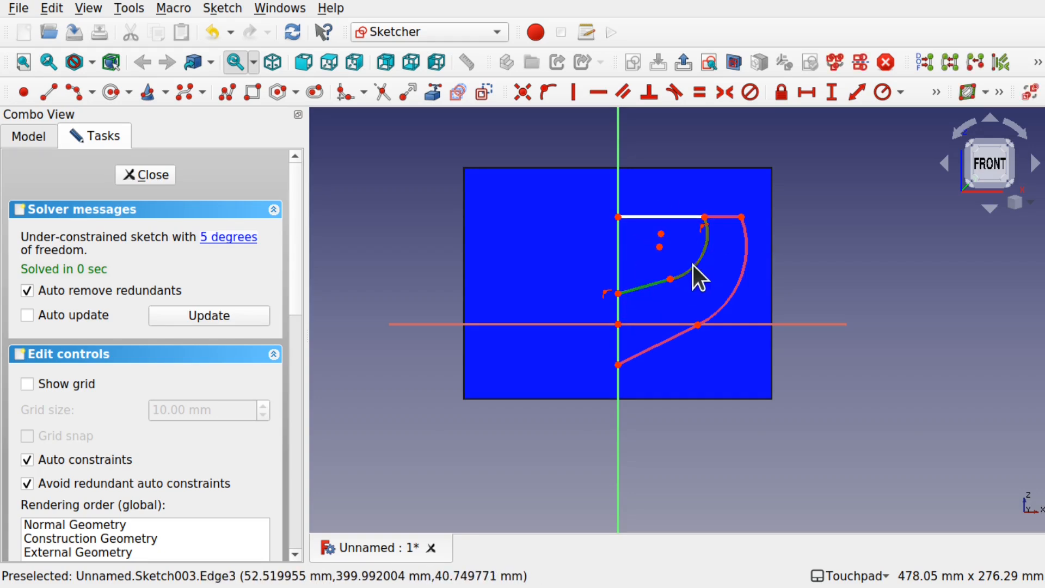
pyautogui.click(675, 95)
pyautogui.click(684, 328)
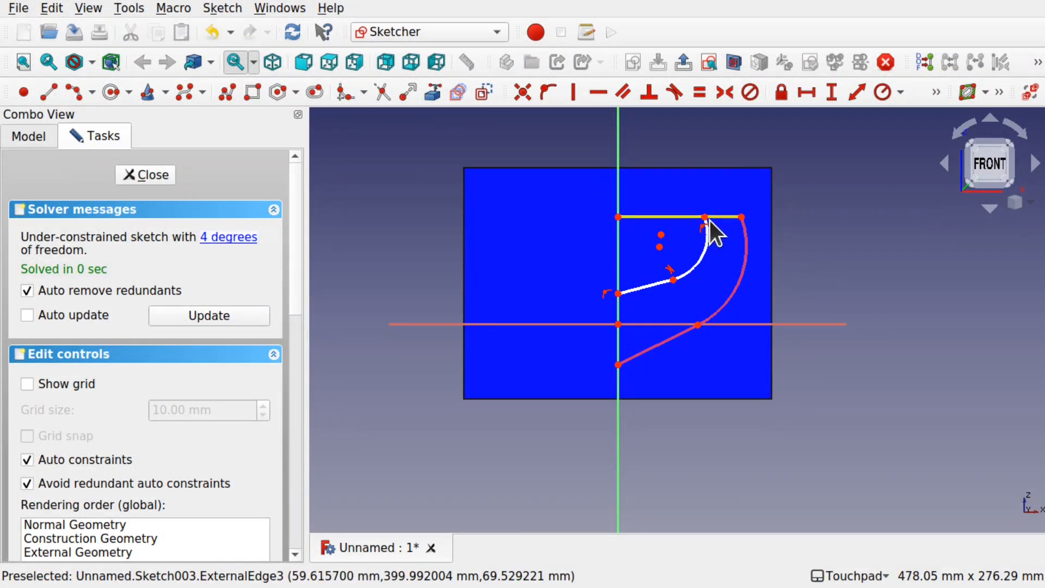
# Step: Mirror the half hull profile, with its top line, arc and slanted line, about the vertical axis
pyautogui.moveTo(593, 205); pyautogui.dragTo(715, 312)
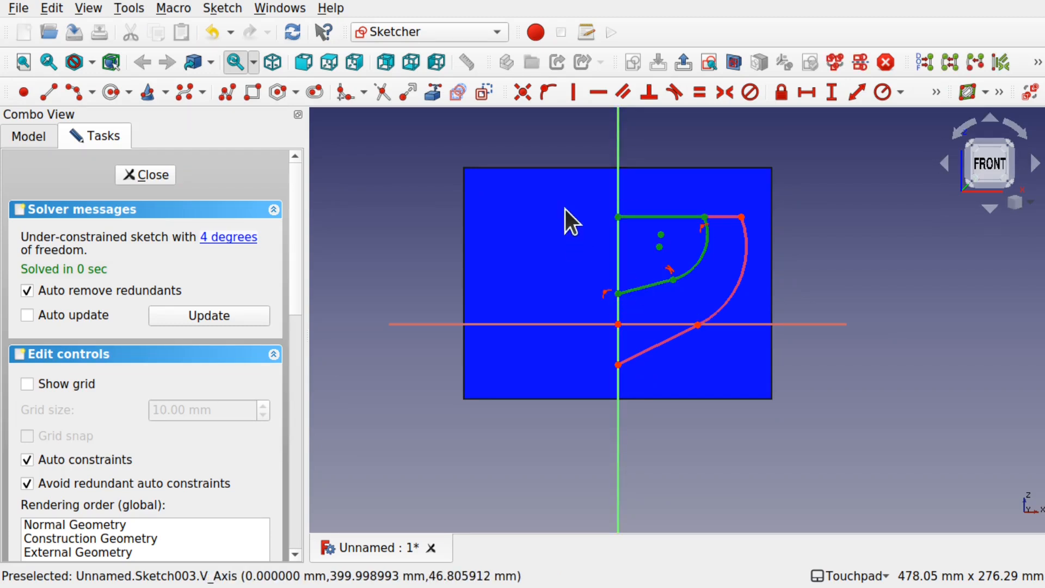
pyautogui.click(619, 136)
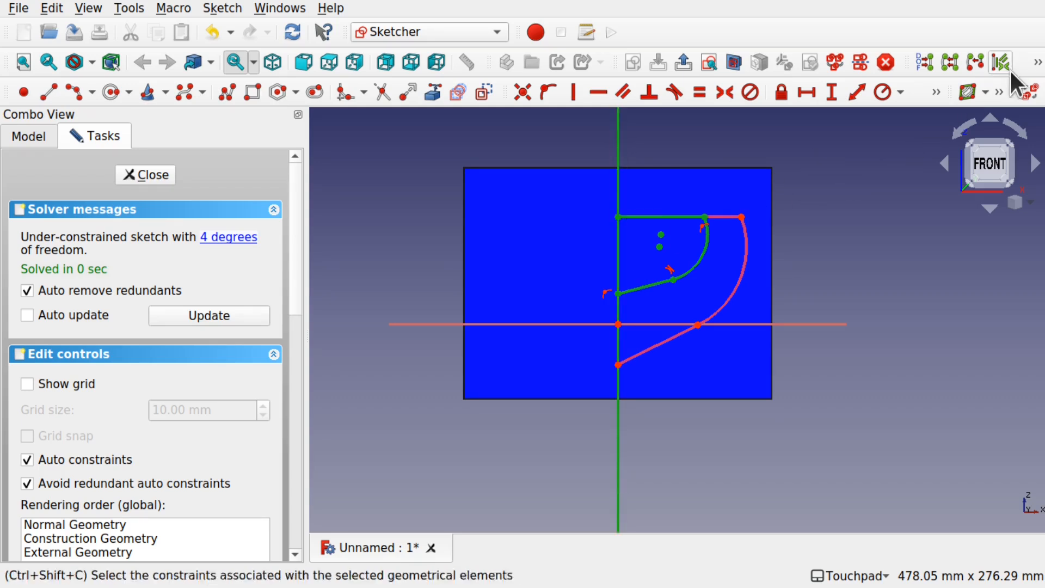
pyautogui.click(1037, 62)
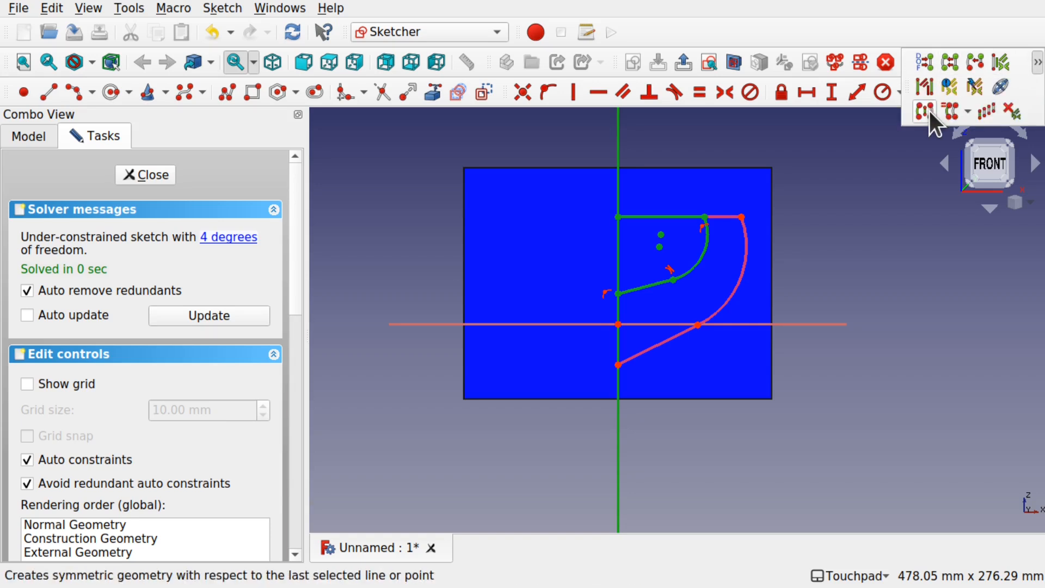
pyautogui.click(925, 112)
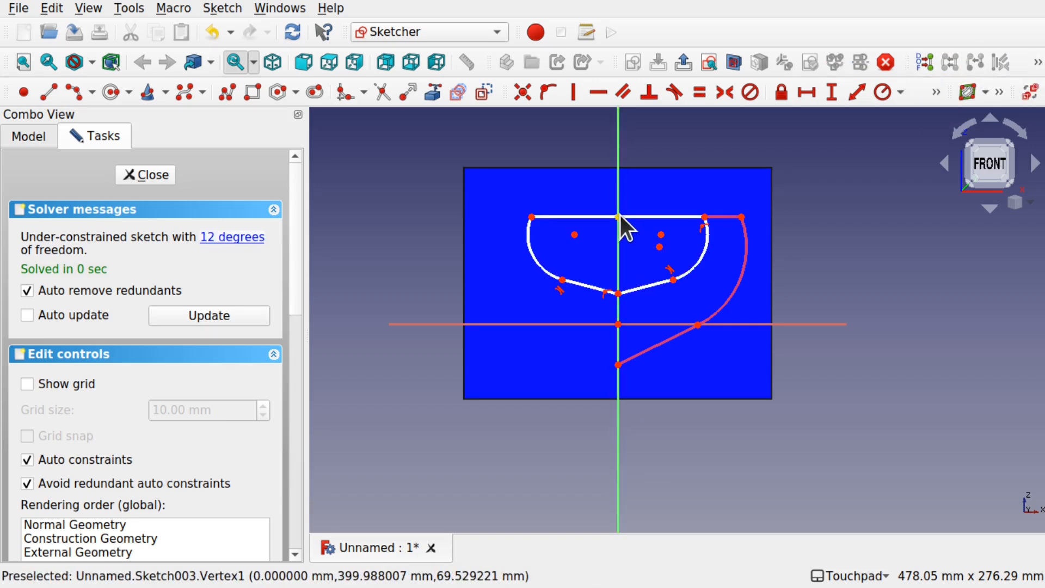
# Step: Make the endpoints of the two top lines coincident where they meet at the vertical axis
pyautogui.scroll(10, 619, 215)
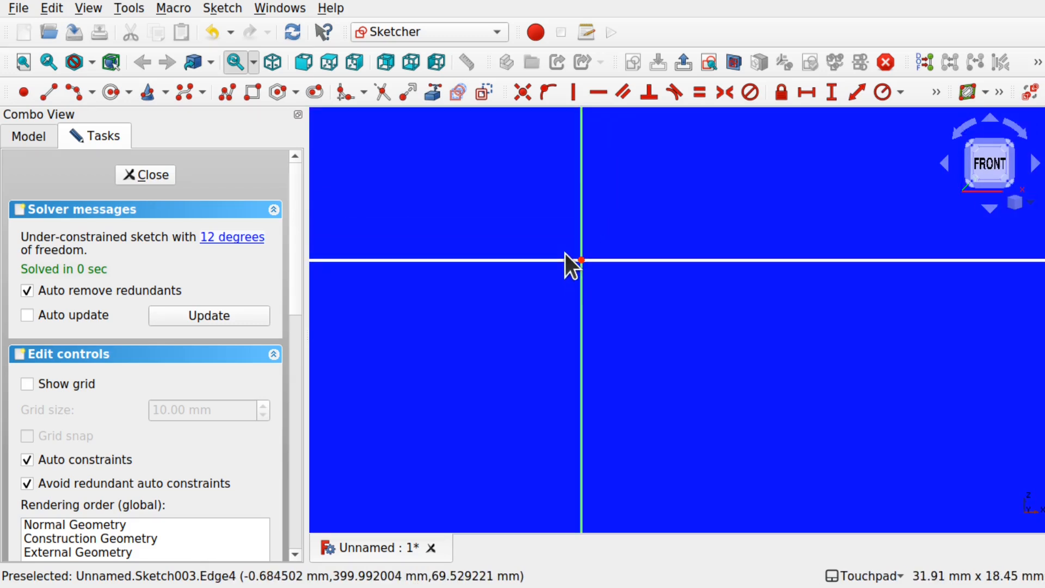
pyautogui.moveTo(563, 243); pyautogui.dragTo(598, 271)
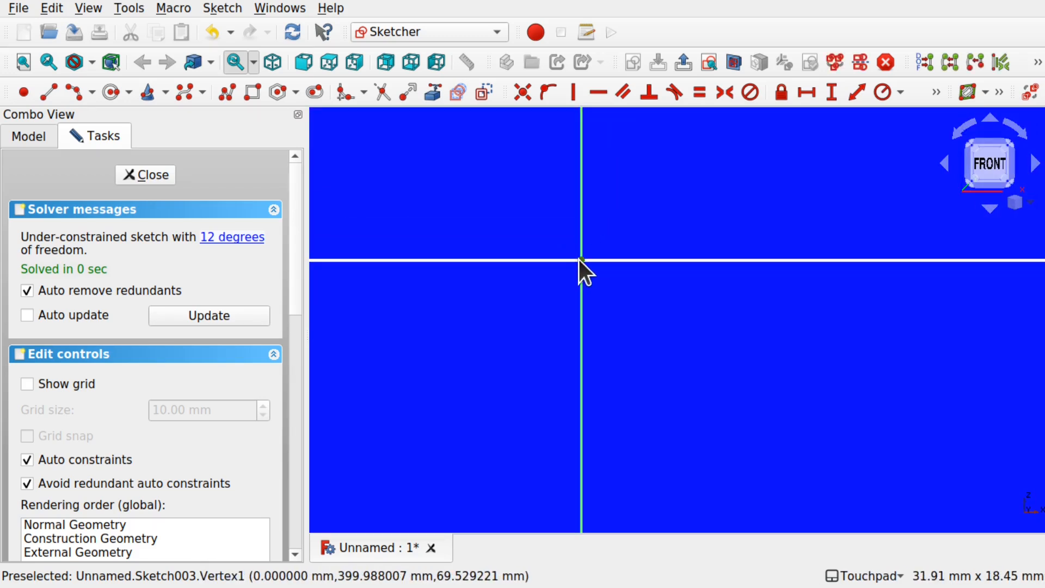
pyautogui.click(526, 90)
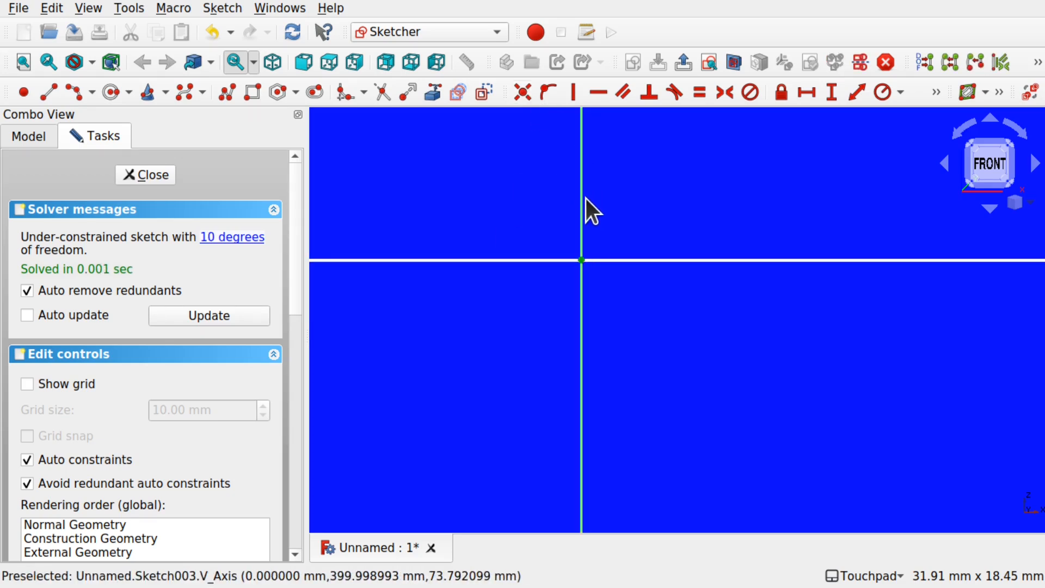
# Step: Try to constrain the top lines' shared point onto the vertical axis, and delete the redundant constraint
pyautogui.click(580, 217)
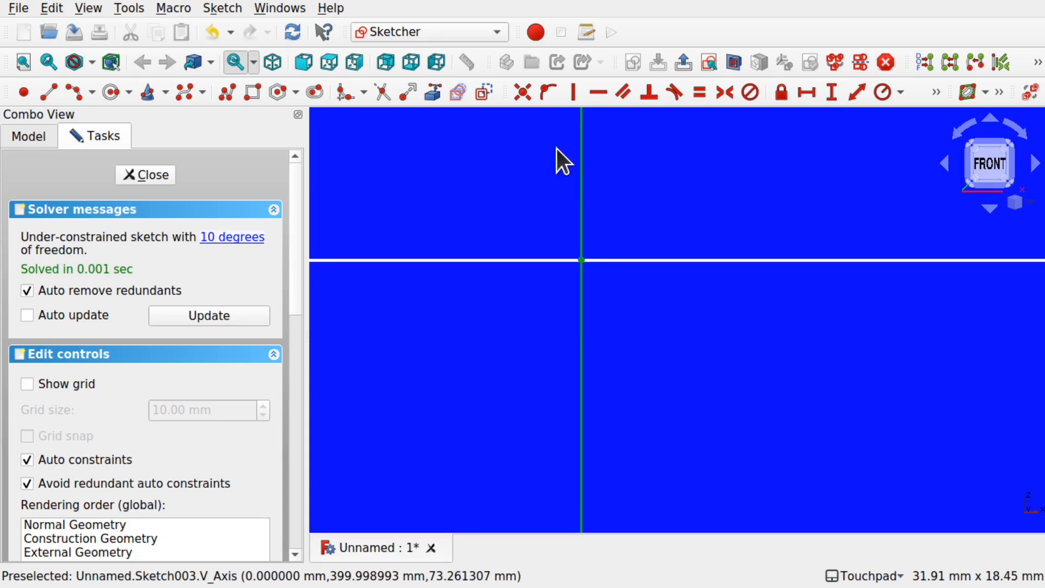
pyautogui.click(542, 88)
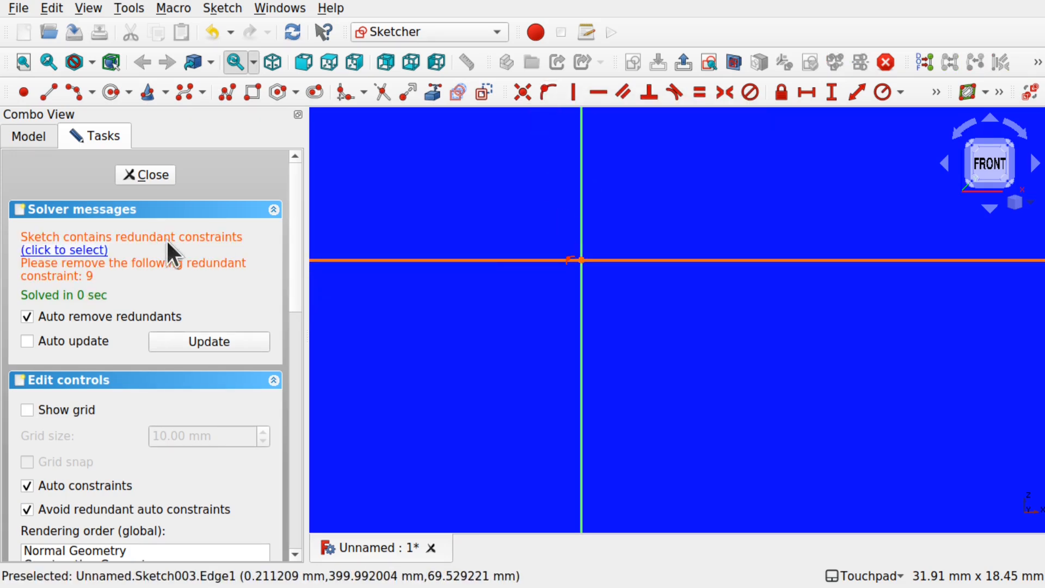
pyautogui.scroll(-1, 629, 292)
pyautogui.scroll(-10, 630, 293)
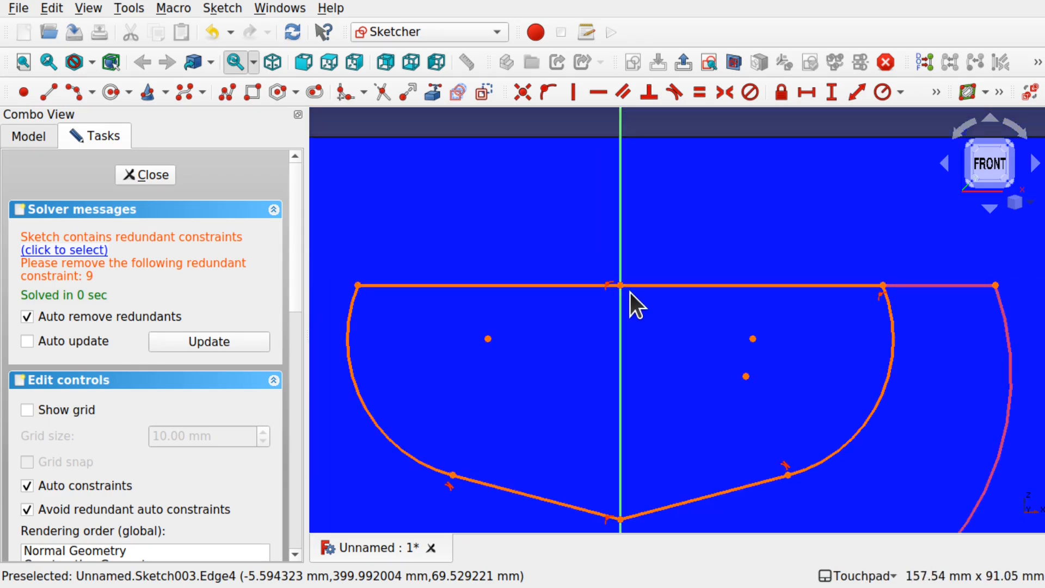
pyautogui.click(92, 250)
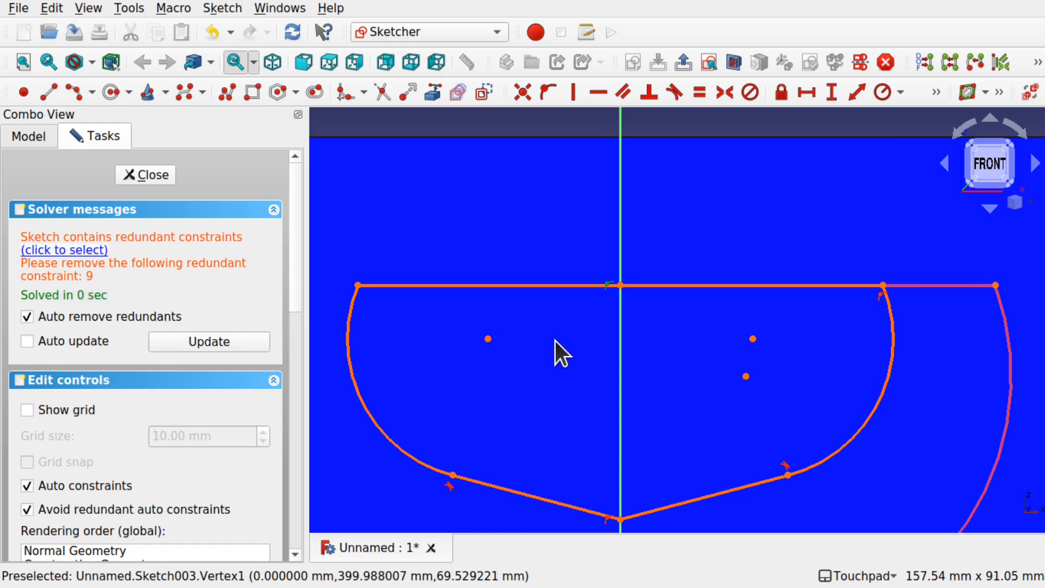
pyautogui.press('Delete')
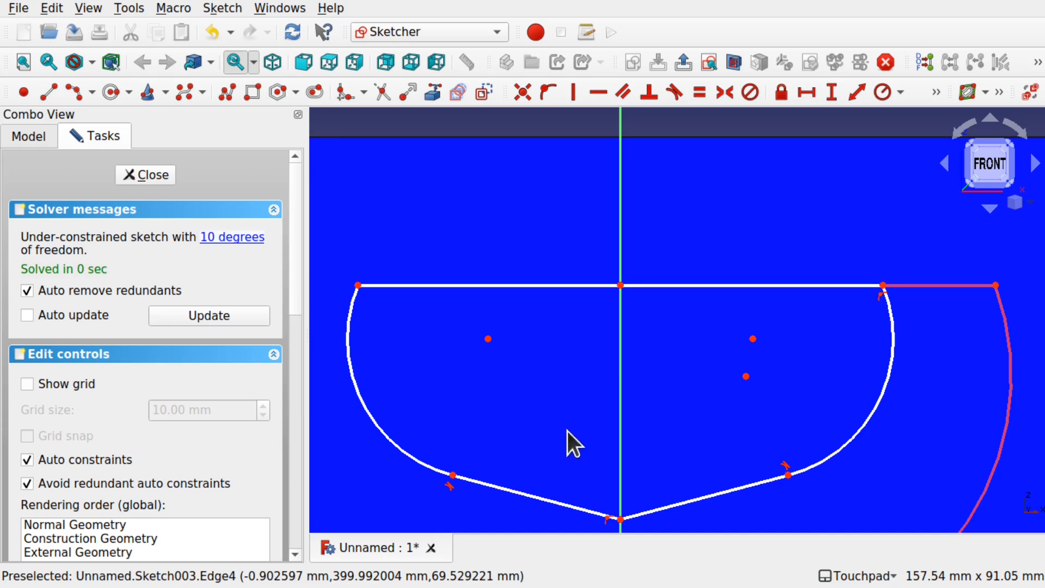
# Step: Make the endpoints of the two slanted lines coincident at the keel point on the vertical axis and close the sketch
pyautogui.moveTo(623, 520); pyautogui.dragTo(620, 488)
pyautogui.hotkey('ctrl', 'z')
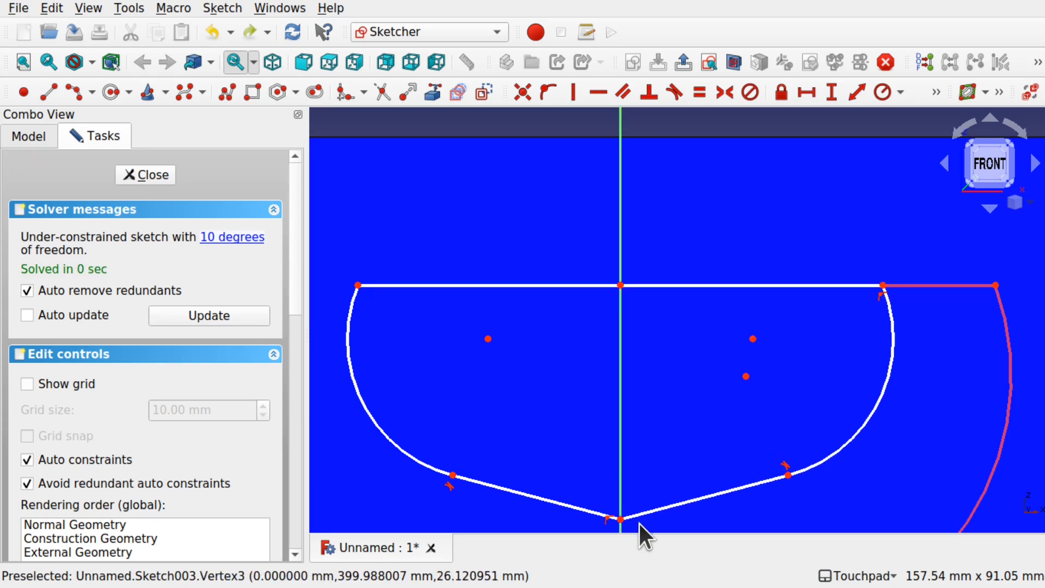
pyautogui.moveTo(608, 494); pyautogui.dragTo(646, 539)
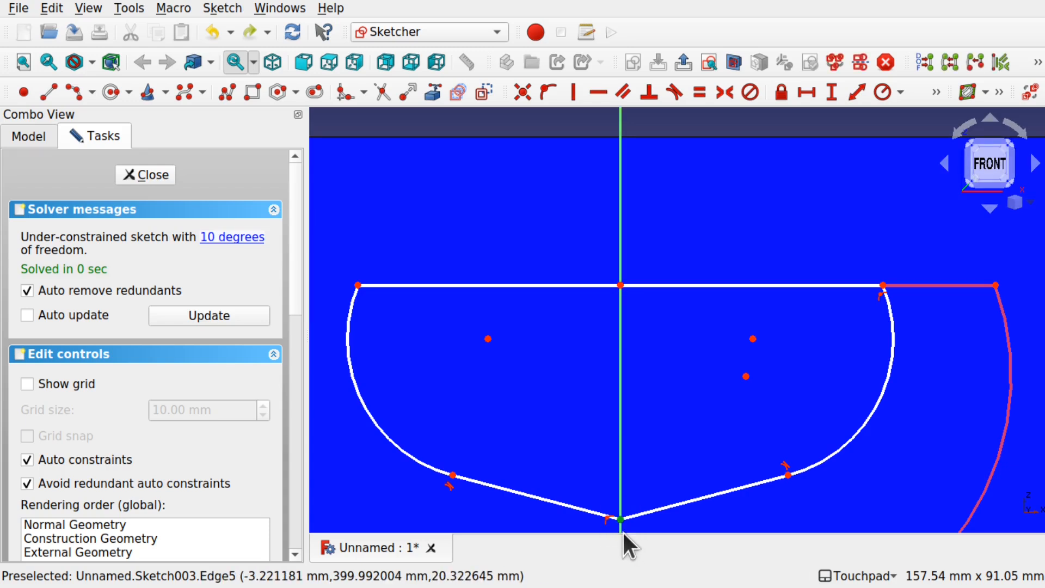
pyautogui.click(521, 92)
pyautogui.scroll(-4, 599, 372)
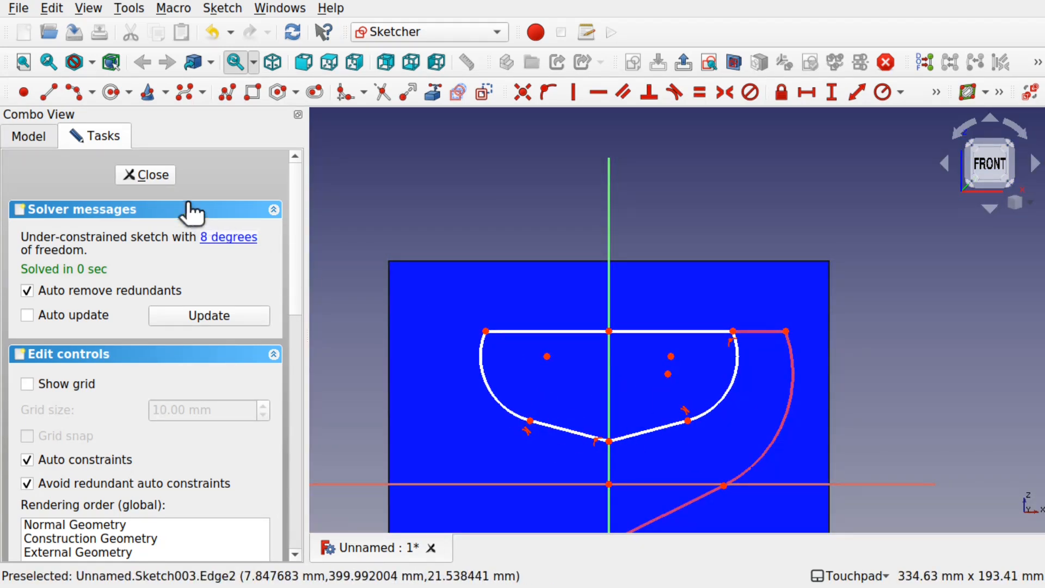
pyautogui.press('Escape')
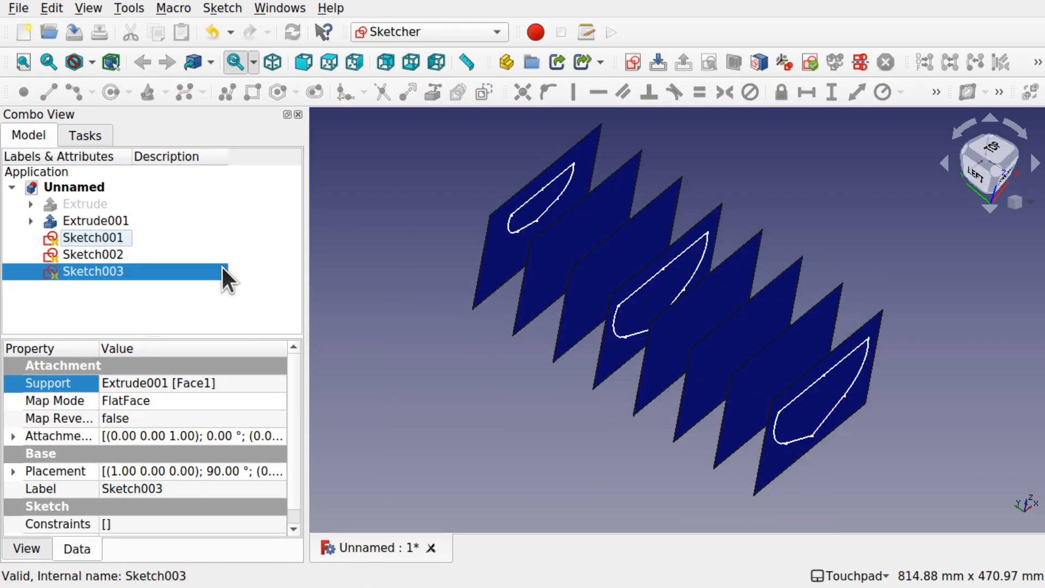
# Step: Hide the Extrude001 rib planes and switch to the Part workbench
pyautogui.click(80, 220)
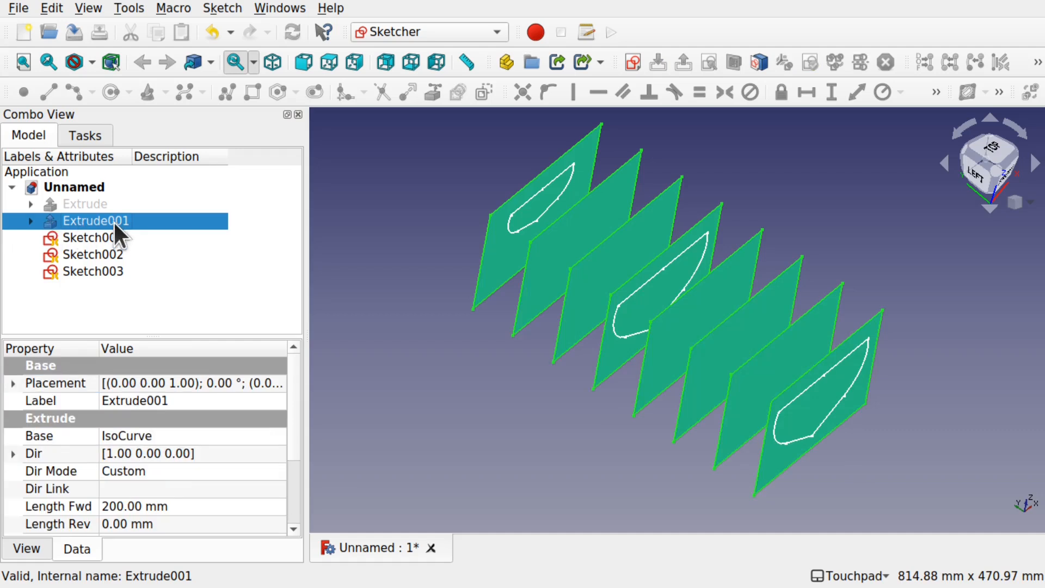
pyautogui.press('space')
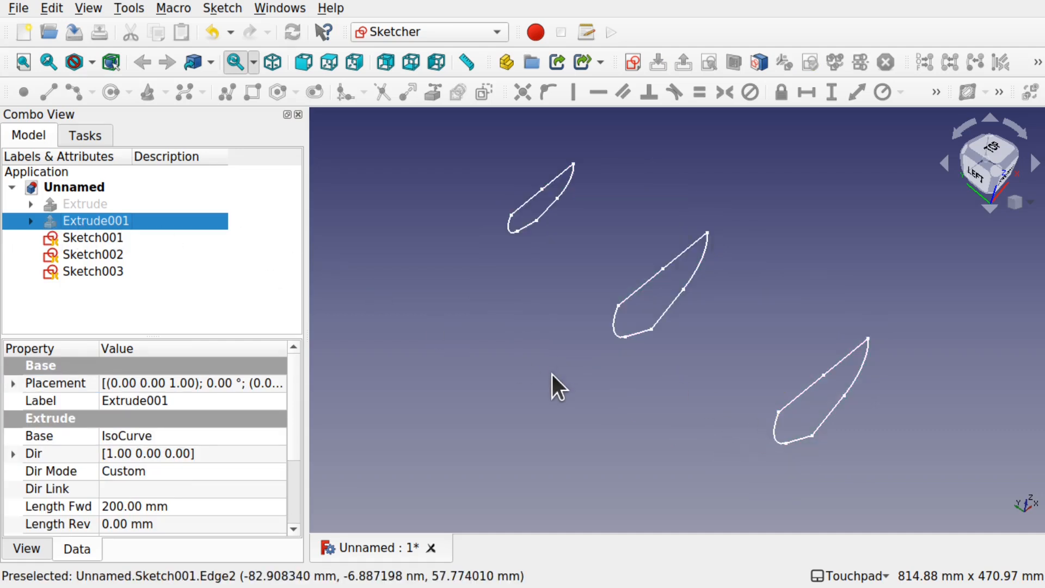
pyautogui.click(443, 314)
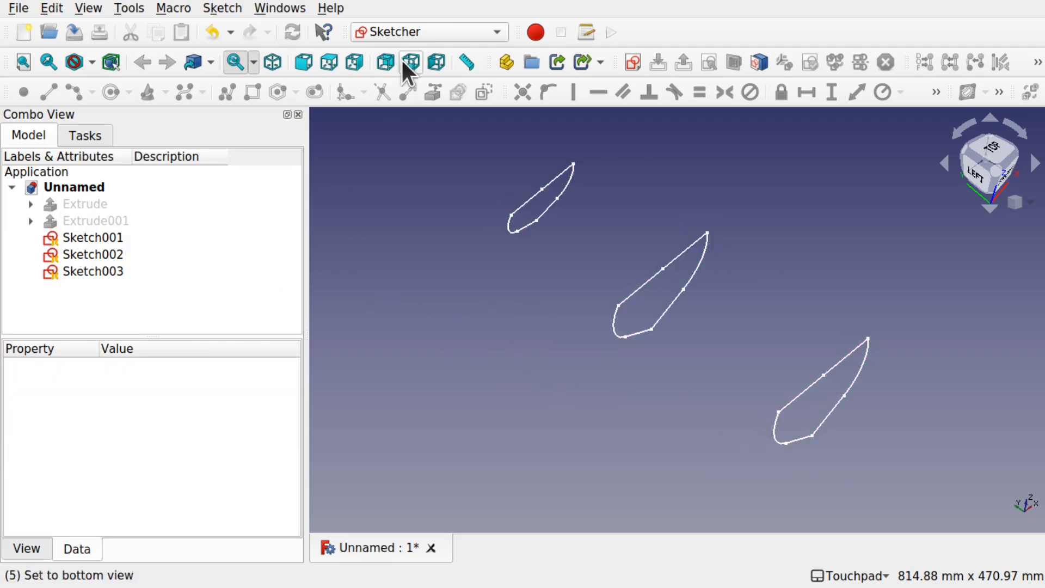
pyautogui.click(435, 32)
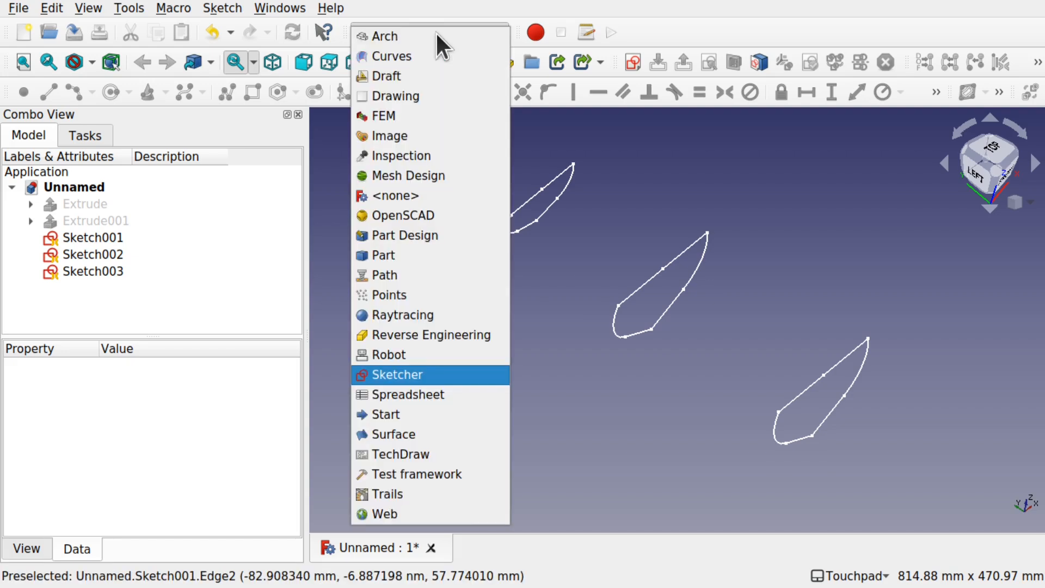
pyautogui.click(429, 256)
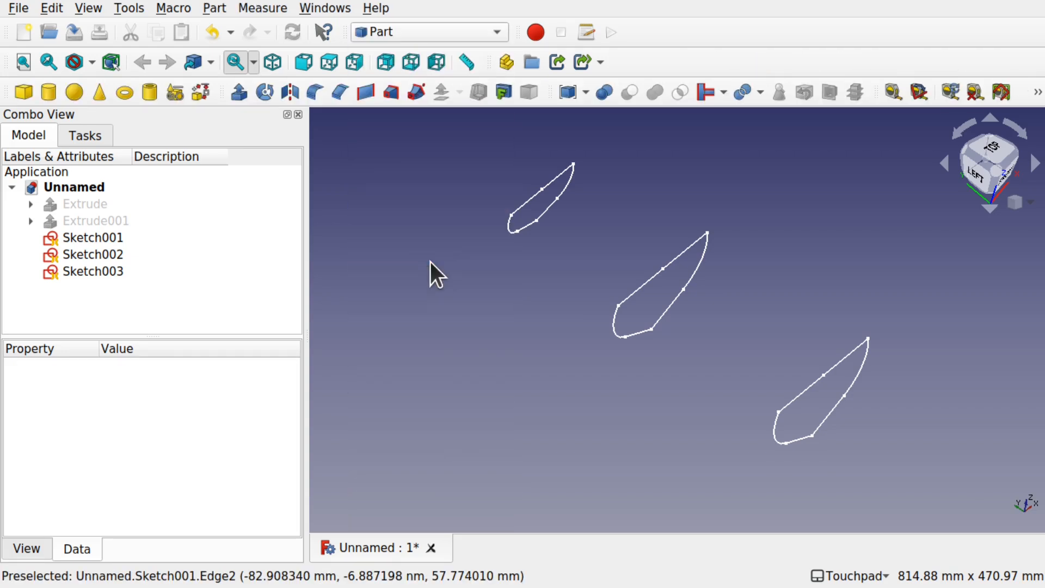
# Step: Highlight Sketch001, Sketch002 and Sketch003 one after another to identify their hull profiles, and clear the selection
pyautogui.click(83, 238)
pyautogui.click(132, 254)
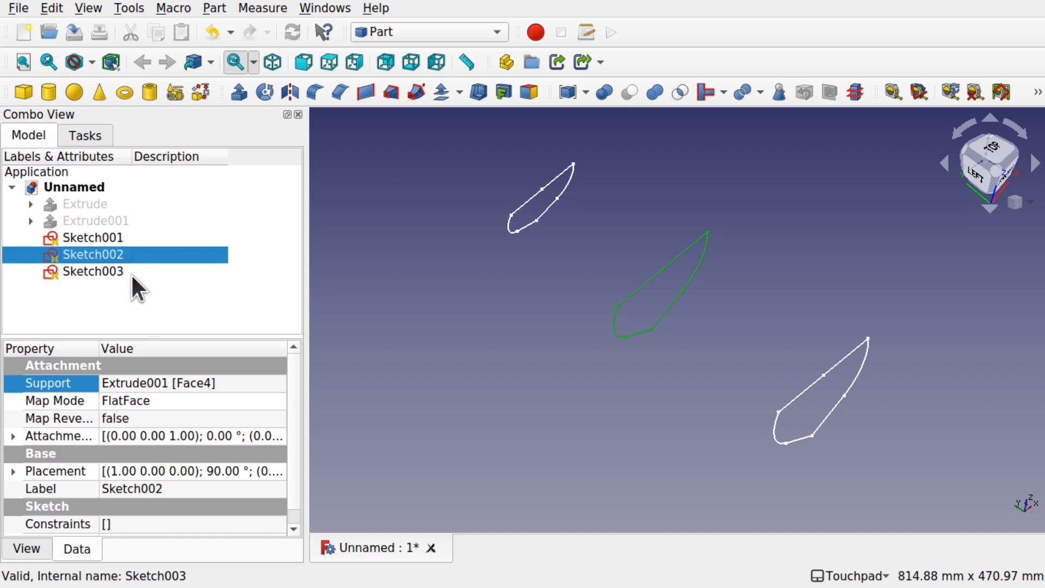
pyautogui.click(117, 271)
pyautogui.click(89, 292)
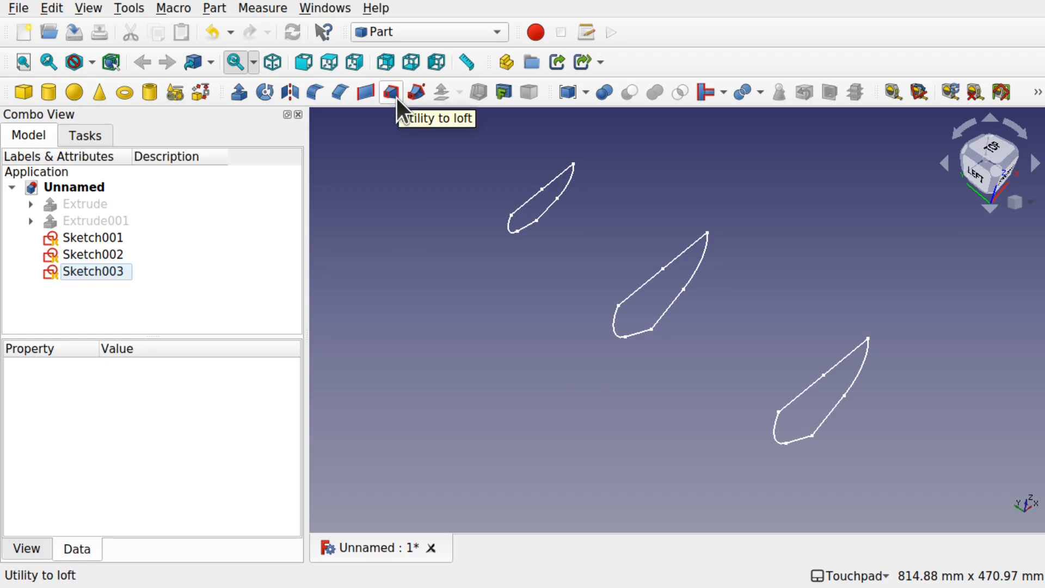
# Step: Create a loft through the profiles Sketch001, Sketch002 and Sketch003, in that order
pyautogui.click(213, 9)
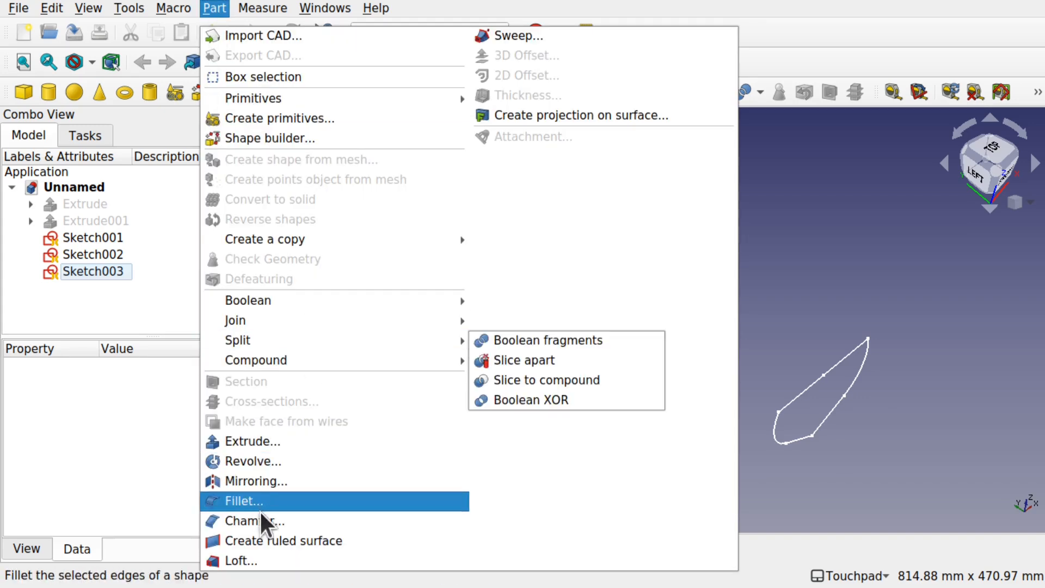
pyautogui.click(259, 560)
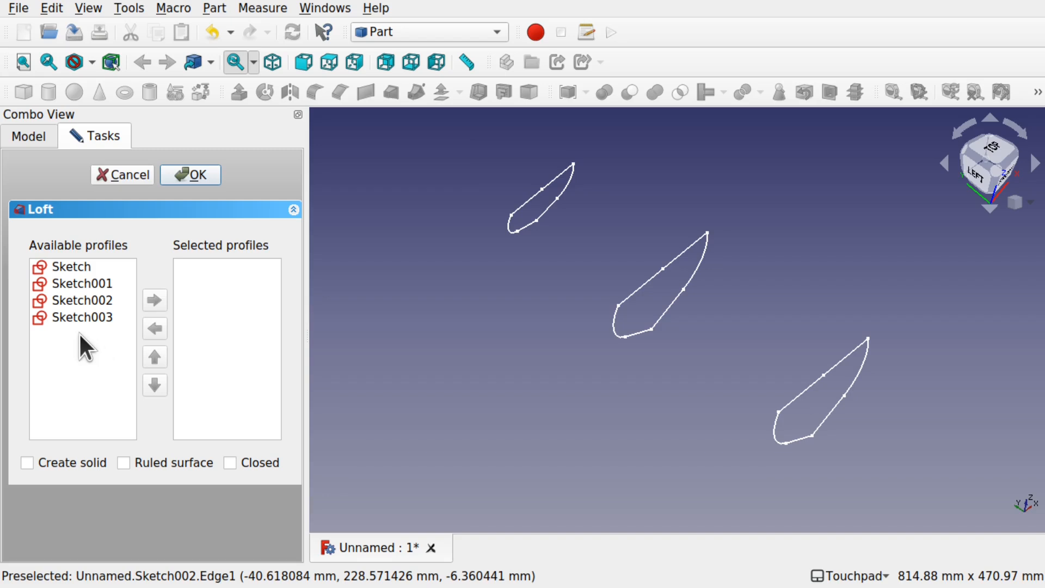
pyautogui.click(89, 283)
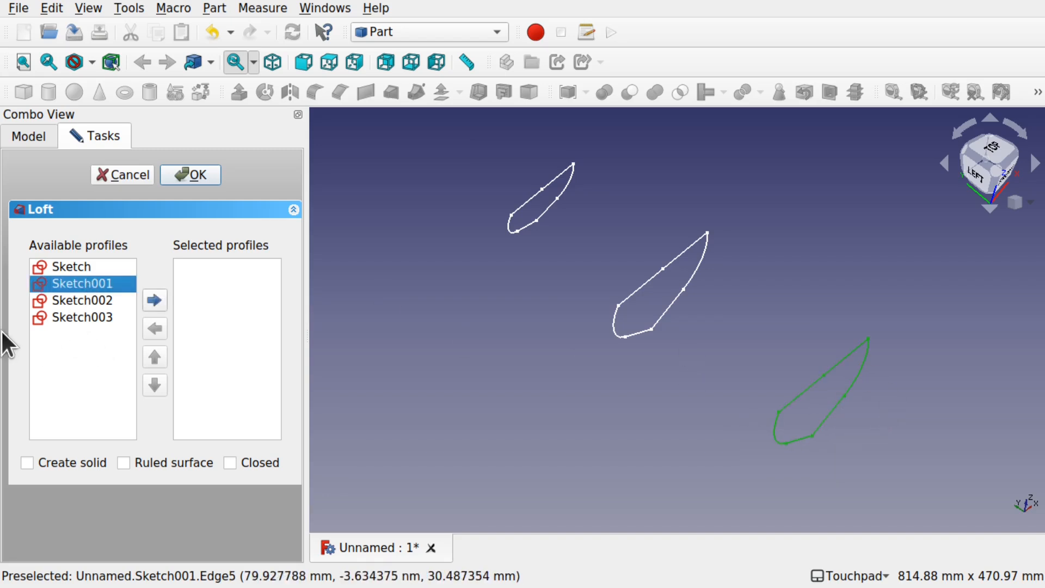
pyautogui.click(155, 300)
pyautogui.click(98, 283)
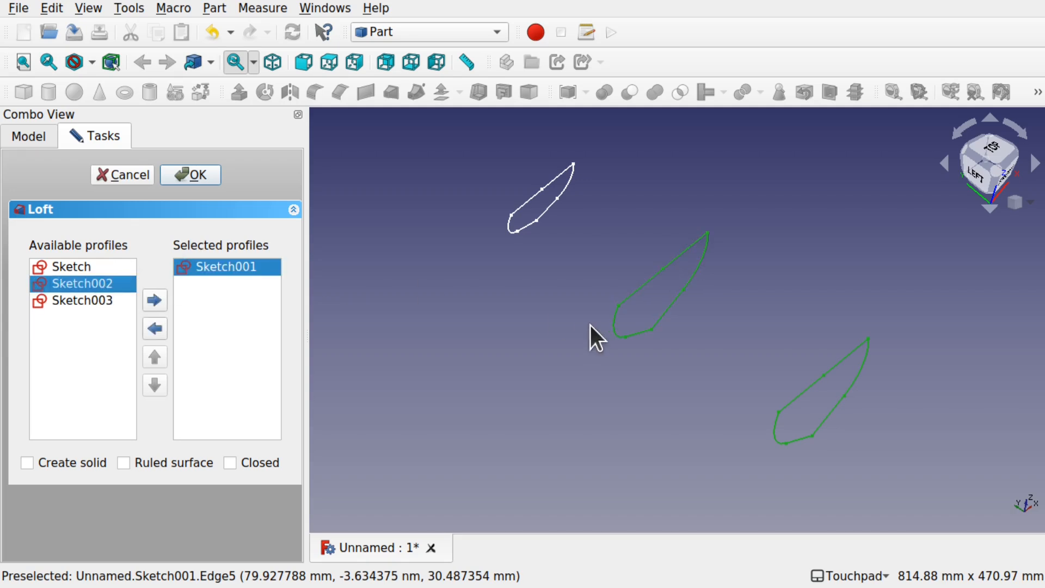
pyautogui.click(158, 300)
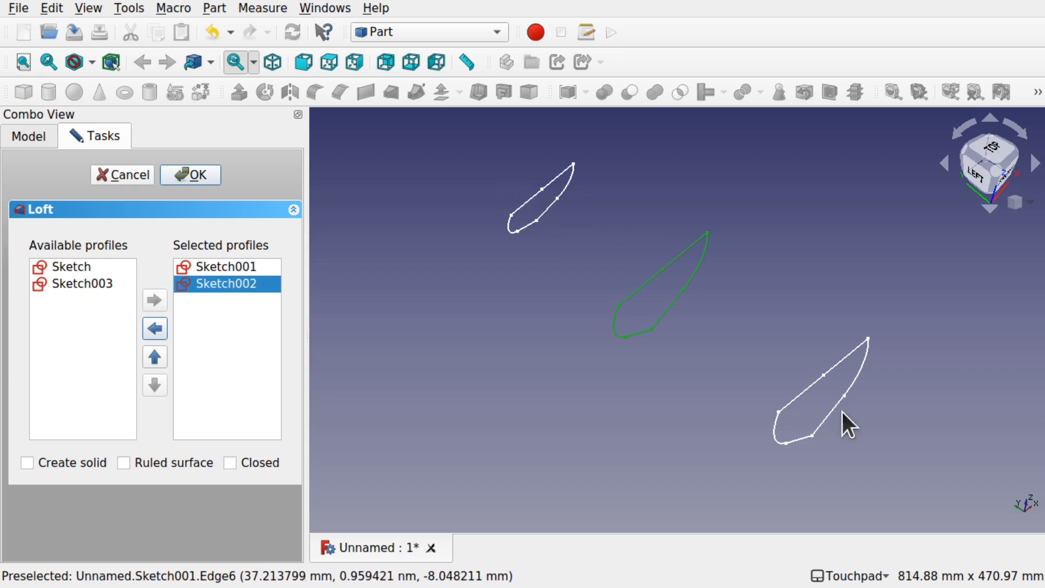
pyautogui.click(77, 284)
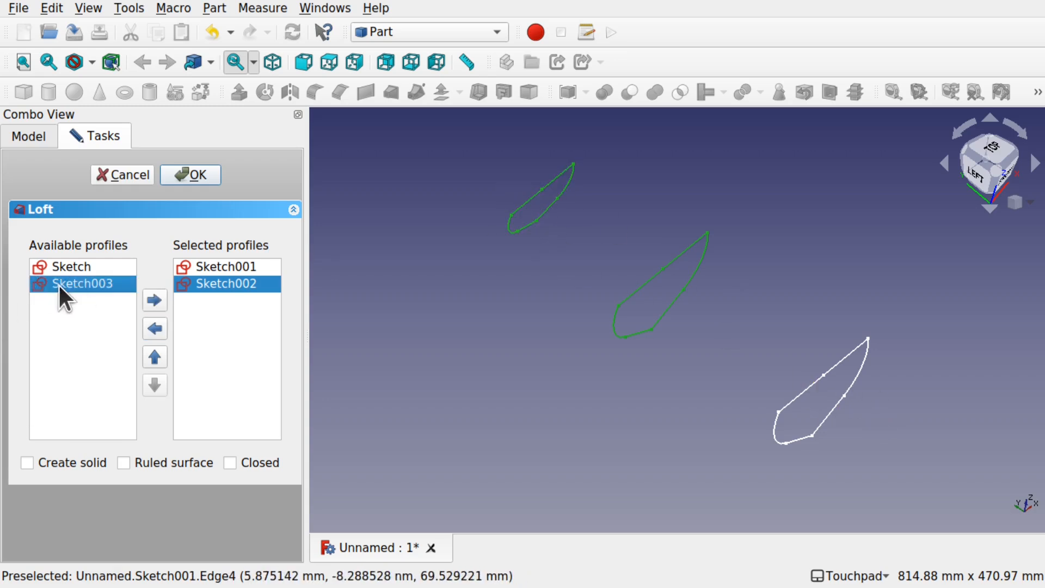
pyautogui.click(149, 300)
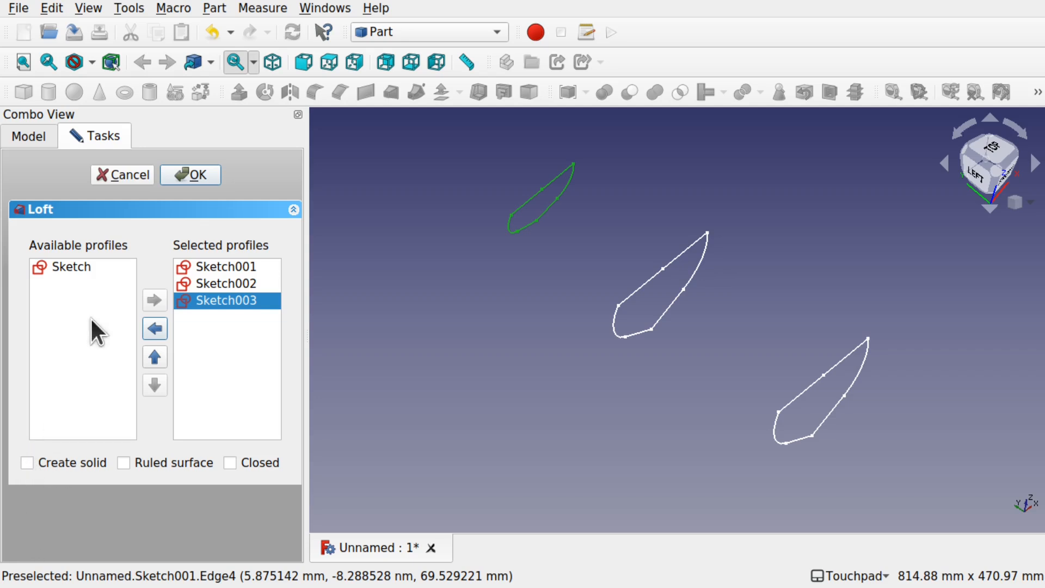
pyautogui.click(188, 174)
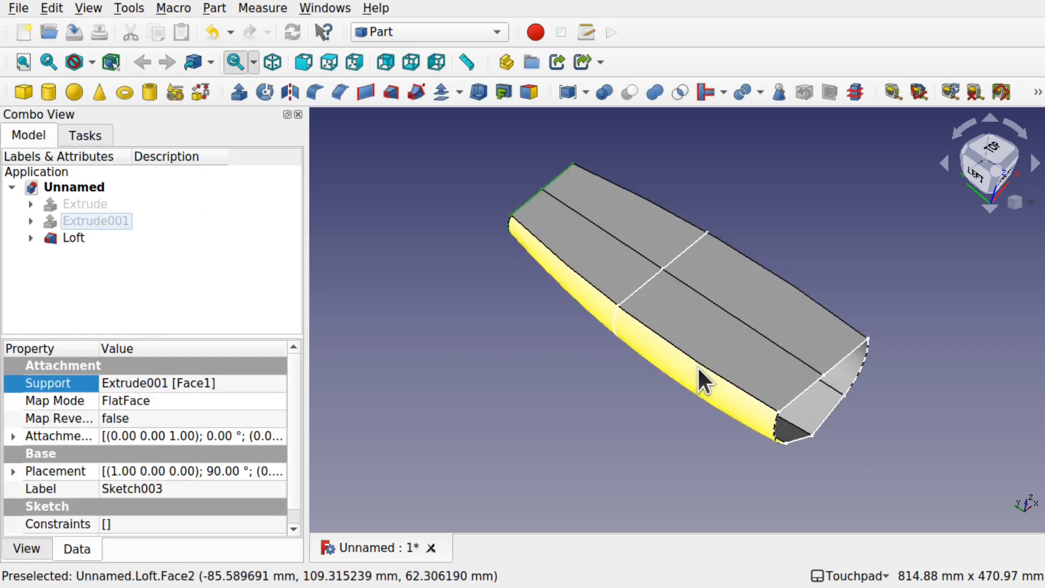
# Step: Make the Loft hull a solid by setting its Solid property to true, and clear the selection
pyautogui.keyDown('alt'); pyautogui.moveTo(845, 388); pyautogui.dragTo(783, 322); pyautogui.keyUp('alt')
pyautogui.keyDown('alt'); pyautogui.moveTo(754, 406); pyautogui.dragTo(766, 381); pyautogui.keyUp('alt')
pyautogui.click(73, 238)
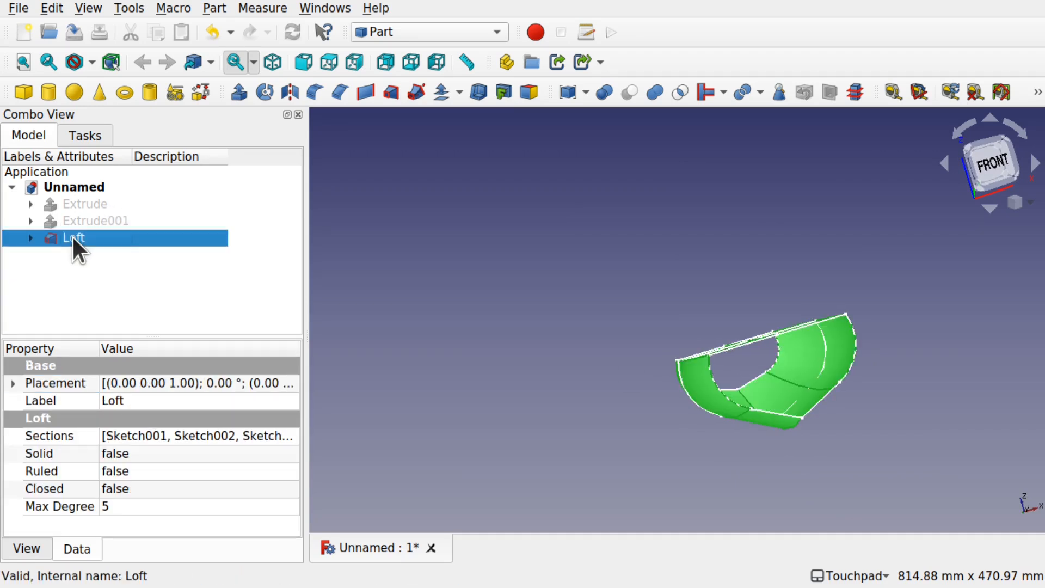
pyautogui.click(134, 455)
pyautogui.click(133, 455)
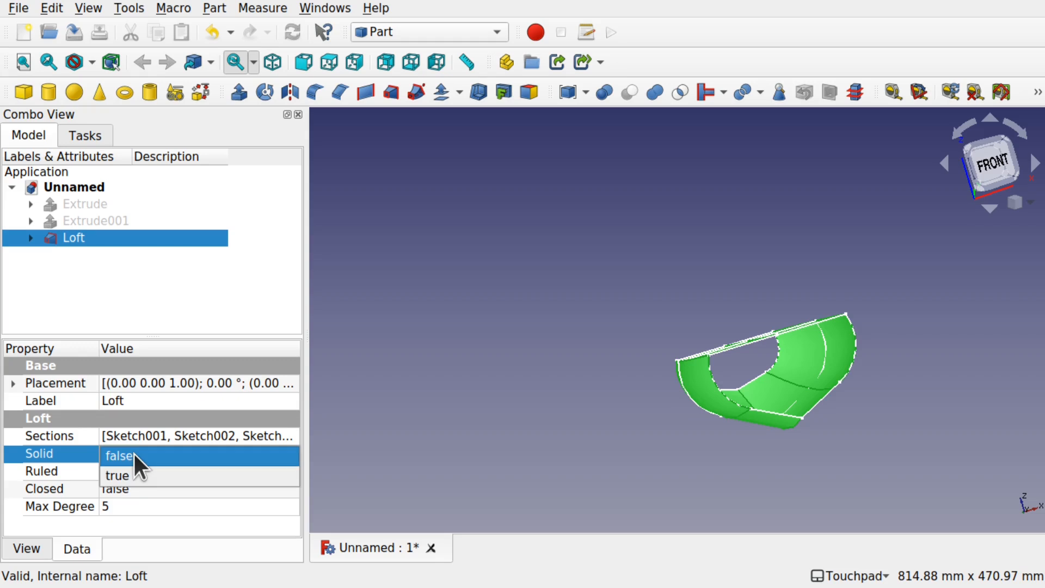
pyautogui.click(158, 474)
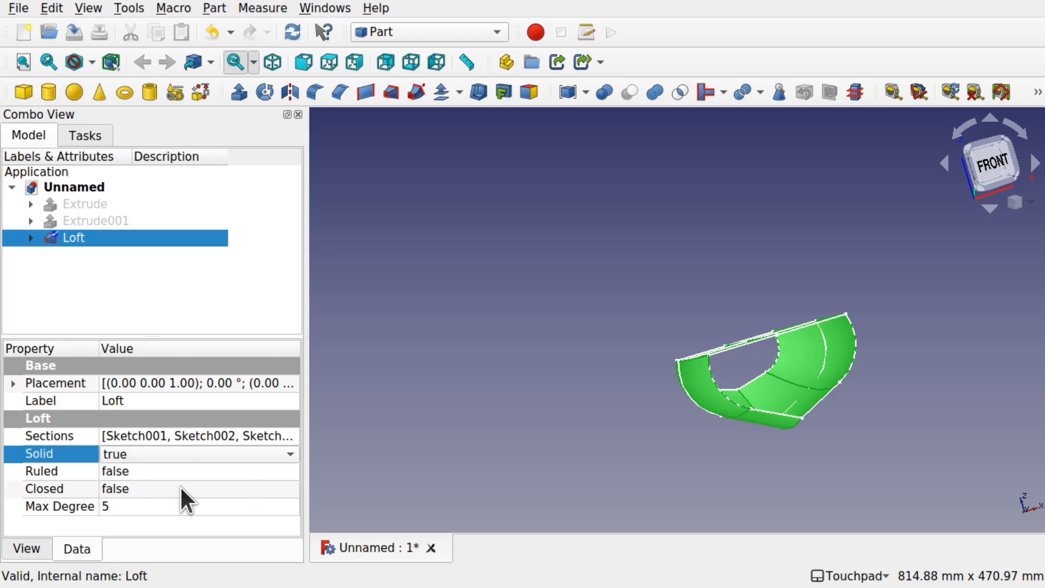
pyautogui.click(763, 452)
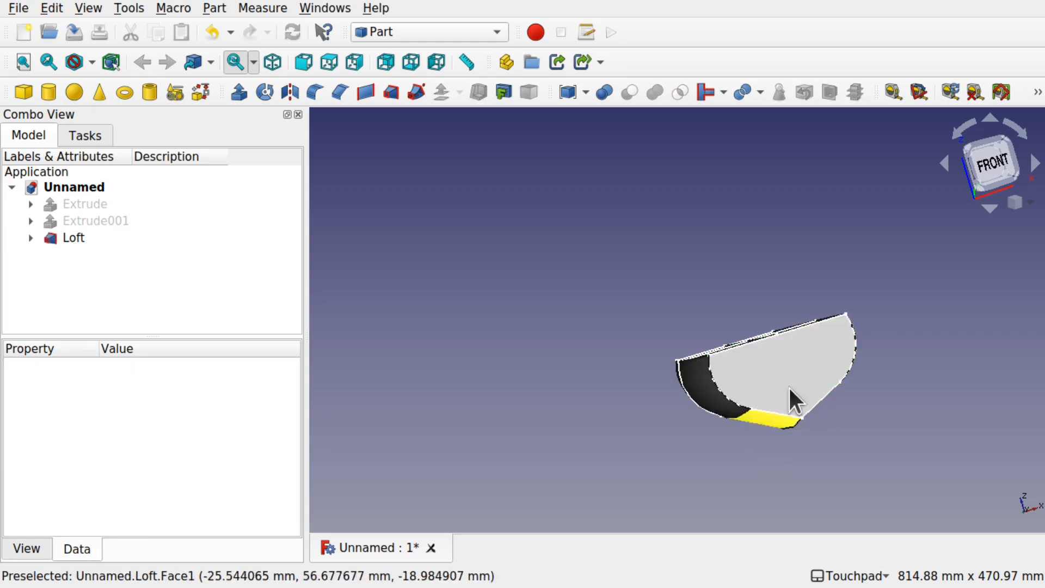
pyautogui.keyDown('alt'); pyautogui.moveTo(652, 384); pyautogui.dragTo(576, 346); pyautogui.keyUp('alt')
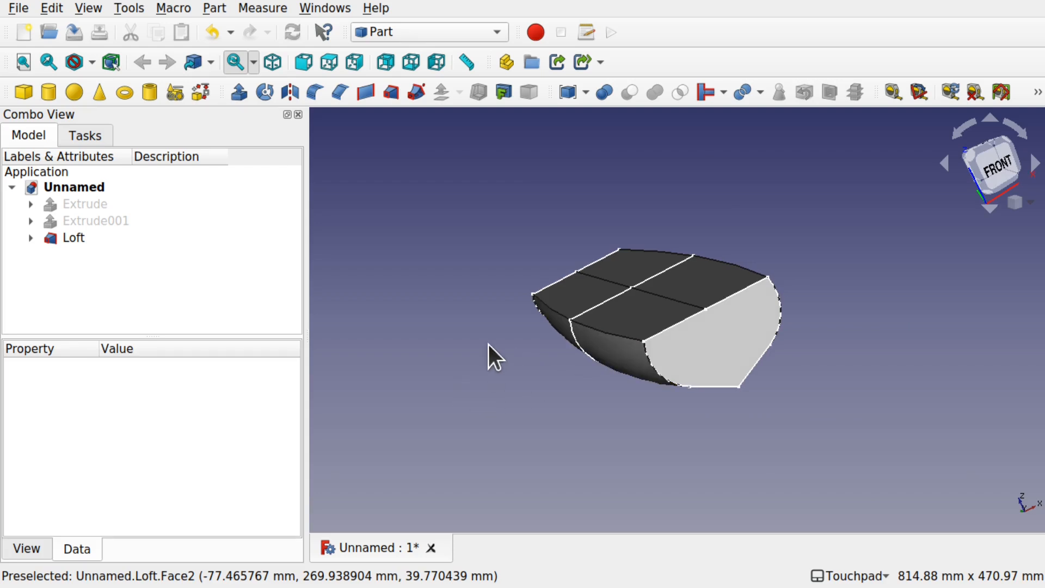
# Step: Show the Extrude001 rib planes again around the lofted hull
pyautogui.click(89, 221)
pyautogui.press('space')
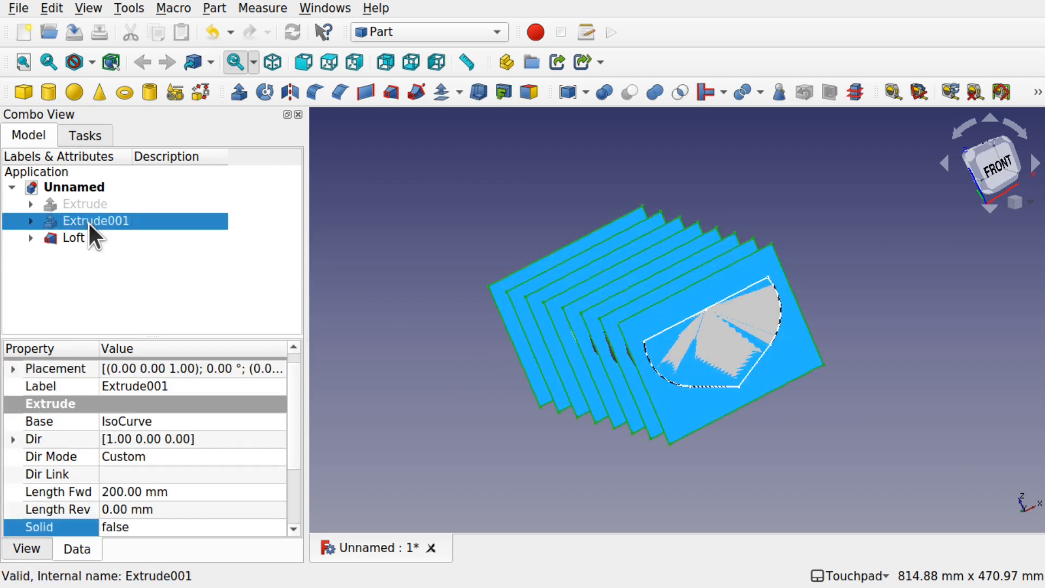
pyautogui.keyDown('alt'); pyautogui.moveTo(638, 290); pyautogui.dragTo(664, 384); pyautogui.keyUp('alt')
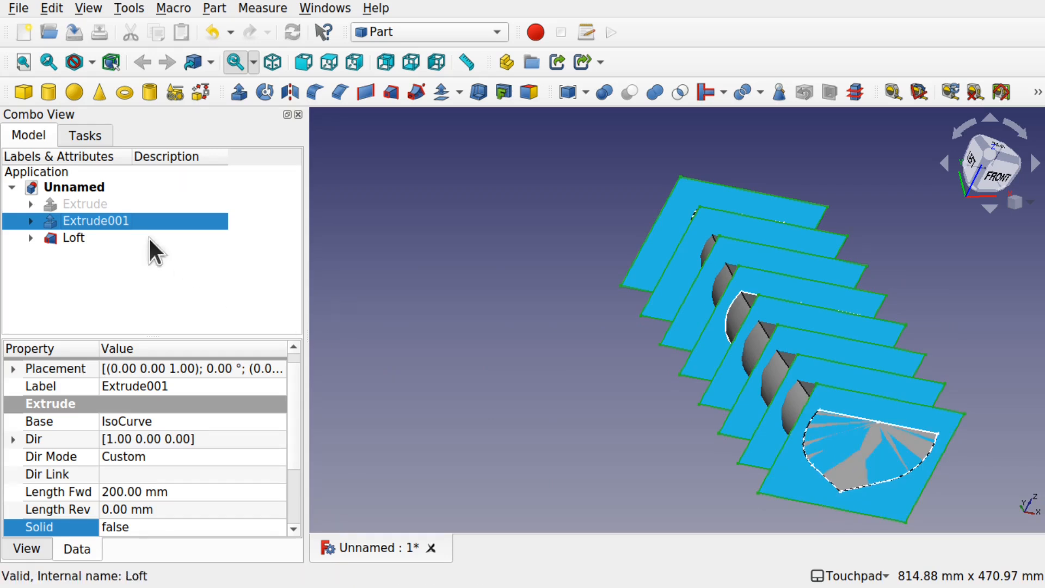
# Step: Expand Extrude001 to reveal its base, and toggle the visibility of the original Extrude on and off to identify it
pyautogui.click(31, 220)
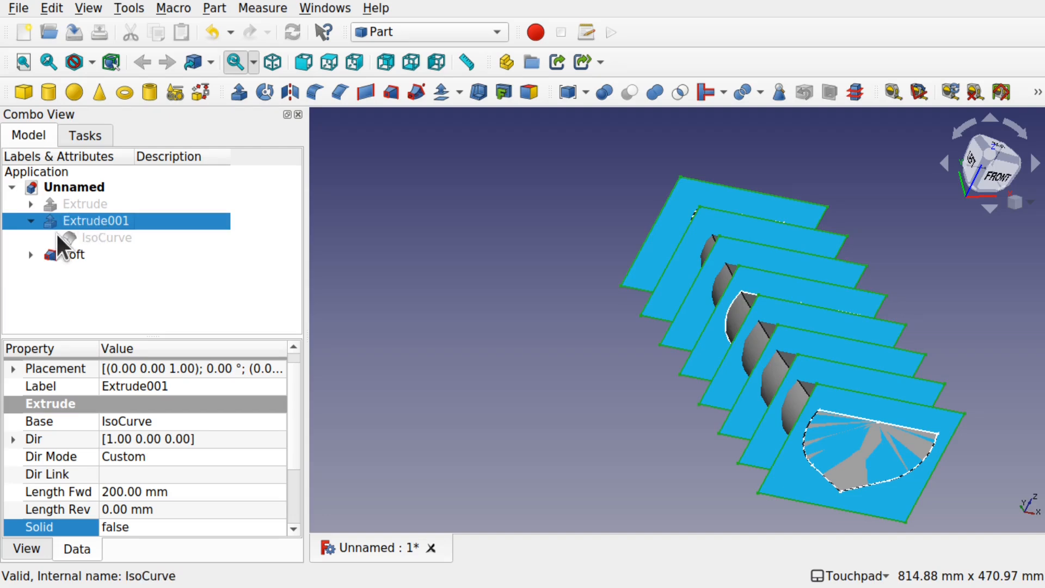
pyautogui.click(82, 203)
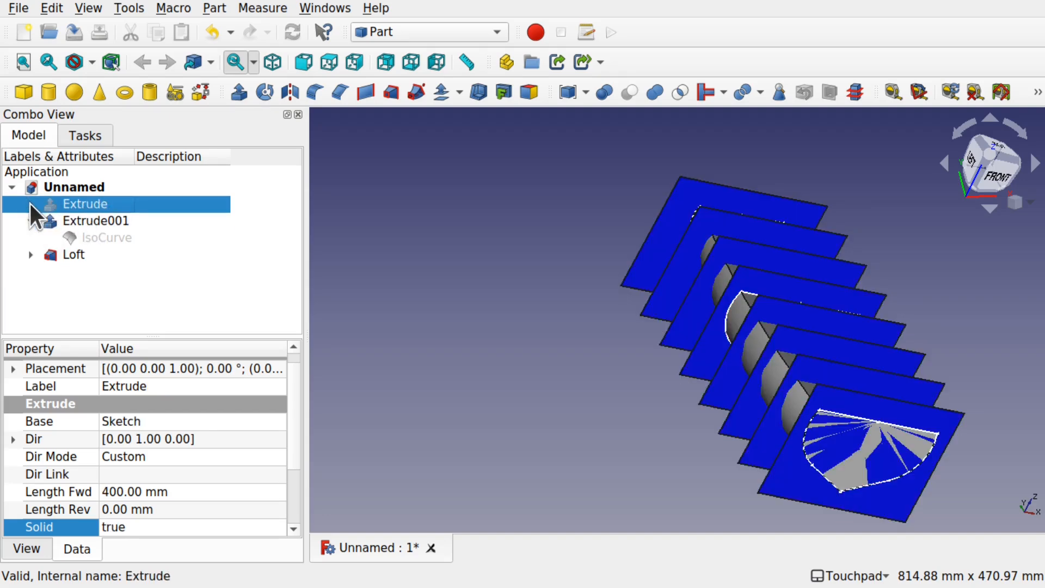
pyautogui.press('space')
pyautogui.press('space')
pyautogui.press('space')
pyautogui.press('space')
# Step: Edit the base Sketch under Extrude, set the rectangle's width to 300 mm, and close the sketch
pyautogui.click(31, 204)
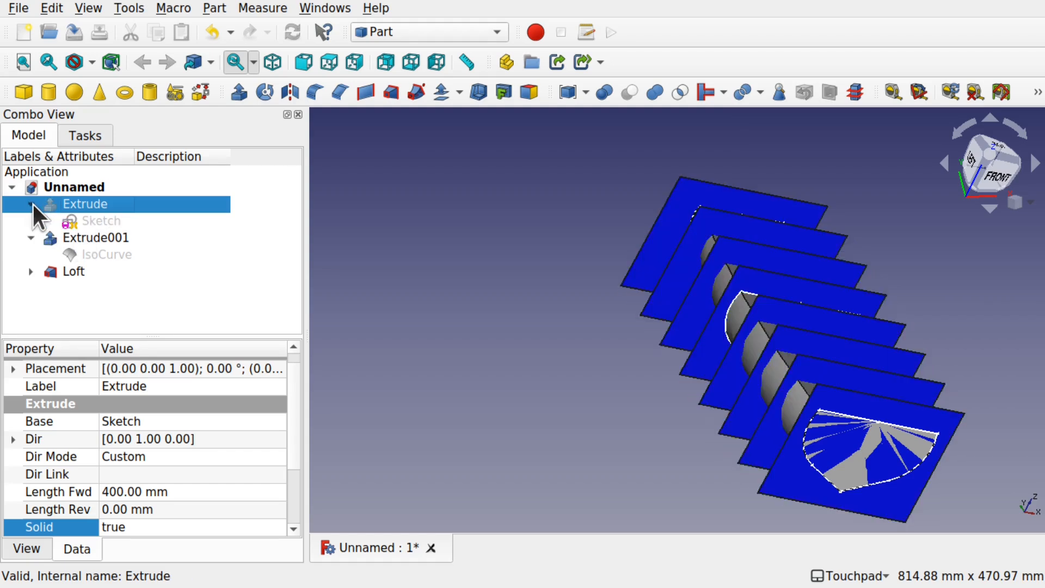
pyautogui.doubleClick(90, 217)
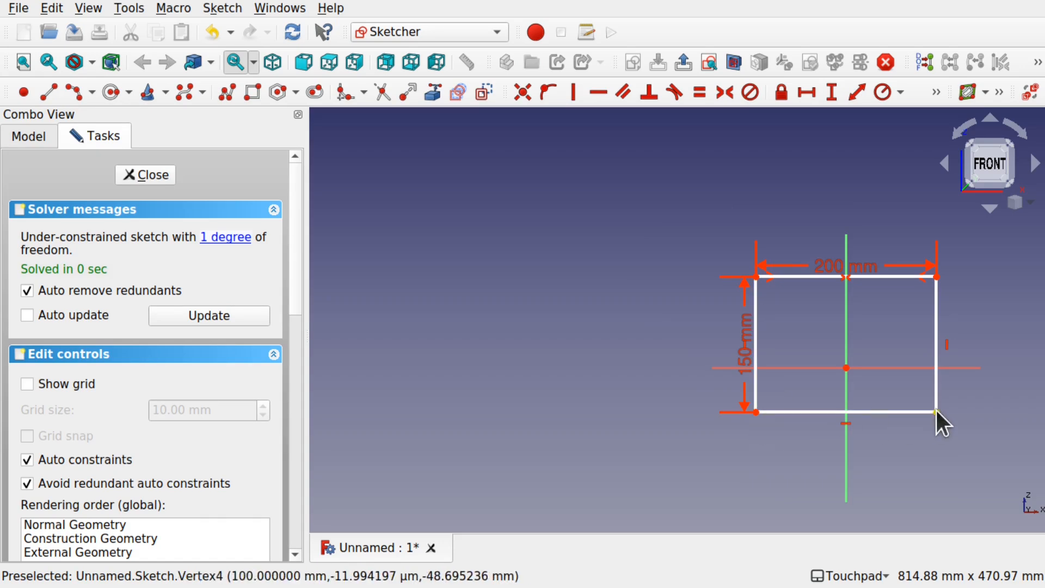
pyautogui.click(861, 266)
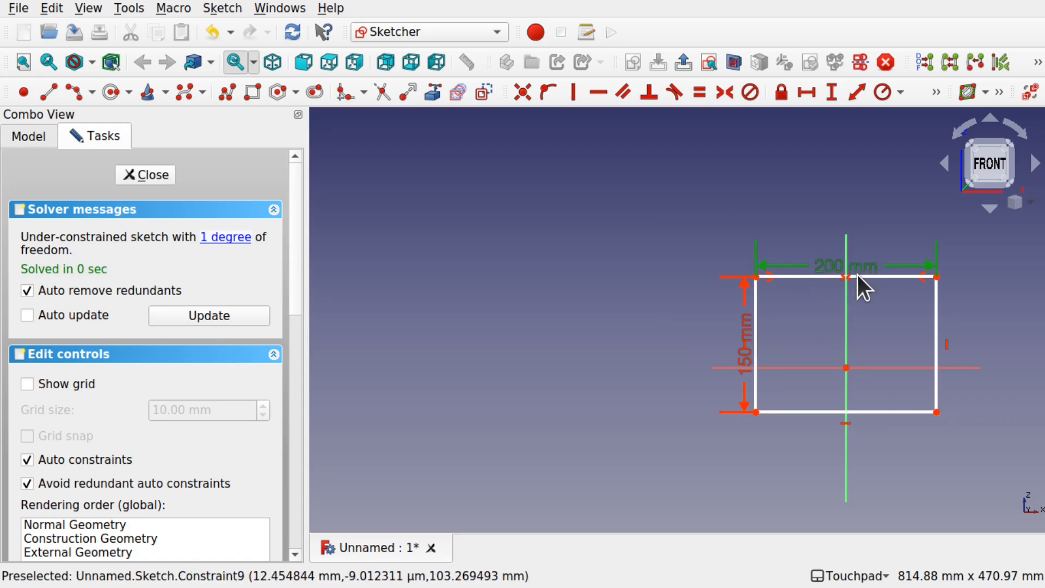
pyautogui.doubleClick(865, 266)
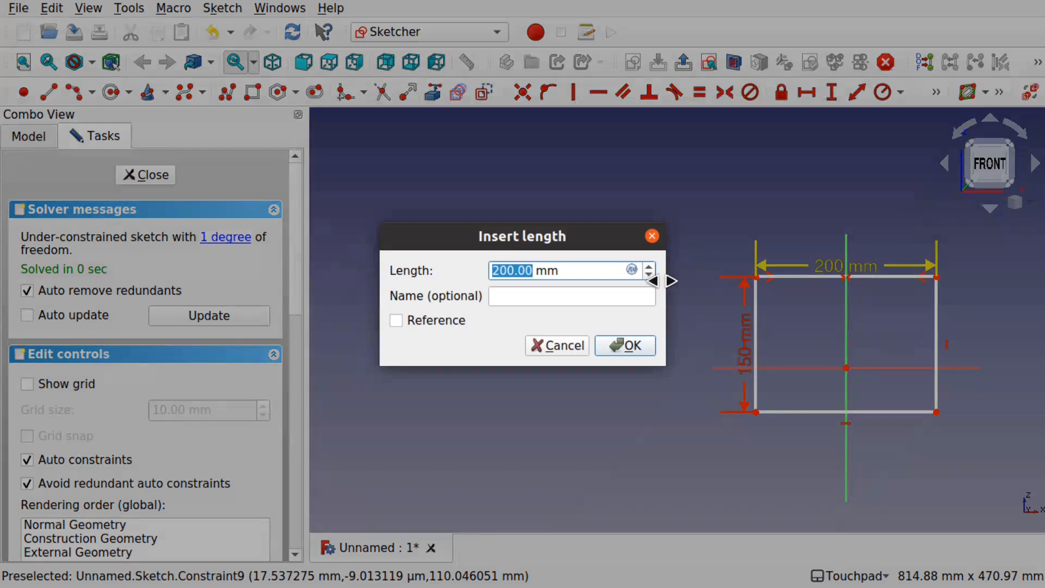
pyautogui.write('300')
pyautogui.press('Return')
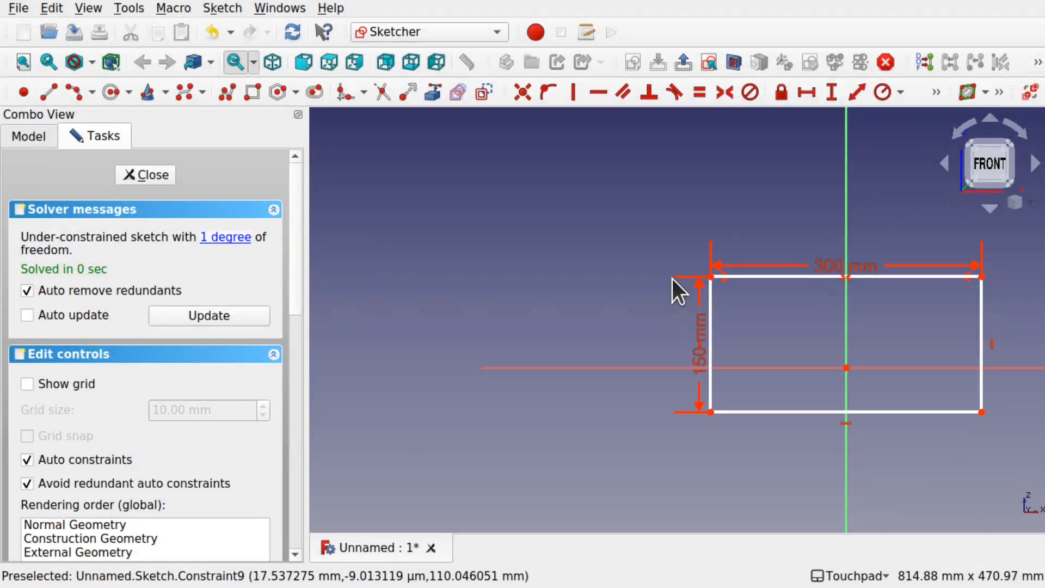
pyautogui.click(155, 174)
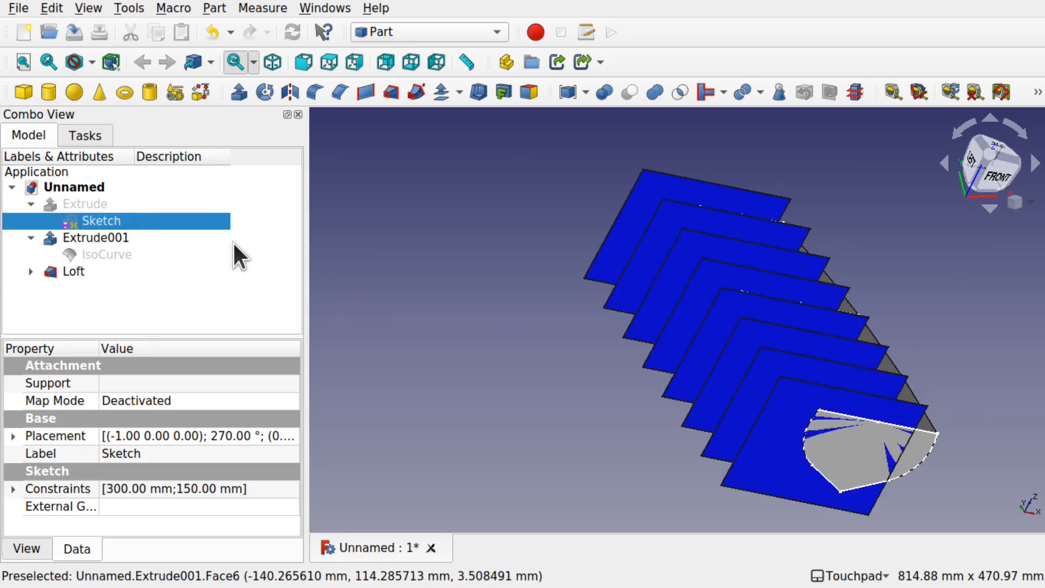
# Step: Set the forward extrusion length of the Extrude001 rib planes to 300 mm
pyautogui.click(114, 238)
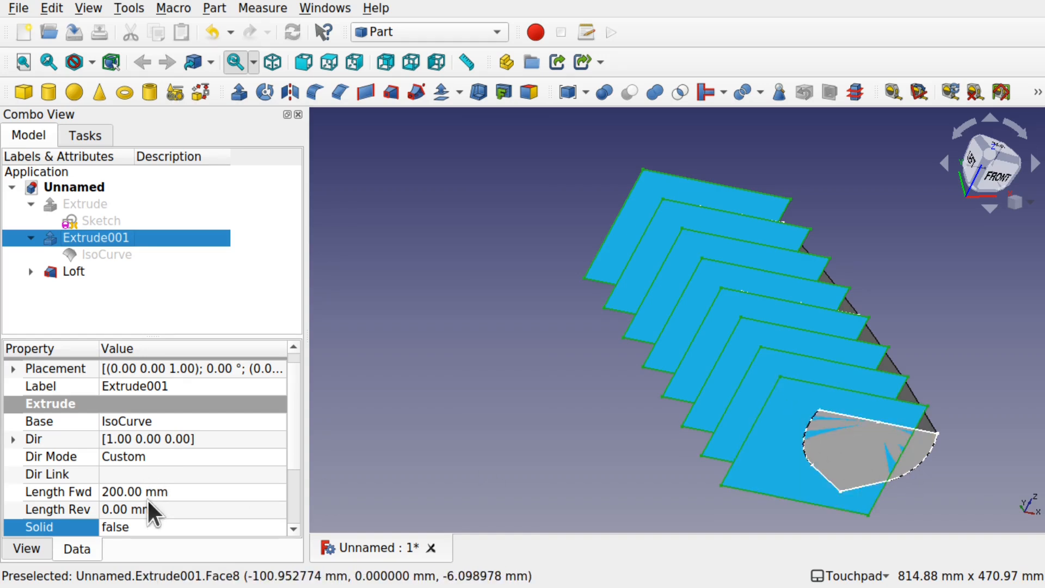
pyautogui.click(119, 493)
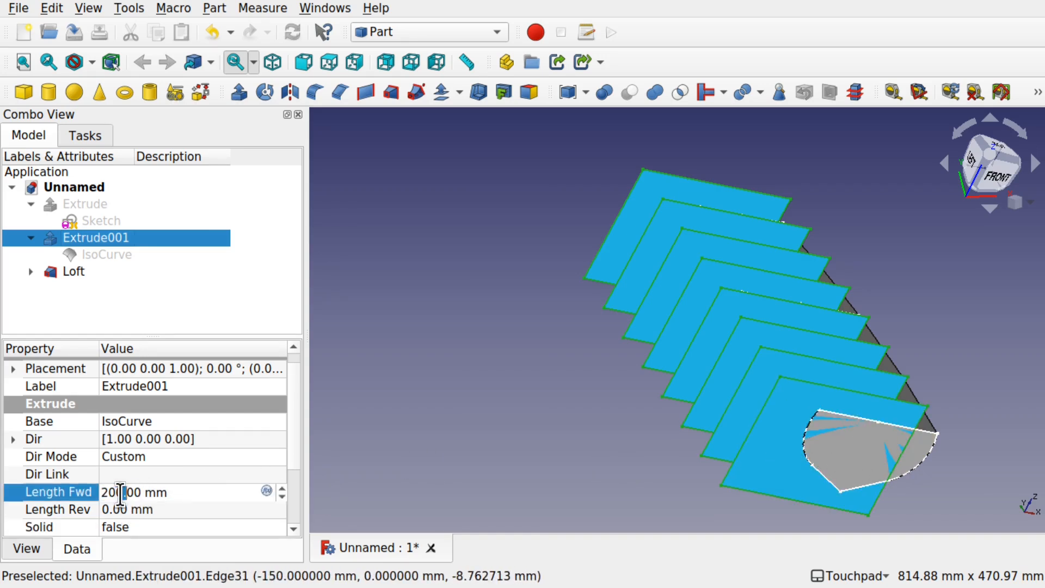
pyautogui.press('Left')
pyautogui.press('Left')
pyautogui.press('BackSpace')
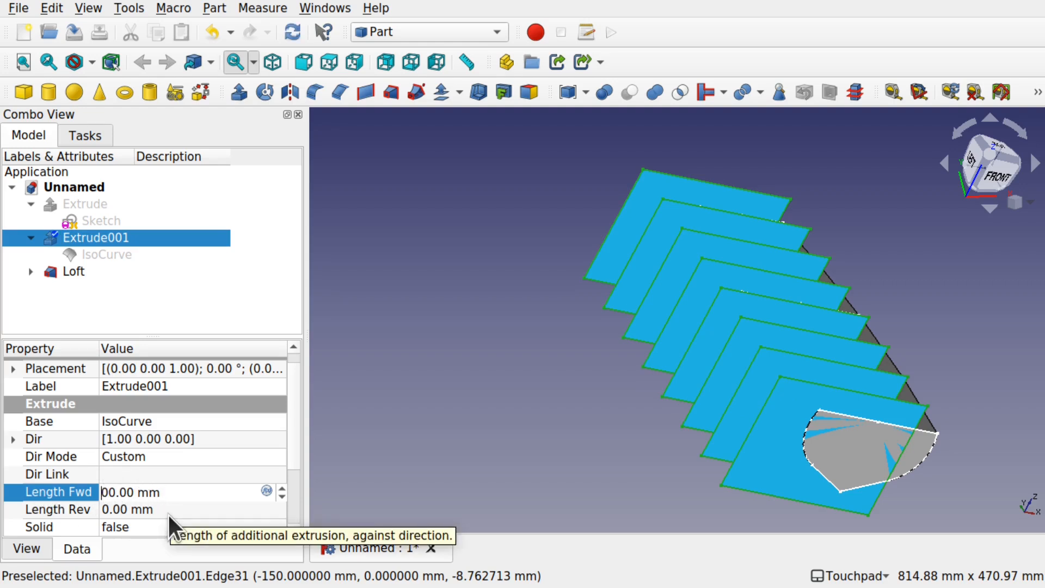
pyautogui.write('3')
pyautogui.press('Return')
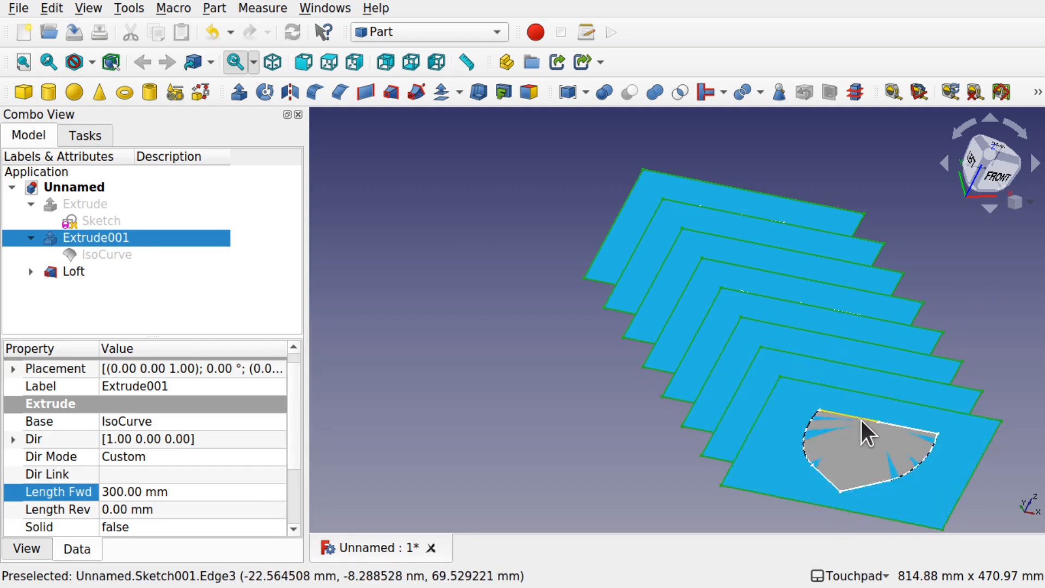
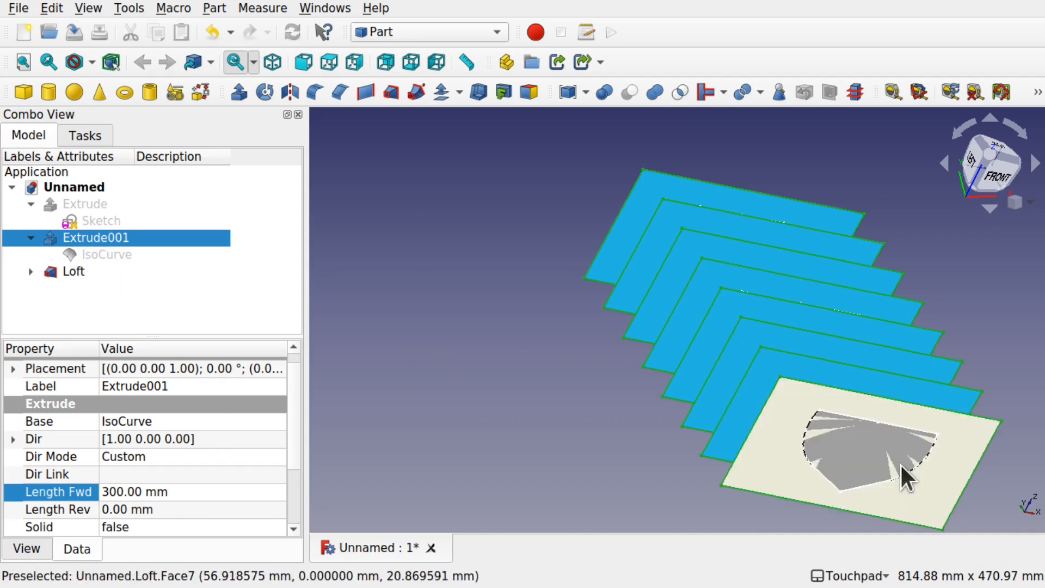
# Step: Clear the selection around the hull and collapse the Extrude001 and Extrude branches of the model tree
pyautogui.keyDown('alt'); pyautogui.moveTo(658, 470); pyautogui.dragTo(801, 497); pyautogui.keyUp('alt')
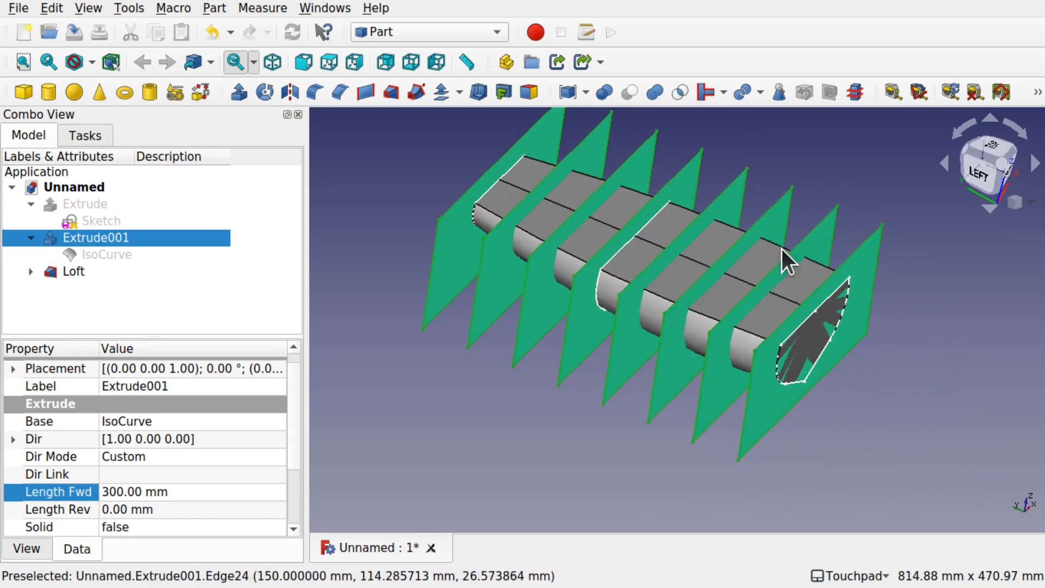
pyautogui.keyDown('alt'); pyautogui.moveTo(704, 325); pyautogui.dragTo(672, 333); pyautogui.keyUp('alt')
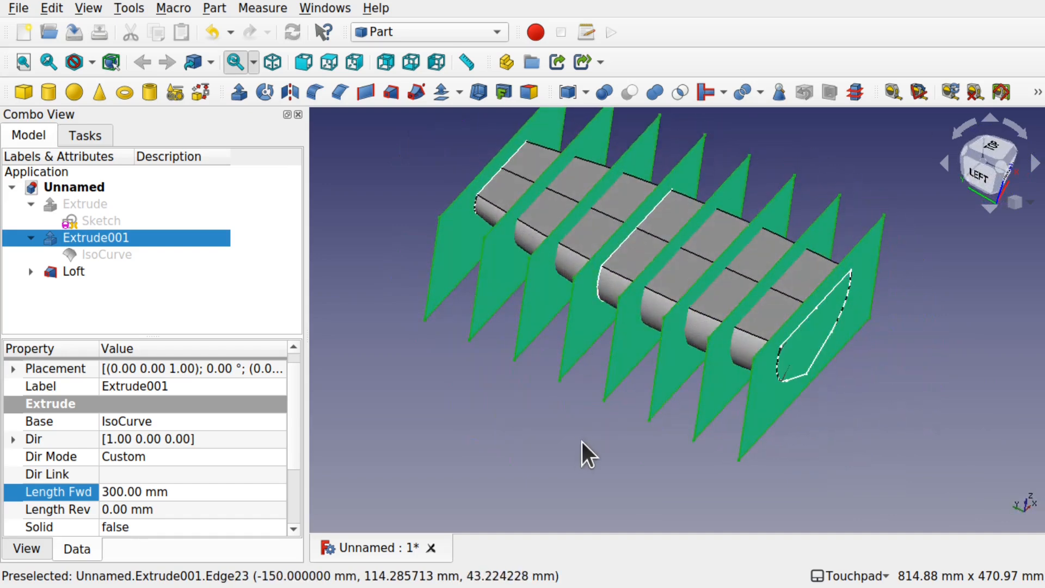
pyautogui.click(705, 437)
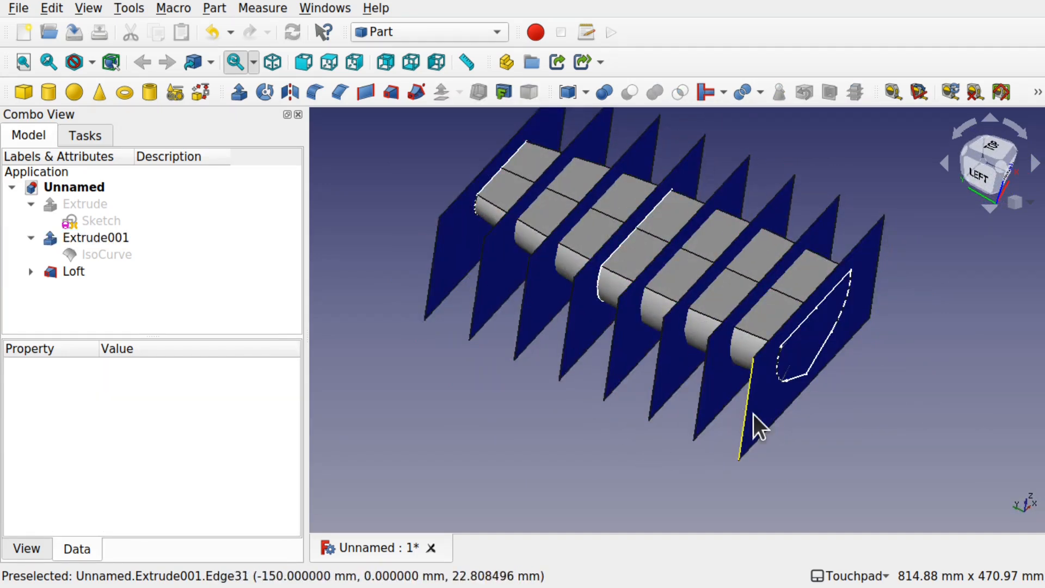
pyautogui.click(27, 235)
pyautogui.click(22, 201)
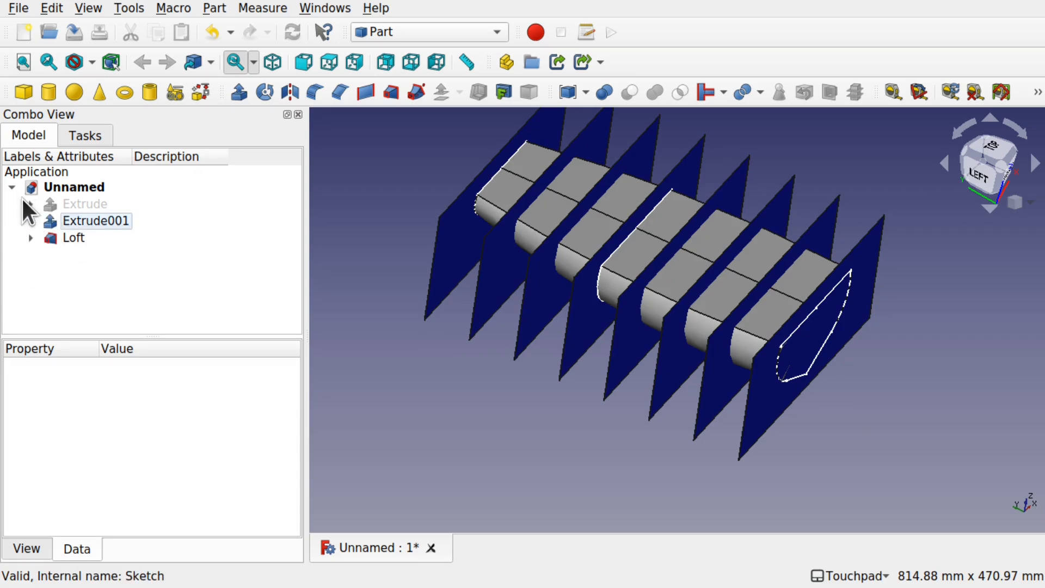
# Step: Slice the Extrude001 rib planes apart with the Loft as the cutting object, using Slice apart
pyautogui.click(80, 217)
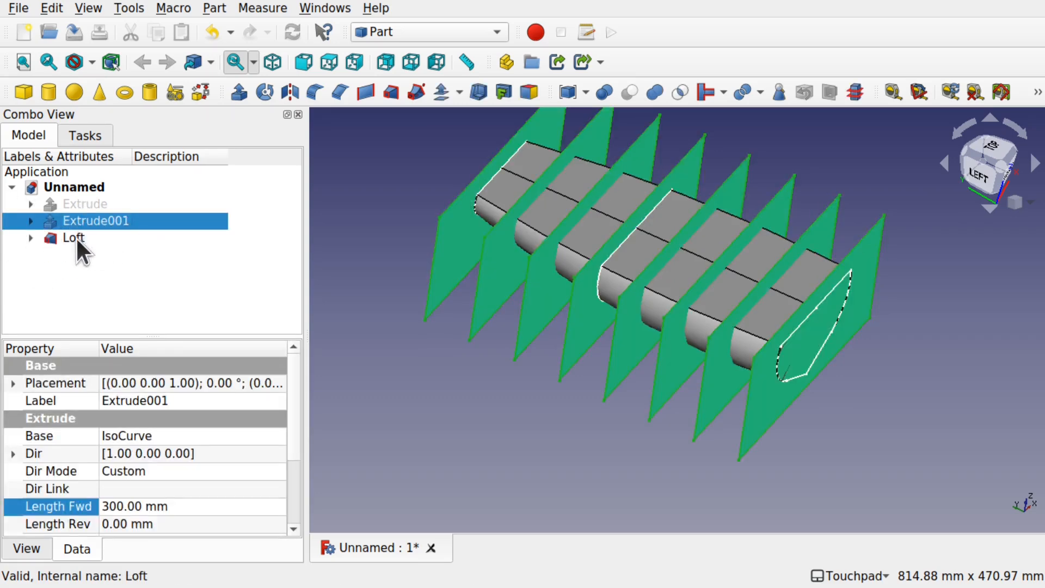
pyautogui.click(78, 238)
pyautogui.click(55, 250)
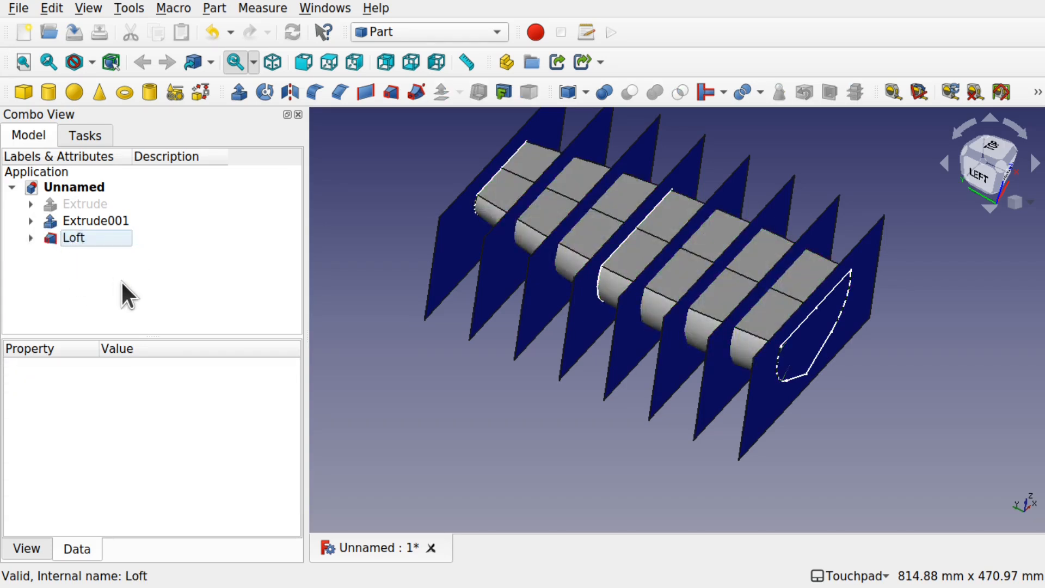
pyautogui.click(107, 224)
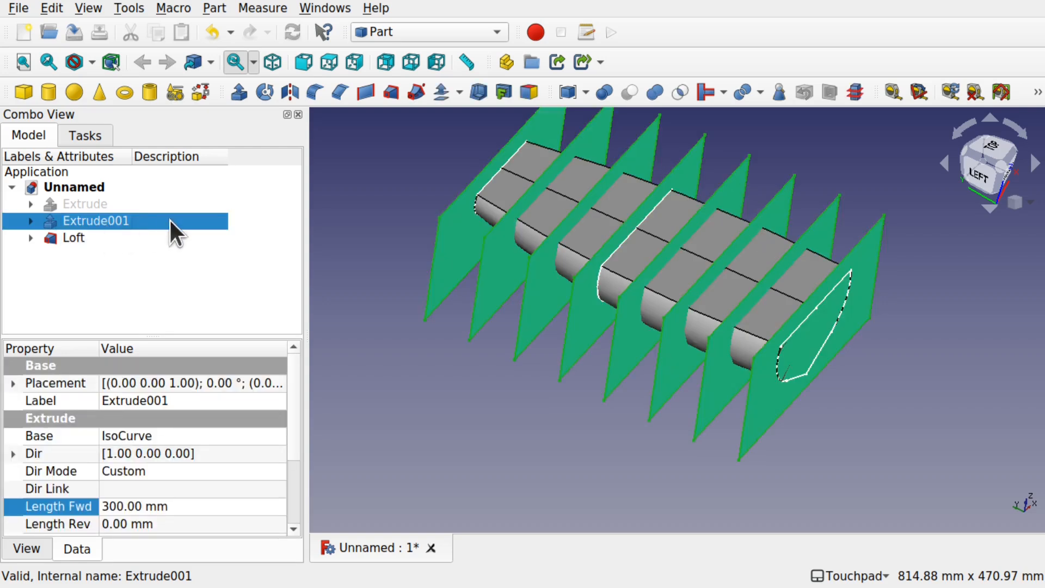
pyautogui.keyDown('ctrl'); pyautogui.click(68, 240); pyautogui.keyUp('ctrl')
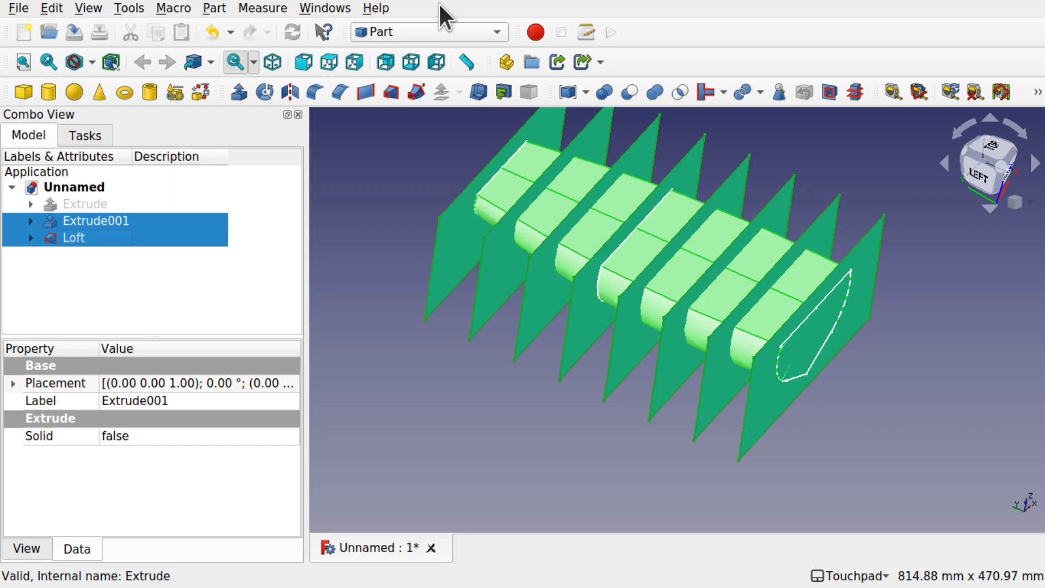
pyautogui.click(218, 7)
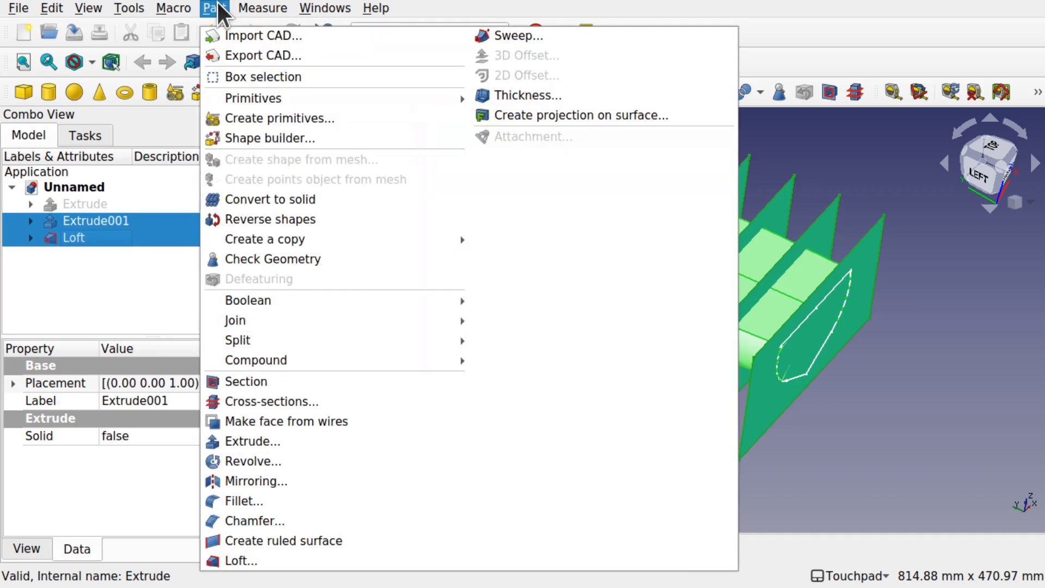
pyautogui.moveTo(343, 340)
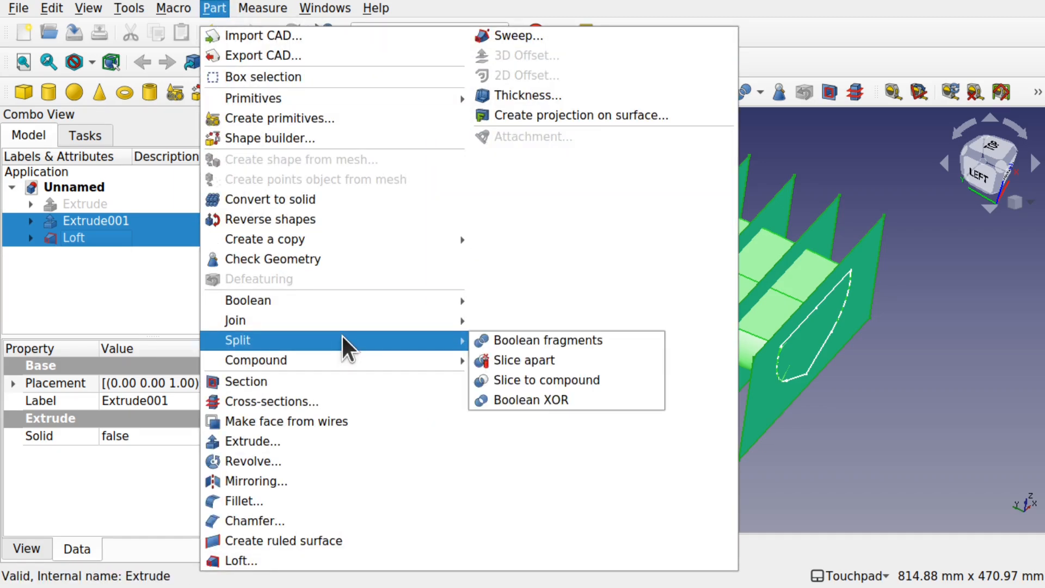
pyautogui.click(517, 357)
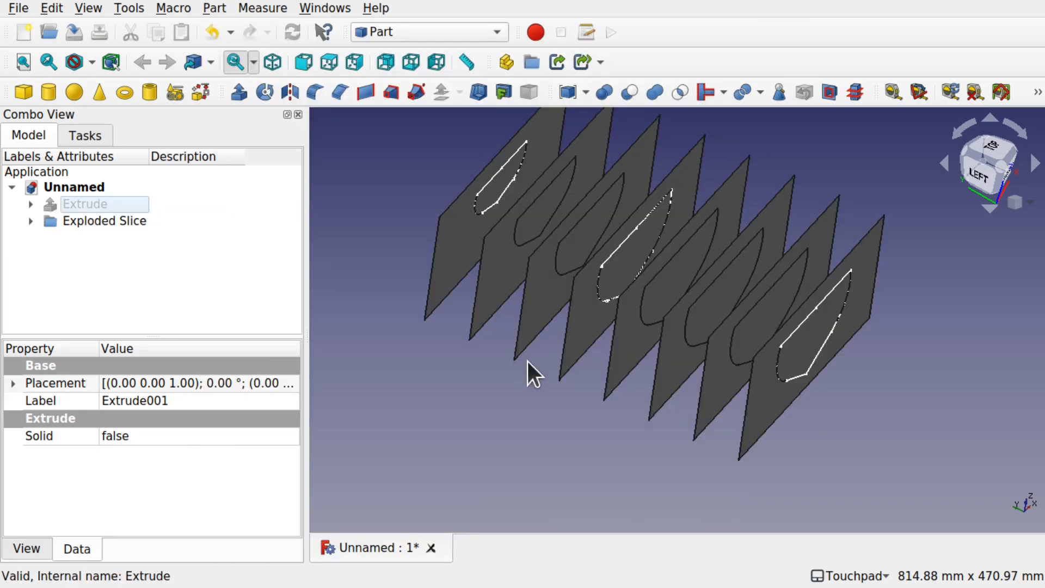
# Step: Hide Slice.14, the outer piece of the end plane surrounding the hull-shaped rib face
pyautogui.moveTo(795, 417)
pyautogui.keyDown('alt'); pyautogui.mouseDown()
pyautogui.moveTo(736, 366)
pyautogui.moveTo(800, 417)
pyautogui.mouseUp(); pyautogui.keyUp('alt')
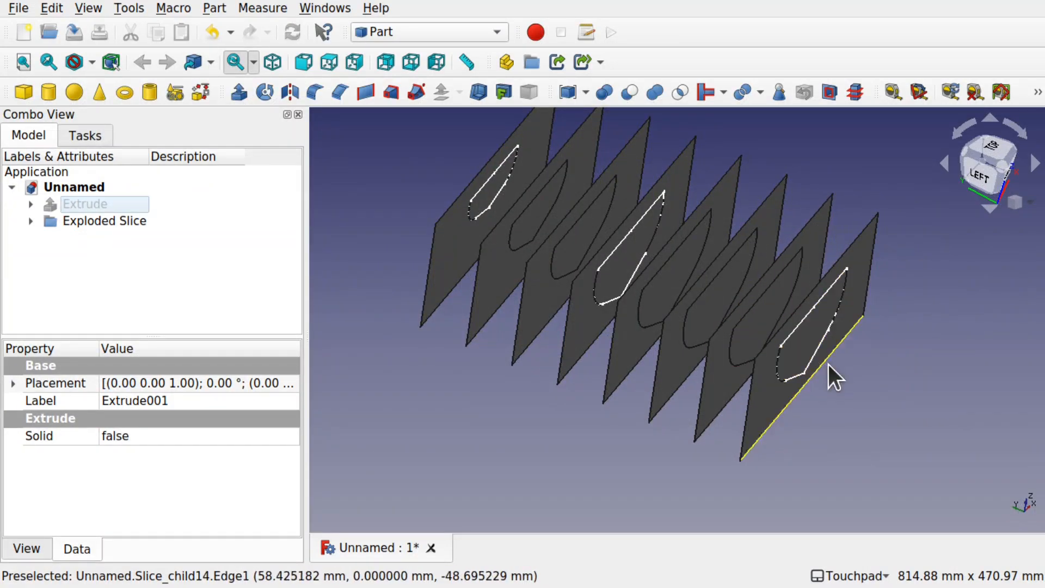
pyautogui.click(774, 413)
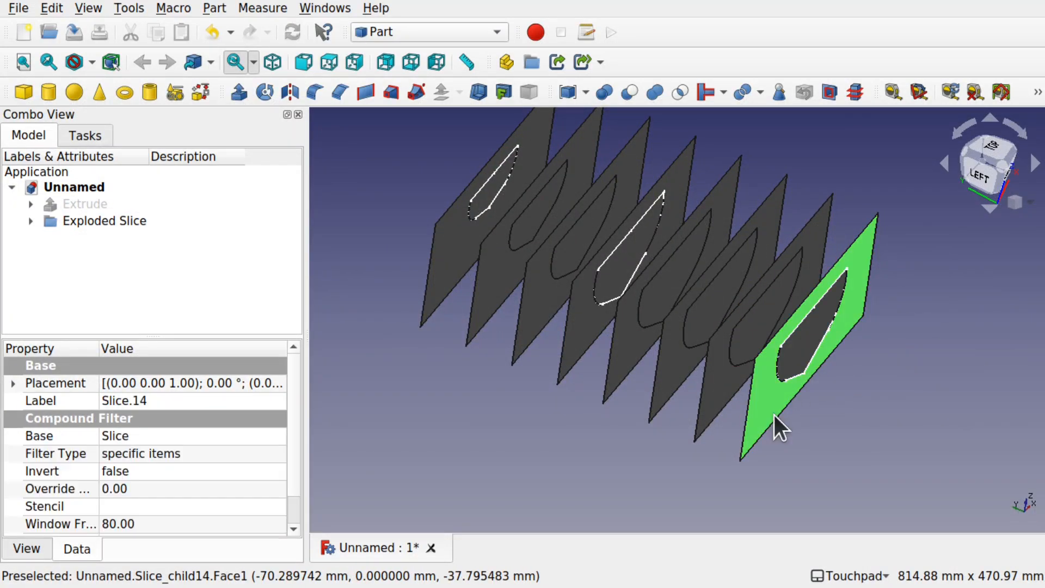
pyautogui.press('space')
pyautogui.keyDown('alt'); pyautogui.moveTo(868, 417); pyautogui.dragTo(704, 380); pyautogui.keyUp('alt')
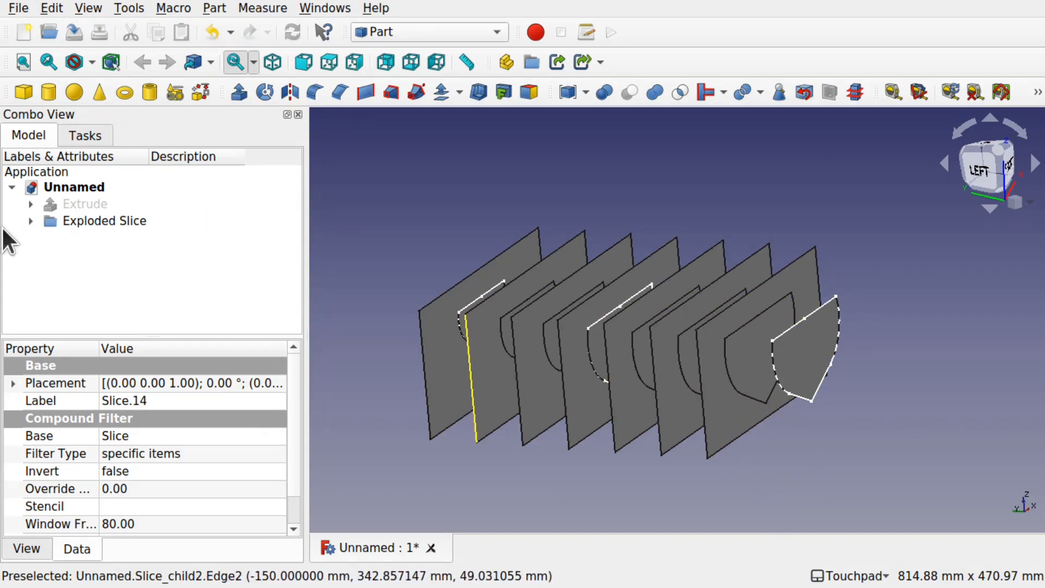
# Step: Expand Exploded Slice and select Slice.12, Slice.10 and Slice.8 in turn to identify which pieces they are
pyautogui.click(31, 221)
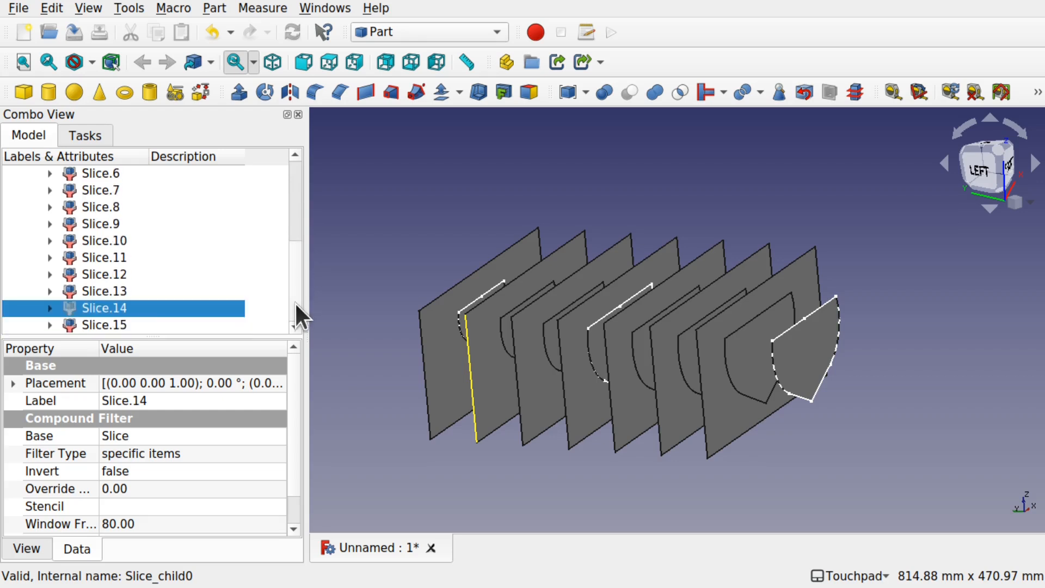
pyautogui.click(104, 274)
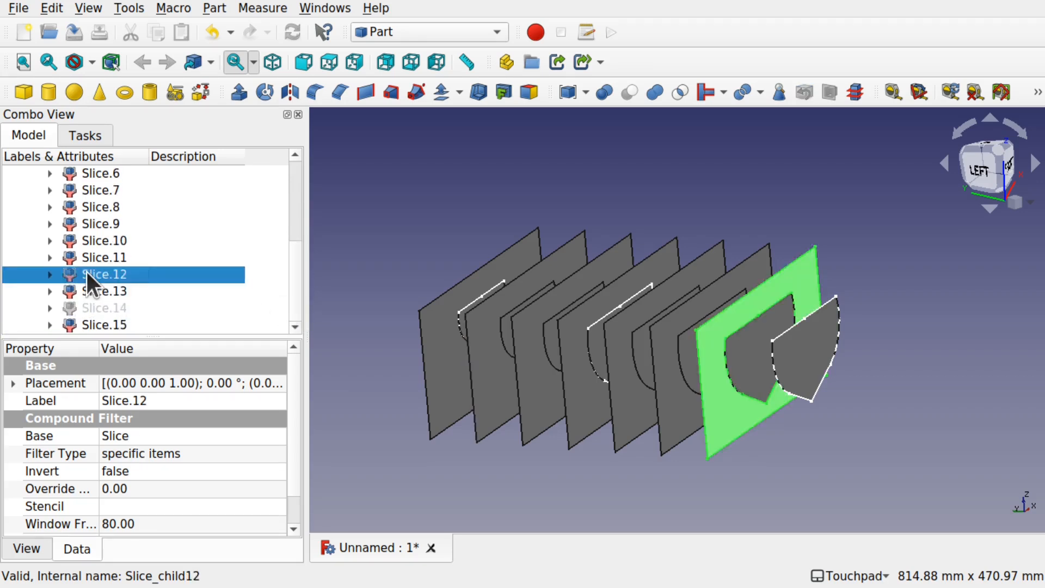
pyautogui.click(108, 240)
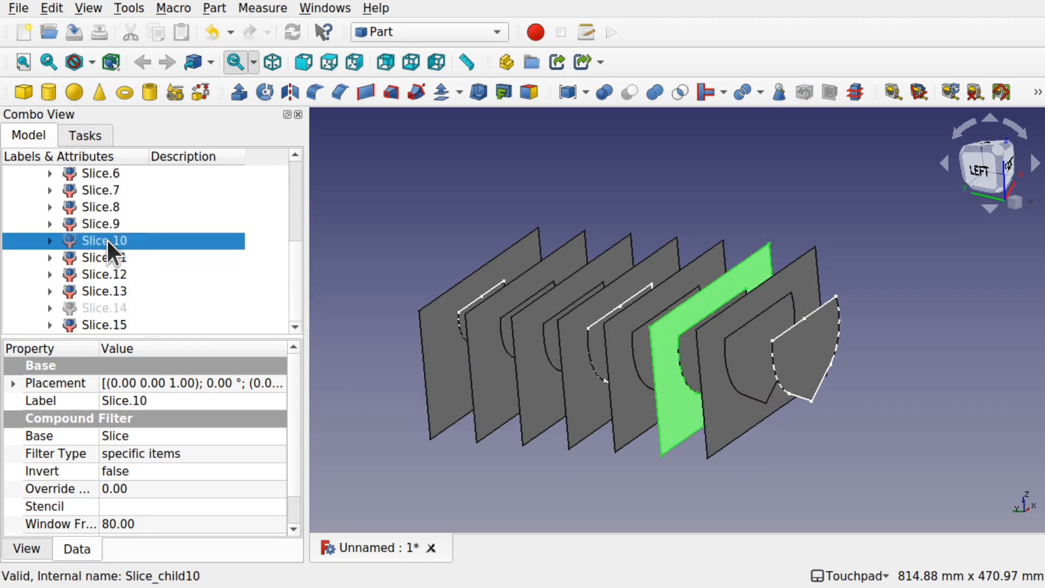
pyautogui.click(78, 209)
# Step: Select the seven remaining outer plane pieces, Slice.0 through Slice.12 in even numbers, and hide them
pyautogui.click(410, 363)
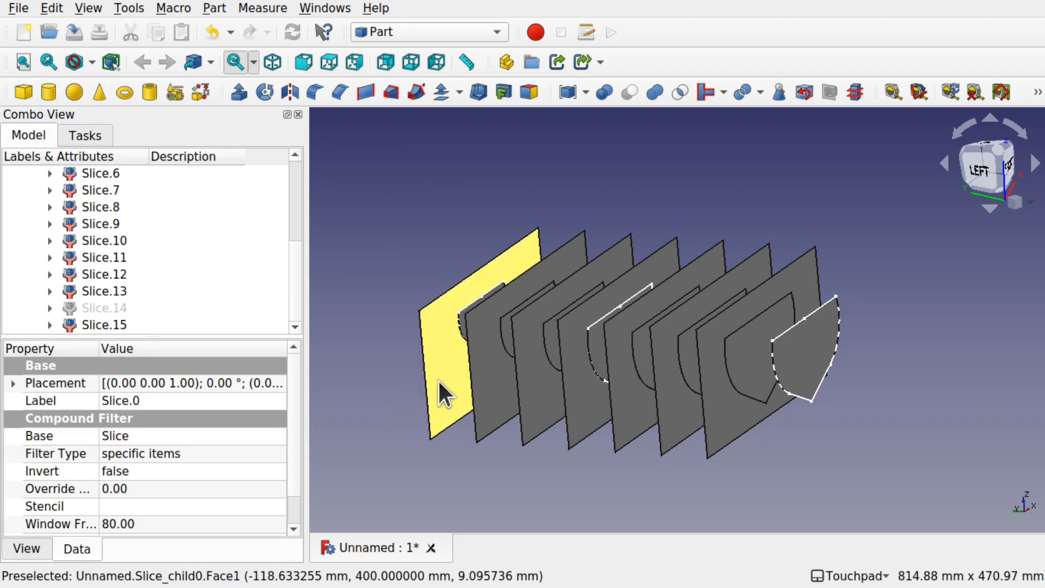
pyautogui.keyDown('ctrl'); pyautogui.click(500, 392); pyautogui.keyUp('ctrl')
pyautogui.keyDown('ctrl'); pyautogui.click(550, 391); pyautogui.keyUp('ctrl')
pyautogui.keyDown('ctrl'); pyautogui.click(588, 411); pyautogui.keyUp('ctrl')
pyautogui.keyDown('ctrl'); pyautogui.click(633, 415); pyautogui.keyUp('ctrl')
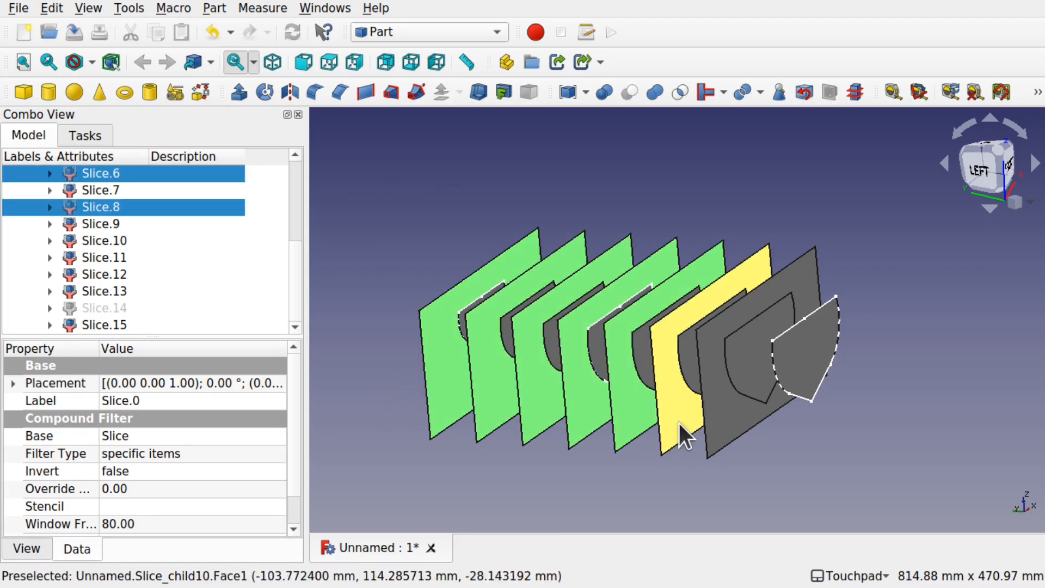
pyautogui.keyDown('ctrl'); pyautogui.click(678, 421); pyautogui.keyUp('ctrl')
pyautogui.keyDown('ctrl'); pyautogui.click(712, 423); pyautogui.keyUp('ctrl')
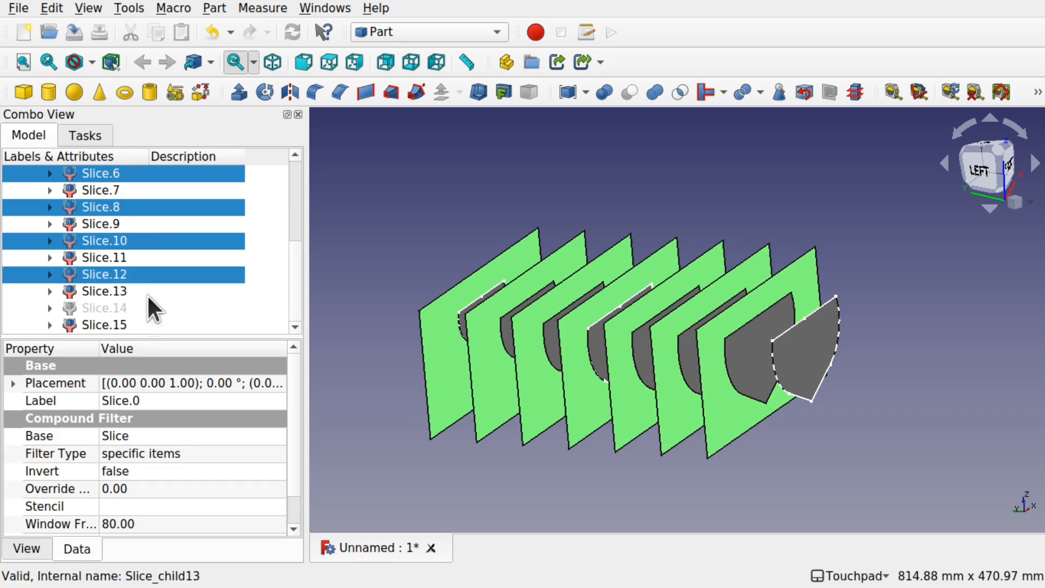
pyautogui.press('space')
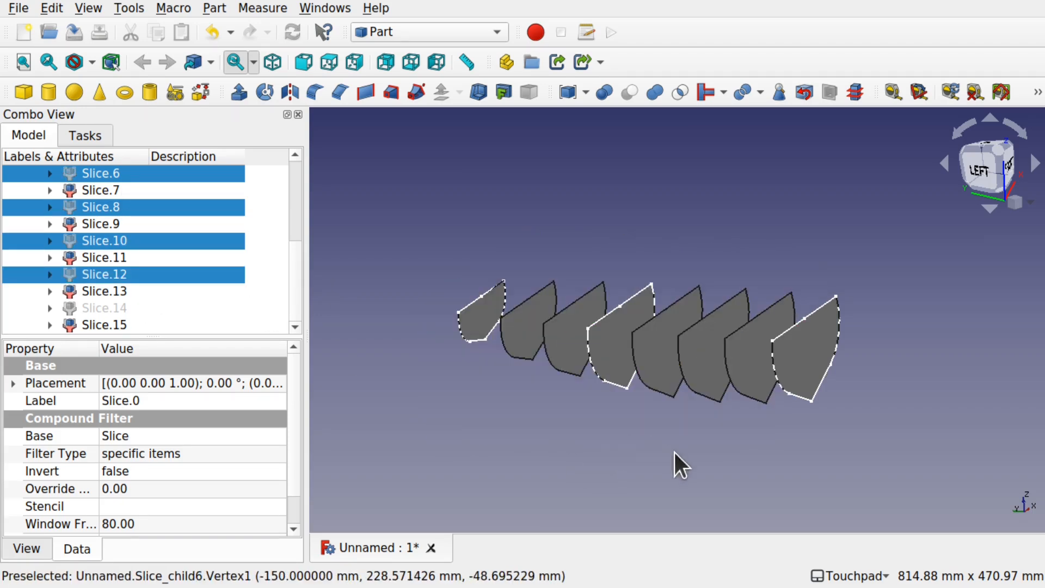
# Step: Examine the hull-shaped rib faces from several angles and clear the selection of the hidden slices
pyautogui.keyDown('shift'); pyautogui.moveTo(712, 401); pyautogui.dragTo(871, 359); pyautogui.keyUp('shift')
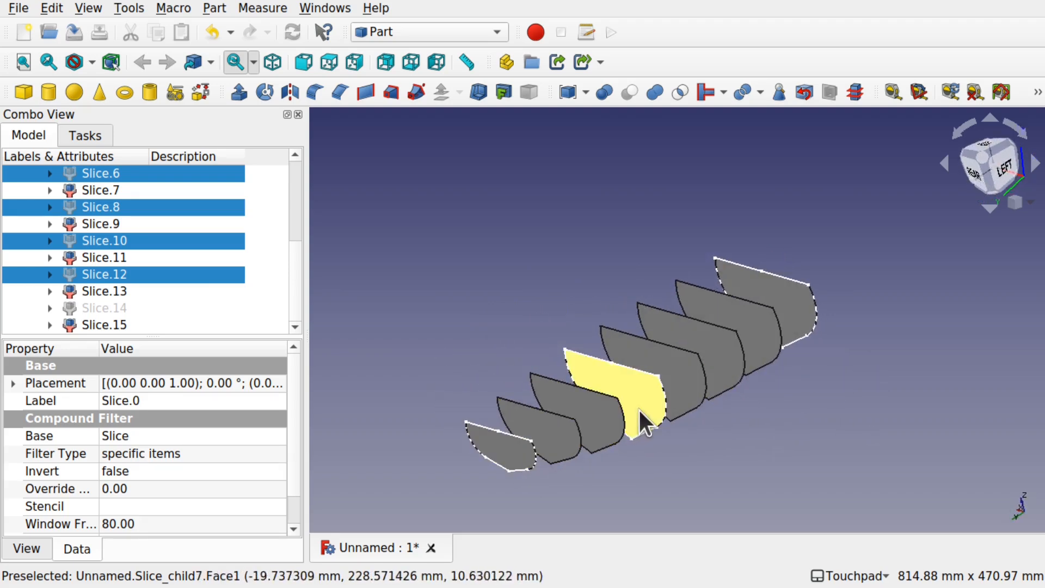
pyautogui.keyDown('shift'); pyautogui.moveTo(706, 387); pyautogui.dragTo(793, 299); pyautogui.keyUp('shift')
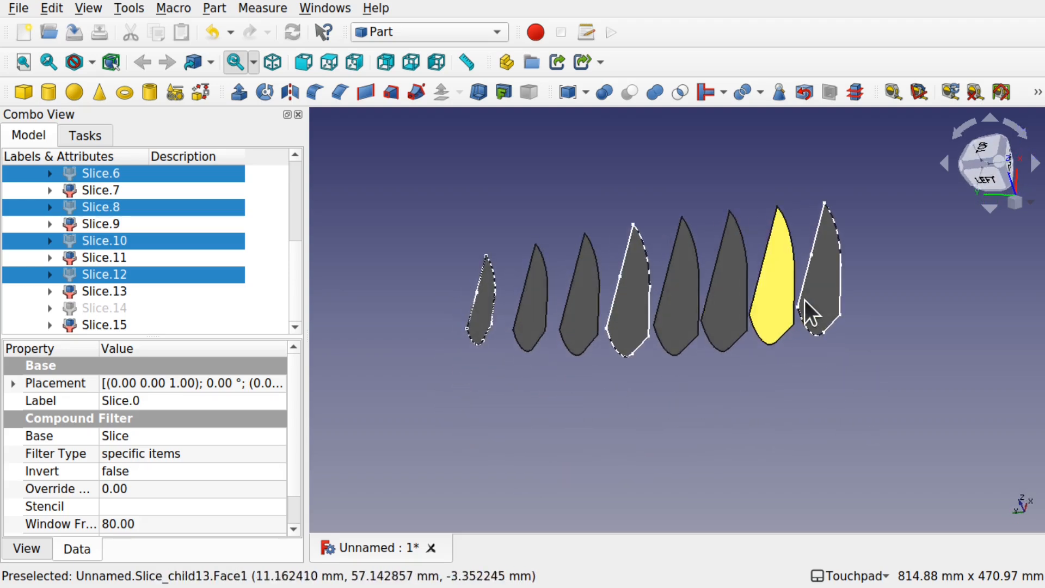
pyautogui.keyDown('shift'); pyautogui.moveTo(687, 352); pyautogui.dragTo(720, 350); pyautogui.keyUp('shift')
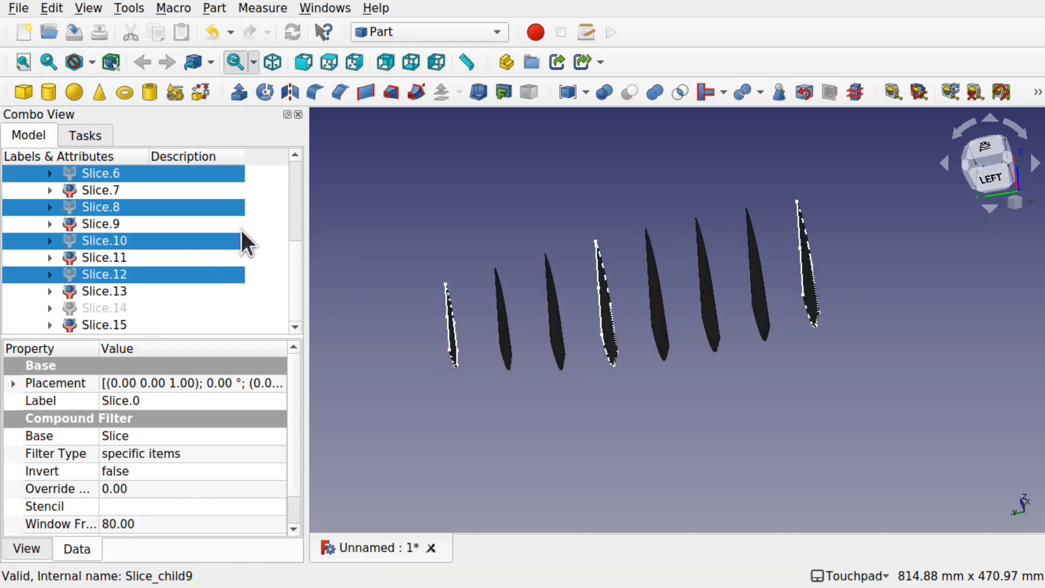
pyautogui.click(333, 289)
pyautogui.keyDown('shift'); pyautogui.moveTo(822, 389); pyautogui.dragTo(732, 387); pyautogui.keyUp('shift')
pyautogui.keyDown('shift'); pyautogui.moveTo(712, 334); pyautogui.dragTo(674, 402); pyautogui.keyUp('shift')
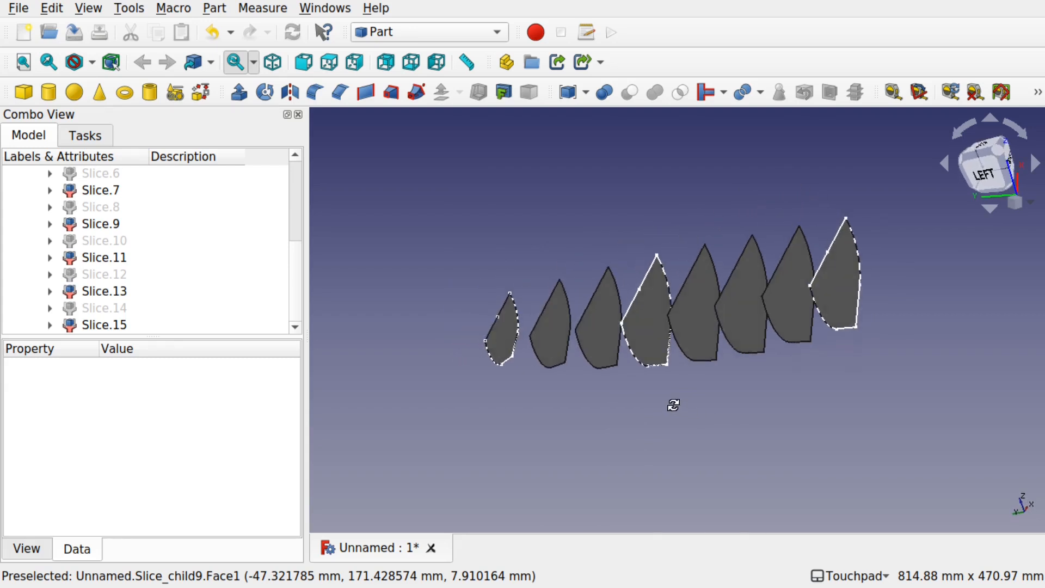
# Step: Extrude all eight hull-shaped rib faces 10 mm in the custom Y direction and close the Extrude dialog
pyautogui.click(846, 299)
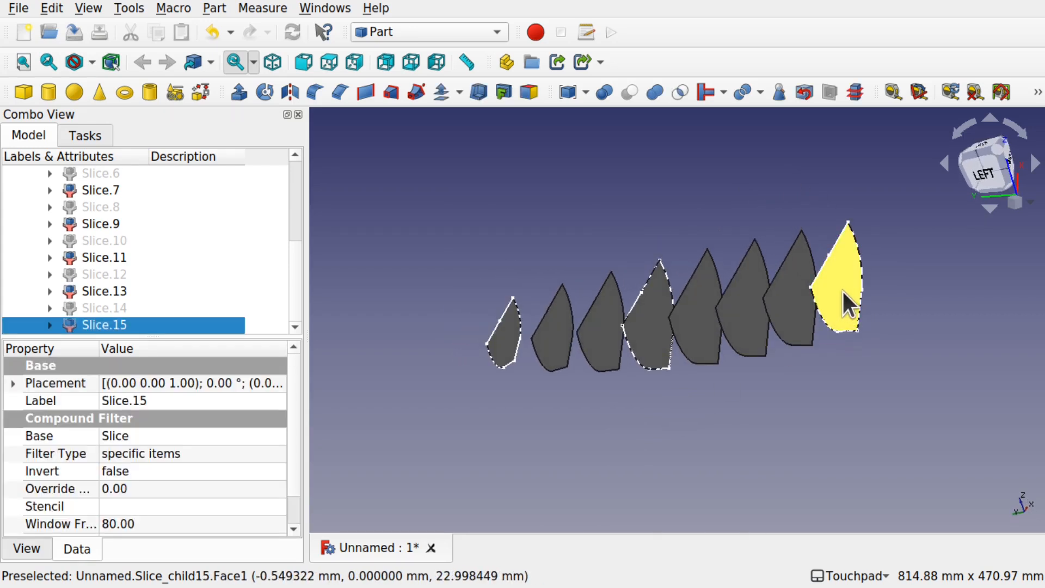
pyautogui.keyDown('ctrl'); pyautogui.click(777, 315); pyautogui.keyUp('ctrl')
pyautogui.keyDown('ctrl'); pyautogui.click(743, 328); pyautogui.keyUp('ctrl')
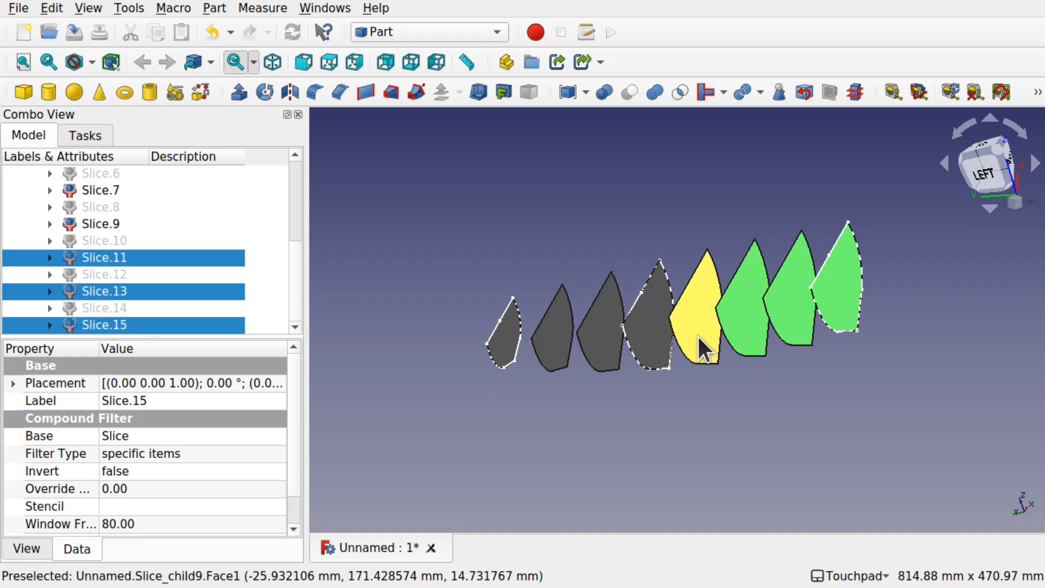
pyautogui.keyDown('ctrl'); pyautogui.click(697, 334); pyautogui.keyUp('ctrl')
pyautogui.keyDown('ctrl'); pyautogui.click(645, 340); pyautogui.keyUp('ctrl')
pyautogui.keyDown('ctrl'); pyautogui.click(592, 344); pyautogui.keyUp('ctrl')
pyautogui.keyDown('ctrl'); pyautogui.click(561, 345); pyautogui.keyUp('ctrl')
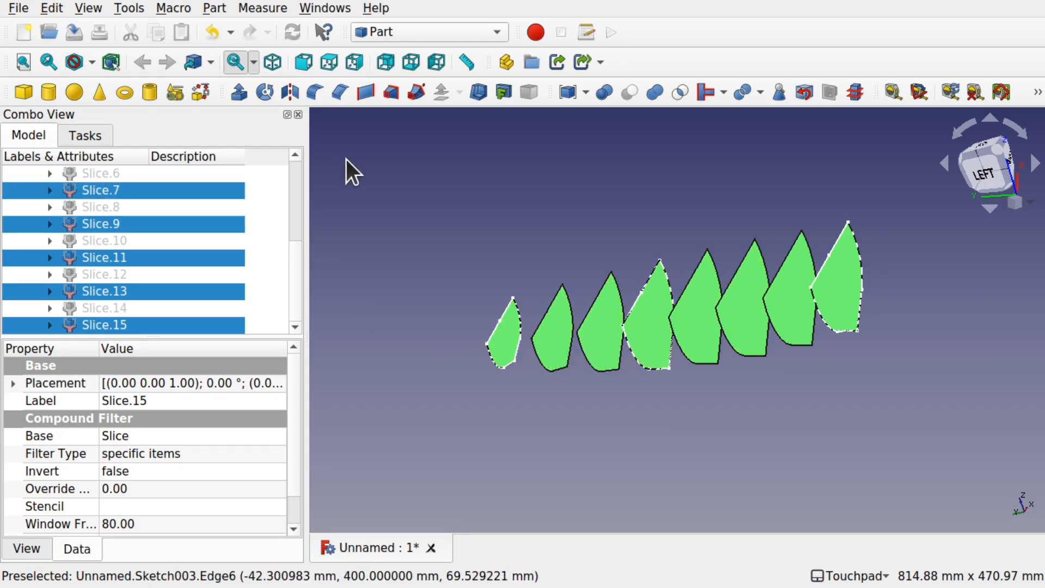
pyautogui.click(237, 92)
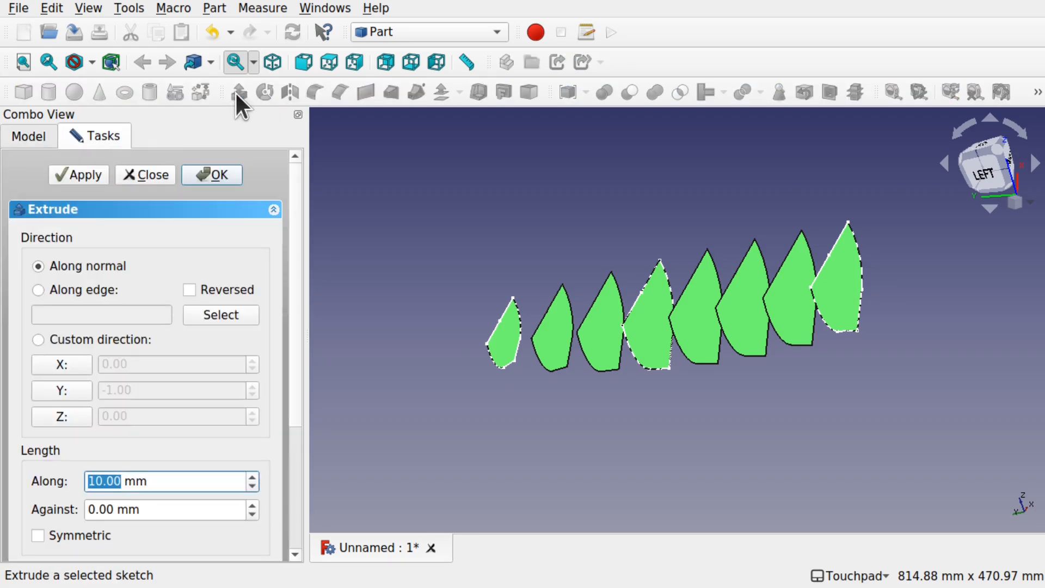
pyautogui.keyDown('shift'); pyautogui.moveTo(983, 483); pyautogui.dragTo(811, 355); pyautogui.keyUp('shift')
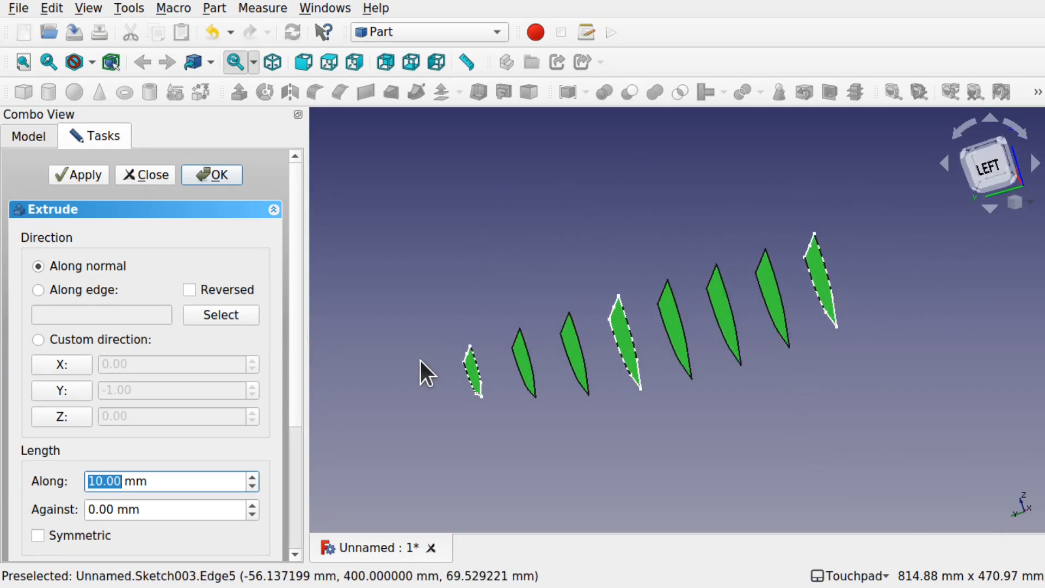
pyautogui.keyDown('shift'); pyautogui.moveTo(566, 381); pyautogui.dragTo(820, 331); pyautogui.keyUp('shift')
pyautogui.click(61, 389)
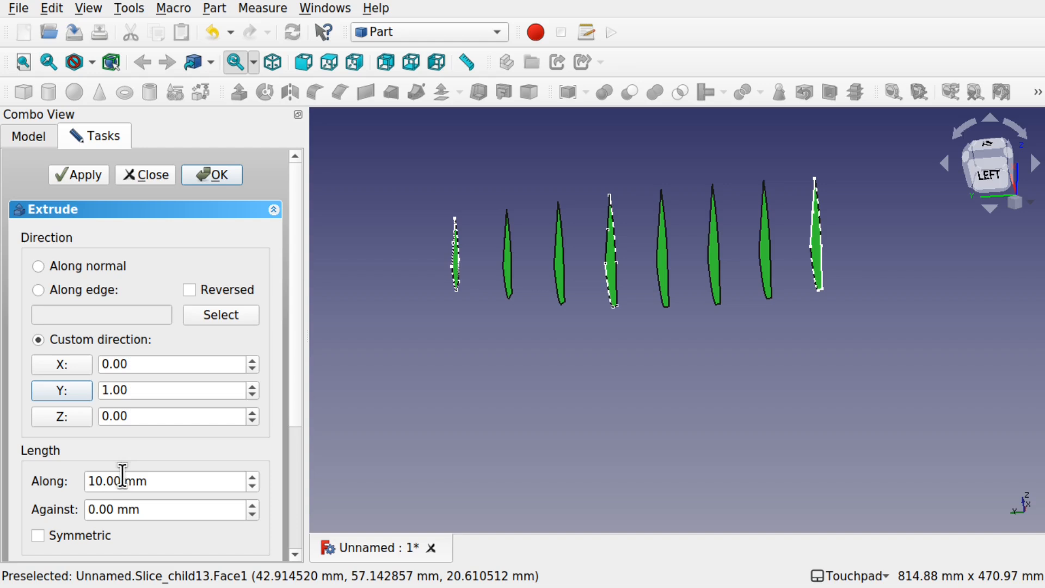
pyautogui.click(94, 481)
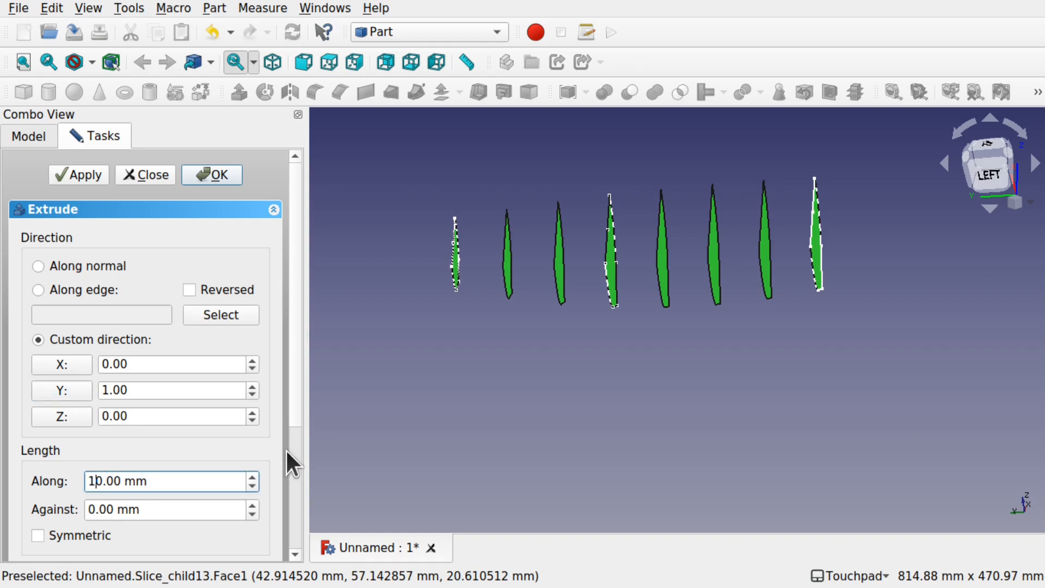
pyautogui.click(87, 175)
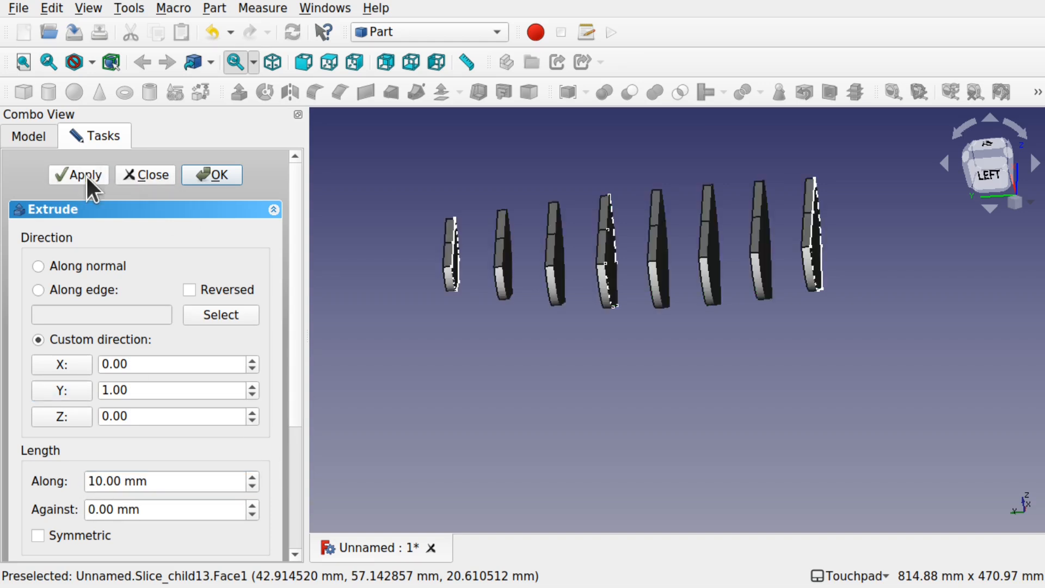
pyautogui.click(147, 175)
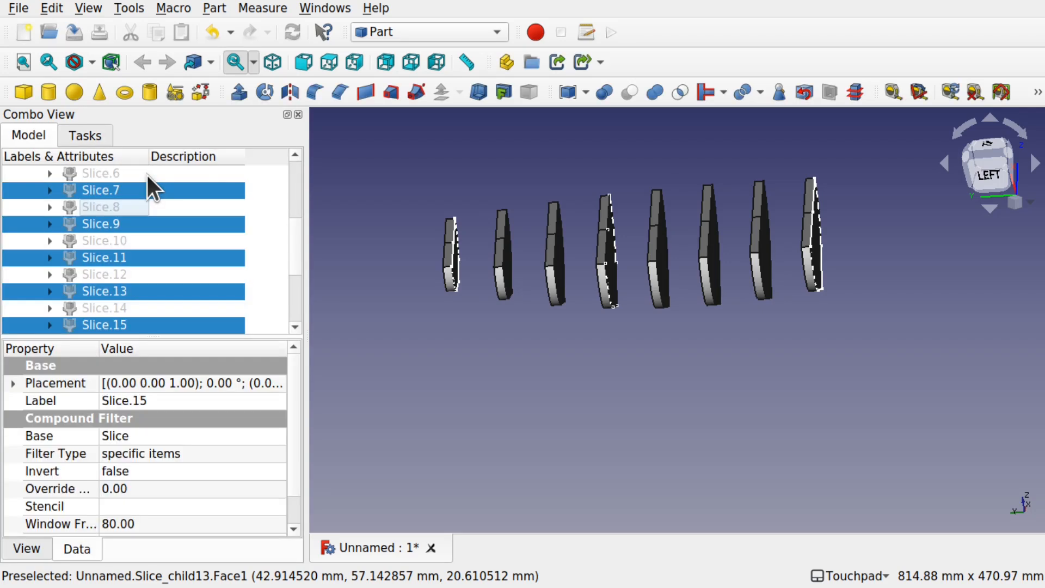
pyautogui.moveTo(600, 267)
pyautogui.keyDown('alt'); pyautogui.mouseDown()
pyautogui.moveTo(635, 235)
pyautogui.moveTo(612, 273)
pyautogui.mouseUp(); pyautogui.keyUp('alt')
pyautogui.moveTo(699, 286)
pyautogui.keyDown('alt'); pyautogui.mouseDown()
pyautogui.moveTo(650, 273)
pyautogui.moveTo(690, 299)
pyautogui.mouseUp(); pyautogui.keyUp('alt')
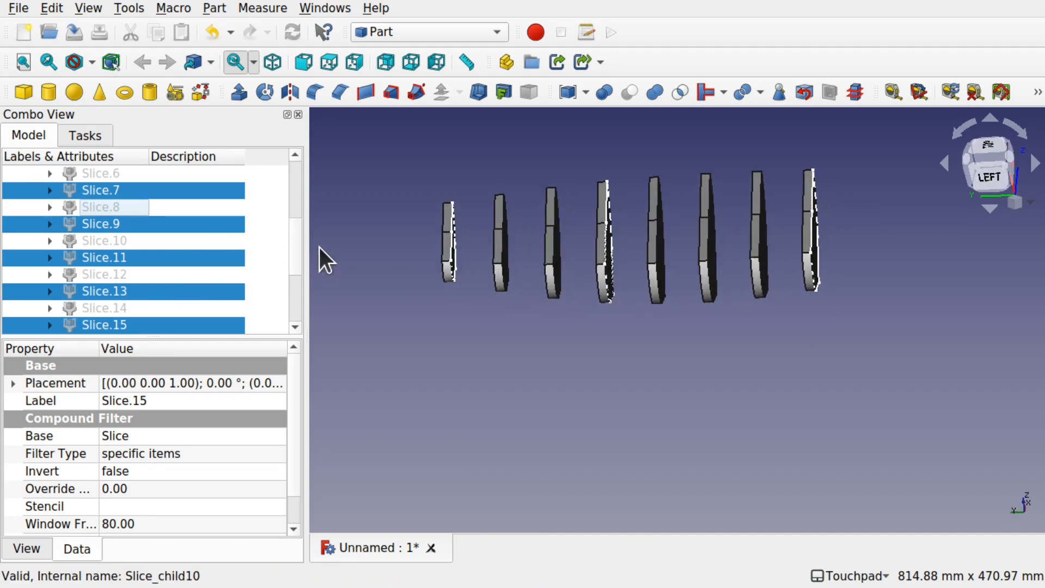
# Step: Select all eight rib extrusions, Extrude002 through Extrude009, set Symmetric to true for them, and clear the selection
pyautogui.scroll(-3, 296, 308)
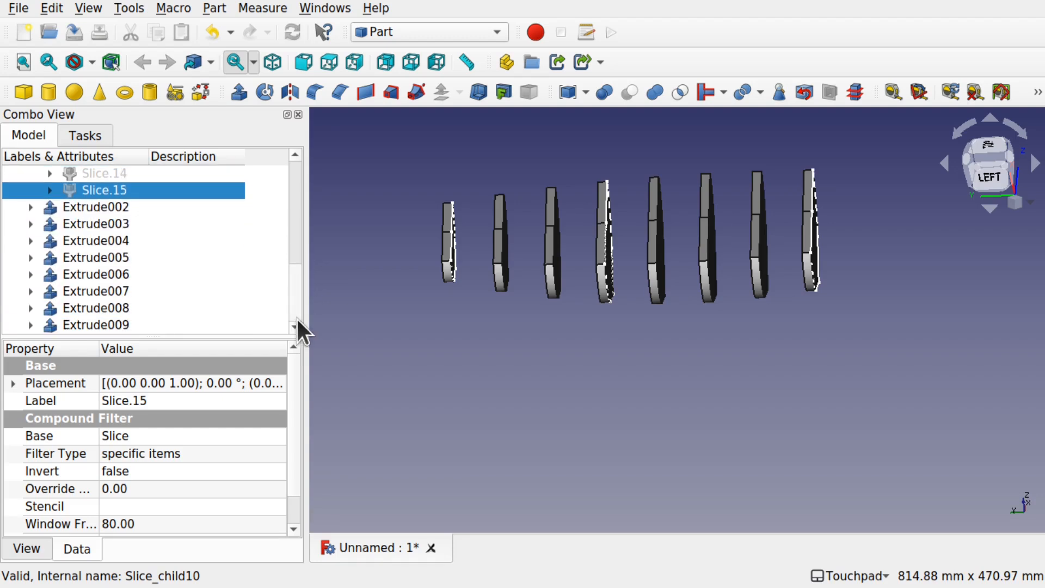
pyautogui.click(96, 209)
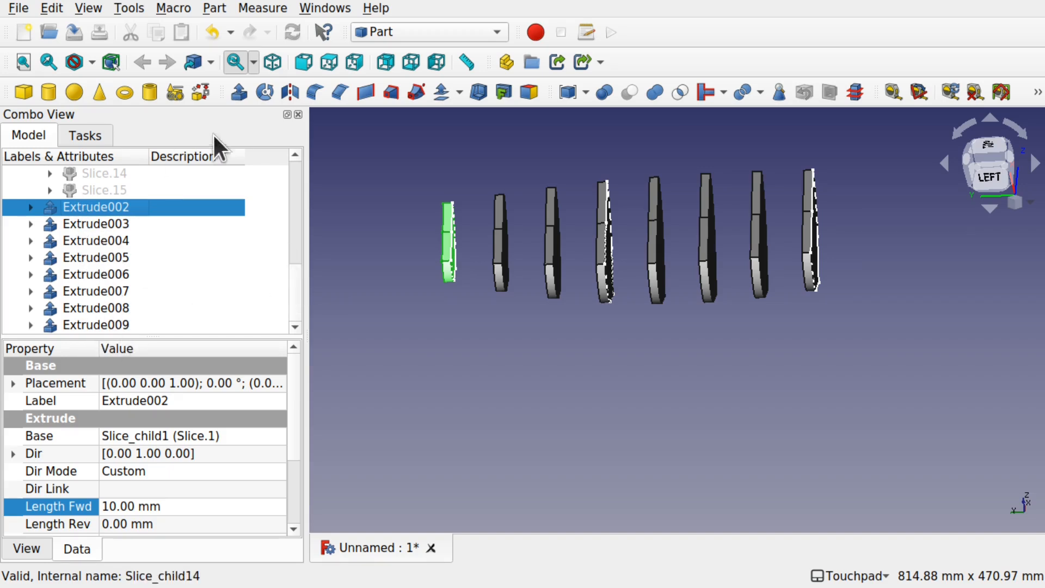
pyautogui.keyDown('shift'); pyautogui.click(118, 324); pyautogui.keyUp('shift')
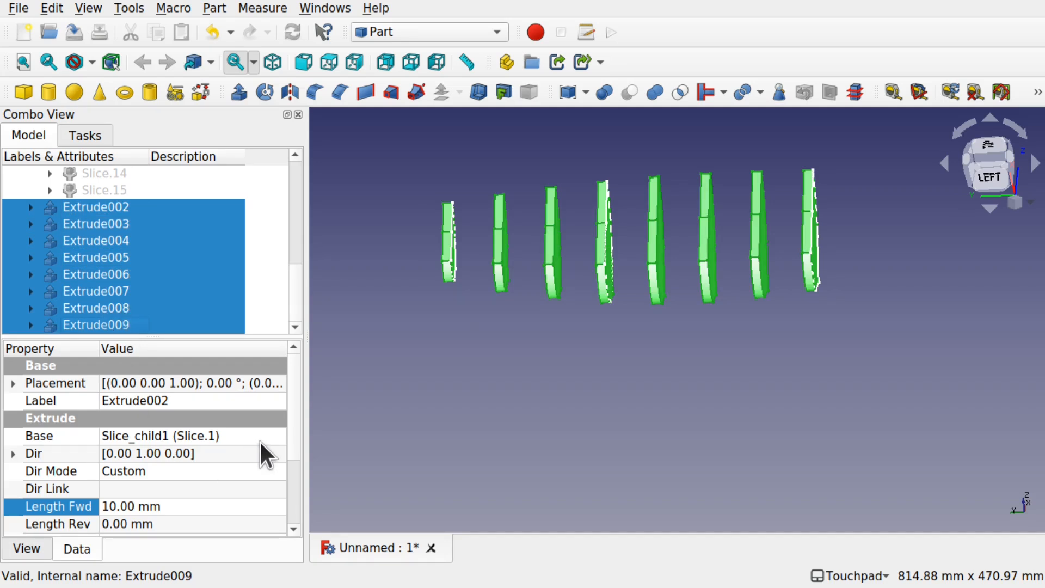
pyautogui.moveTo(294, 420); pyautogui.dragTo(294, 434)
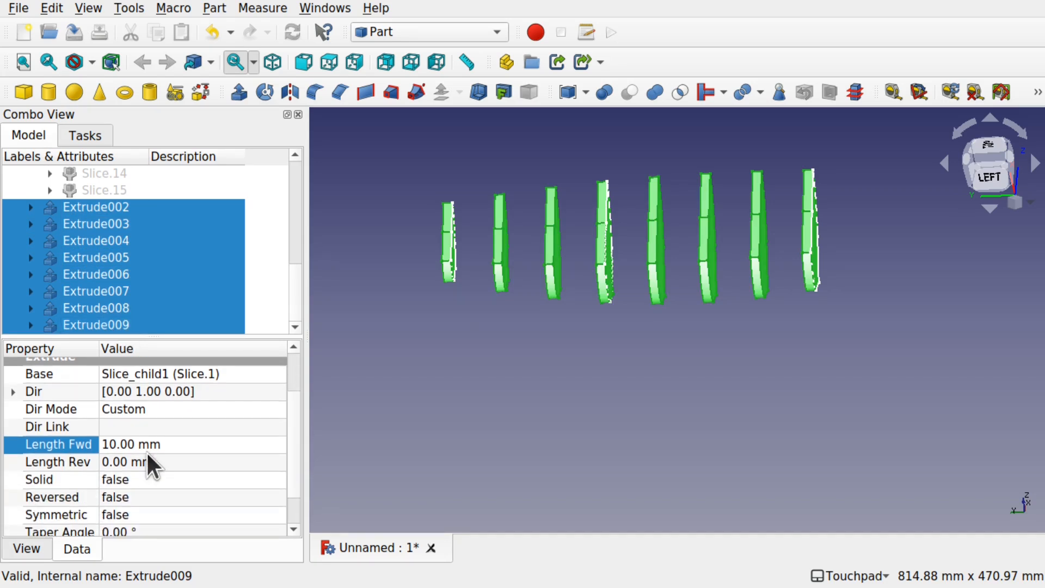
pyautogui.click(165, 511)
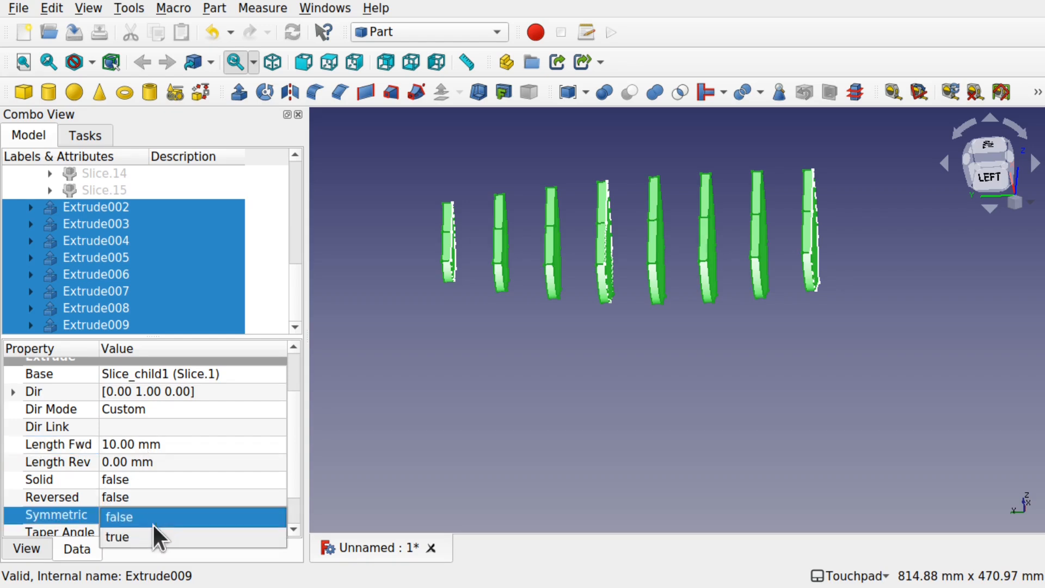
pyautogui.click(154, 535)
pyautogui.click(768, 347)
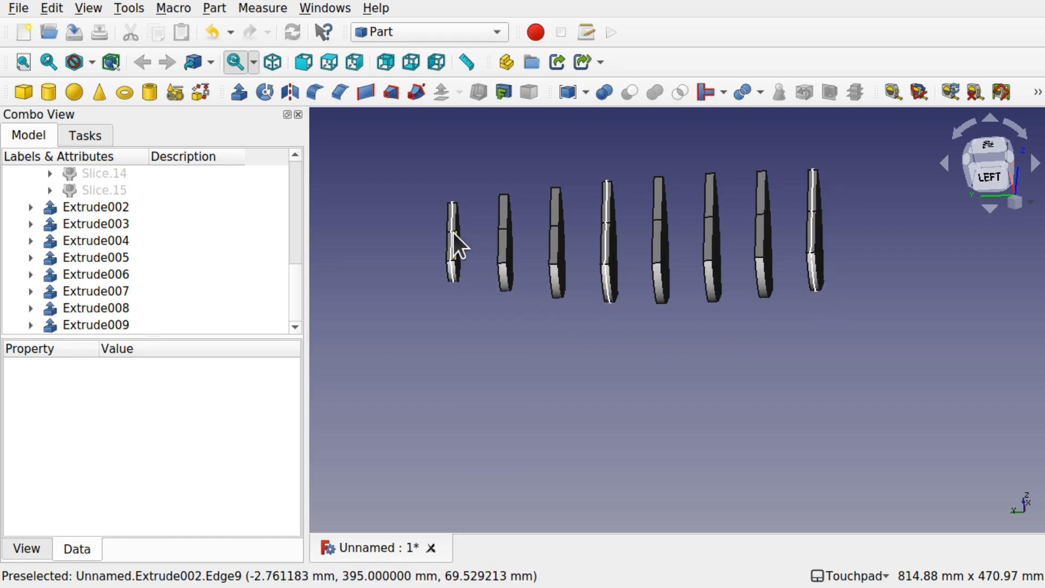
# Step: Show Slice.1 under Extrude002 and toggle the extrusion's visibility to compare the rib with its source face
pyautogui.click(30, 207)
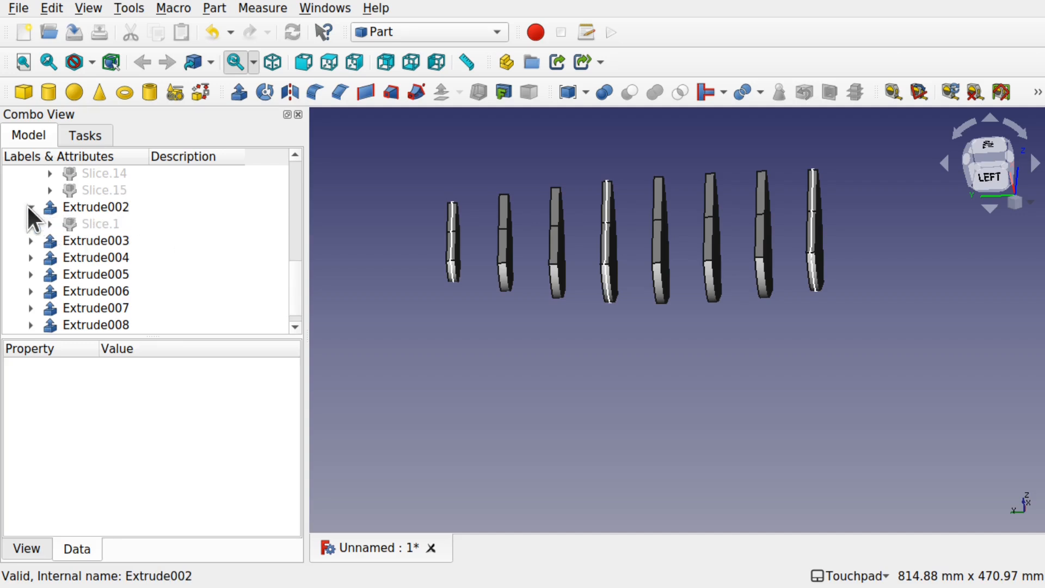
pyautogui.click(100, 218)
pyautogui.click(100, 217)
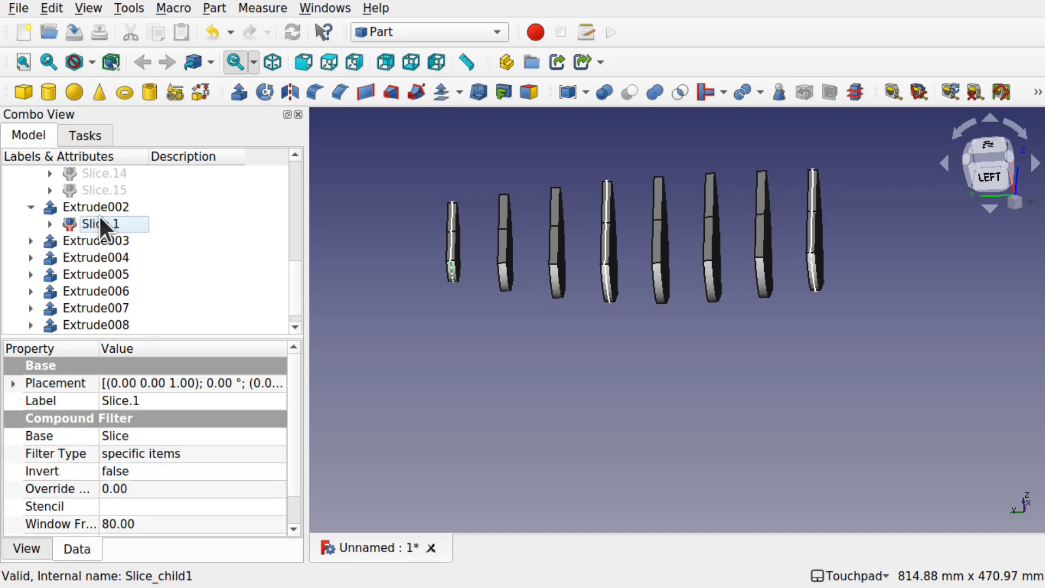
pyautogui.click(459, 274)
pyautogui.moveTo(460, 273); pyautogui.dragTo(429, 275, button='middle')
pyautogui.press('space')
pyautogui.press('space')
pyautogui.press('space')
pyautogui.press('space')
pyautogui.press('space')
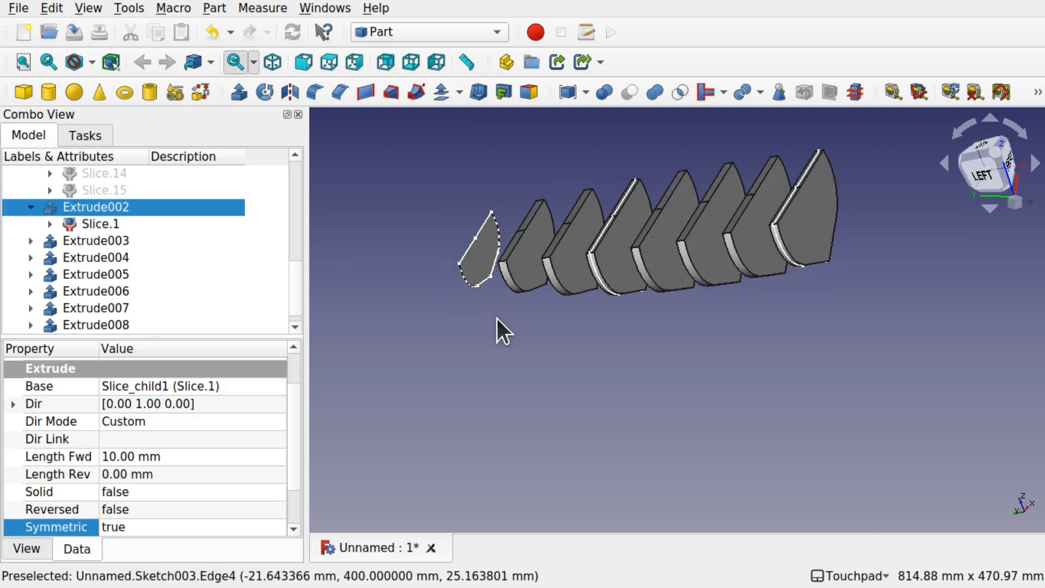
pyautogui.press('space')
# Step: Expand Slice.1 down to its Loft and hide the hull sketches Sketch001, Sketch002 and Sketch003
pyautogui.click(50, 224)
pyautogui.click(69, 240)
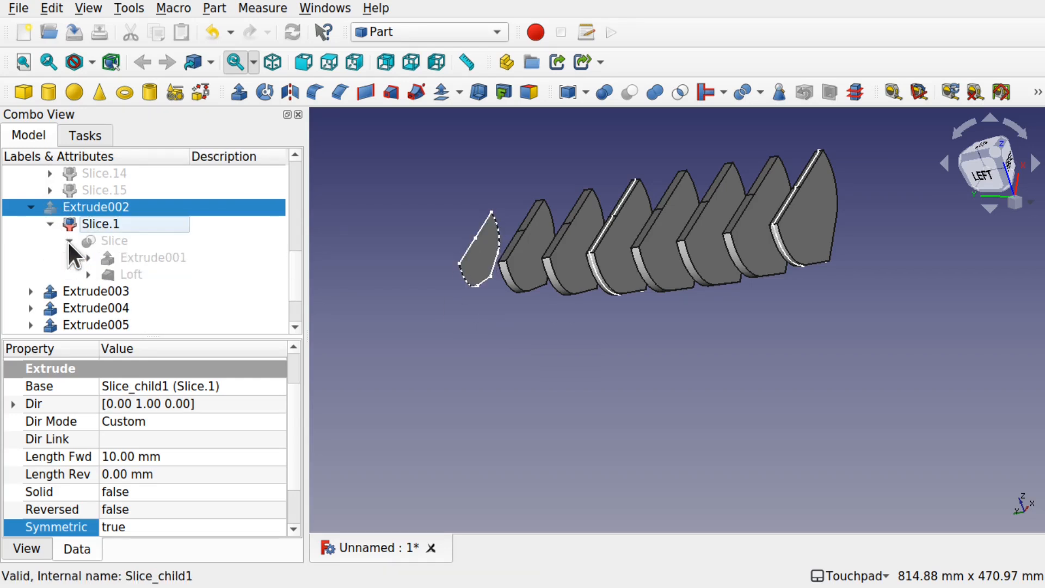
pyautogui.click(88, 274)
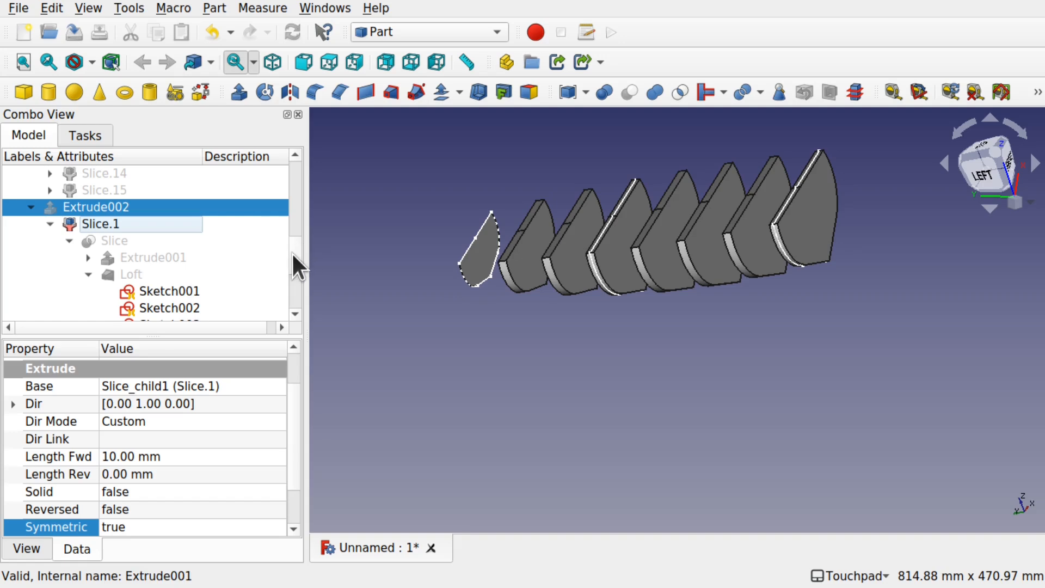
pyautogui.scroll(-1, 292, 255)
pyautogui.click(167, 211)
pyautogui.click(167, 225)
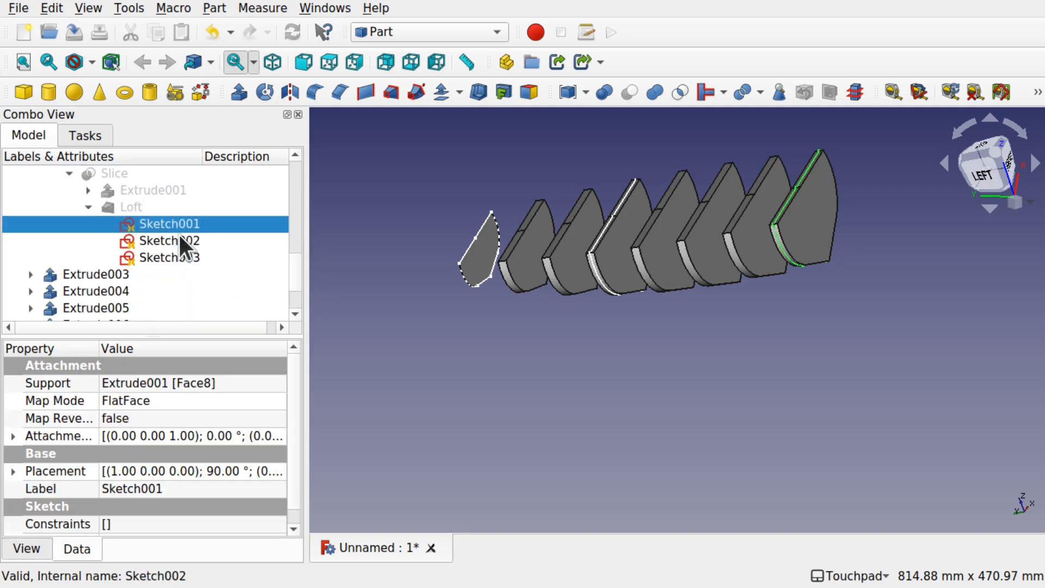
pyautogui.keyDown('shift'); pyautogui.click(190, 257); pyautogui.keyUp('shift')
pyautogui.press('space')
pyautogui.moveTo(496, 266)
pyautogui.keyDown('shift'); pyautogui.mouseDown()
pyautogui.moveTo(723, 280)
pyautogui.moveTo(661, 314)
pyautogui.moveTo(742, 242)
pyautogui.moveTo(595, 284)
pyautogui.moveTo(652, 301)
pyautogui.moveTo(793, 275)
pyautogui.moveTo(410, 341)
pyautogui.mouseUp(); pyautogui.keyUp('shift')
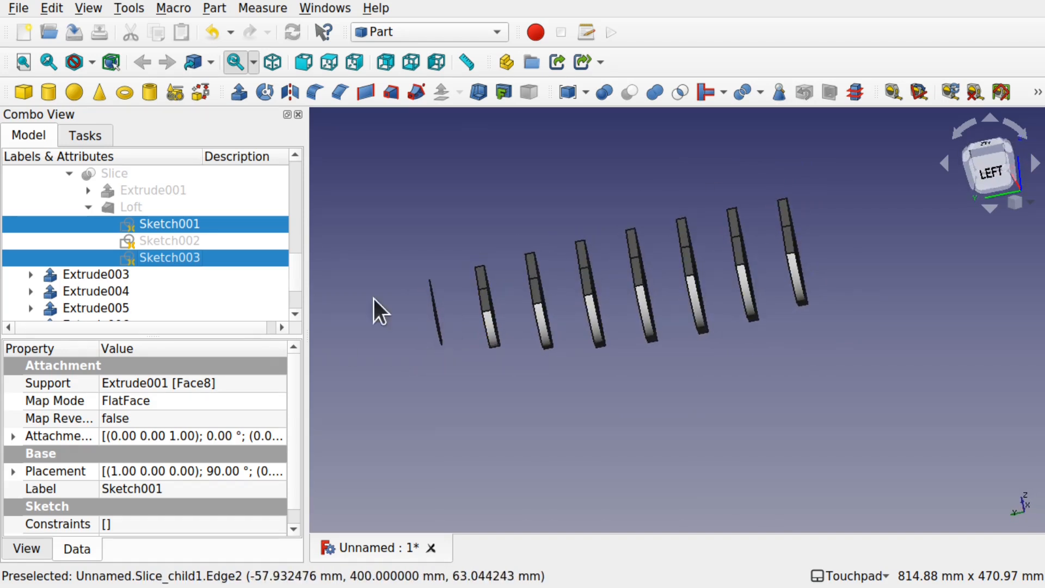
# Step: Select Extrude001 under the Slice to identify the original rib planes, and collapse Slice.1
pyautogui.moveTo(294, 272); pyautogui.dragTo(292, 263)
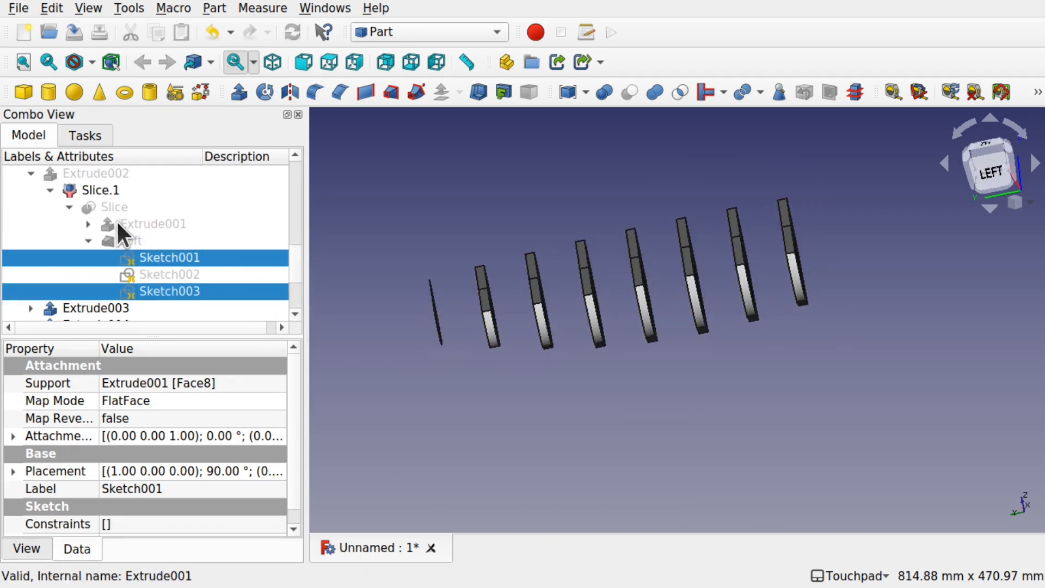
pyautogui.click(145, 223)
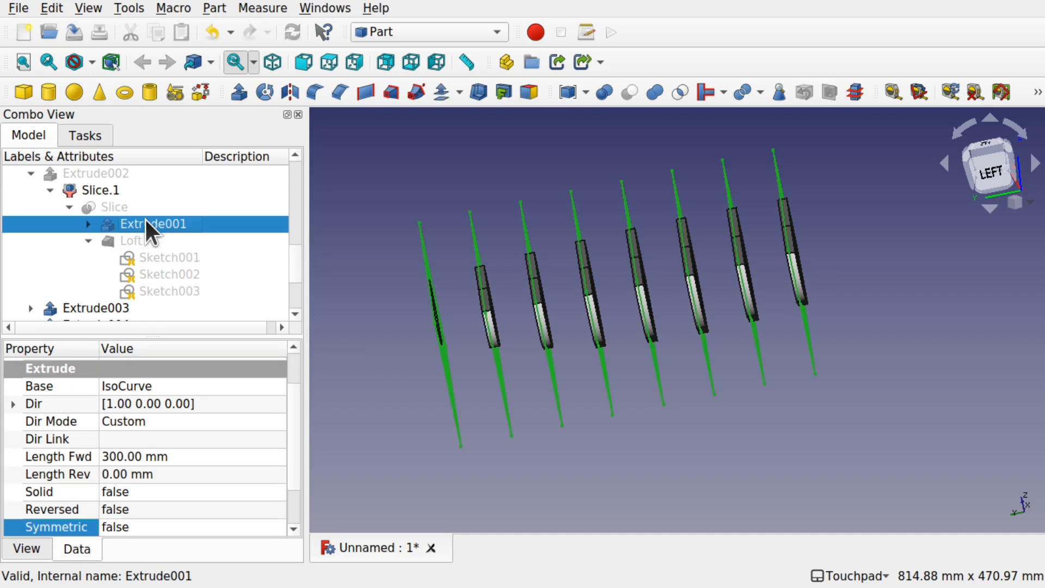
pyautogui.click(50, 190)
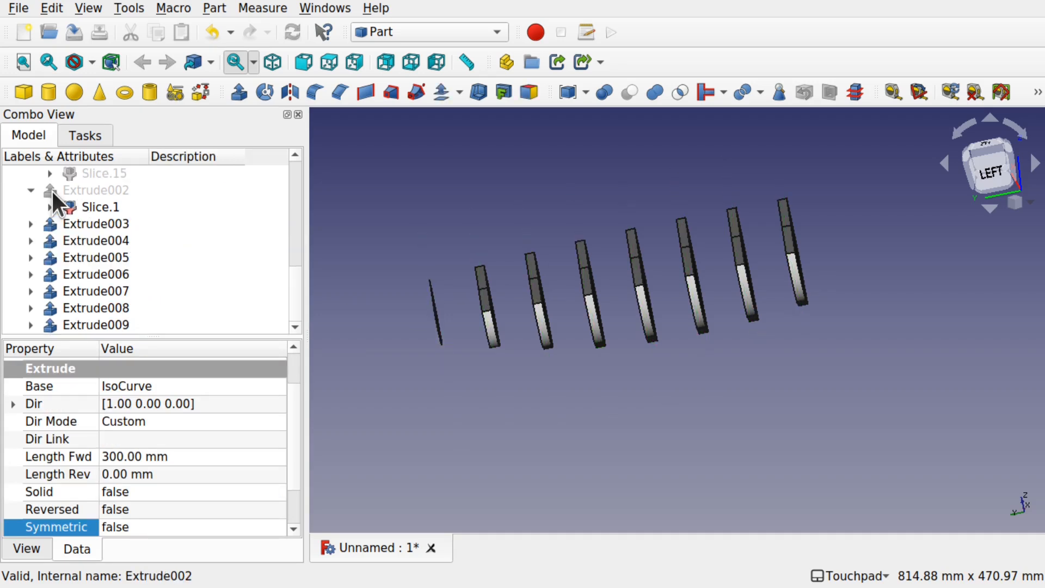
# Step: Show Extrude002 again and hide its source face Slice.1 so that only the eight solid ribs are displayed
pyautogui.moveTo(295, 294); pyautogui.dragTo(296, 272)
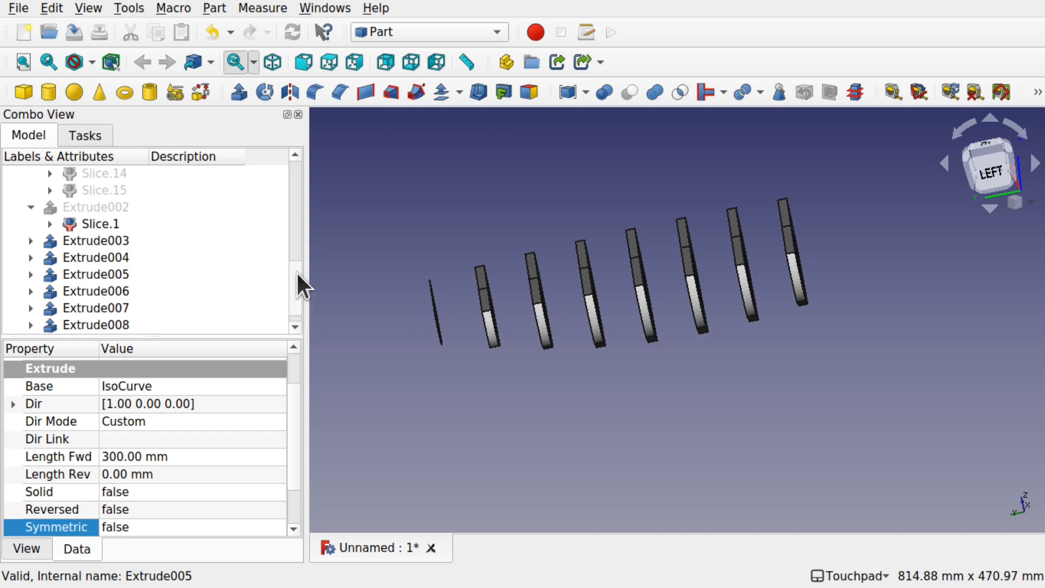
pyautogui.click(100, 207)
pyautogui.keyDown('shift'); pyautogui.moveTo(427, 351); pyautogui.dragTo(514, 344); pyautogui.keyUp('shift')
pyautogui.click(71, 219)
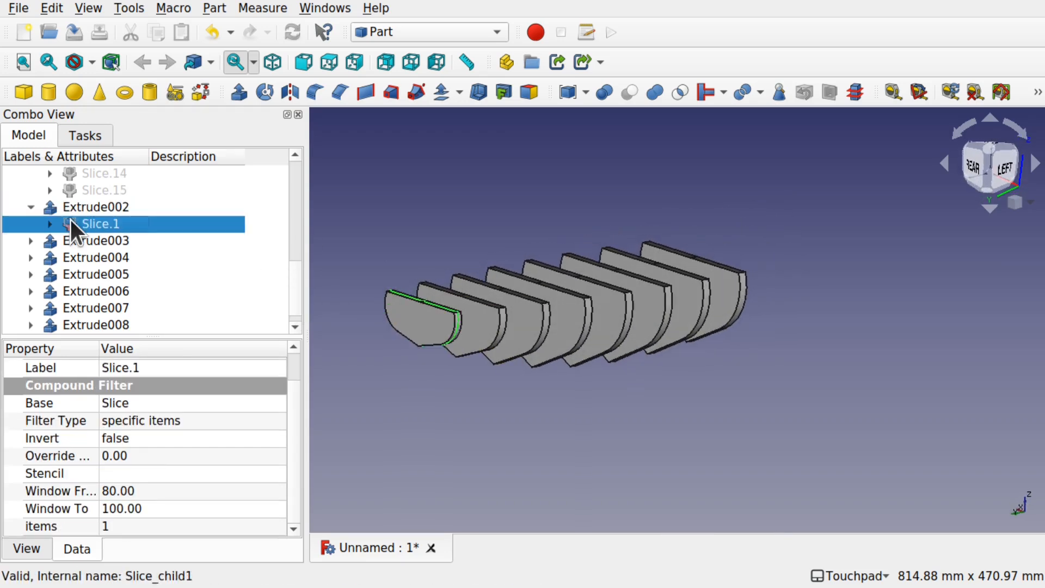
pyautogui.press('space')
pyautogui.keyDown('shift'); pyautogui.moveTo(596, 278); pyautogui.dragTo(593, 351); pyautogui.keyUp('shift')
pyautogui.keyDown('shift'); pyautogui.moveTo(707, 351); pyautogui.dragTo(683, 336); pyautogui.keyUp('shift')
pyautogui.scroll(4, 683, 335)
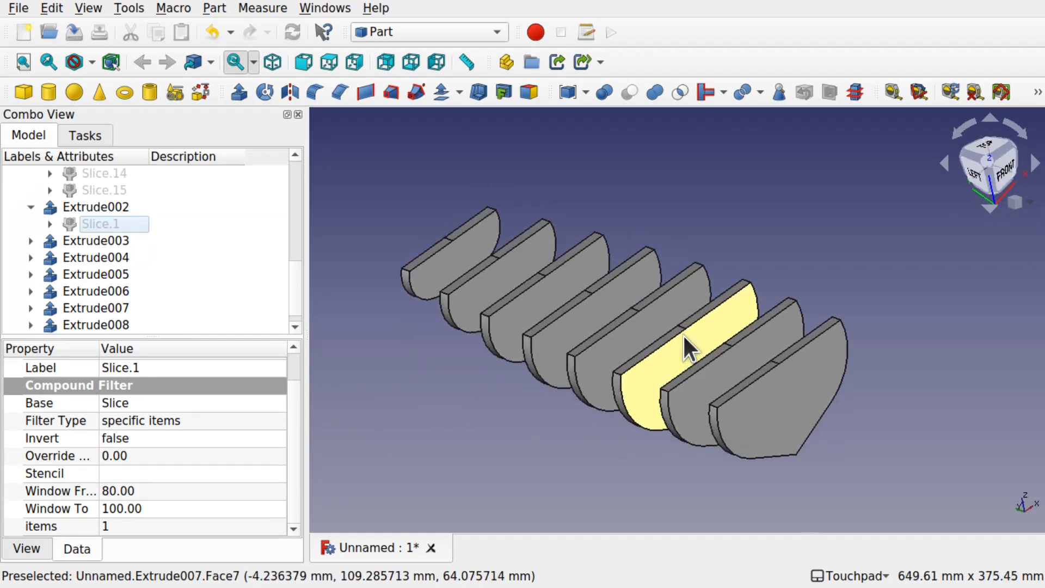
# Step: Expand Slice.1, show the hull section Sketch001 under the Loft, and open it for editing
pyautogui.click(49, 224)
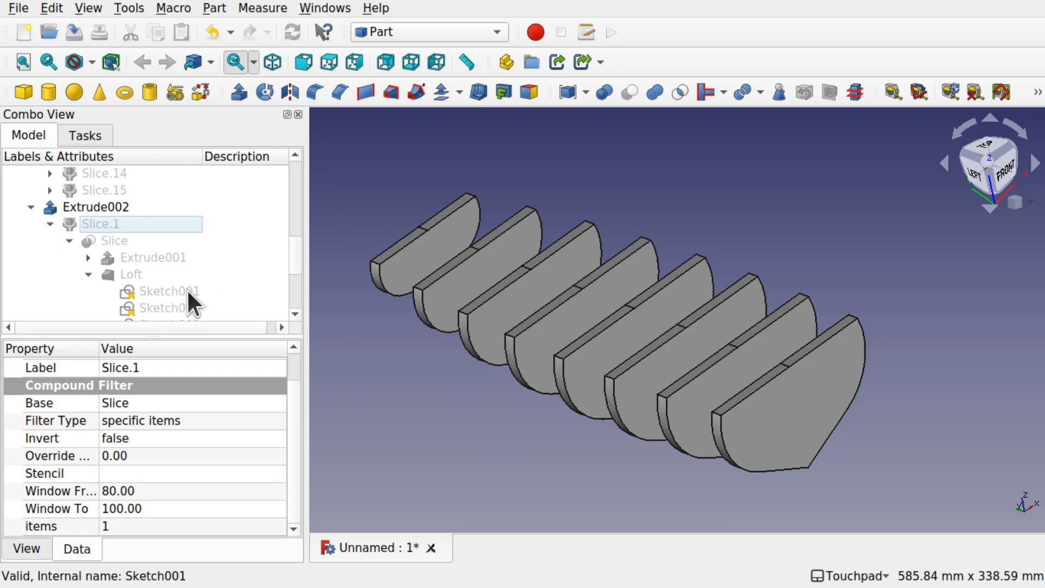
pyautogui.click(172, 292)
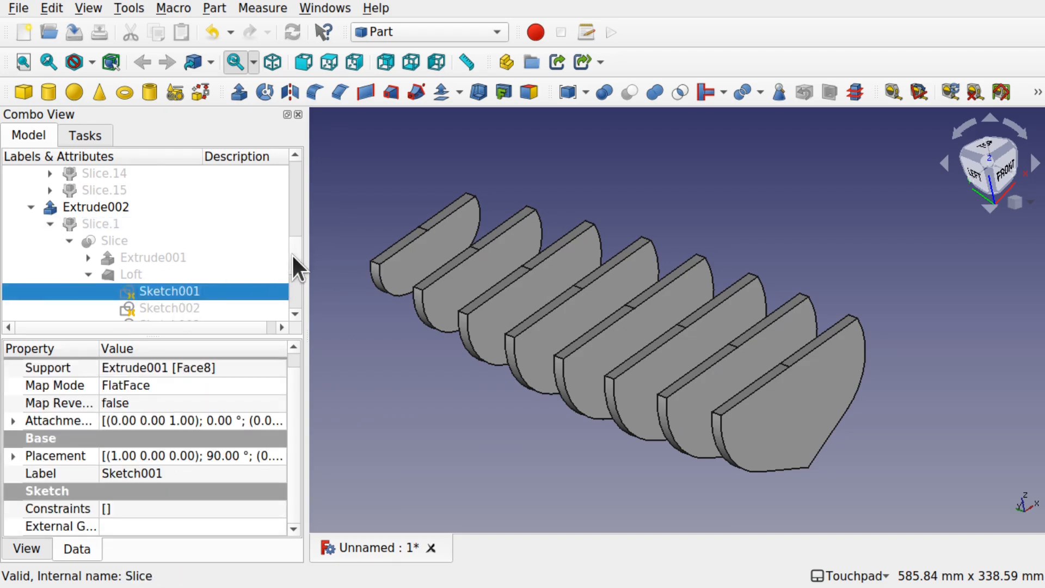
pyautogui.moveTo(292, 254); pyautogui.dragTo(289, 278)
pyautogui.press('space')
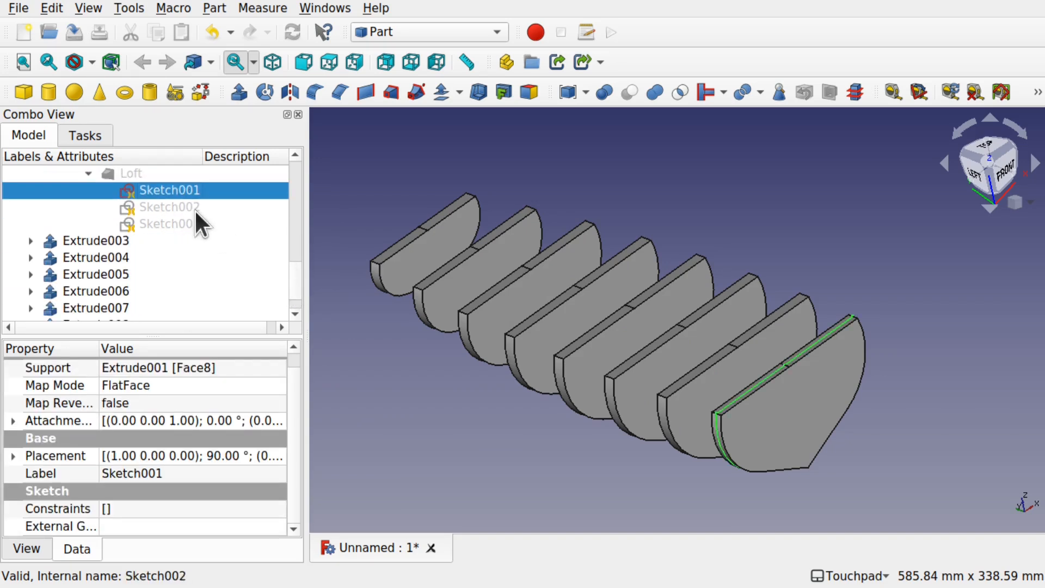
pyautogui.doubleClick(168, 189)
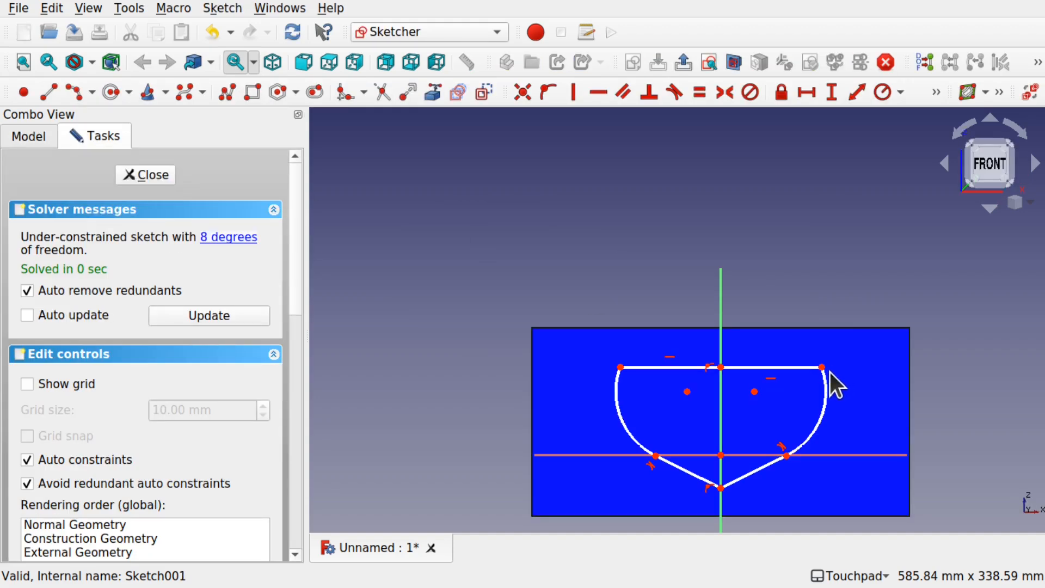
# Step: Apply horizontal constraints between the two lower arc endpoints and between the two arc centres of the hull section
pyautogui.moveTo(822, 368); pyautogui.dragTo(863, 373)
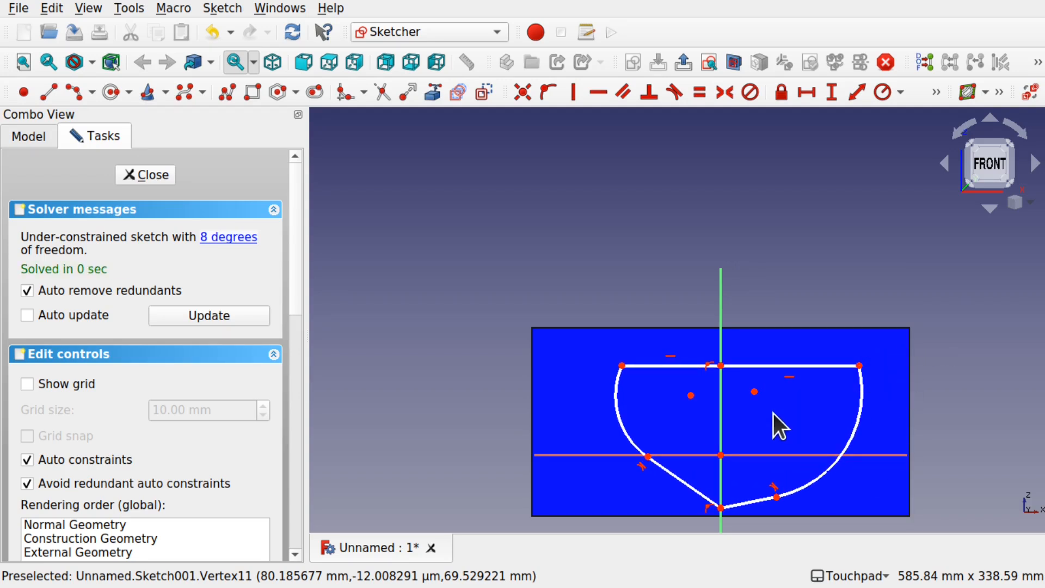
pyautogui.hotkey('ctrl', 'z')
pyautogui.click(656, 455)
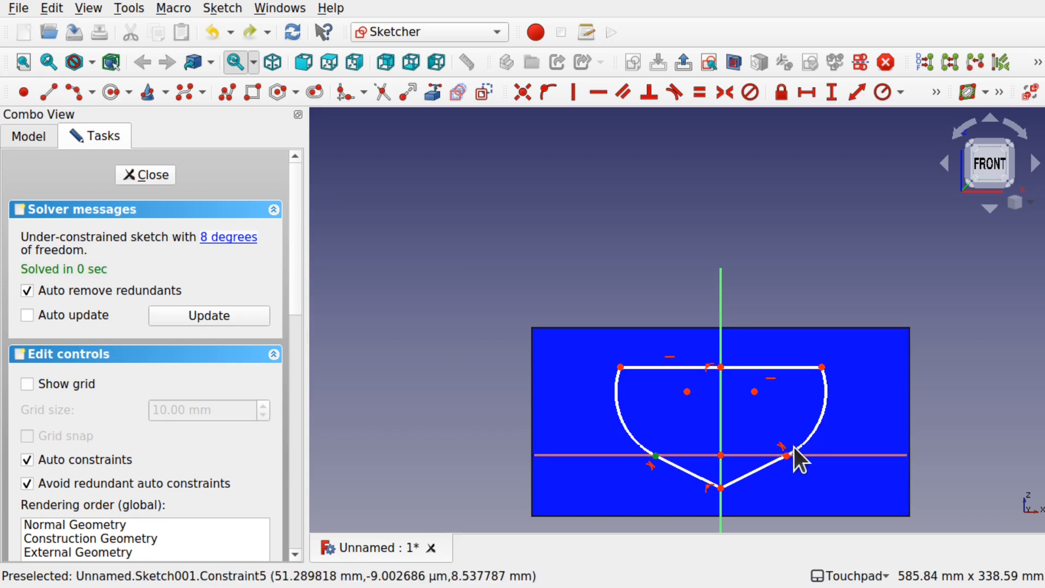
pyautogui.click(787, 456)
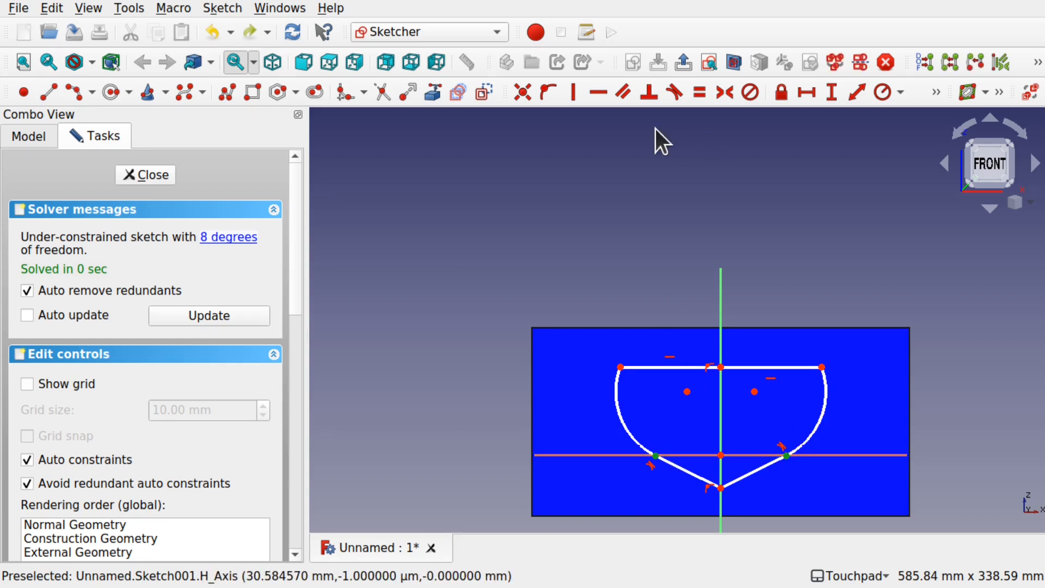
pyautogui.click(598, 92)
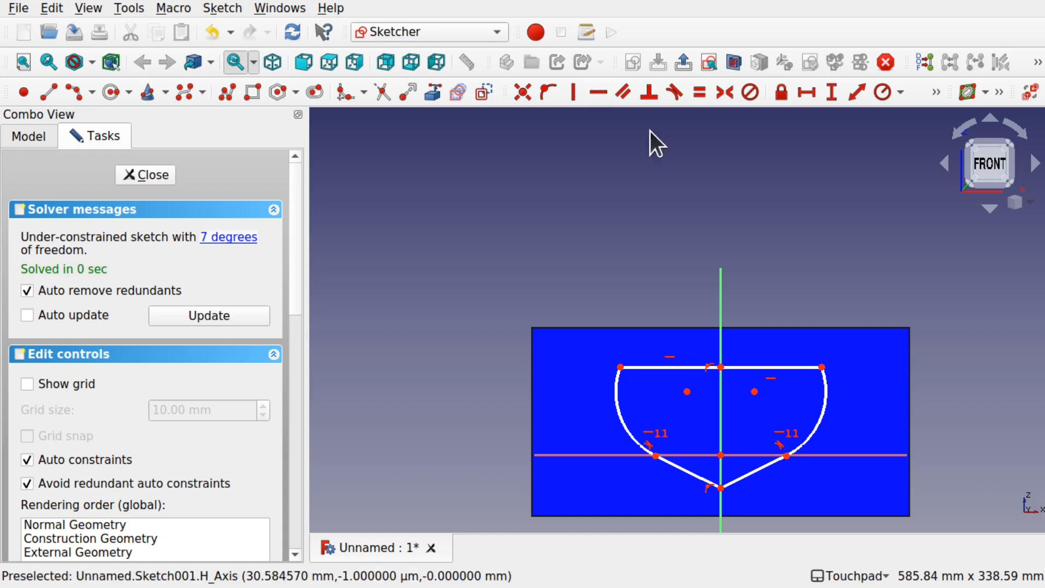
pyautogui.click(688, 391)
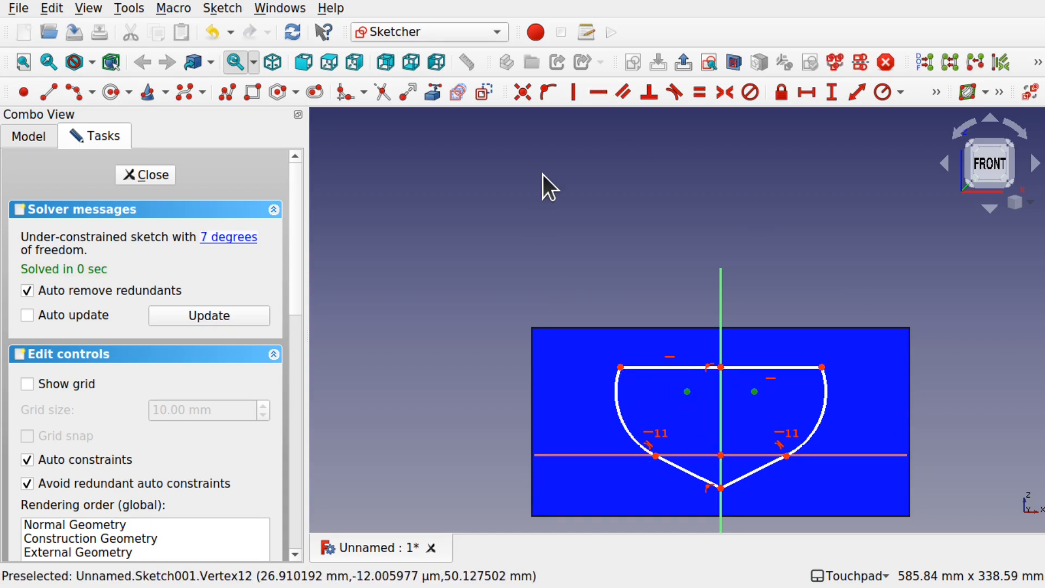
pyautogui.click(599, 93)
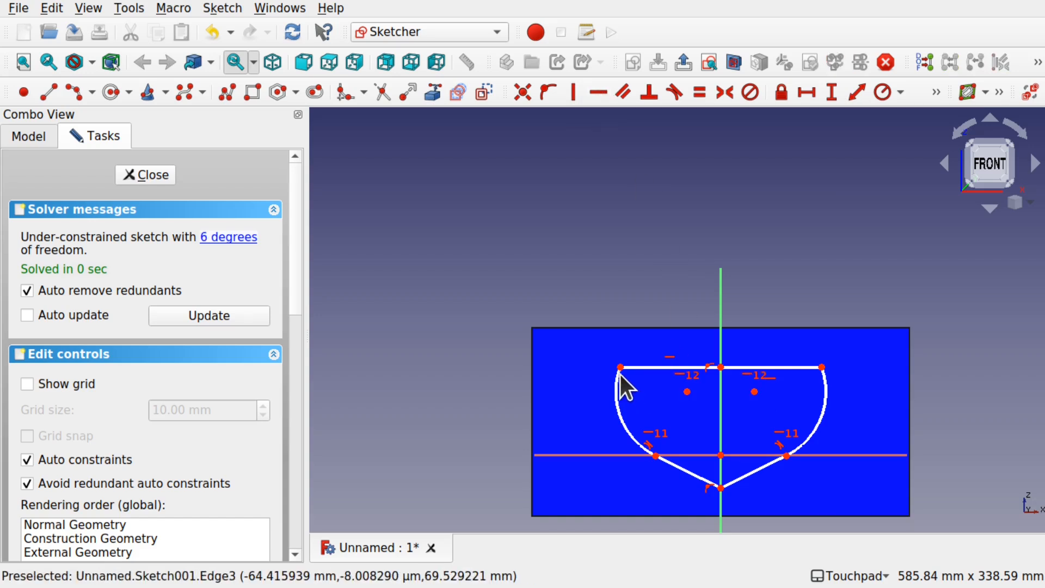
# Step: Widen the hull section by moving its upper-left corner outward and slightly up, and close the sketch
pyautogui.moveTo(620, 367); pyautogui.dragTo(591, 362)
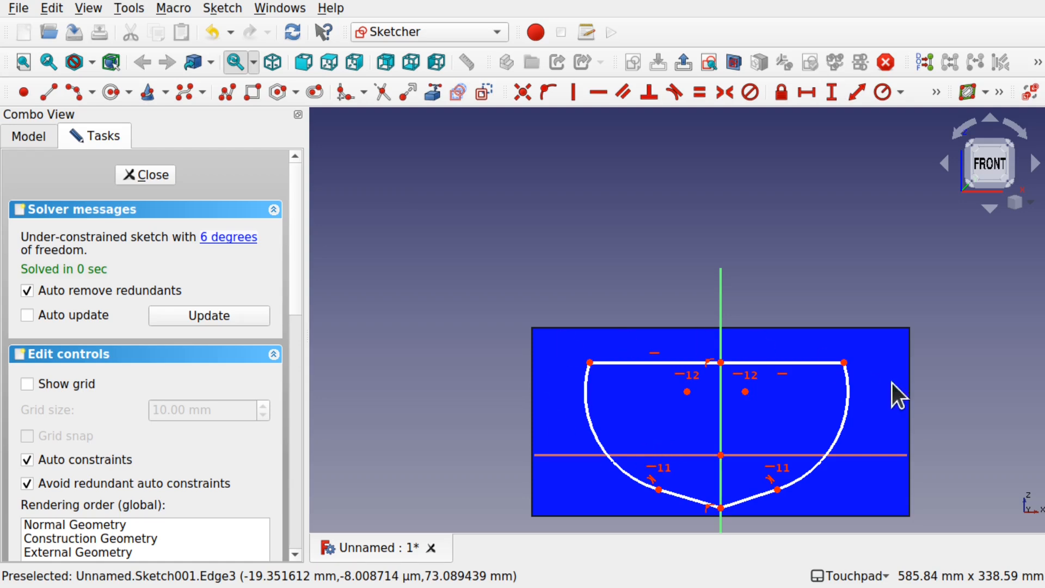
pyautogui.click(147, 177)
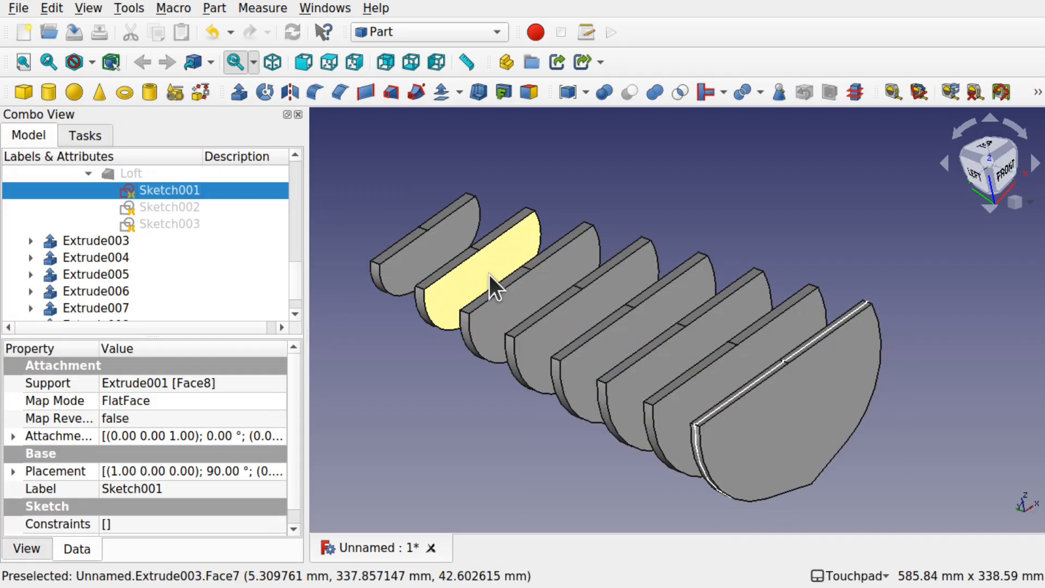
pyautogui.moveTo(827, 413)
pyautogui.mouseDown(button='middle')
pyautogui.moveTo(933, 374)
pyautogui.moveTo(753, 383)
pyautogui.moveTo(749, 401)
pyautogui.moveTo(658, 290)
pyautogui.moveTo(879, 348)
pyautogui.moveTo(677, 286)
pyautogui.mouseUp(button='middle')
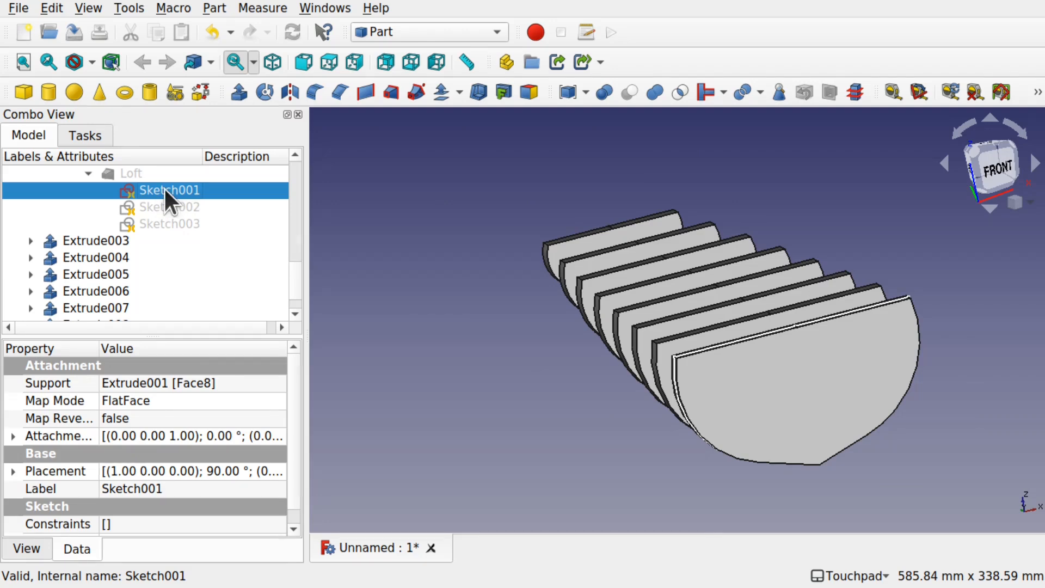
# Step: Reopen Sketch001 and draw a rectangle about 62 mm high across the deck line, between the two hull sides
pyautogui.doubleClick(165, 190)
pyautogui.click(252, 93)
pyautogui.click(605, 256)
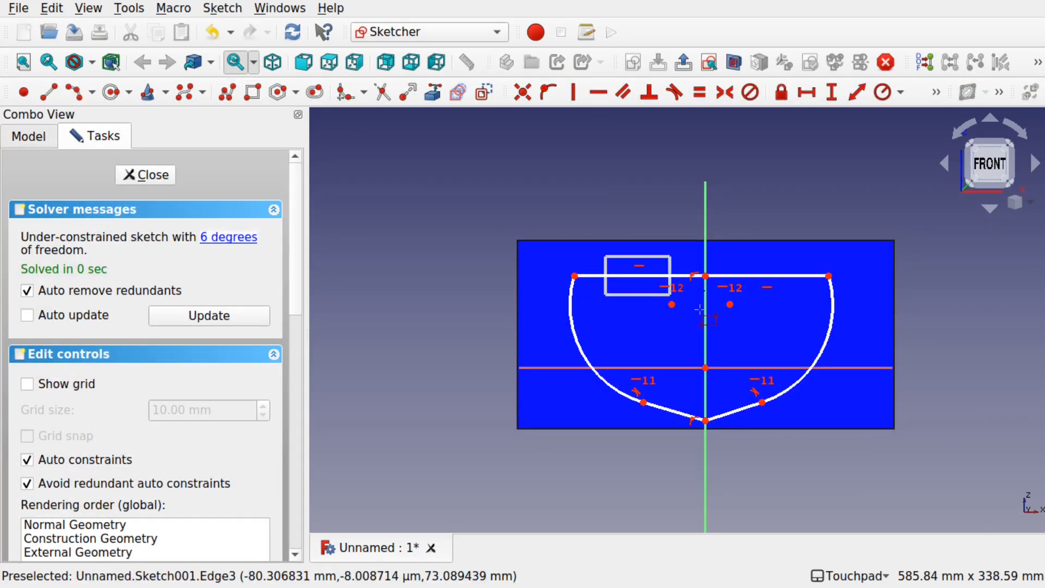
pyautogui.click(805, 334)
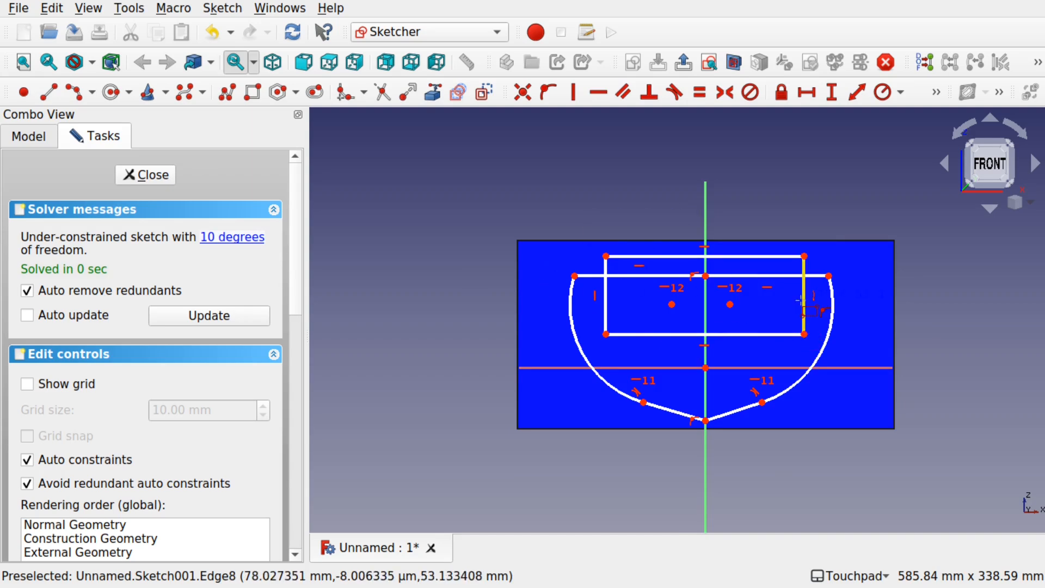
# Step: Trim the deck line and the rectangle's upper portions in Sketch001 to form an open-top notch between the hull sides, and close the sketch
pyautogui.moveTo(776, 298)
pyautogui.keyDown('alt'); pyautogui.mouseDown()
pyautogui.moveTo(765, 306)
pyautogui.moveTo(774, 317)
pyautogui.mouseUp(); pyautogui.keyUp('alt')
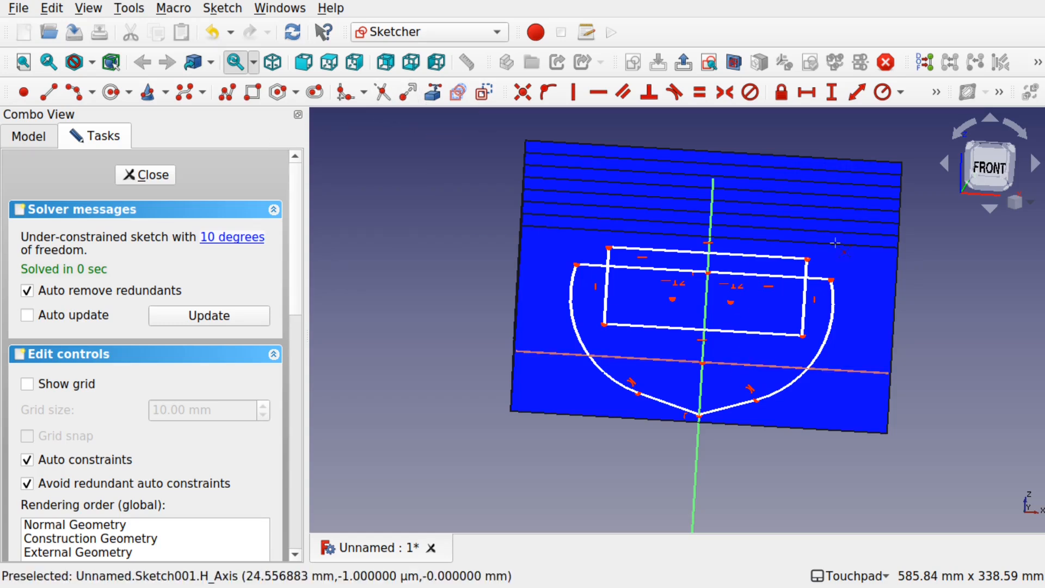
pyautogui.click(654, 269)
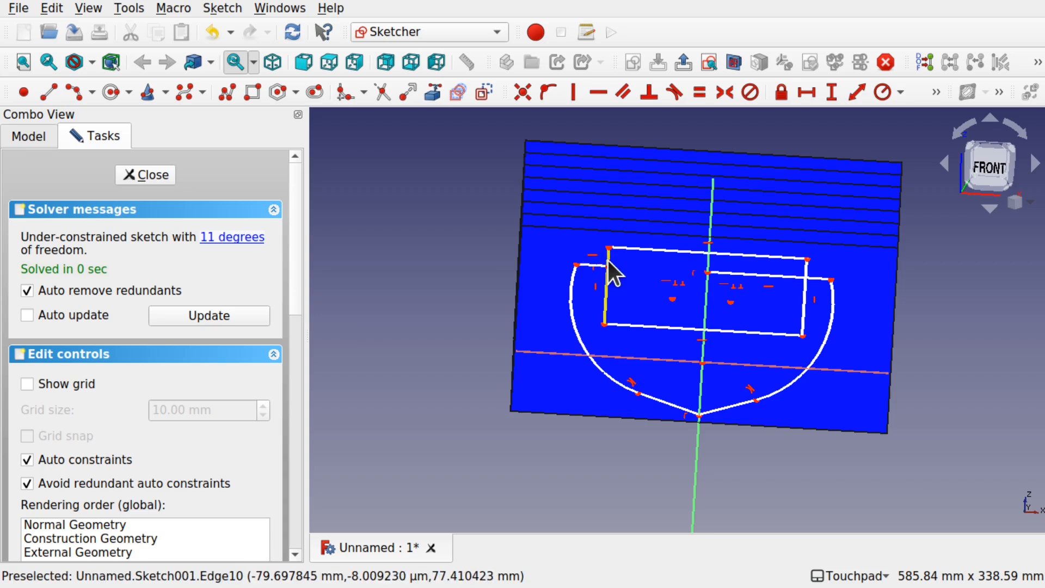
pyautogui.click(805, 270)
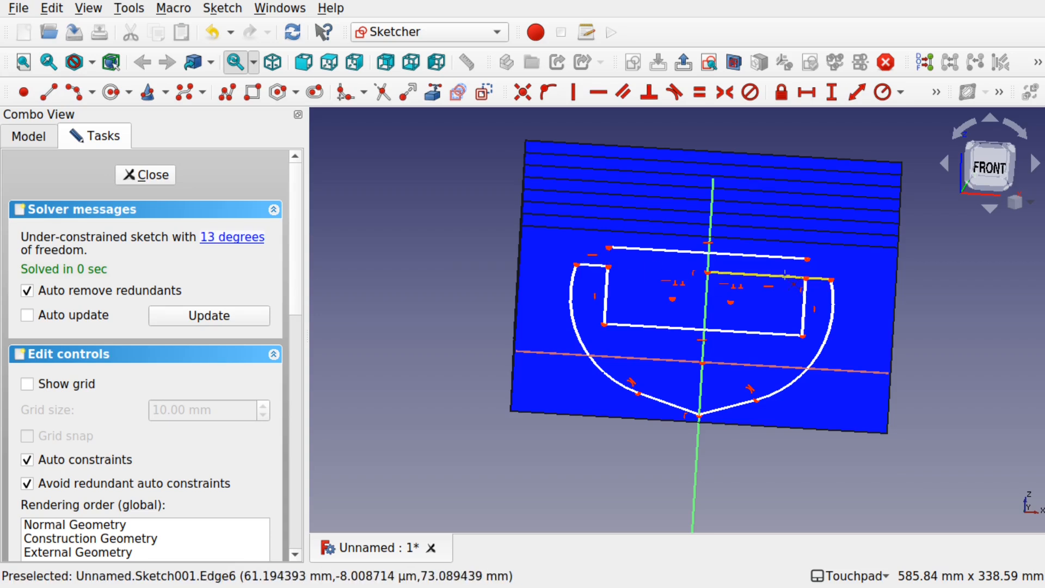
pyautogui.click(772, 278)
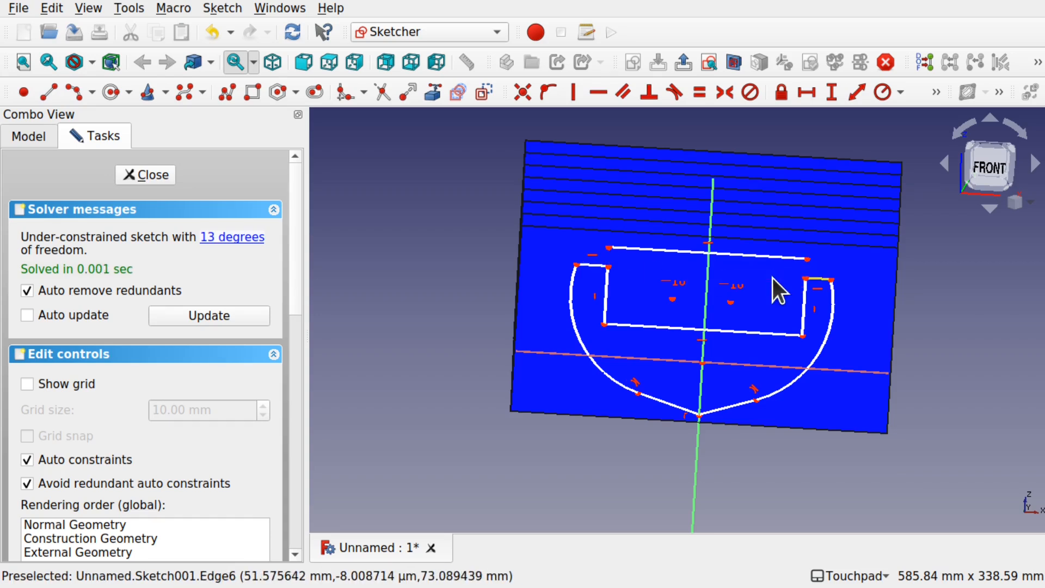
pyautogui.click(739, 253)
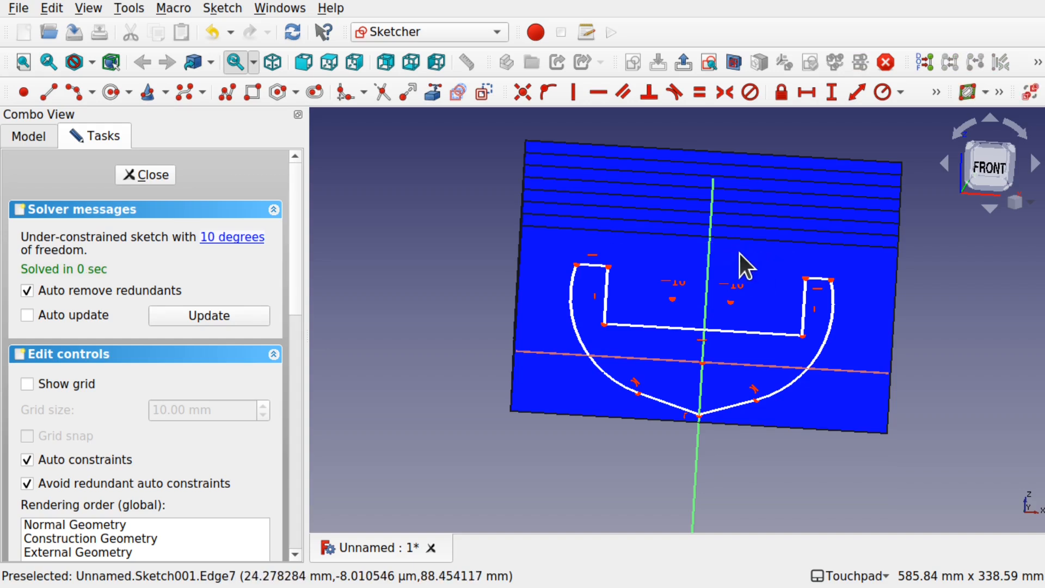
pyautogui.click(153, 173)
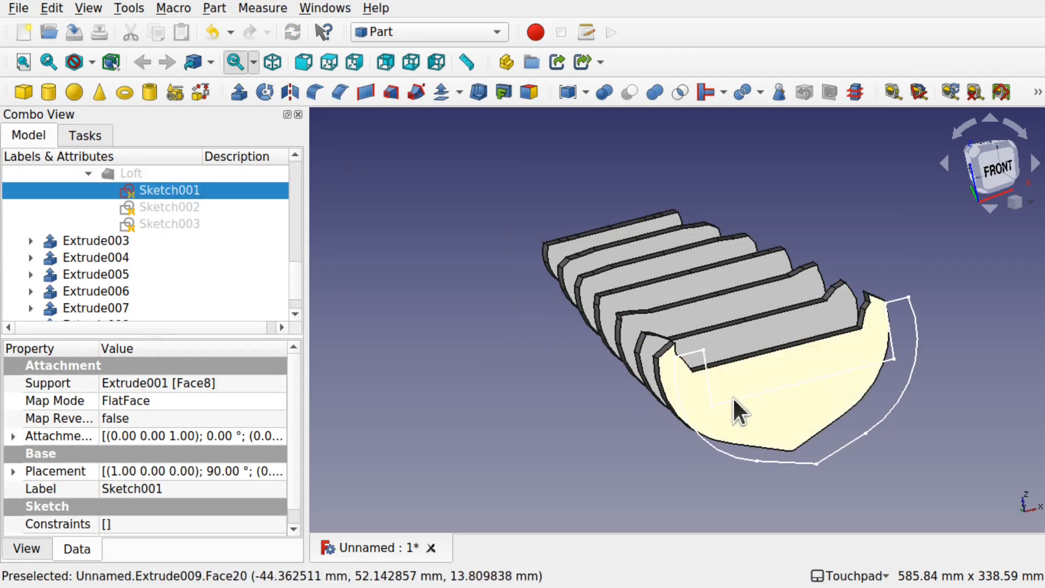
# Step: Open Sketch002 for editing, section the view at its plane, and draw a rectangle across the deck line between the hull sides
pyautogui.keyDown('alt'); pyautogui.moveTo(724, 370); pyautogui.dragTo(818, 415); pyautogui.keyUp('alt')
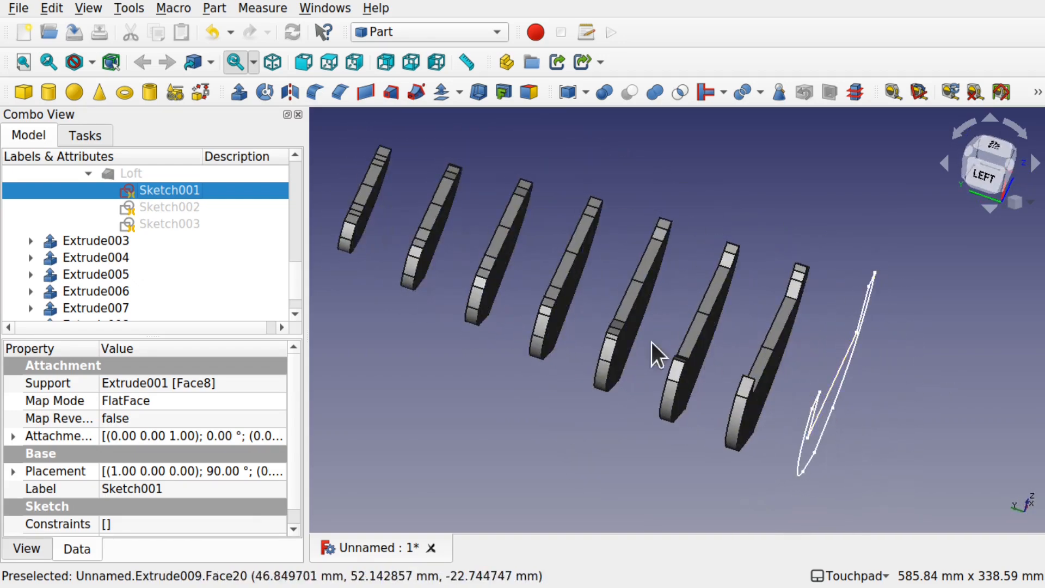
pyautogui.keyDown('alt'); pyautogui.moveTo(445, 228); pyautogui.dragTo(518, 262); pyautogui.keyUp('alt')
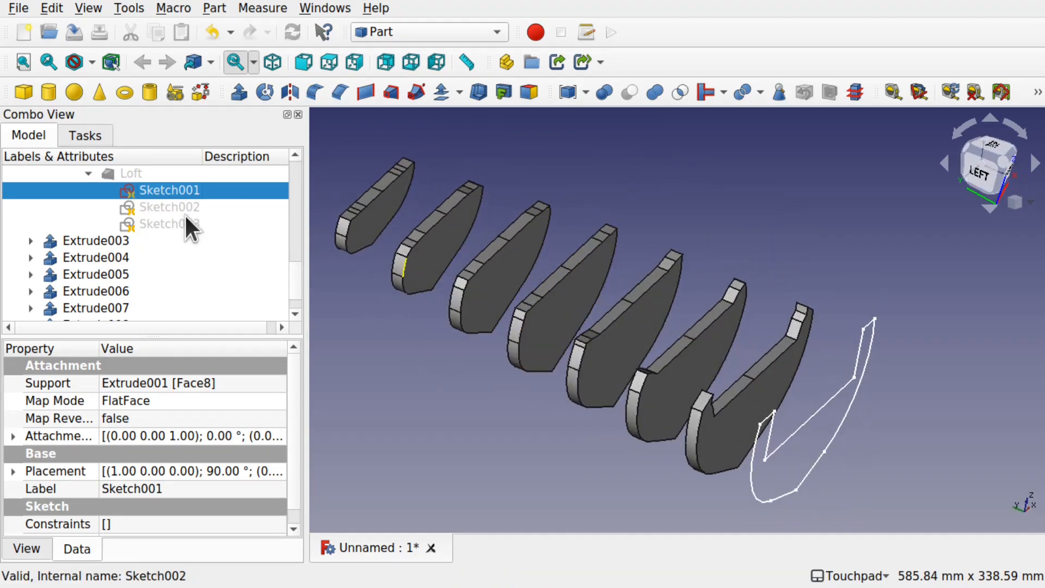
pyautogui.doubleClick(167, 207)
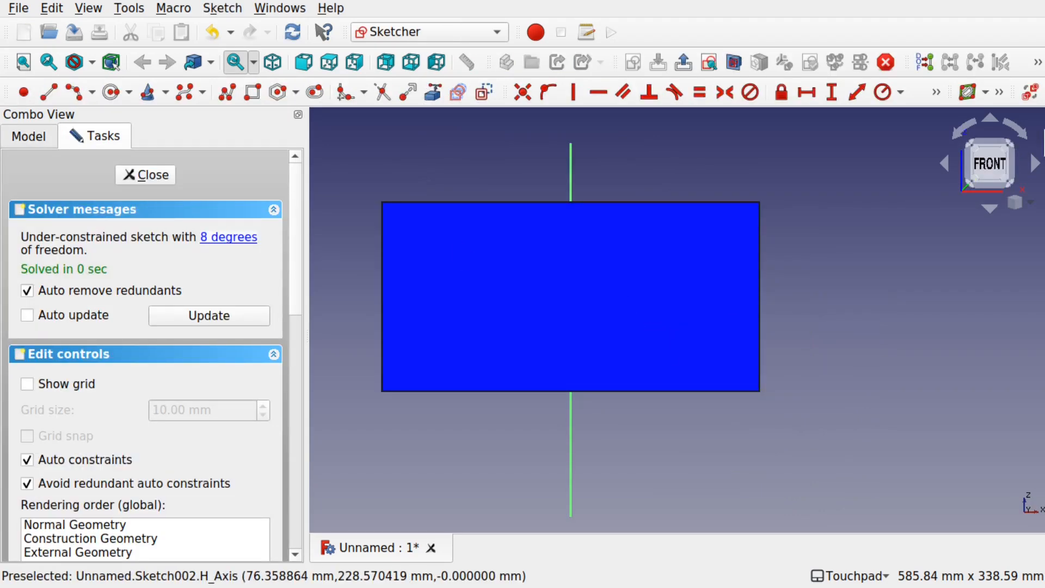
pyautogui.click(732, 62)
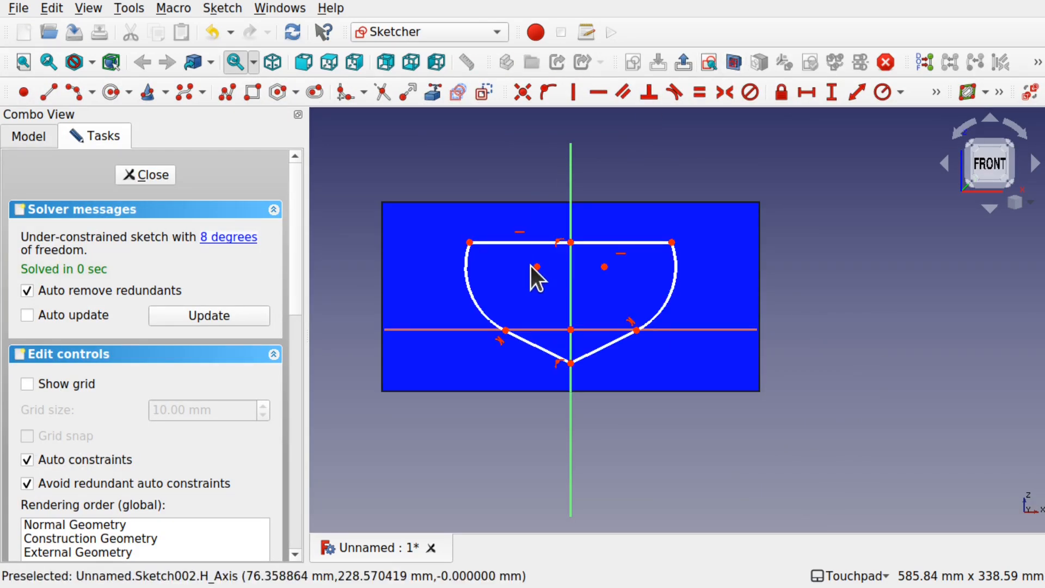
pyautogui.click(250, 91)
pyautogui.keyDown('alt'); pyautogui.moveTo(618, 263); pyautogui.dragTo(592, 316); pyautogui.keyUp('alt')
pyautogui.press('1')
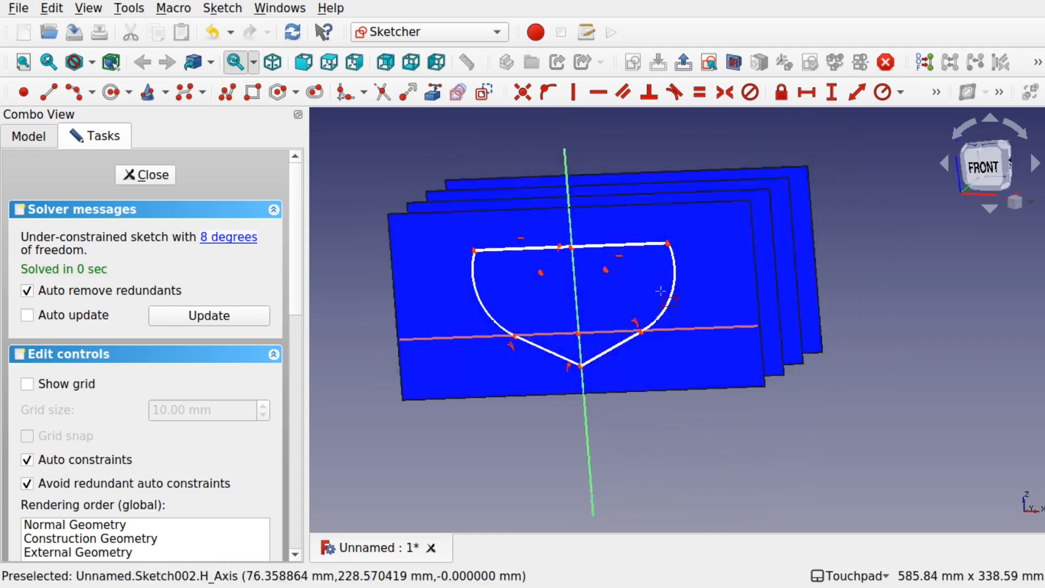
pyautogui.click(507, 213)
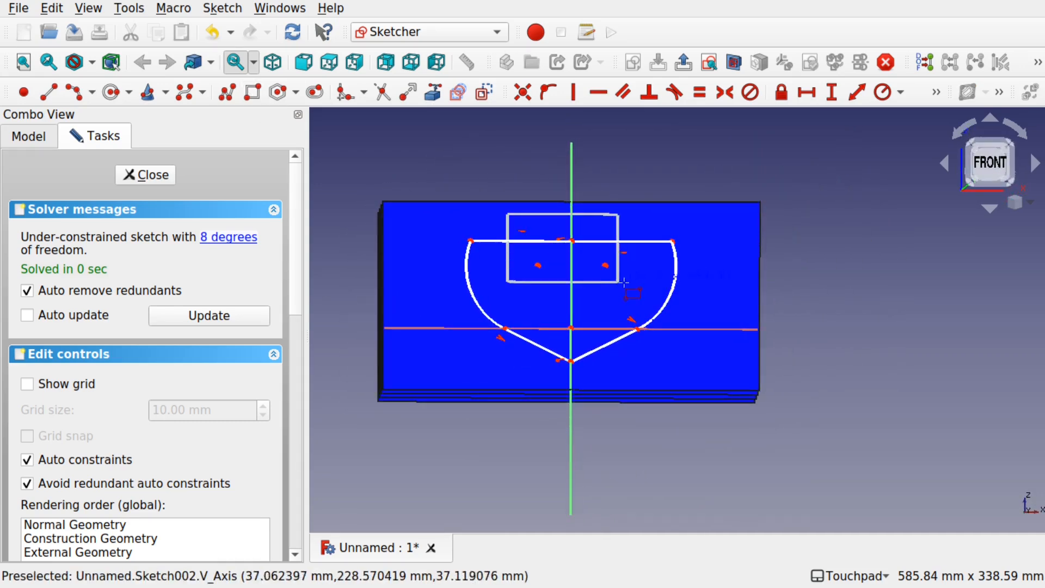
pyautogui.click(645, 285)
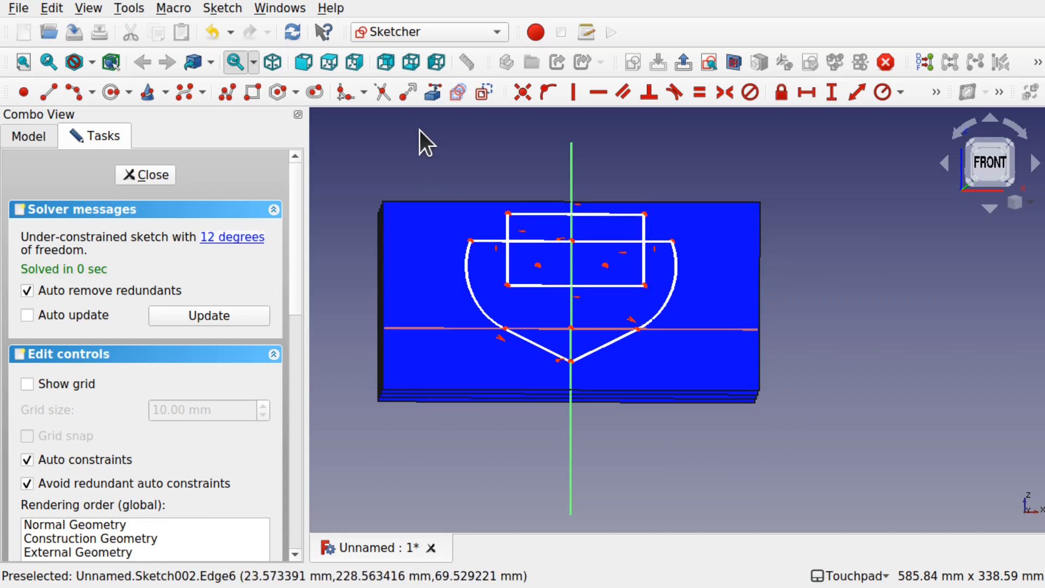
# Step: Delete the rectangle's upper edge in Sketch002, trim the deck line inside it and the side stubs above deck, and close the sketch
pyautogui.click(633, 212)
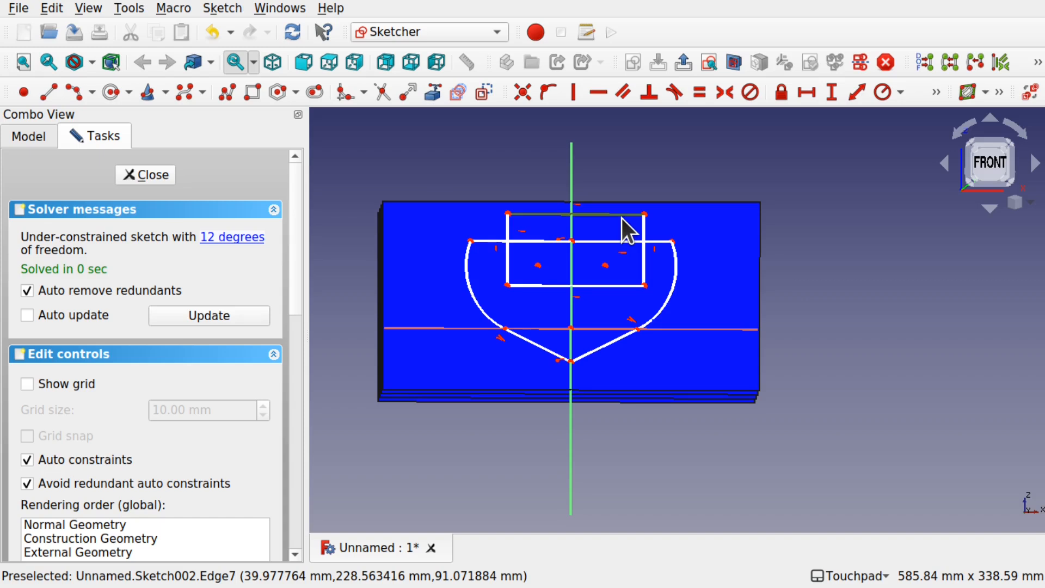
pyautogui.press('Delete')
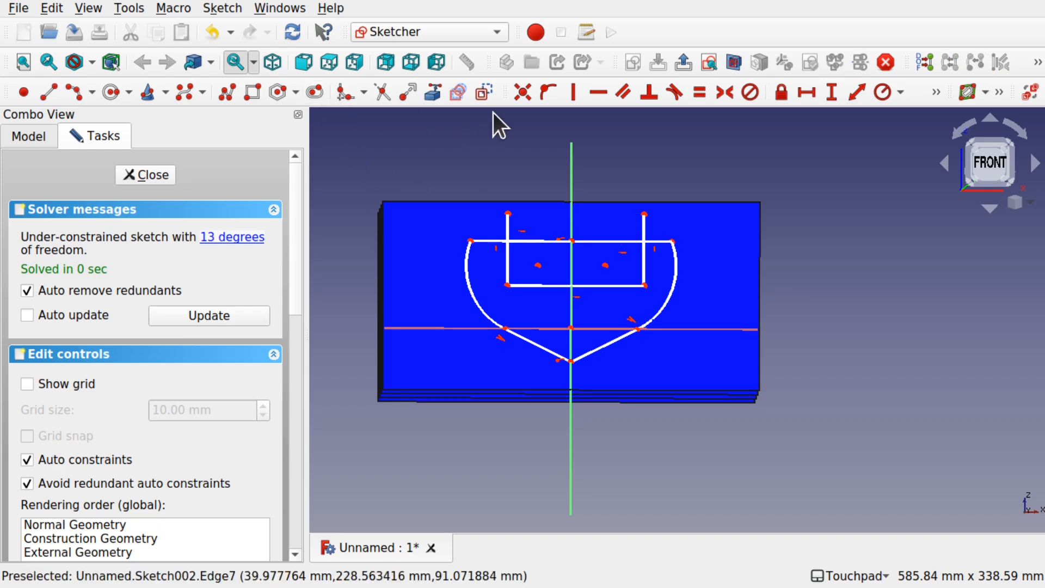
pyautogui.click(381, 93)
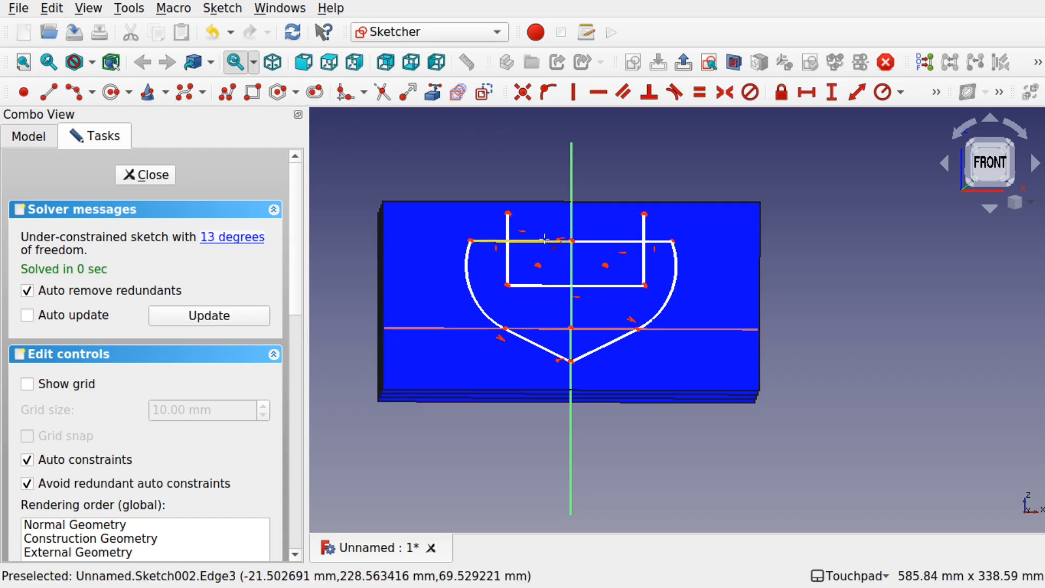
pyautogui.click(567, 246)
pyautogui.click(634, 242)
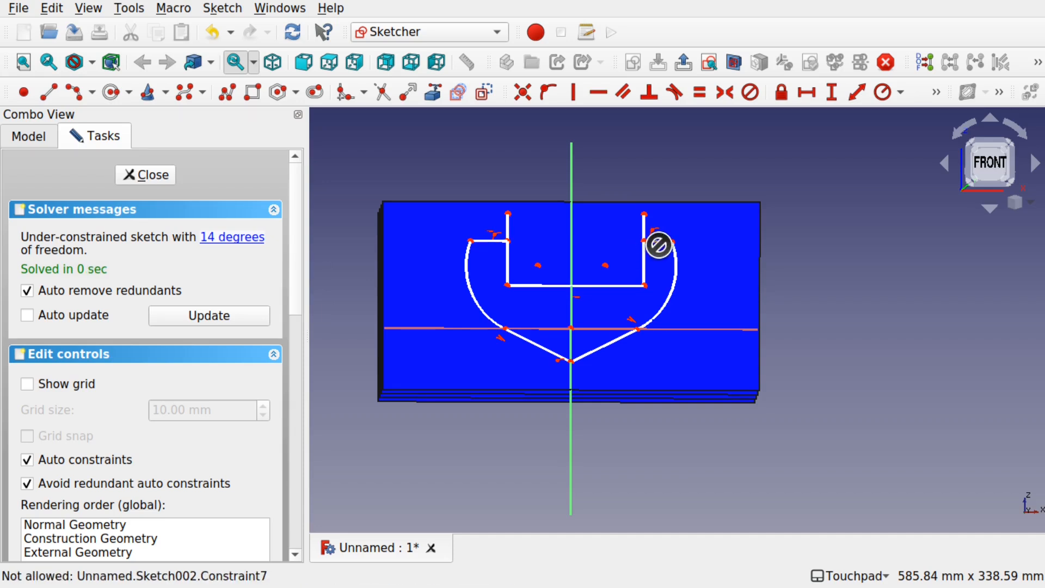
pyautogui.click(644, 230)
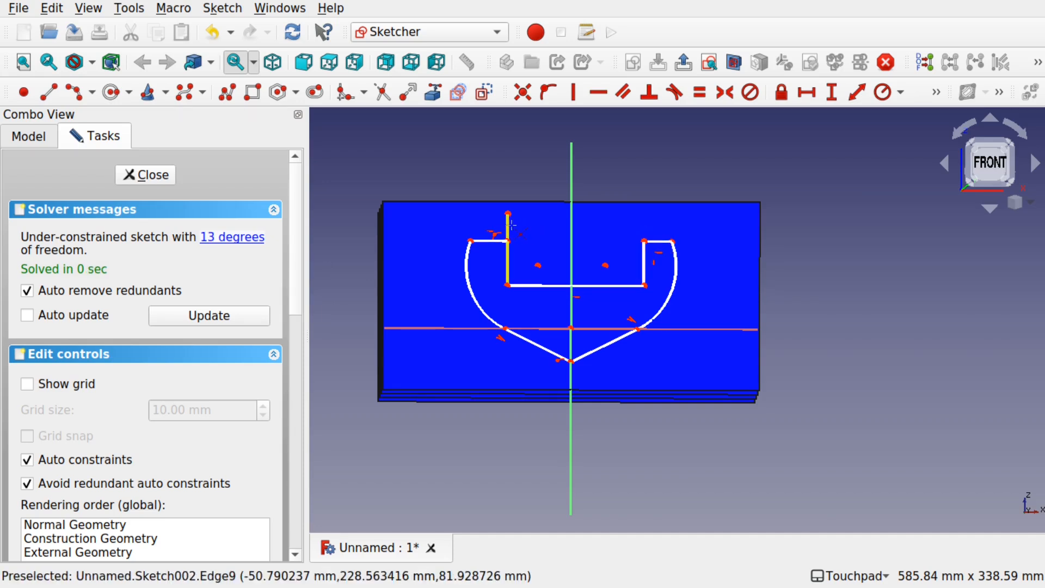
pyautogui.click(508, 227)
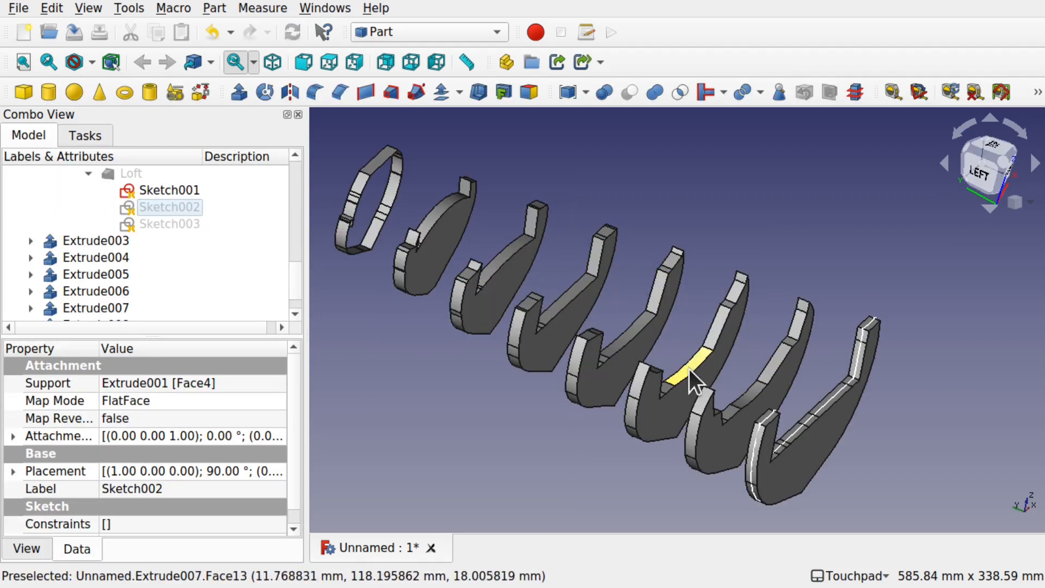
# Step: Show Sketch003 under the Loft, open it for editing, and section the view at its sketch plane
pyautogui.keyDown('shift'); pyautogui.moveTo(699, 366); pyautogui.dragTo(469, 247); pyautogui.keyUp('shift')
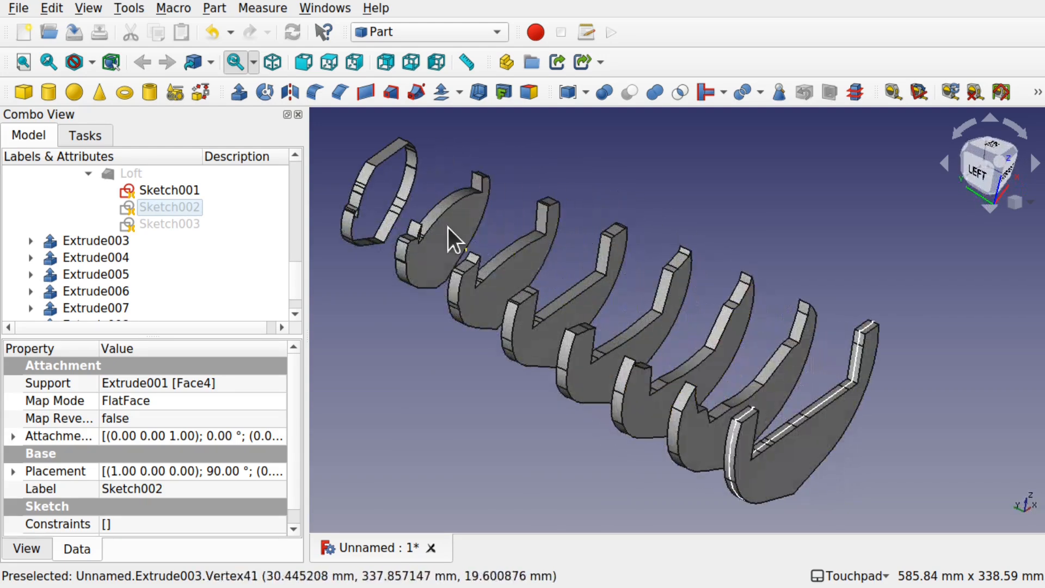
pyautogui.click(167, 190)
pyautogui.click(166, 225)
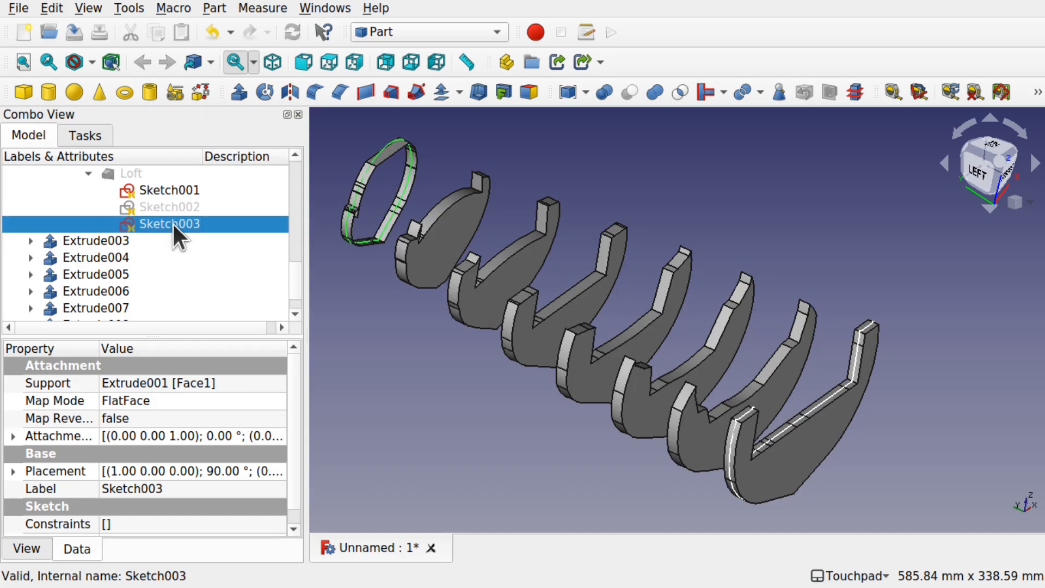
pyautogui.doubleClick(172, 222)
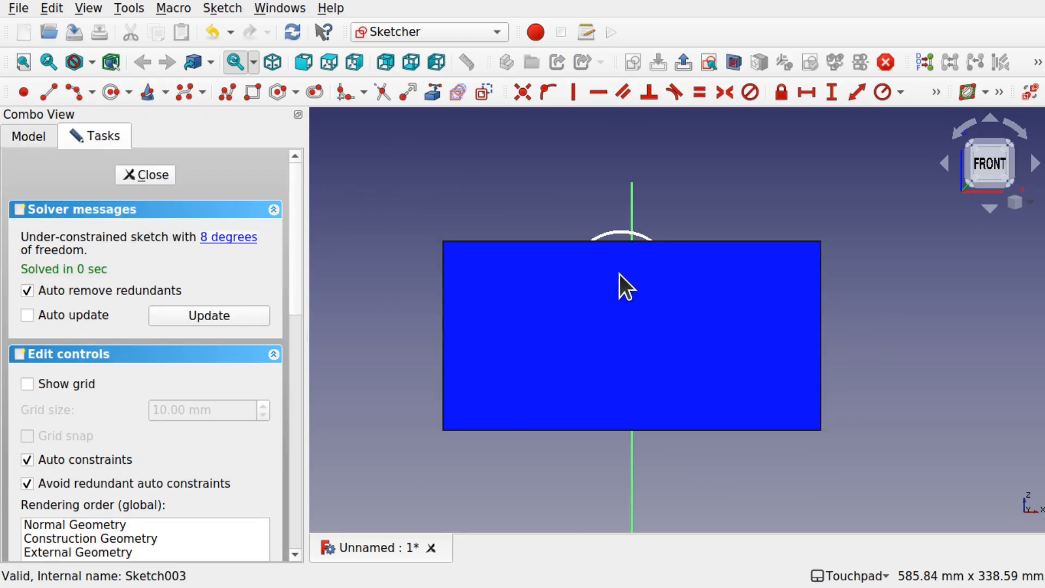
pyautogui.keyDown('alt'); pyautogui.moveTo(618, 267); pyautogui.dragTo(673, 304); pyautogui.keyUp('alt')
pyautogui.keyDown('shift'); pyautogui.moveTo(507, 215); pyautogui.dragTo(566, 270); pyautogui.keyUp('shift')
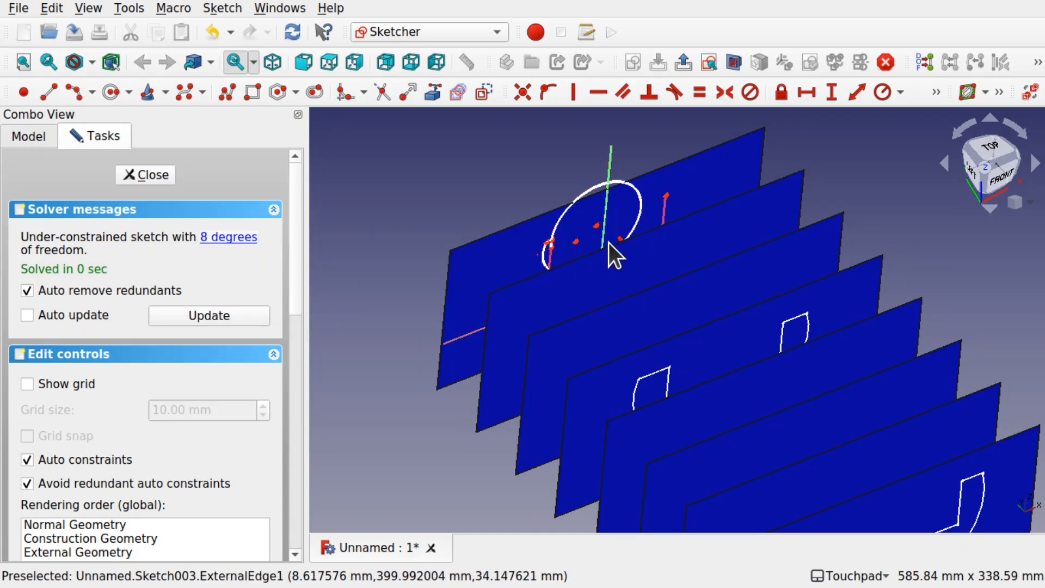
pyautogui.click(730, 58)
pyautogui.moveTo(621, 274)
pyautogui.keyDown('shift'); pyautogui.mouseDown()
pyautogui.moveTo(557, 236)
pyautogui.moveTo(644, 277)
pyautogui.moveTo(635, 279)
pyautogui.mouseUp(); pyautogui.keyUp('shift')
pyautogui.scroll(5, 557, 236)
pyautogui.scroll(-3, 558, 236)
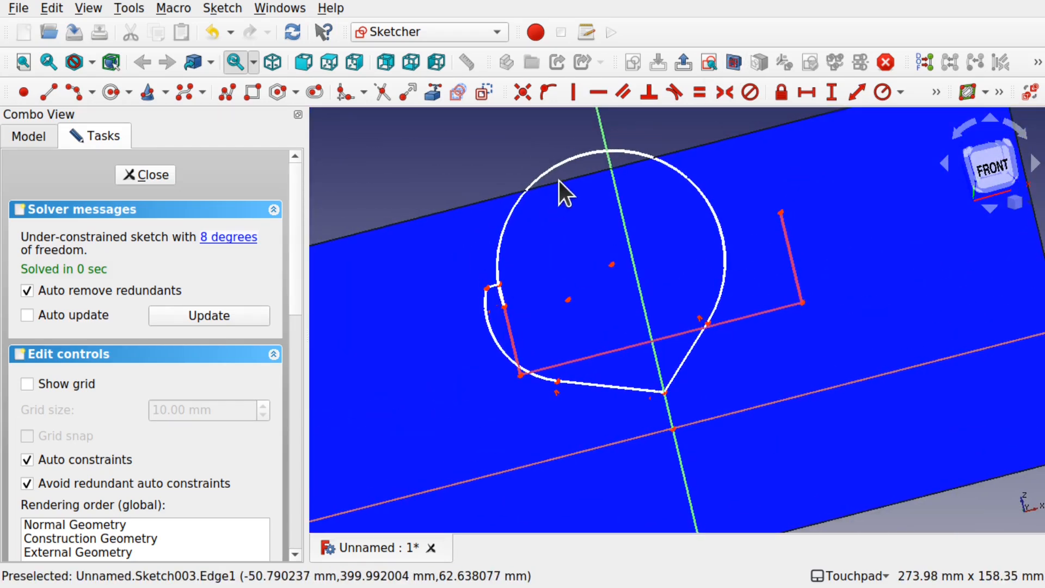
# Step: Try to reshape the distorted large arc in Sketch003 by moving the arc and its endpoints
pyautogui.moveTo(600, 149); pyautogui.dragTo(654, 194)
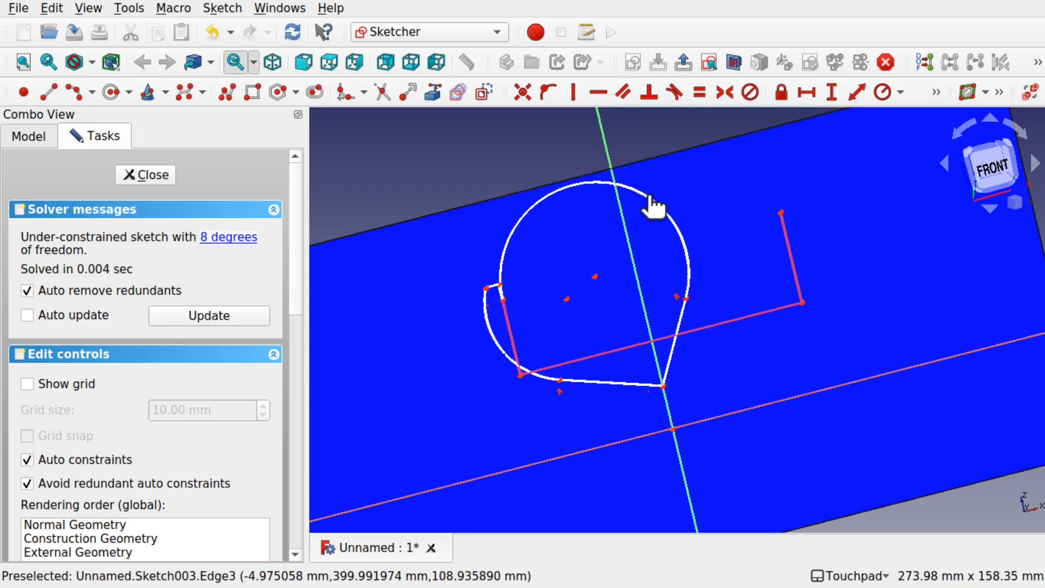
pyautogui.moveTo(503, 302); pyautogui.dragTo(645, 200)
pyautogui.moveTo(573, 172); pyautogui.dragTo(713, 229)
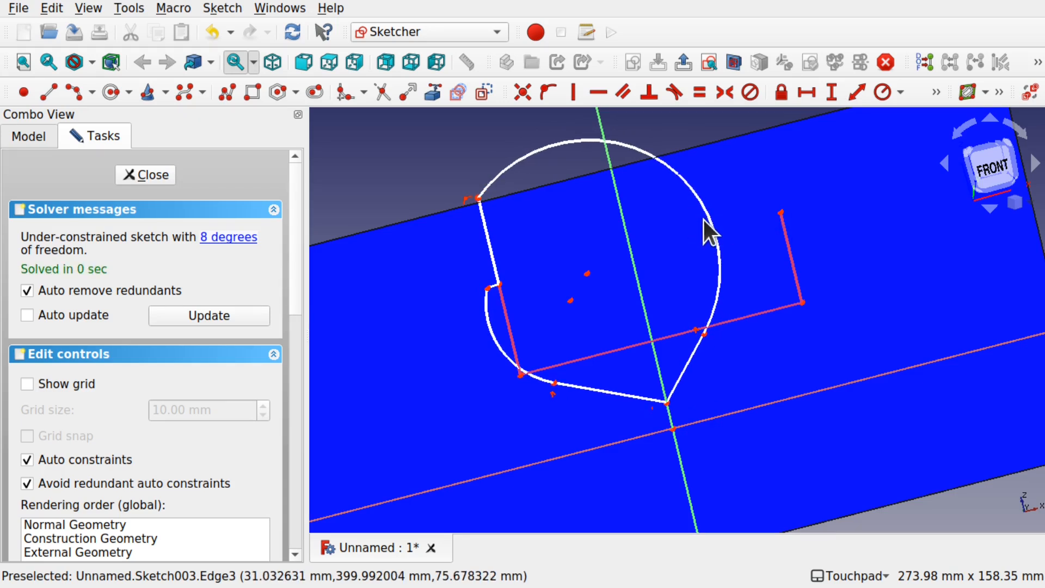
pyautogui.moveTo(706, 215); pyautogui.dragTo(673, 188)
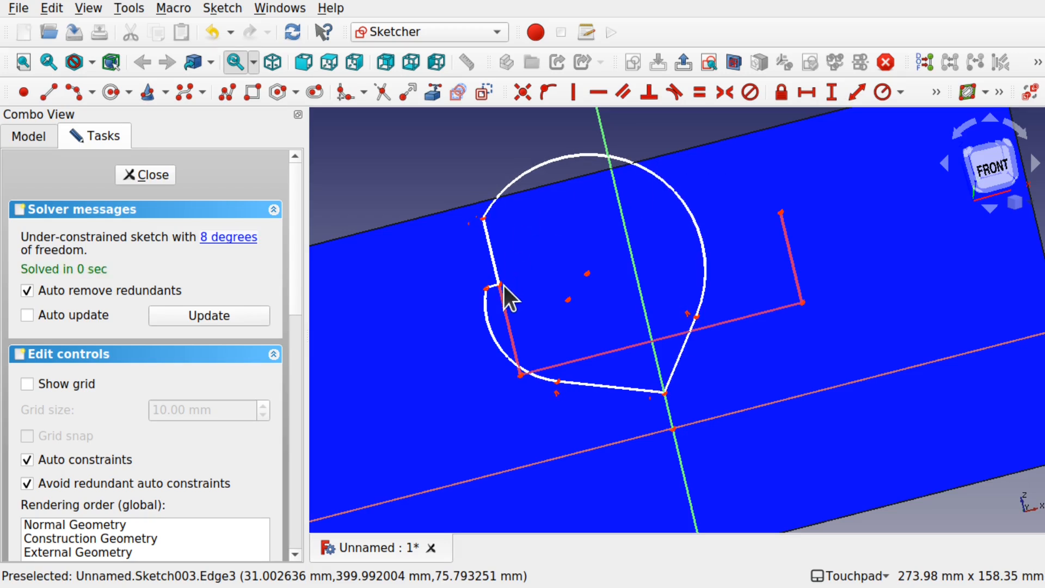
# Step: Delete the distorted right half of the Sketch003 section: its vertical deck segment, large arc and keel line
pyautogui.click(496, 263)
pyautogui.press('Delete')
pyautogui.moveTo(476, 221); pyautogui.dragTo(642, 162)
pyautogui.moveTo(584, 273); pyautogui.dragTo(513, 306)
pyautogui.moveTo(466, 150); pyautogui.dragTo(586, 241)
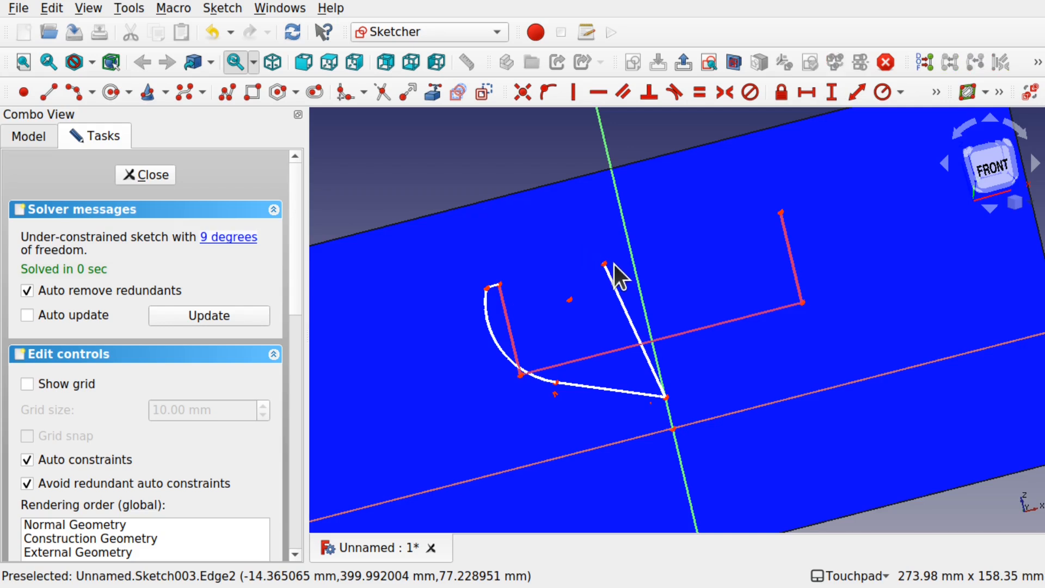
pyautogui.click(614, 287)
pyautogui.press('Delete')
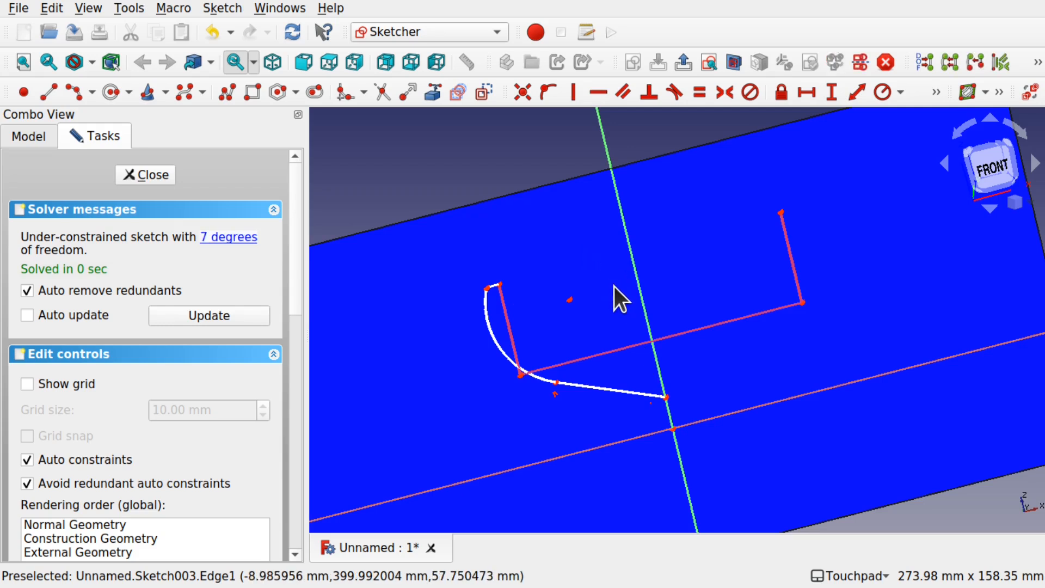
# Step: Extend the remaining deck line toward the centreline, constrain it horizontal, and fix its free endpoint onto the vertical axis
pyautogui.moveTo(500, 286); pyautogui.dragTo(613, 260)
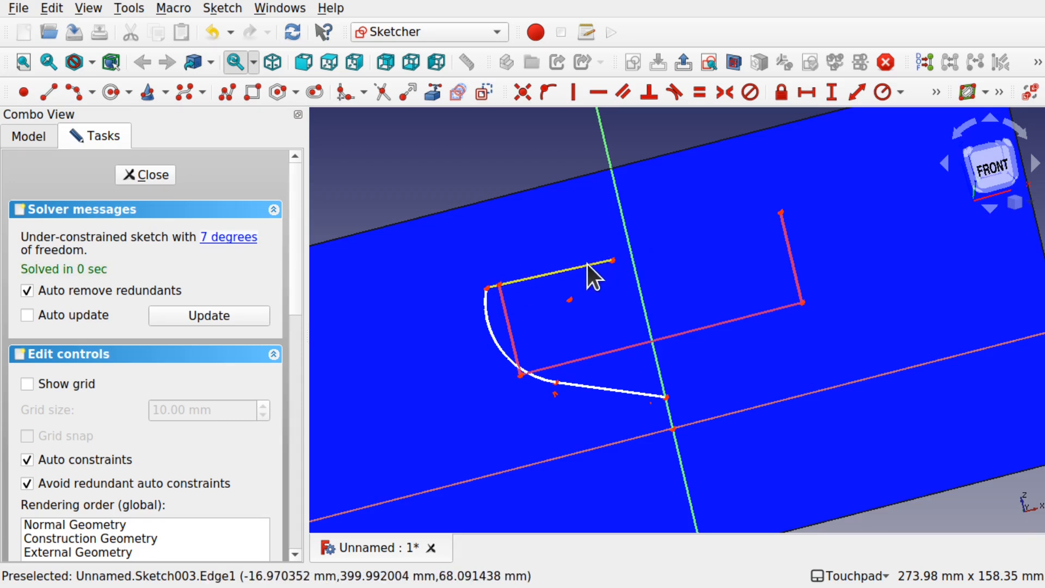
pyautogui.click(587, 264)
pyautogui.click(597, 92)
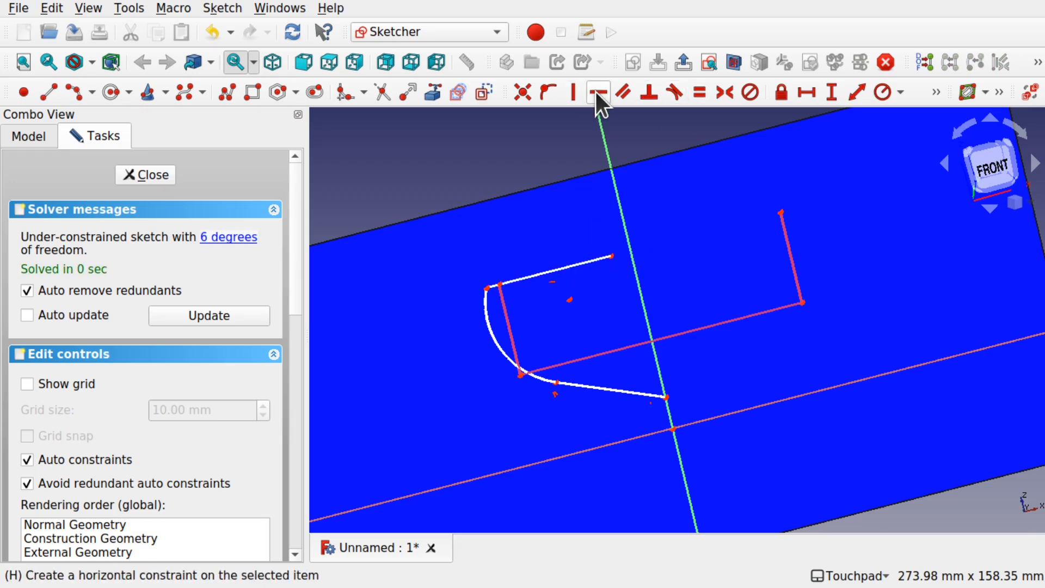
pyautogui.click(612, 256)
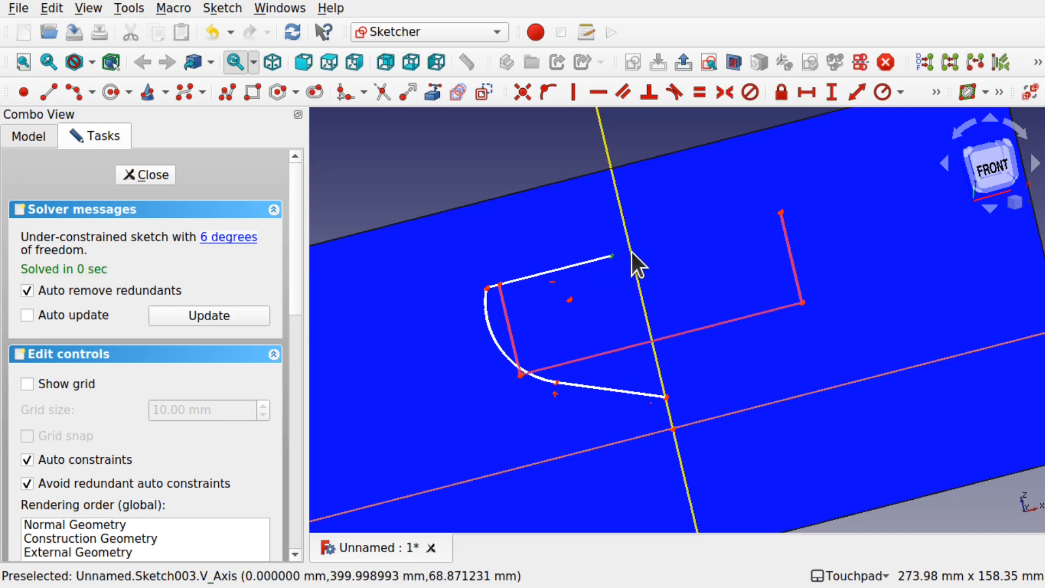
pyautogui.click(632, 252)
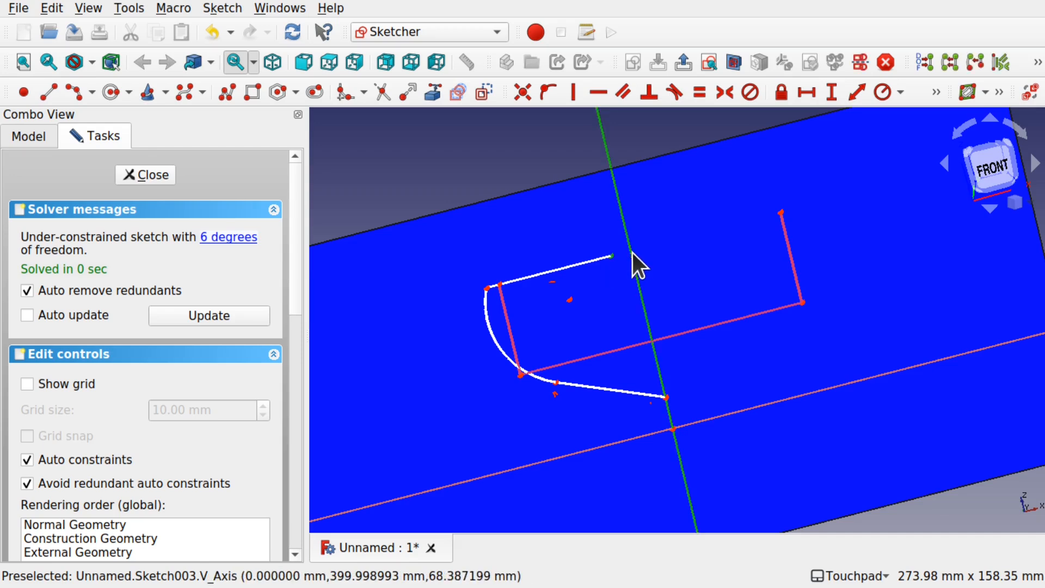
pyautogui.click(548, 89)
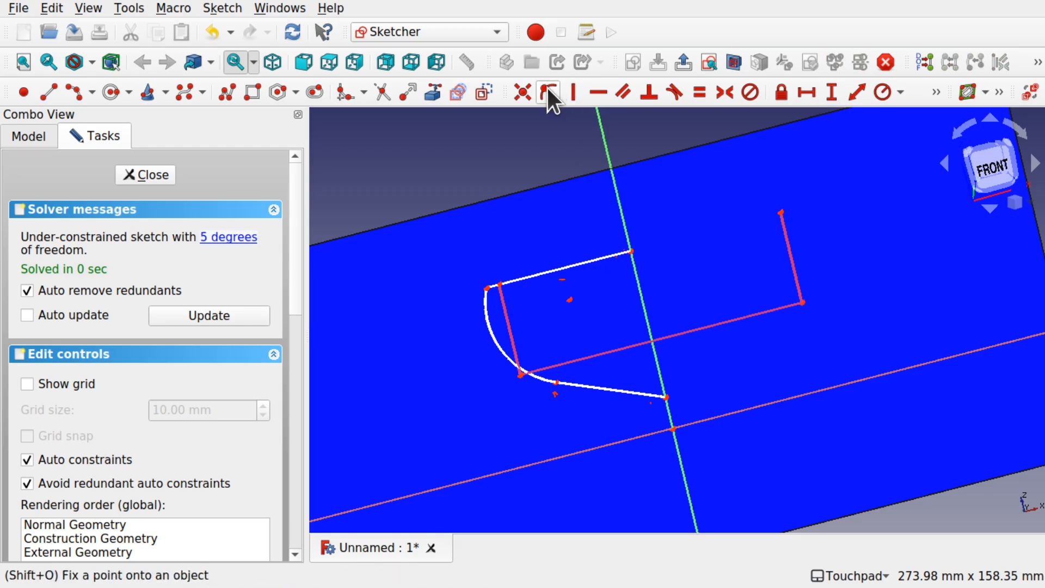
# Step: Mirror the deck line, large arc and keel line of Sketch003 about the vertical axis and join the two halves with coincident constraints on the centreline
pyautogui.click(537, 272)
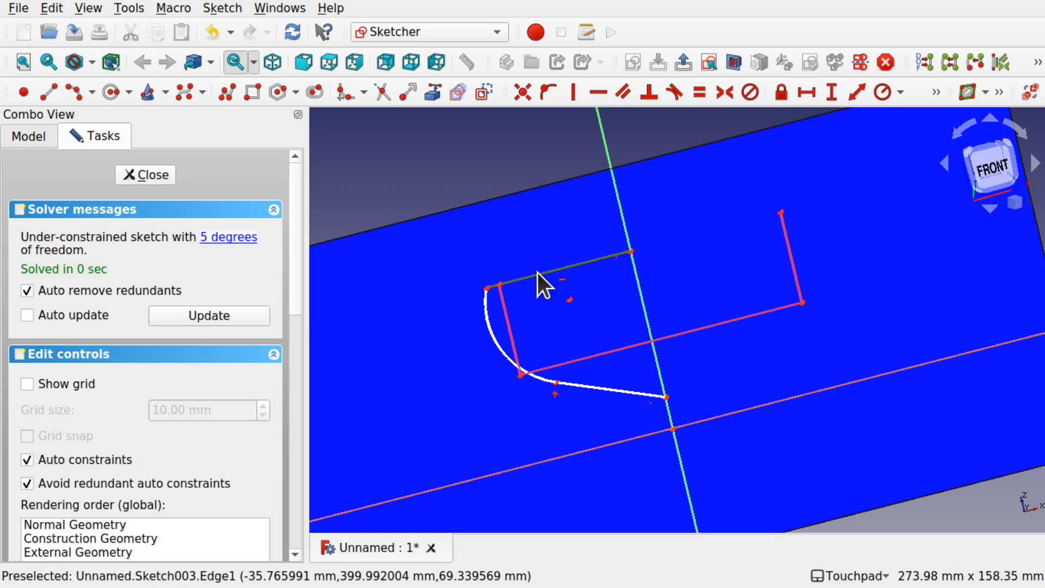
pyautogui.click(490, 332)
pyautogui.click(615, 392)
pyautogui.click(621, 206)
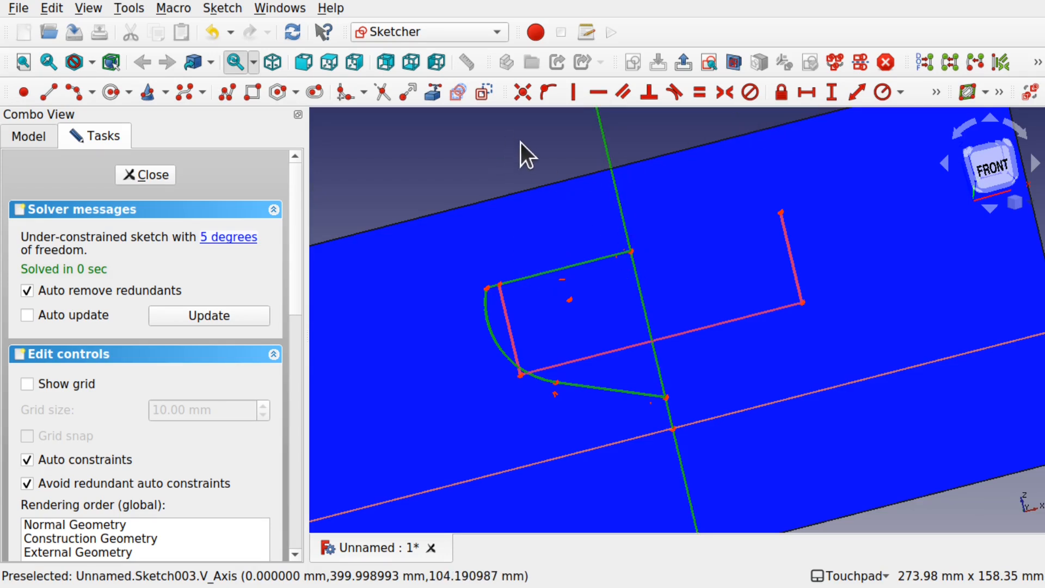
pyautogui.click(1038, 62)
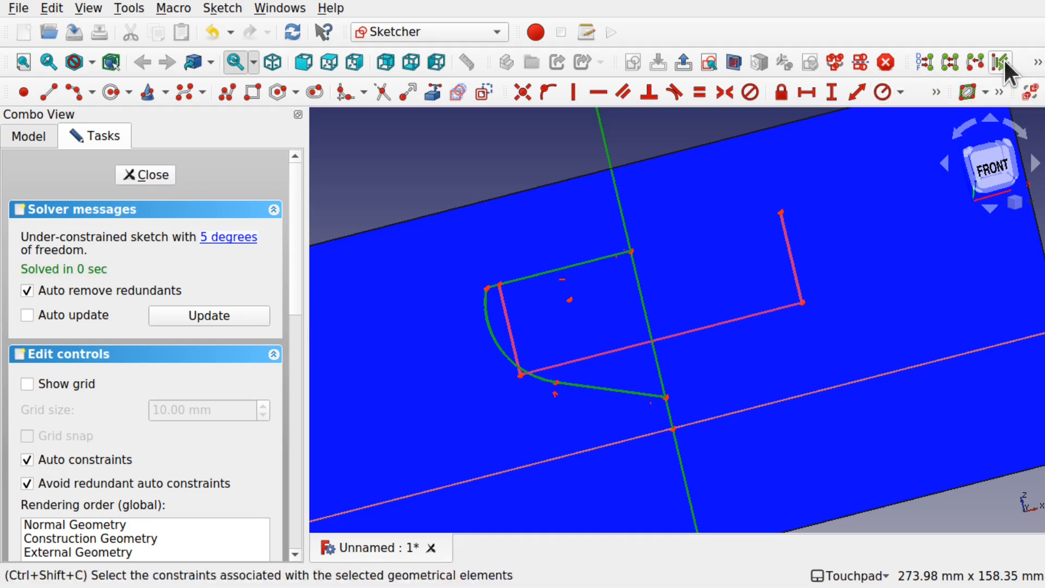
pyautogui.click(926, 108)
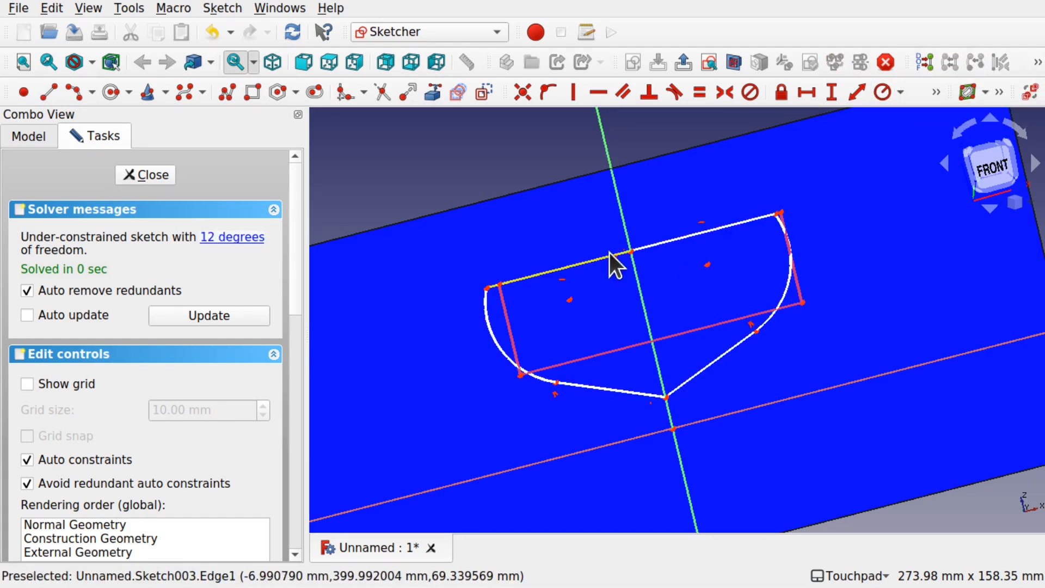
pyautogui.click(522, 93)
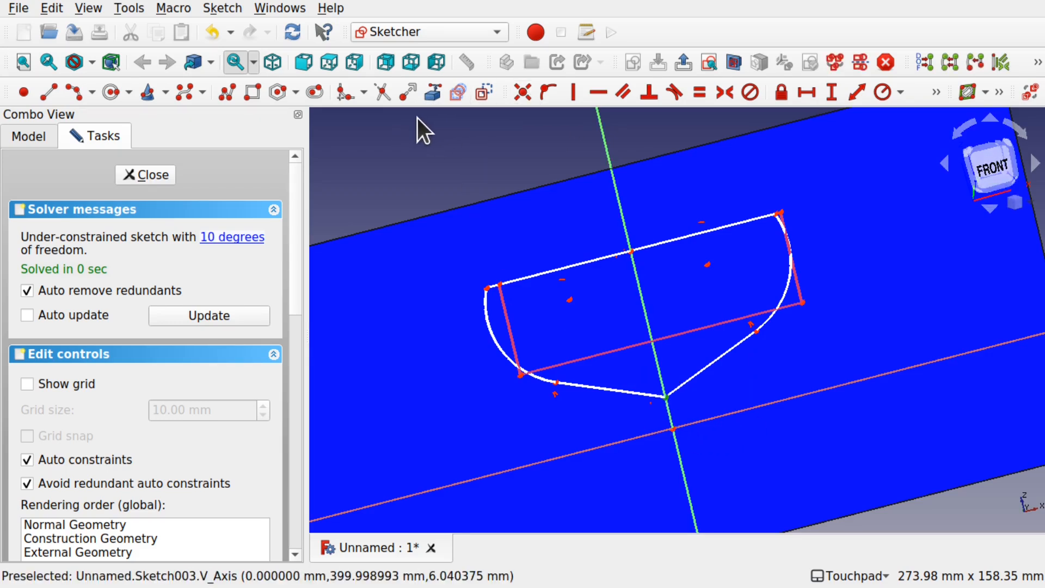
pyautogui.click(523, 92)
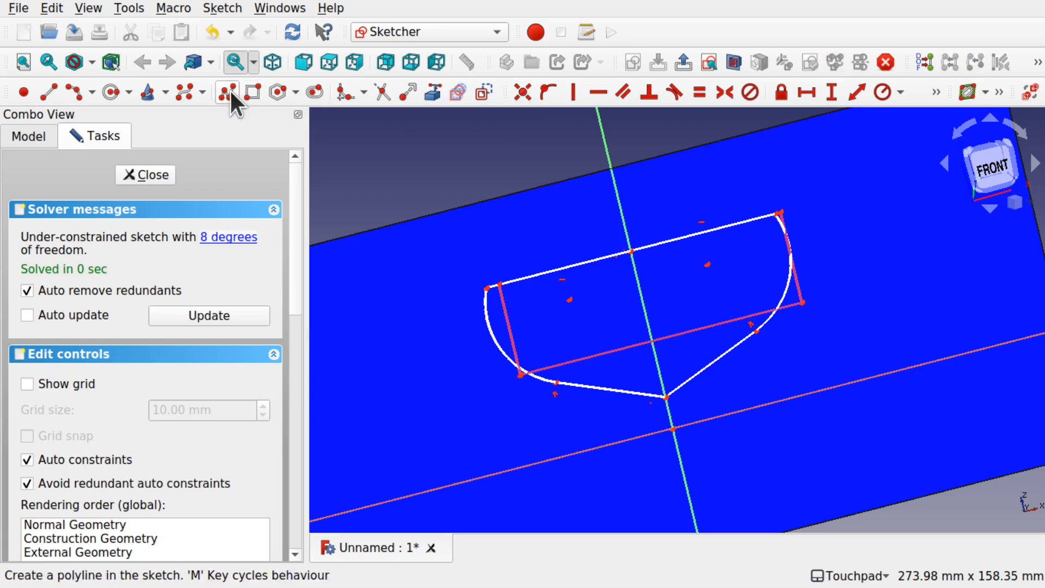
# Step: Draw a rectangle about 30 mm tall straddling the middle of the deck line, and delete its upper edge
pyautogui.click(252, 92)
pyautogui.click(547, 237)
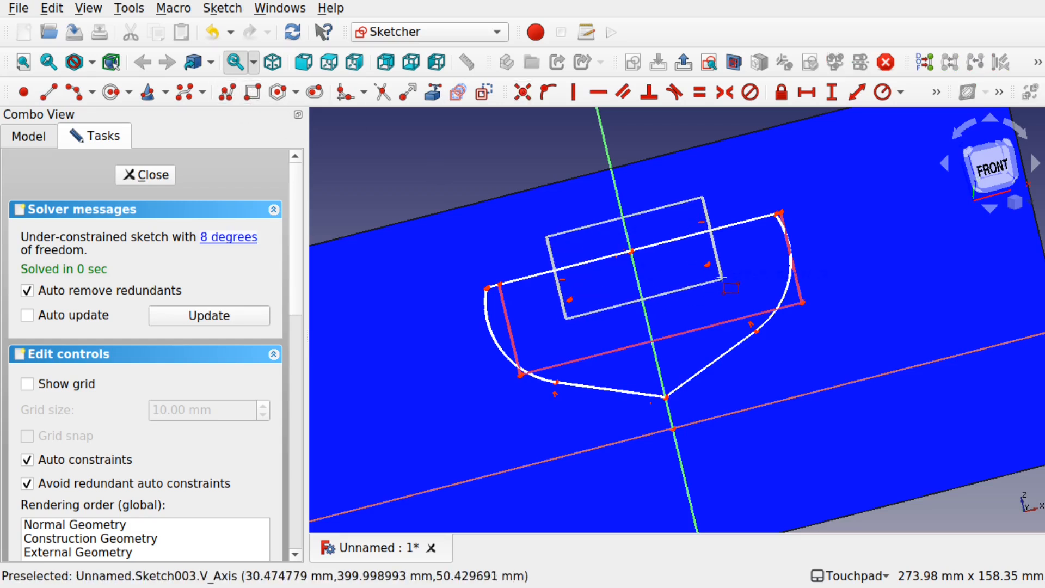
pyautogui.click(723, 273)
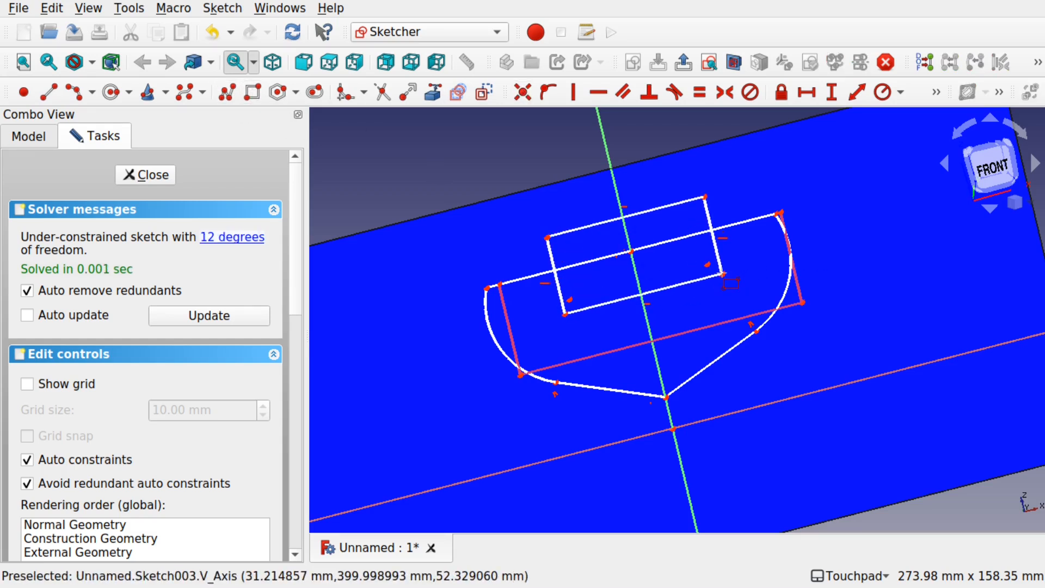
pyautogui.click(658, 209)
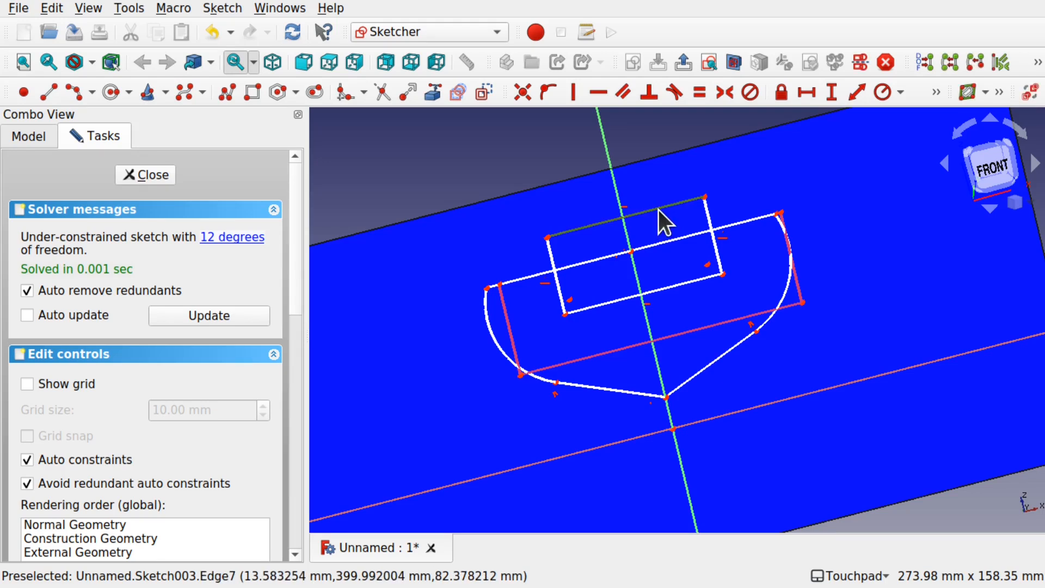
pyautogui.press('Delete')
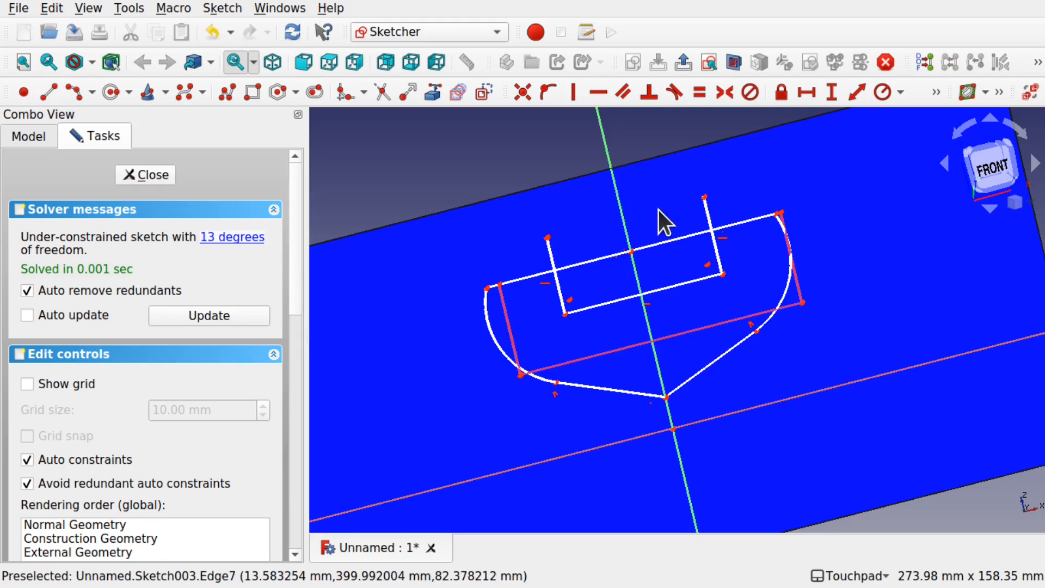
# Step: Trim the rectangle sides above the deck and the deck line between them to form an open notch, and finish editing Sketch003
pyautogui.click(382, 90)
pyautogui.click(551, 253)
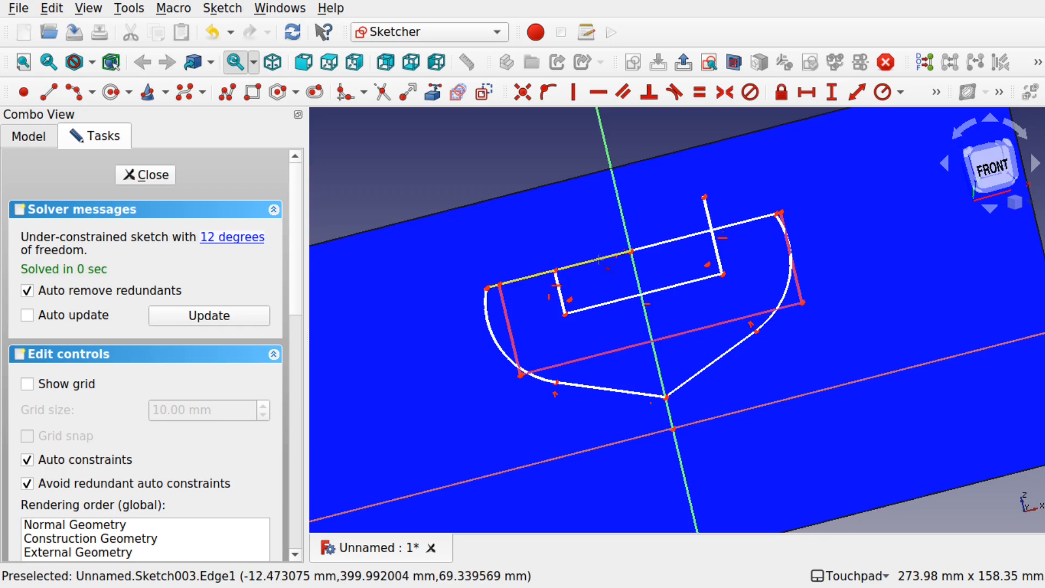
pyautogui.click(599, 260)
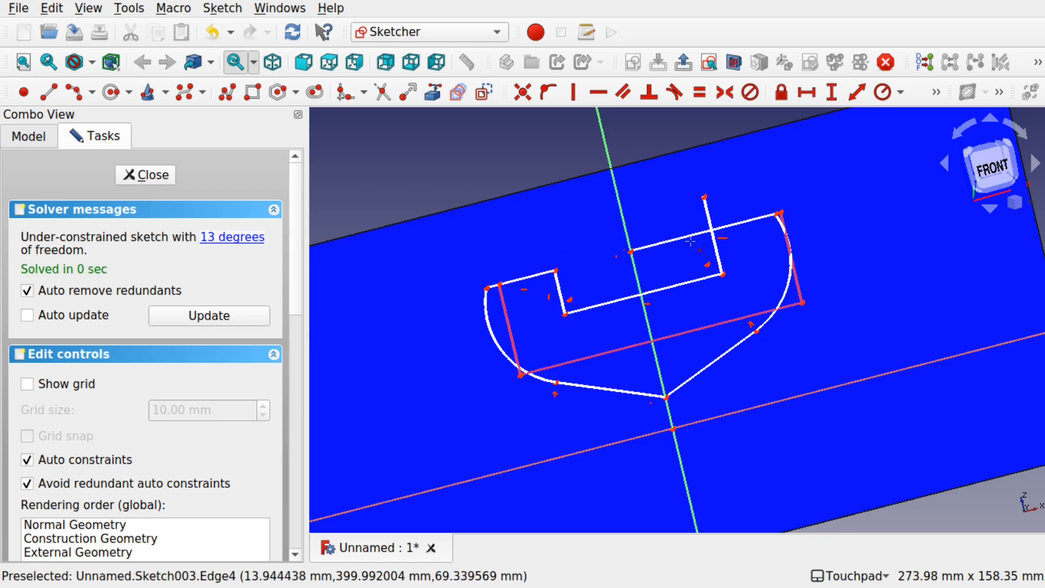
pyautogui.click(708, 213)
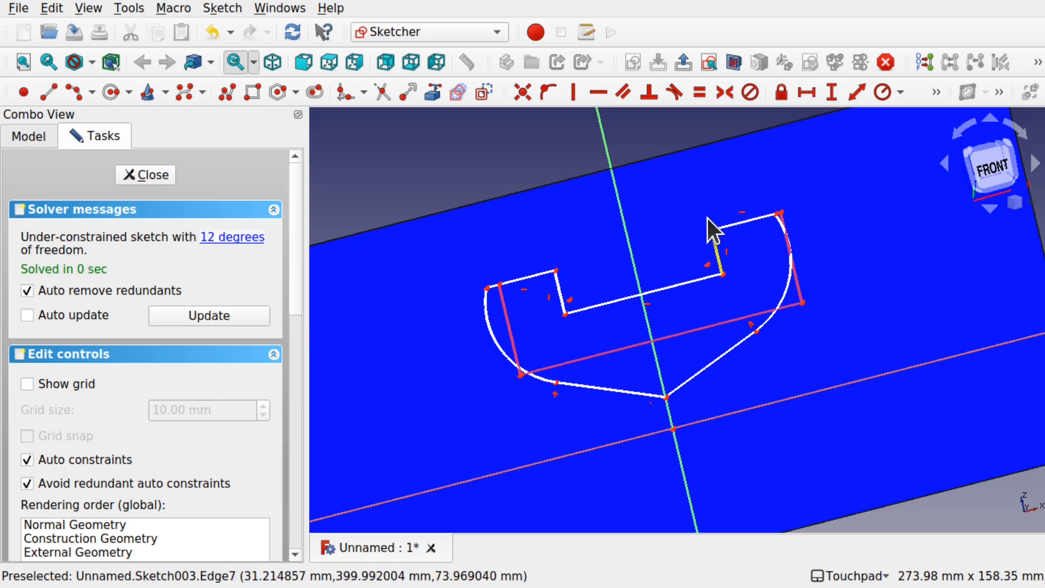
pyautogui.click(148, 175)
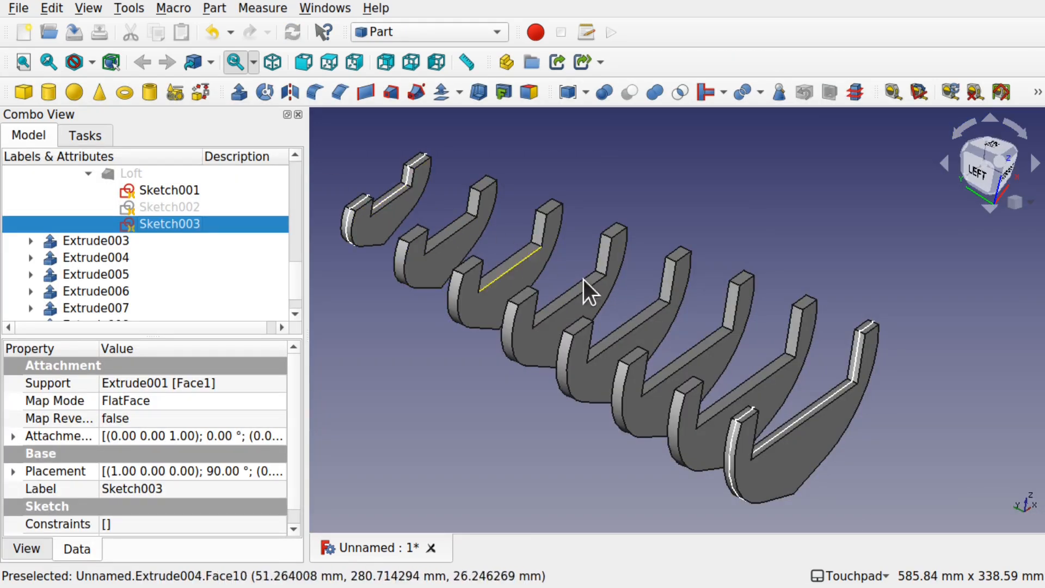
# Step: Examine the notched ribs along the hull from the side, front and above
pyautogui.moveTo(774, 384); pyautogui.dragTo(708, 362, button='middle')
pyautogui.moveTo(732, 294); pyautogui.dragTo(707, 383, button='middle')
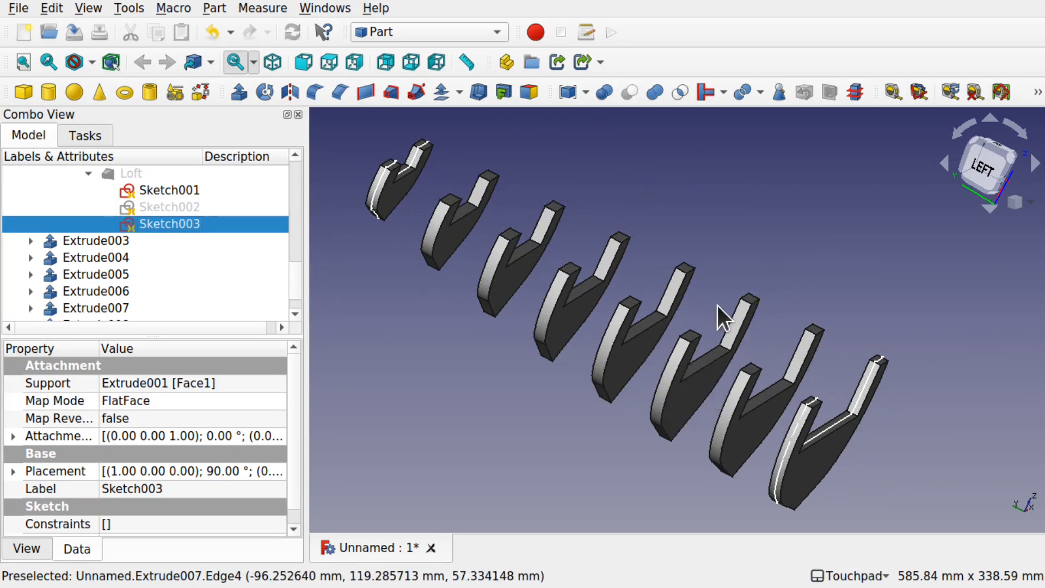
pyautogui.moveTo(758, 296); pyautogui.dragTo(593, 298, button='middle')
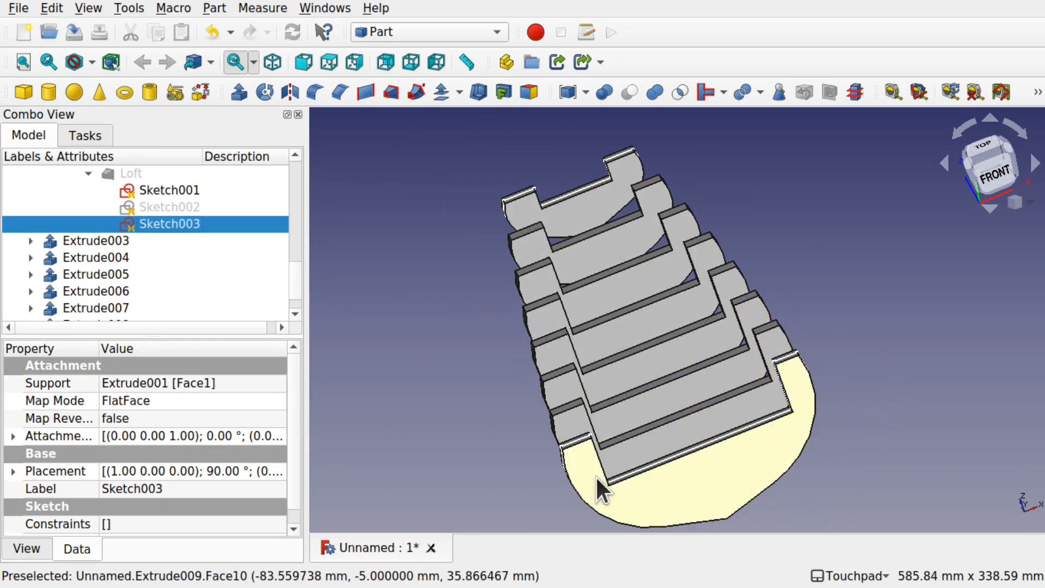
pyautogui.moveTo(909, 401); pyautogui.dragTo(985, 348, button='middle')
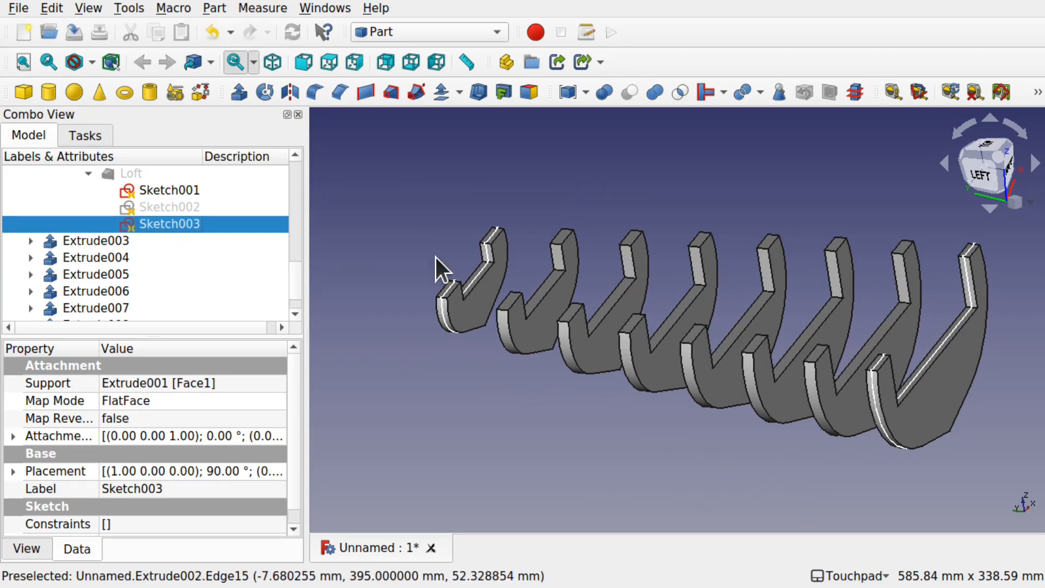
pyautogui.moveTo(721, 459)
pyautogui.mouseDown(button='middle')
pyautogui.moveTo(782, 430)
pyautogui.moveTo(730, 422)
pyautogui.moveTo(784, 427)
pyautogui.moveTo(738, 455)
pyautogui.mouseUp(button='middle')
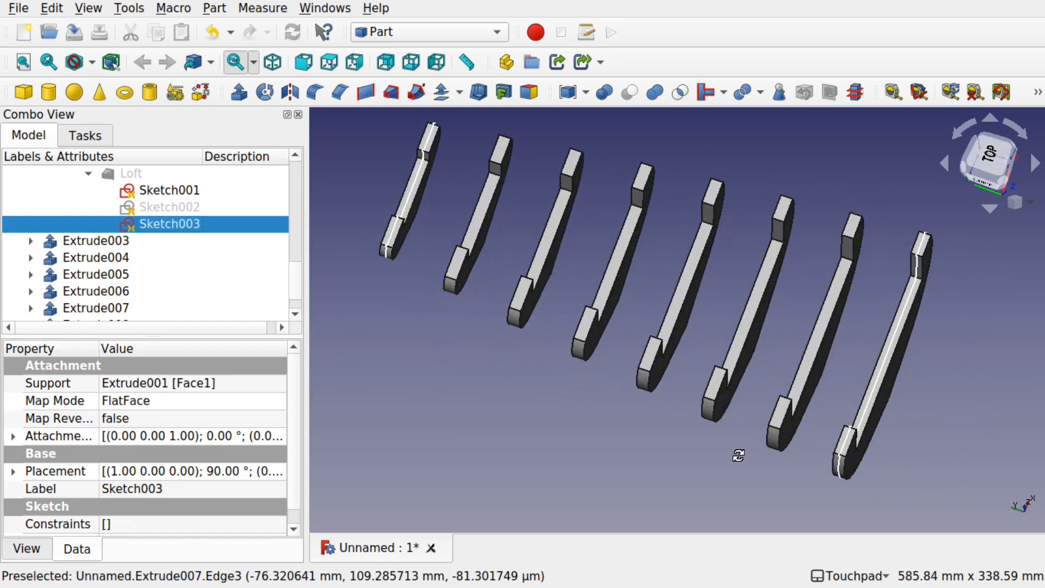